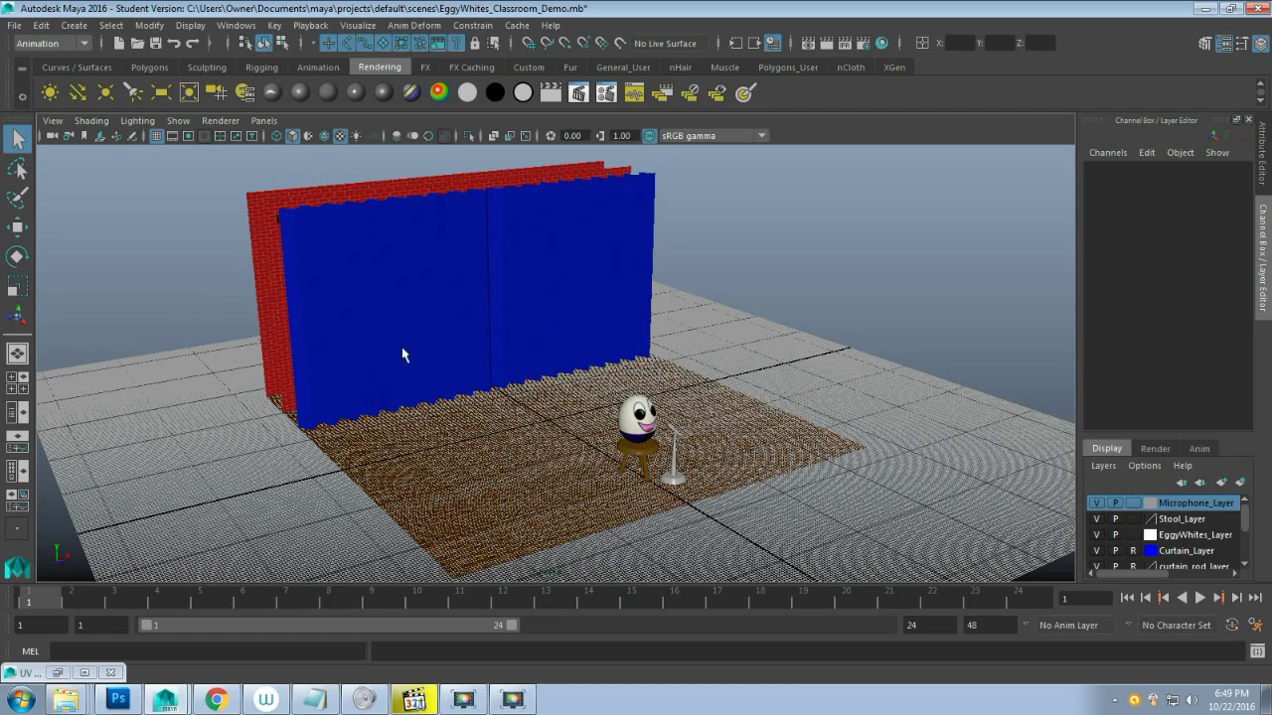
Examine the stage from several sides, selecting the stool, microphone and egg character in turn
{"action": "left_click_drag", "start_coordinate": [327, 378], "coordinate": [450, 367], "text": "alt"}
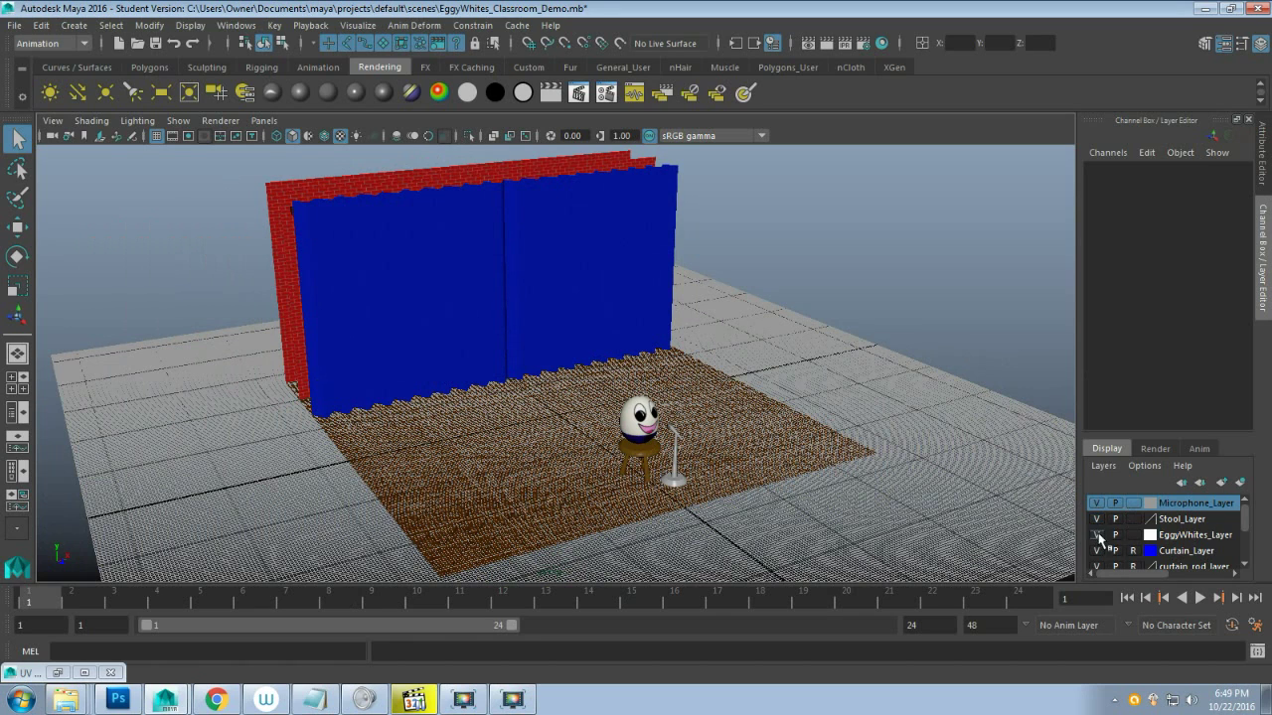
{"action": "left_click", "coordinate": [626, 418]}
{"action": "left_click", "coordinate": [636, 457]}
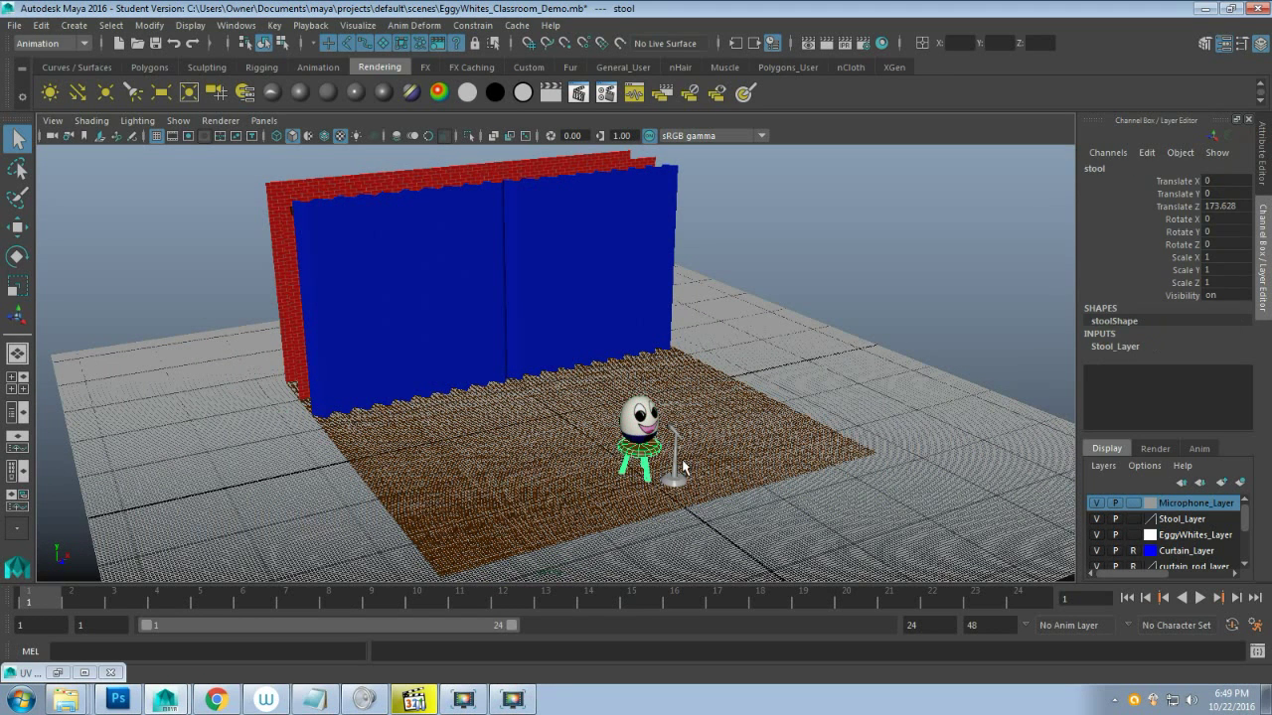
{"action": "left_click", "coordinate": [683, 465]}
{"action": "left_click", "coordinate": [679, 455]}
{"action": "left_click_drag", "start_coordinate": [382, 298], "coordinate": [560, 316], "text": "alt"}
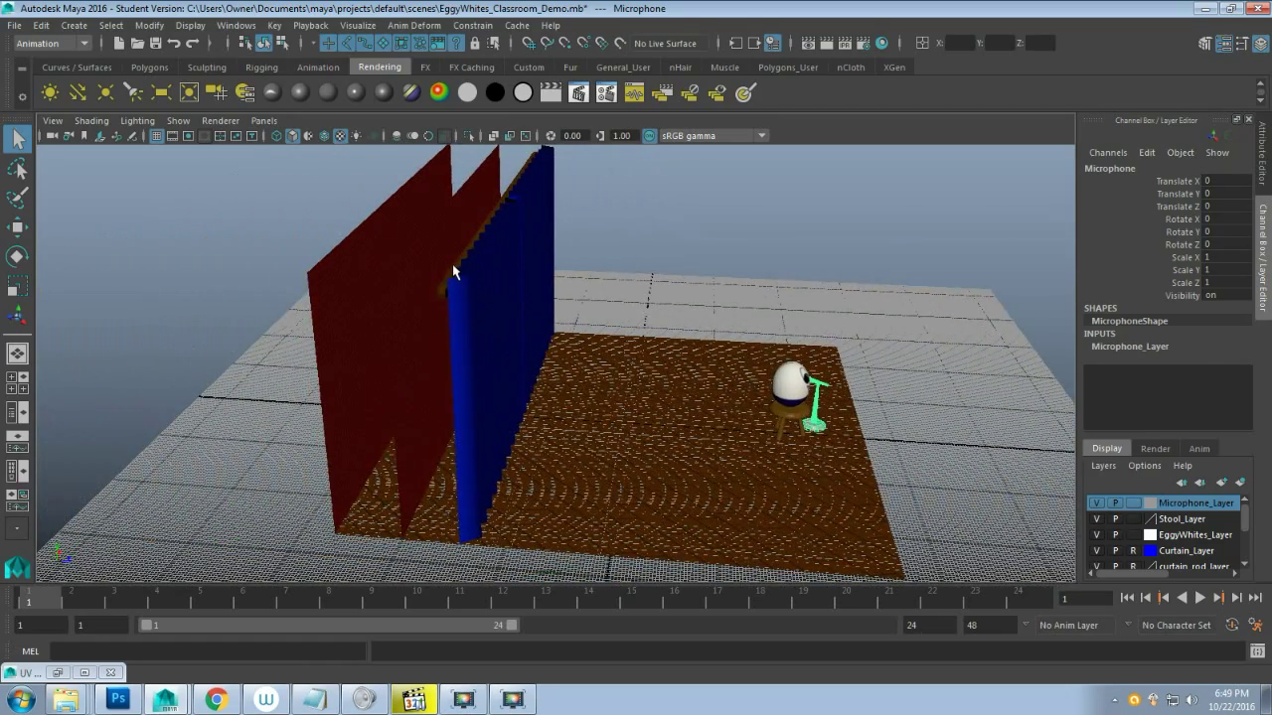
{"action": "left_click_drag", "start_coordinate": [423, 379], "coordinate": [453, 373], "text": "alt"}
{"action": "left_click_drag", "start_coordinate": [663, 407], "coordinate": [513, 376], "text": "alt"}
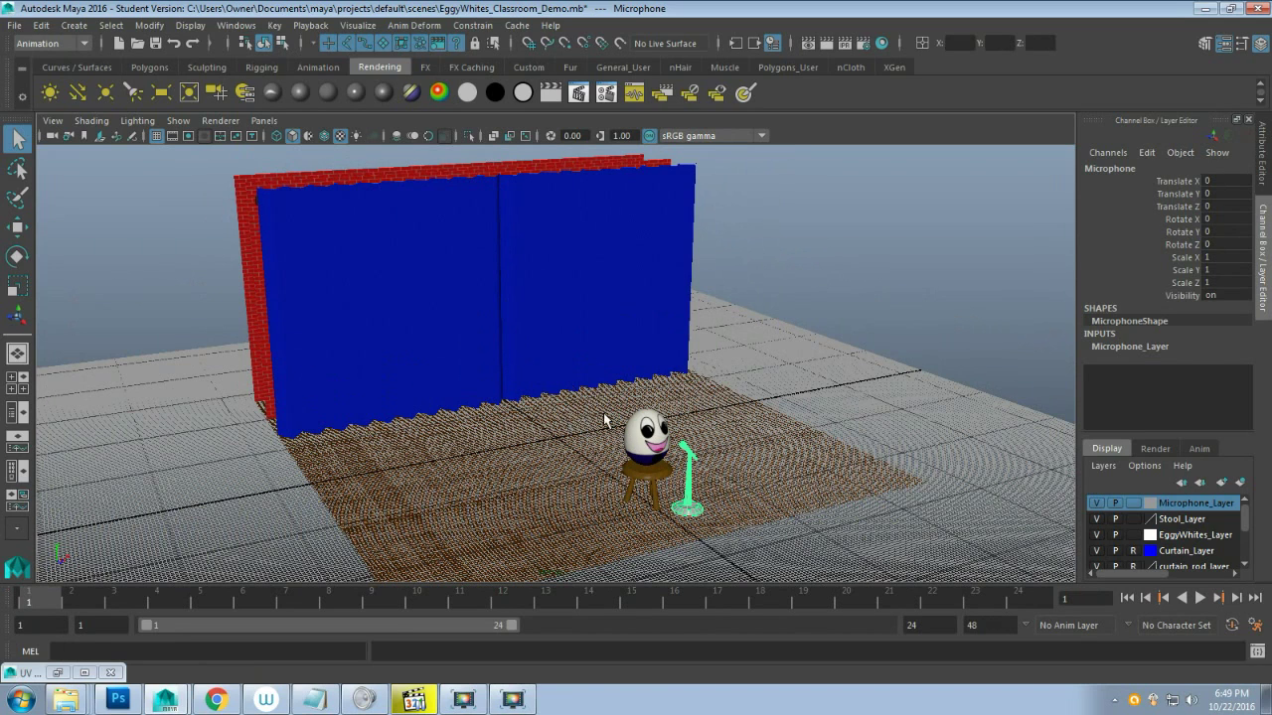
{"action": "left_click", "coordinate": [568, 330]}
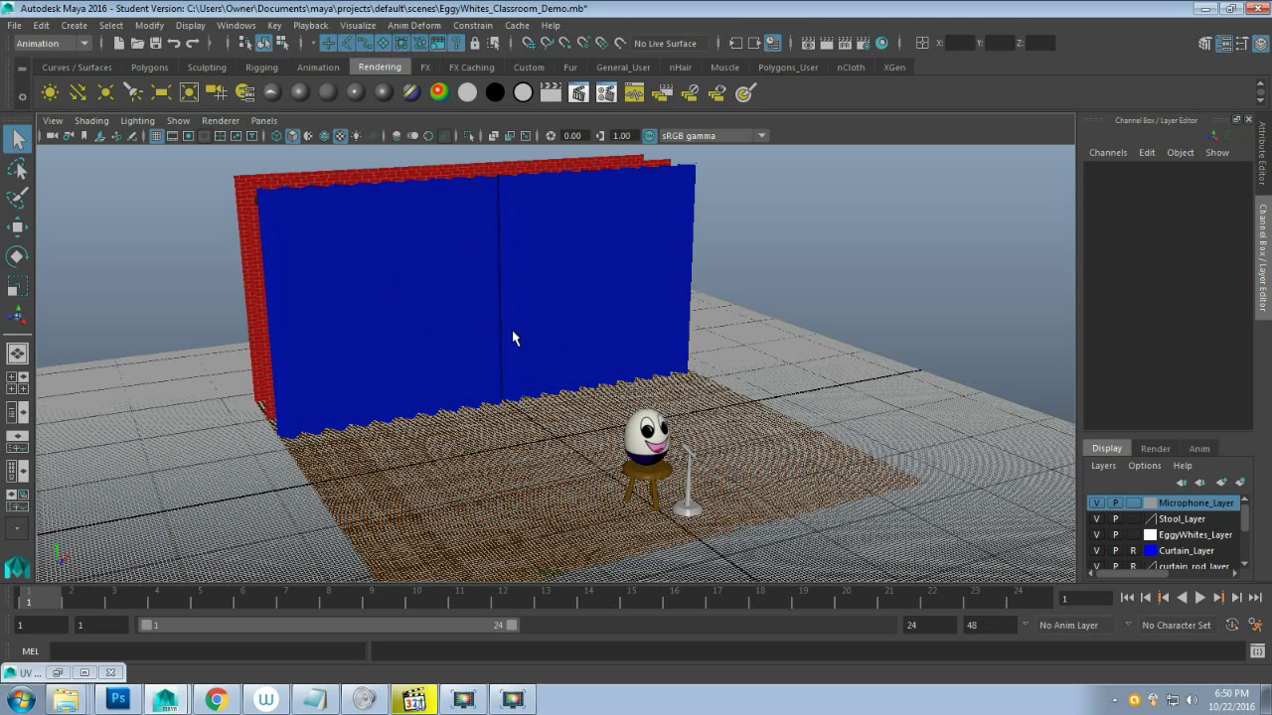
{"action": "left_click", "coordinate": [652, 443]}
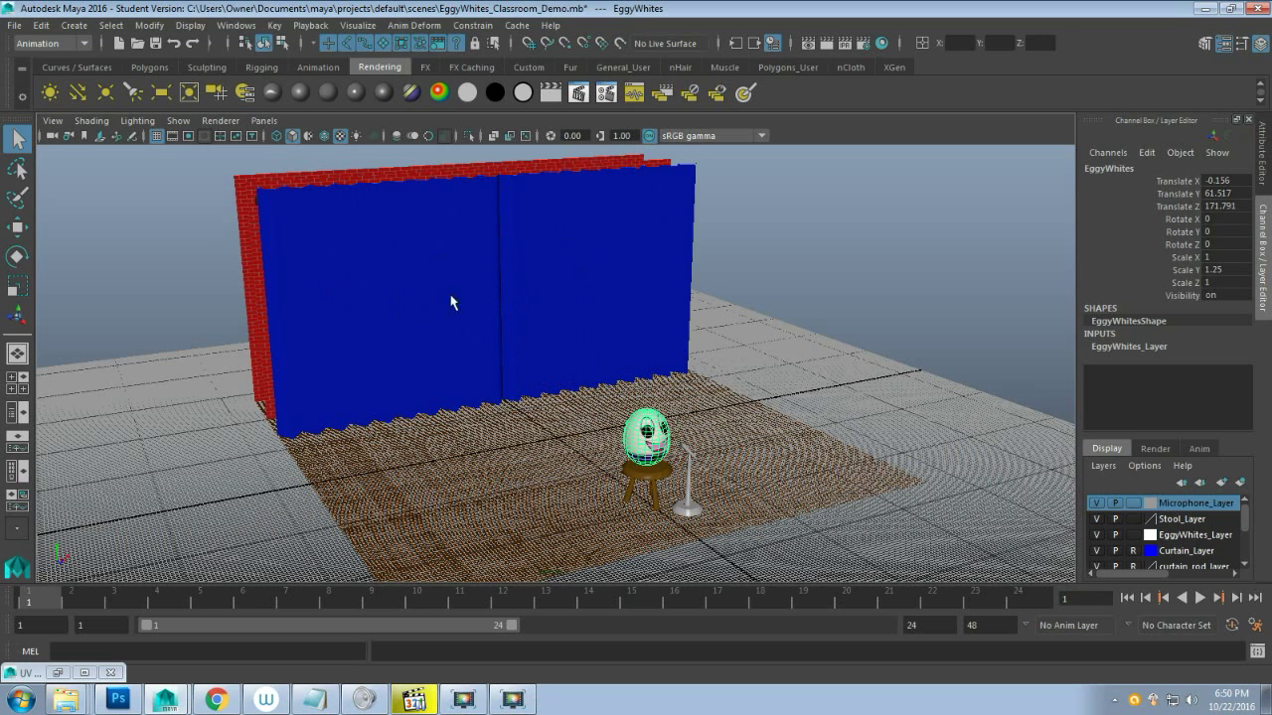
Rotate the microphone stand beside the egg character to 30 degrees about the Y axis
{"action": "left_click", "coordinate": [696, 516]}
{"action": "scroll", "coordinate": [748, 497], "scroll_direction": "up", "scroll_amount": 8}
{"action": "left_click_drag", "start_coordinate": [754, 465], "coordinate": [646, 415], "text": "alt"}
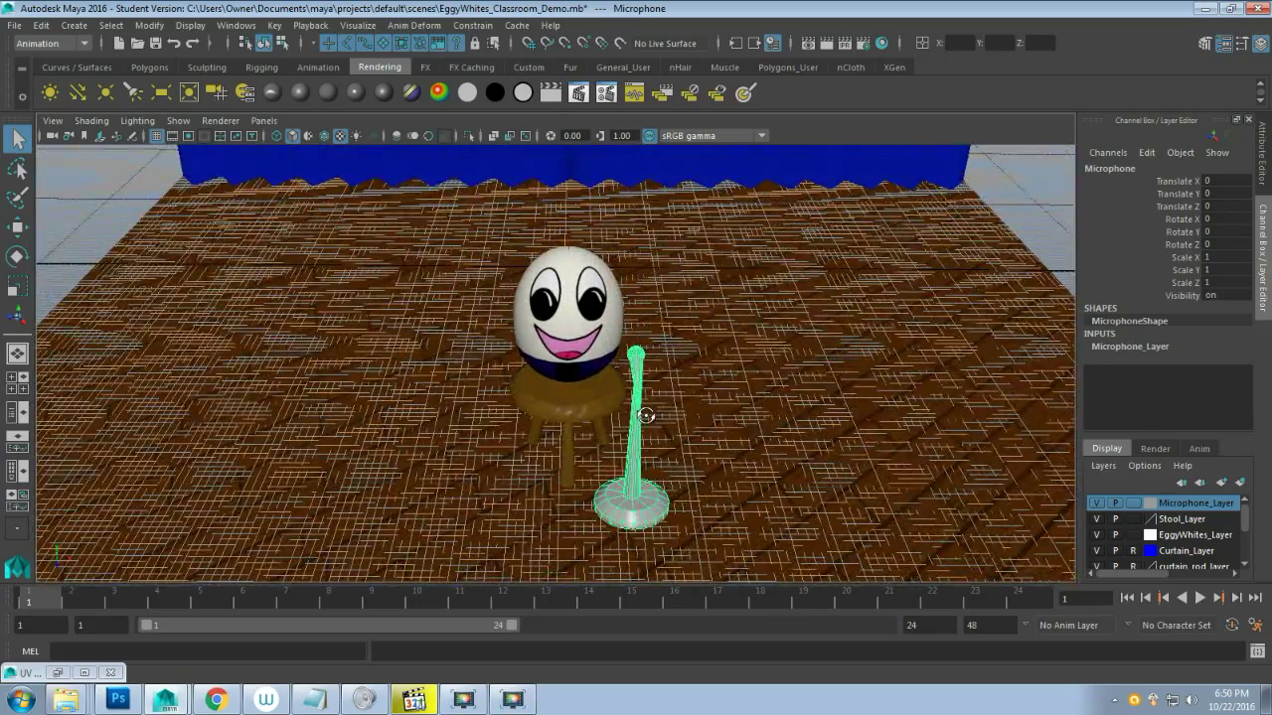
{"action": "scroll", "coordinate": [673, 441], "scroll_direction": "up", "scroll_amount": 3}
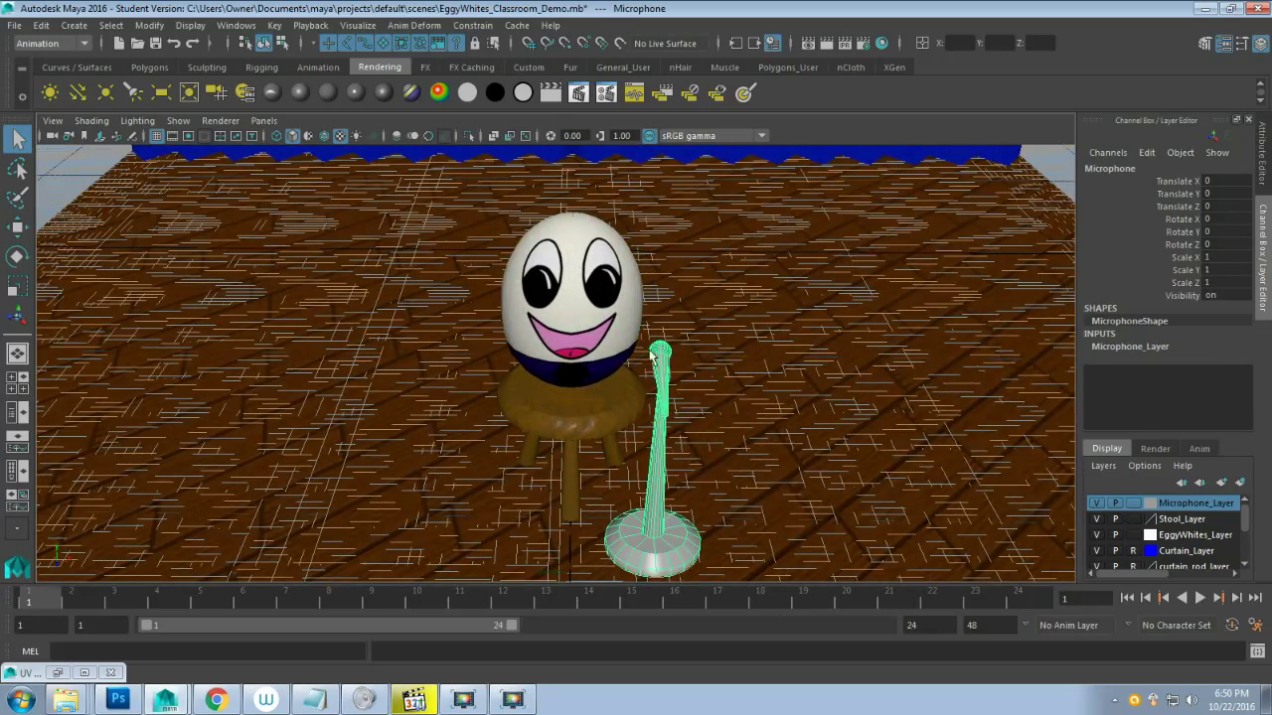
{"action": "left_click_drag", "start_coordinate": [677, 549], "coordinate": [738, 506], "text": "alt"}
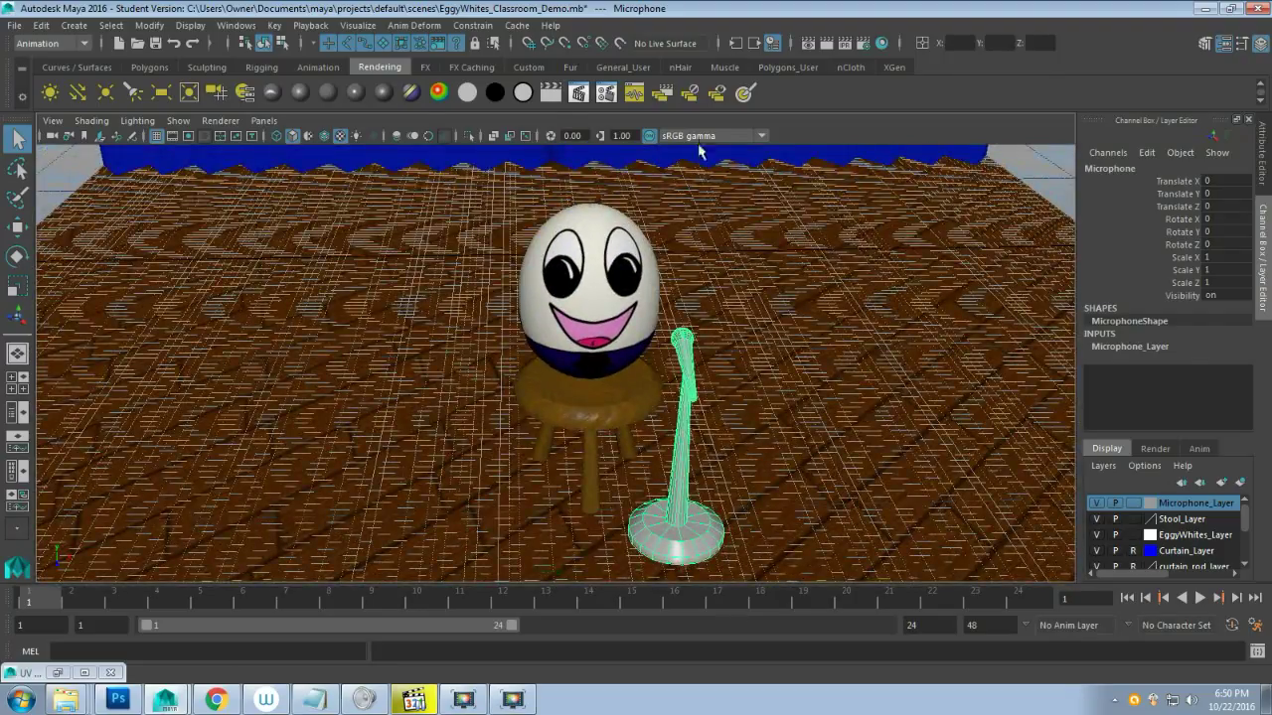
{"action": "left_click_drag", "start_coordinate": [692, 398], "coordinate": [669, 407], "text": "alt"}
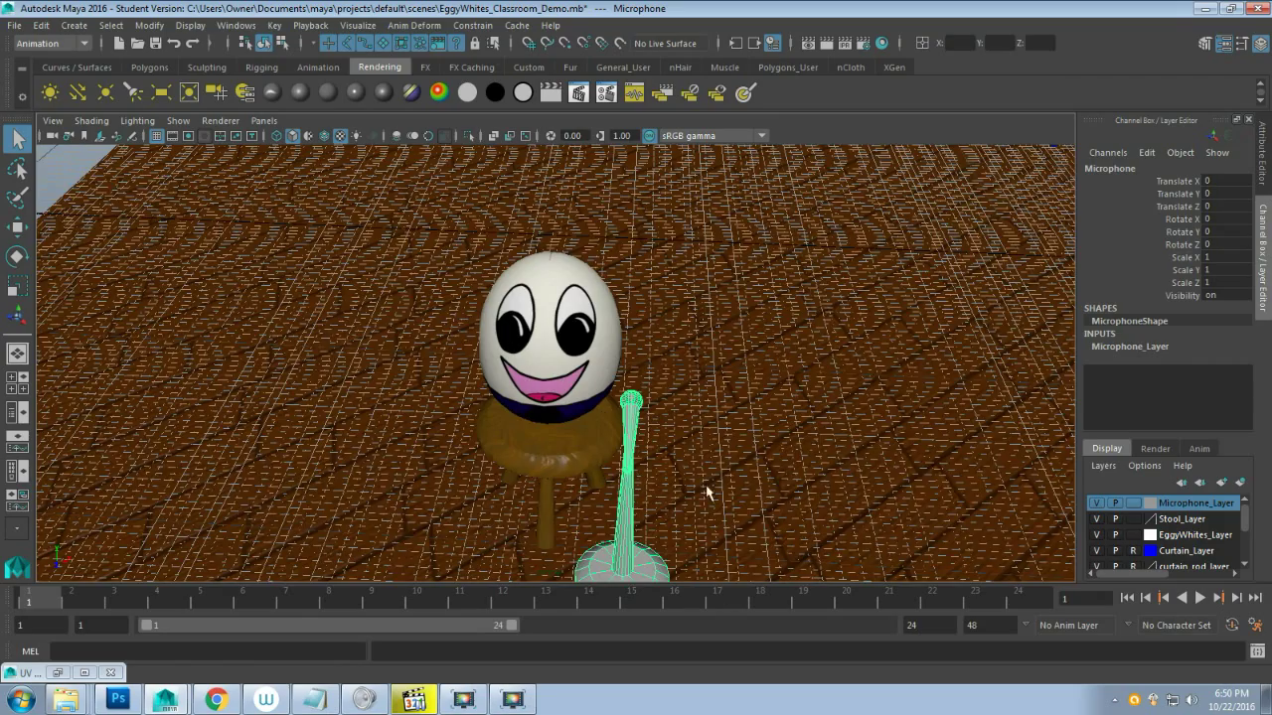
{"action": "left_click_drag", "start_coordinate": [707, 487], "coordinate": [707, 474], "text": "alt"}
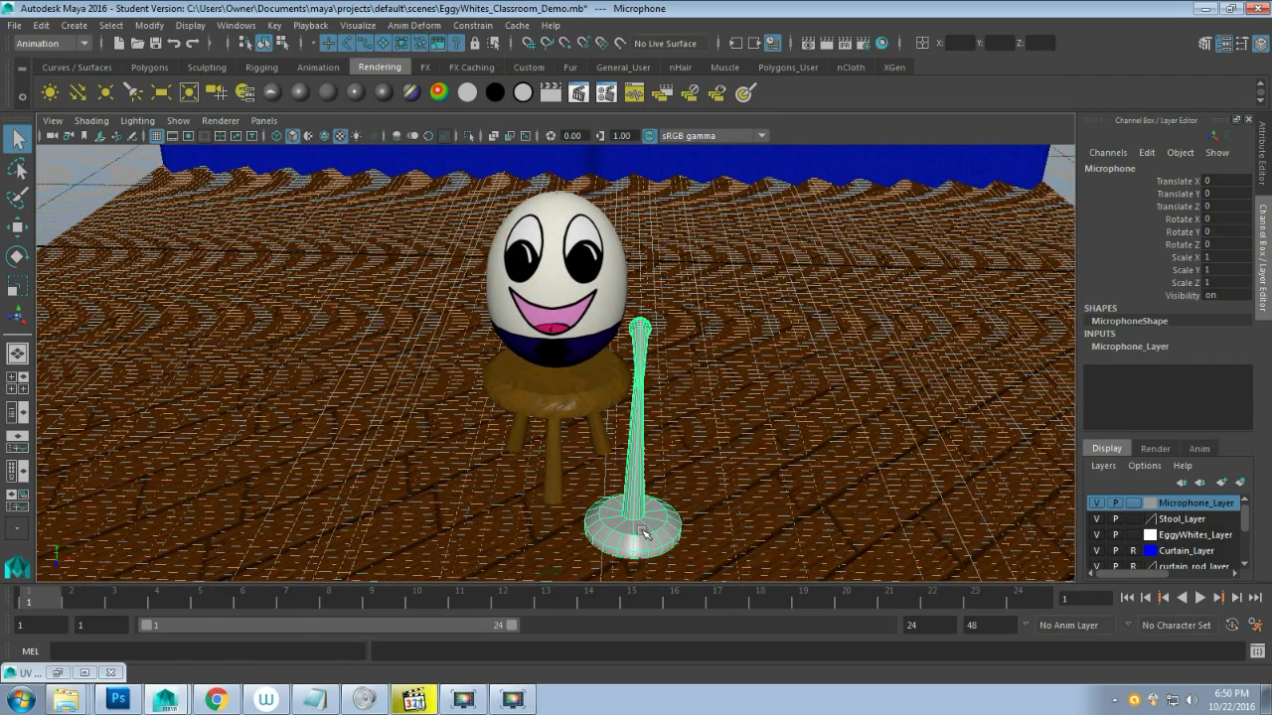
{"action": "key", "text": "e"}
{"action": "left_click_drag", "start_coordinate": [672, 458], "coordinate": [693, 449]}
Toggle the visibility of Microphone_Layer, Stool_Layer and EggyWhites_Layer off and back on to check their contents
{"action": "left_click_drag", "start_coordinate": [562, 497], "coordinate": [524, 404], "text": "alt"}
{"action": "scroll", "coordinate": [538, 475], "scroll_direction": "down", "scroll_amount": 5}
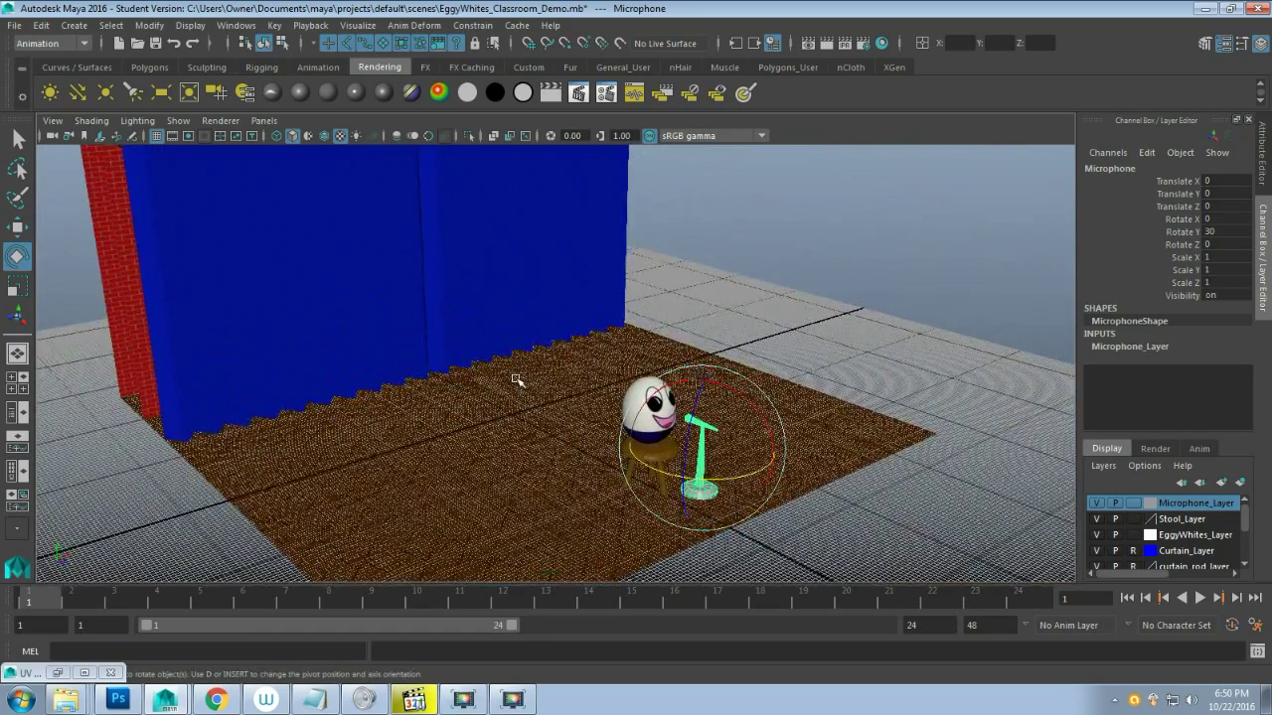
{"action": "scroll", "coordinate": [515, 379], "scroll_direction": "down", "scroll_amount": 3}
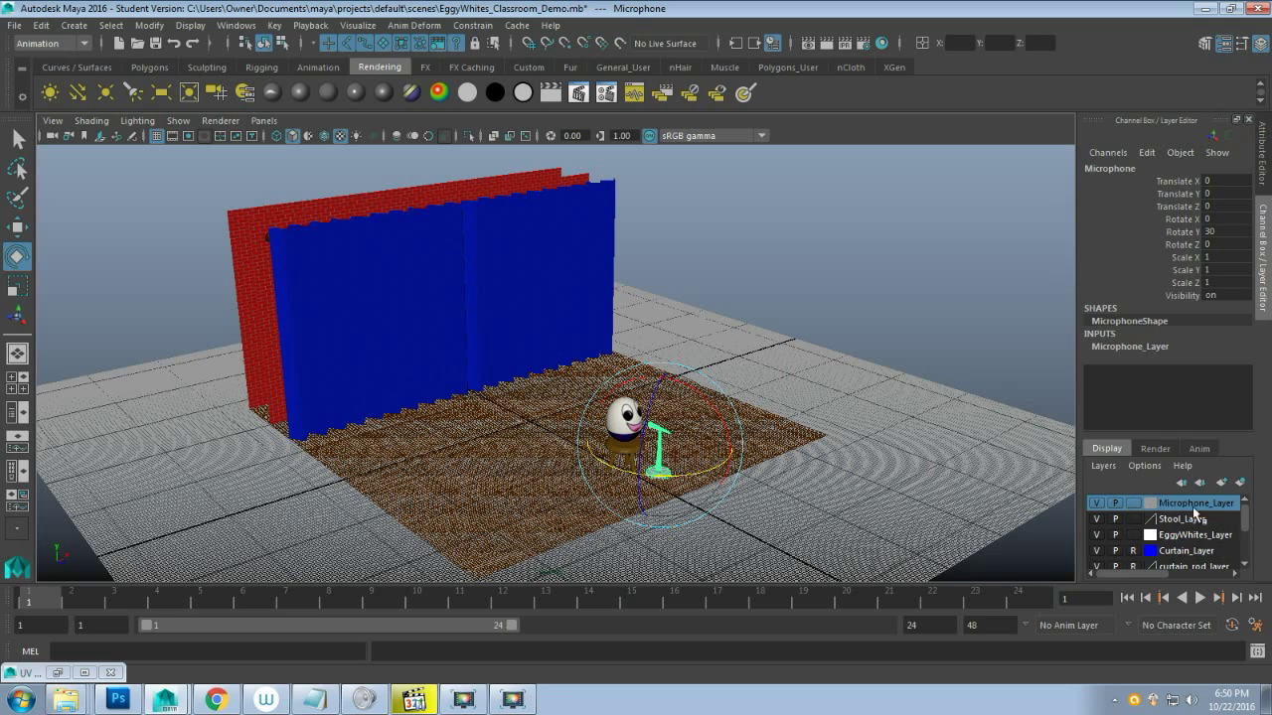
{"action": "left_click", "coordinate": [1096, 503]}
{"action": "left_click", "coordinate": [1096, 518]}
{"action": "left_click", "coordinate": [1097, 535]}
{"action": "left_click", "coordinate": [1097, 535]}
{"action": "left_click", "coordinate": [1097, 518]}
{"action": "left_click", "coordinate": [1097, 503]}
Set Microphone_Layer, Stool_Layer and EggyWhites_Layer to Reference so their objects cannot be selected
{"action": "left_click", "coordinate": [1133, 503]}
{"action": "left_click", "coordinate": [1133, 519]}
{"action": "left_click", "coordinate": [1132, 519]}
{"action": "left_click", "coordinate": [1131, 534]}
{"action": "left_click", "coordinate": [1132, 535]}
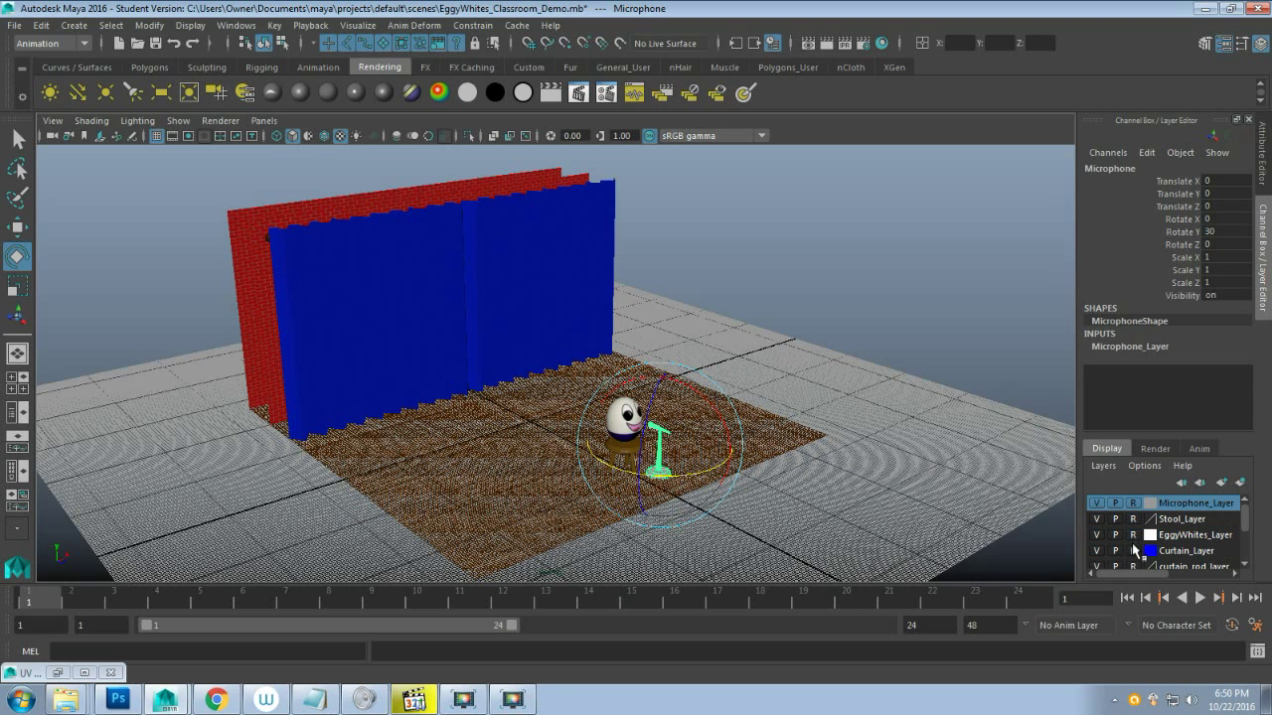
Select Curtain_Layer and turn off its Reference state so the curtains can be edited
{"action": "left_click", "coordinate": [1245, 566]}
{"action": "left_click", "coordinate": [1245, 566]}
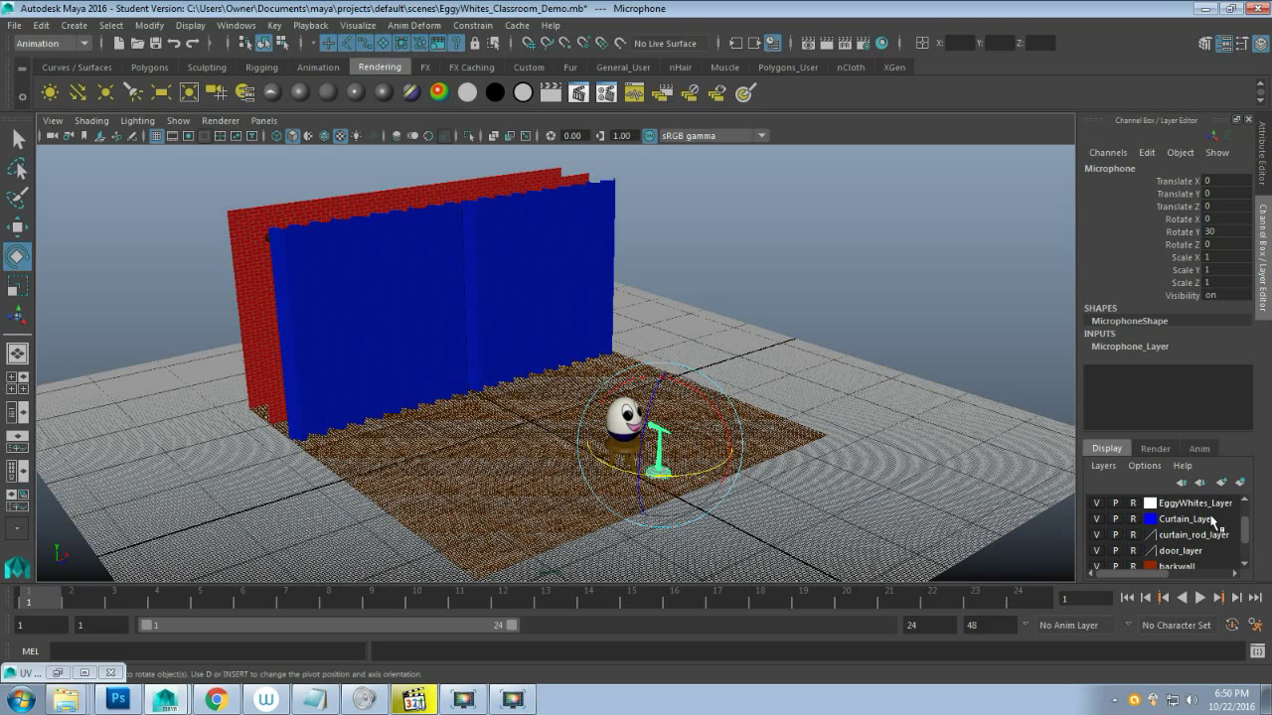
{"action": "left_click", "coordinate": [1181, 520]}
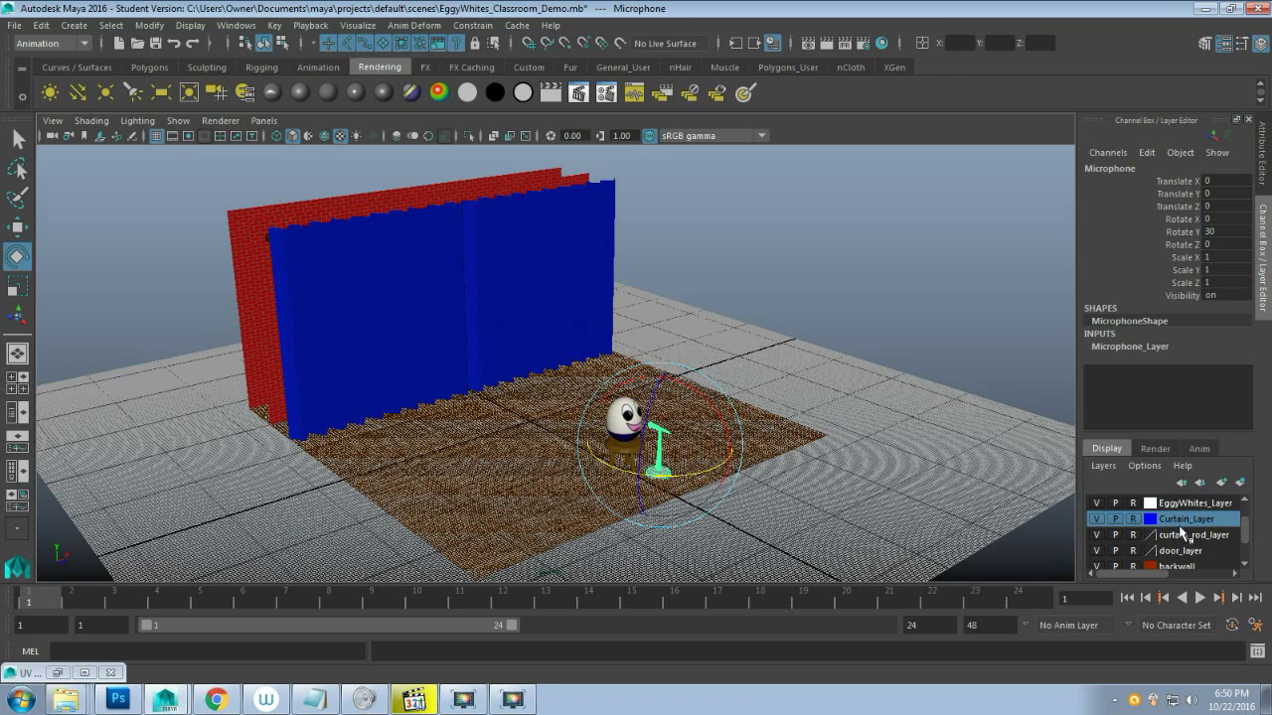
{"action": "left_click", "coordinate": [1187, 534]}
{"action": "left_click", "coordinate": [1193, 523]}
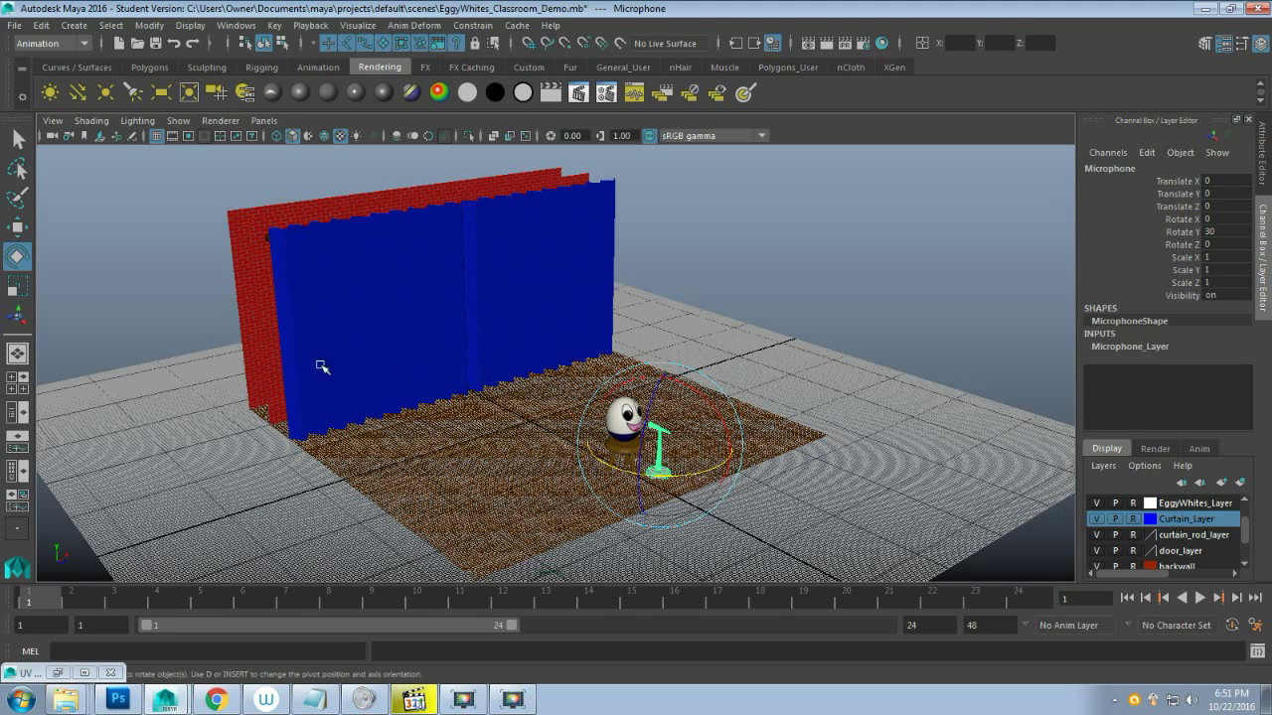
{"action": "left_click", "coordinate": [350, 335]}
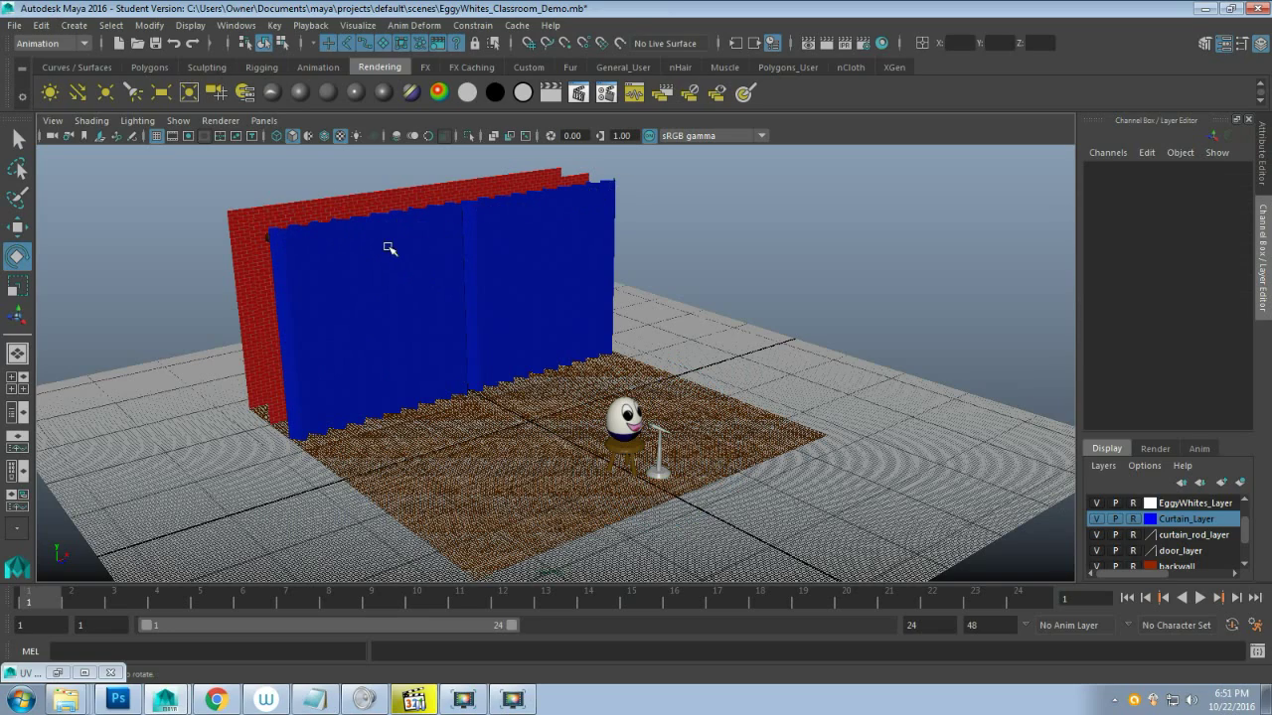
{"action": "scroll", "coordinate": [395, 260], "scroll_direction": "up", "scroll_amount": 3}
{"action": "left_click_drag", "start_coordinate": [364, 258], "coordinate": [500, 355], "text": "alt"}
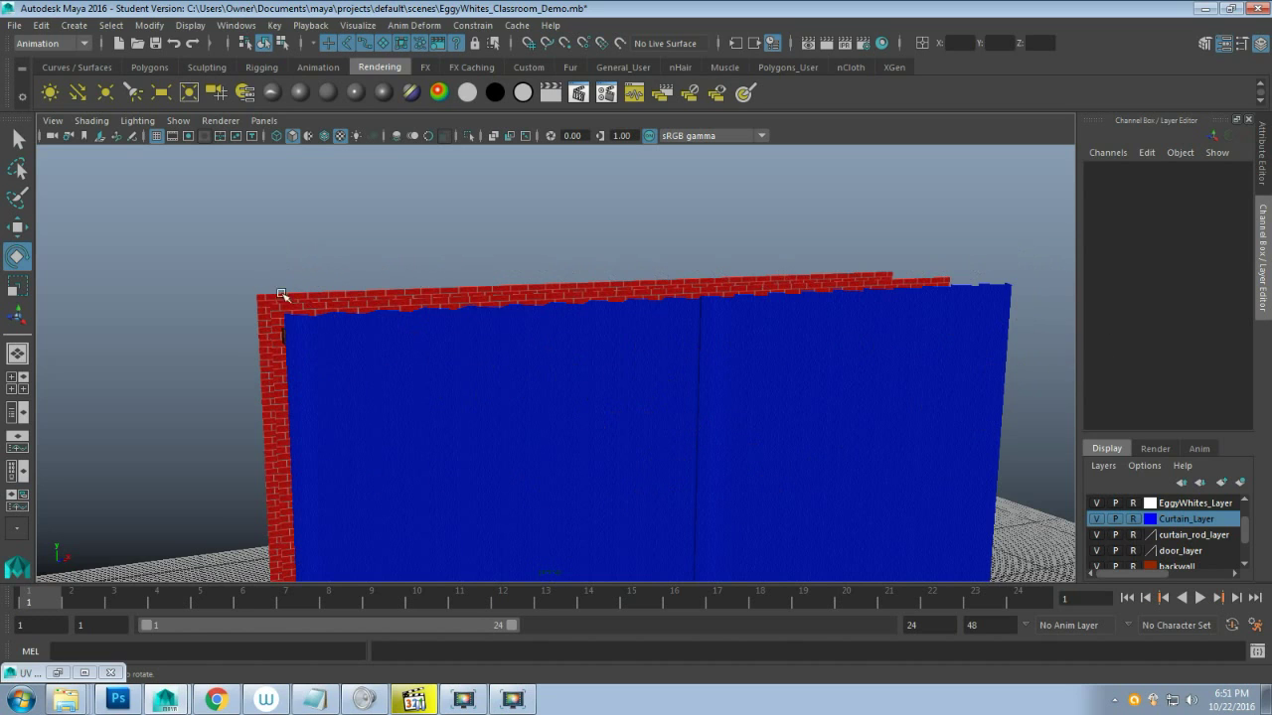
{"action": "left_click_drag", "start_coordinate": [622, 395], "coordinate": [639, 430], "text": "alt"}
{"action": "scroll", "coordinate": [599, 357], "scroll_direction": "down", "scroll_amount": 5}
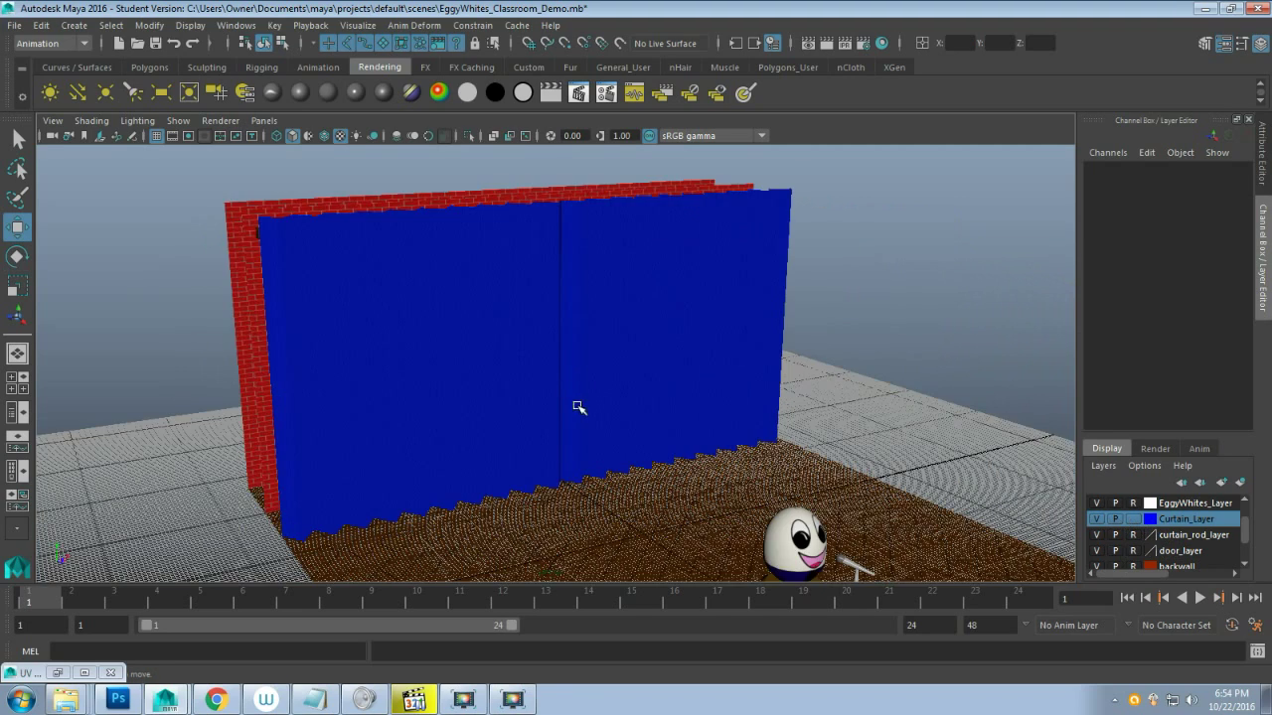
{"action": "scroll", "coordinate": [601, 413], "scroll_direction": "up", "scroll_amount": 2}
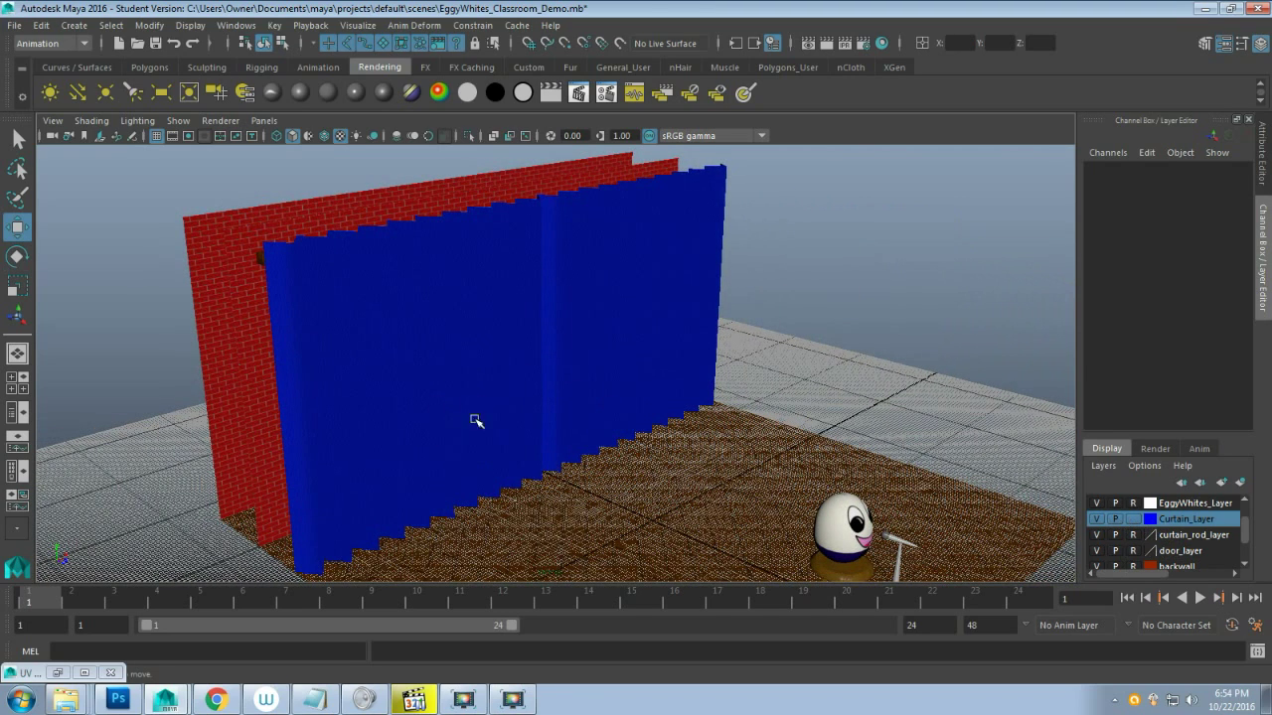
Duplicate the stage-right curtain alone and move the copy forward to about -88.9 in Z
{"action": "left_click", "coordinate": [442, 371]}
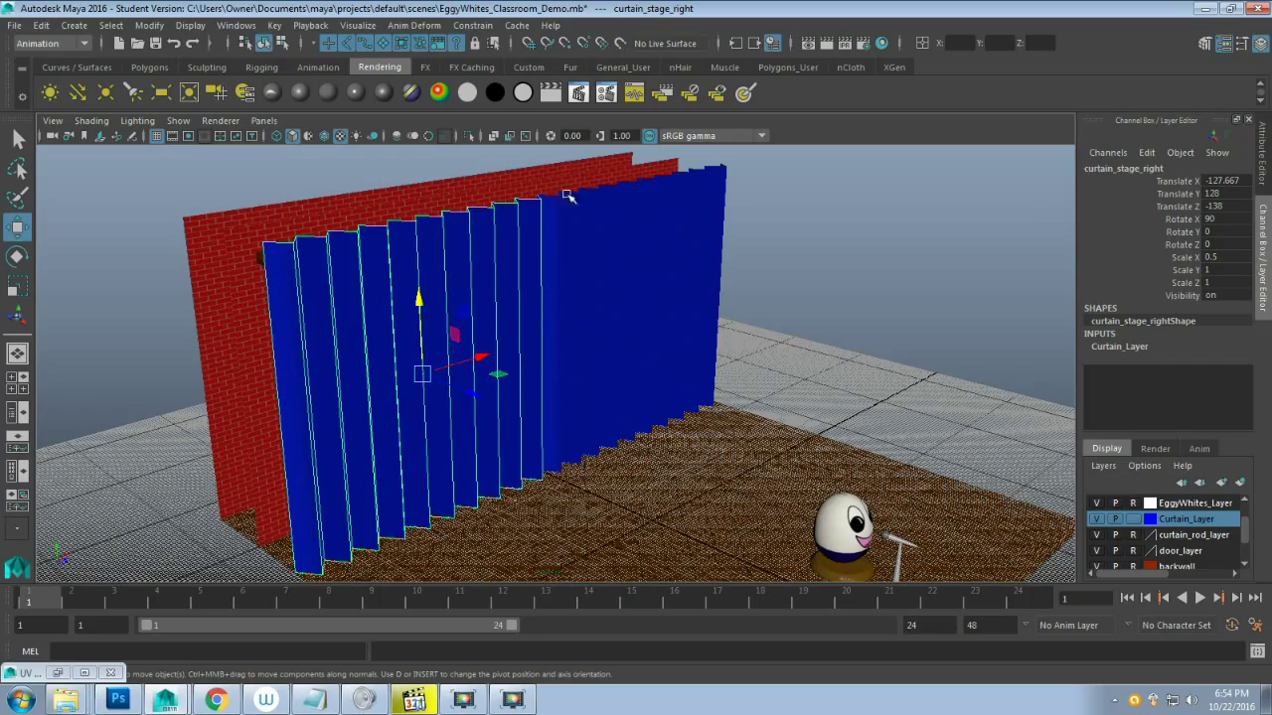
{"action": "left_click_drag", "start_coordinate": [626, 259], "coordinate": [571, 290], "text": "alt"}
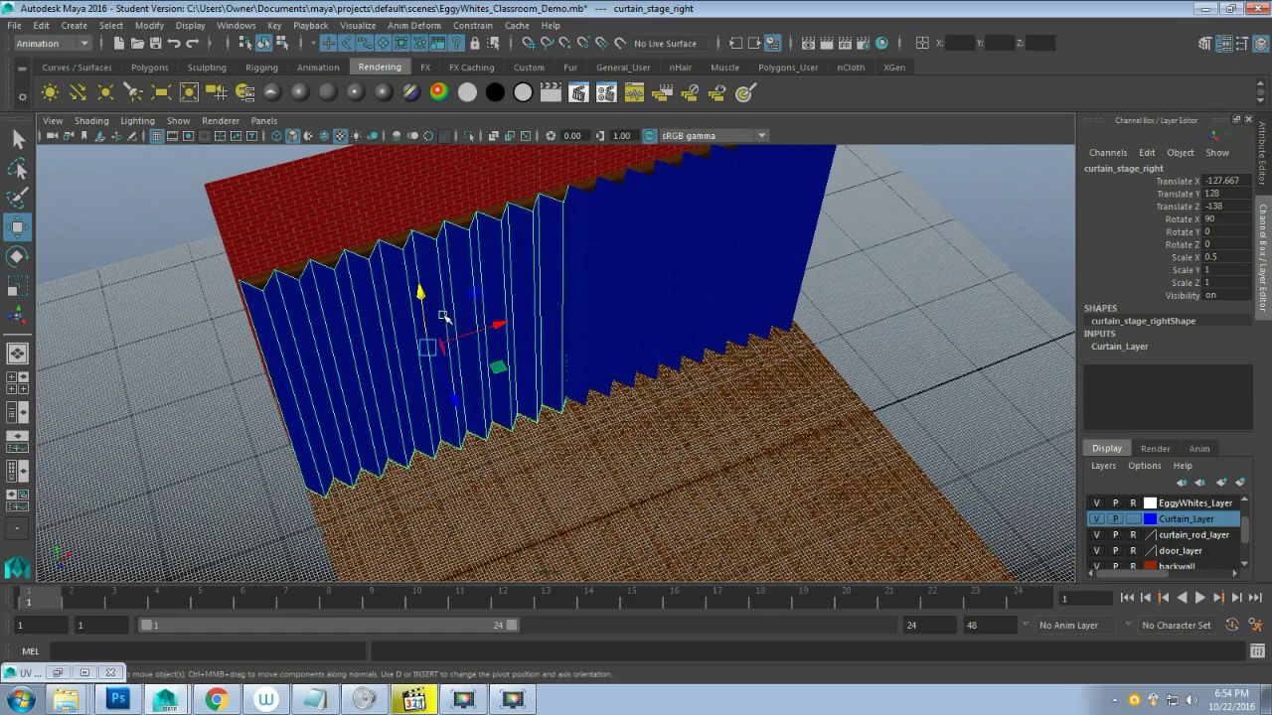
{"action": "left_click_drag", "start_coordinate": [310, 304], "coordinate": [593, 239], "text": "alt"}
{"action": "key", "text": "ctrl+d"}
{"action": "left_click_drag", "start_coordinate": [500, 487], "coordinate": [682, 383], "text": "alt"}
{"action": "scroll", "coordinate": [695, 402], "scroll_direction": "down", "scroll_amount": 2}
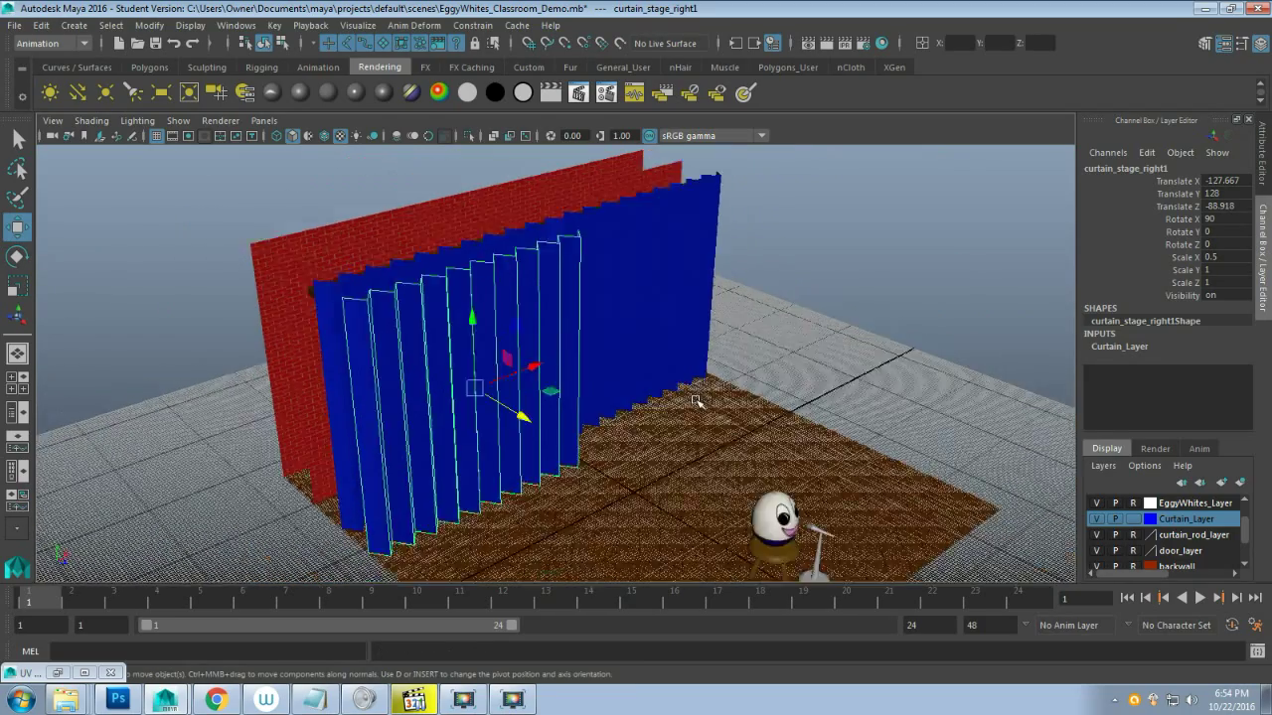
{"action": "scroll", "coordinate": [695, 401], "scroll_direction": "up", "scroll_amount": 2}
{"action": "left_click_drag", "start_coordinate": [668, 397], "coordinate": [584, 446], "text": "alt"}
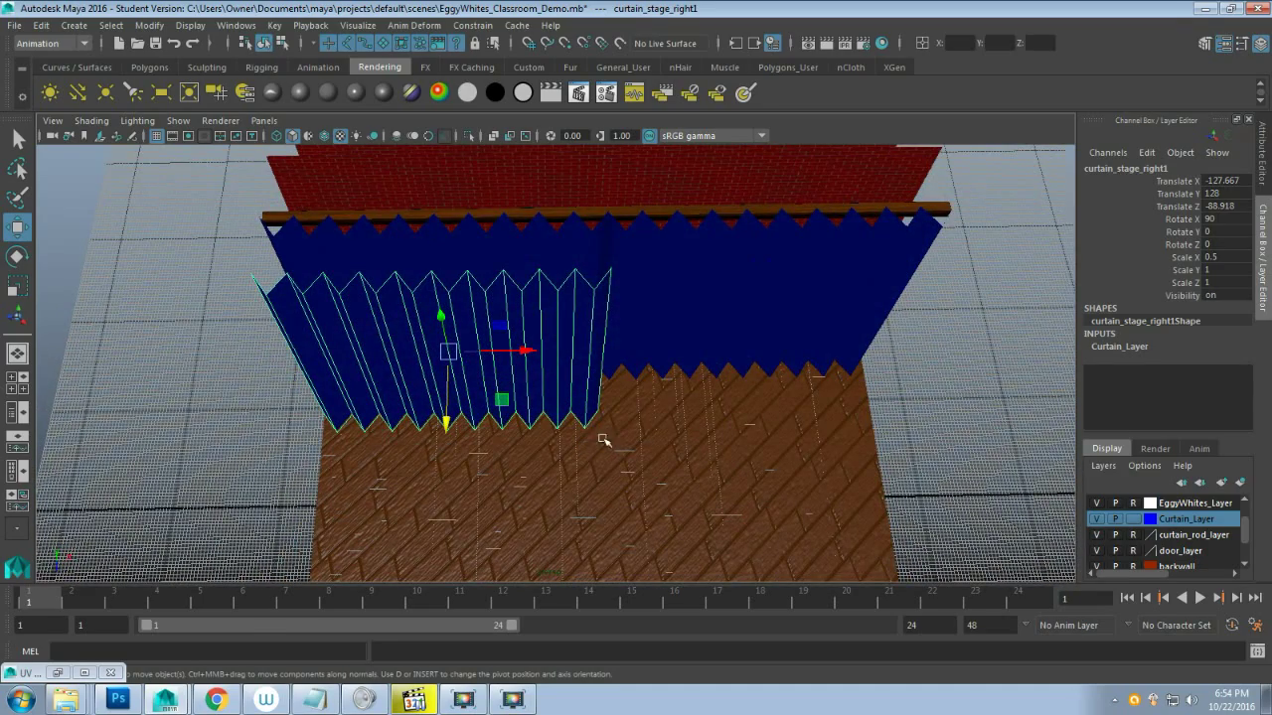
Duplicate the stage-right and stage-left curtains together and move the copies forward to about -88.8 in Z
{"action": "left_click", "coordinate": [688, 300]}
{"action": "left_click", "coordinate": [577, 364]}
{"action": "left_click", "coordinate": [617, 435]}
{"action": "left_click", "coordinate": [686, 307]}
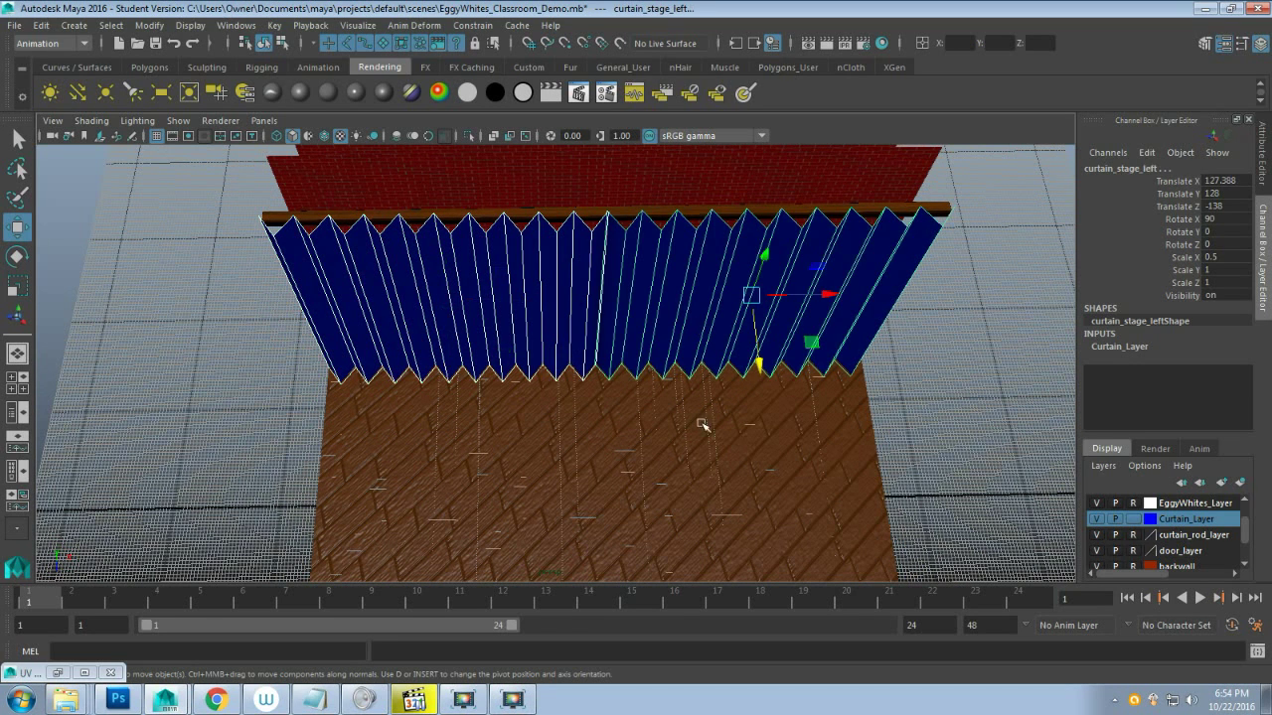
{"action": "key", "text": "ctrl+d"}
{"action": "left_click_drag", "start_coordinate": [760, 364], "coordinate": [762, 416]}
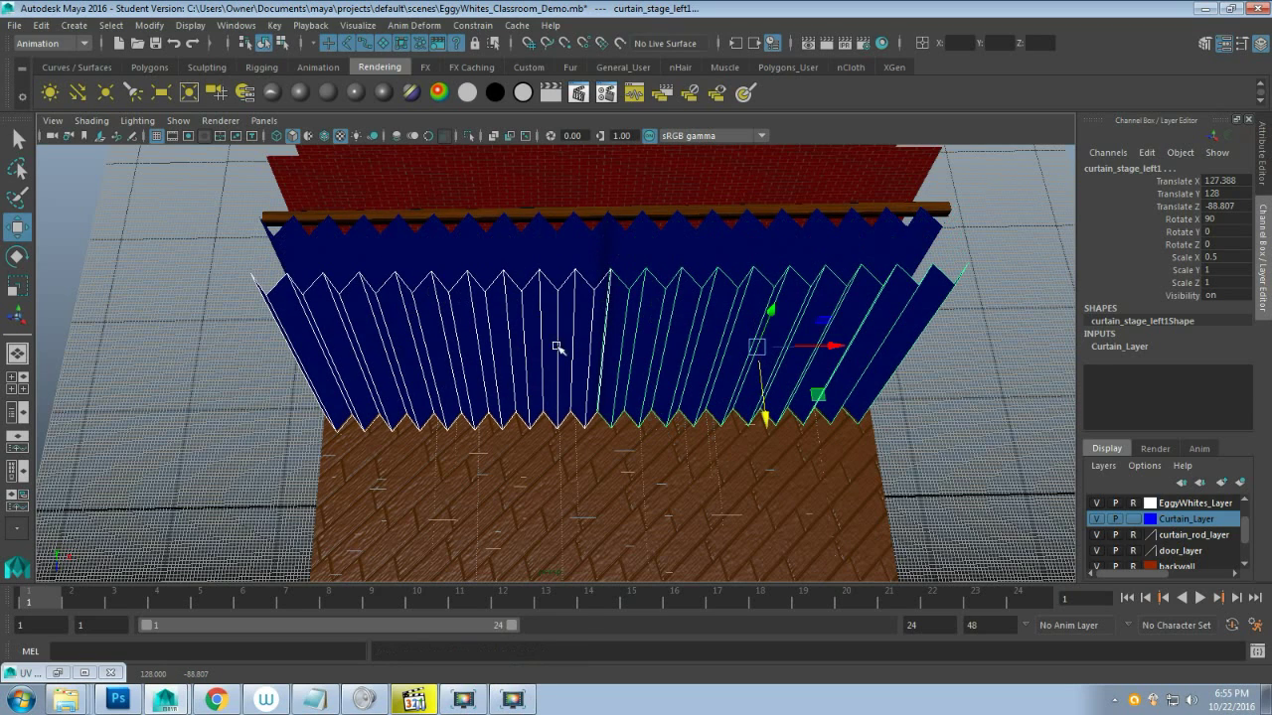
Combine the two duplicated curtains into a single polygon object
{"action": "scroll", "coordinate": [590, 406], "scroll_direction": "up", "scroll_amount": 5}
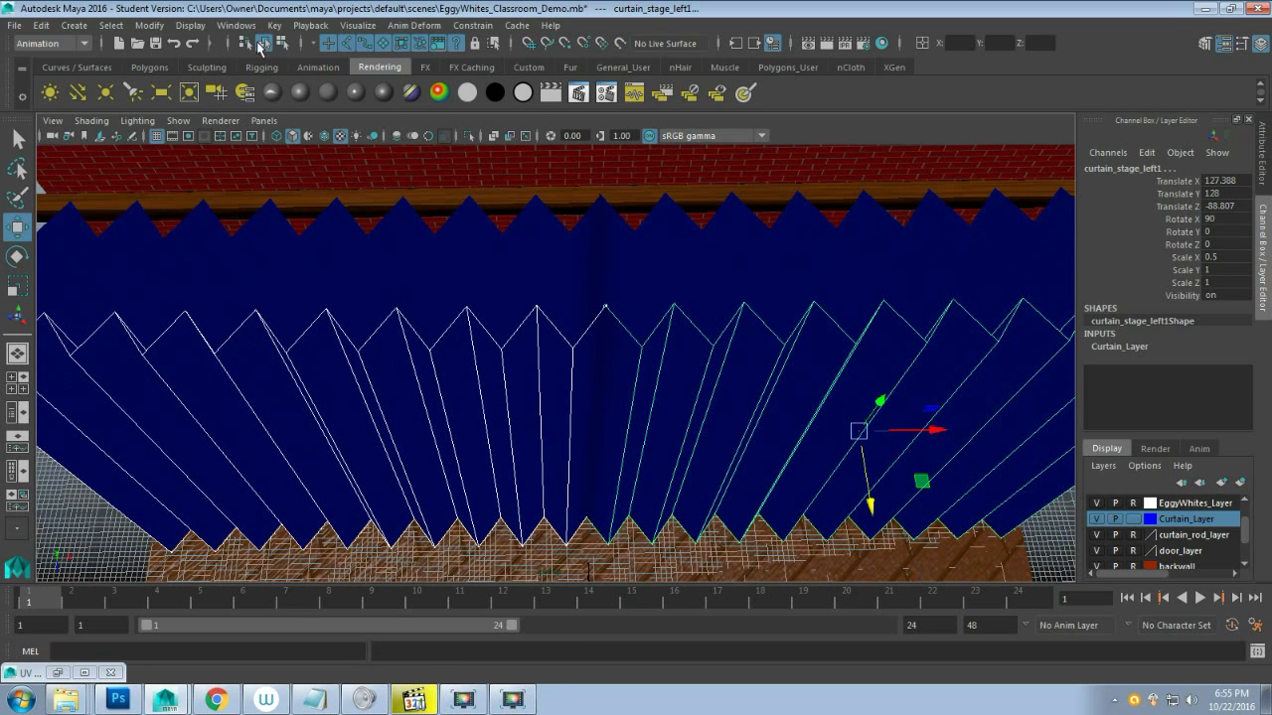
{"action": "left_click", "coordinate": [154, 66]}
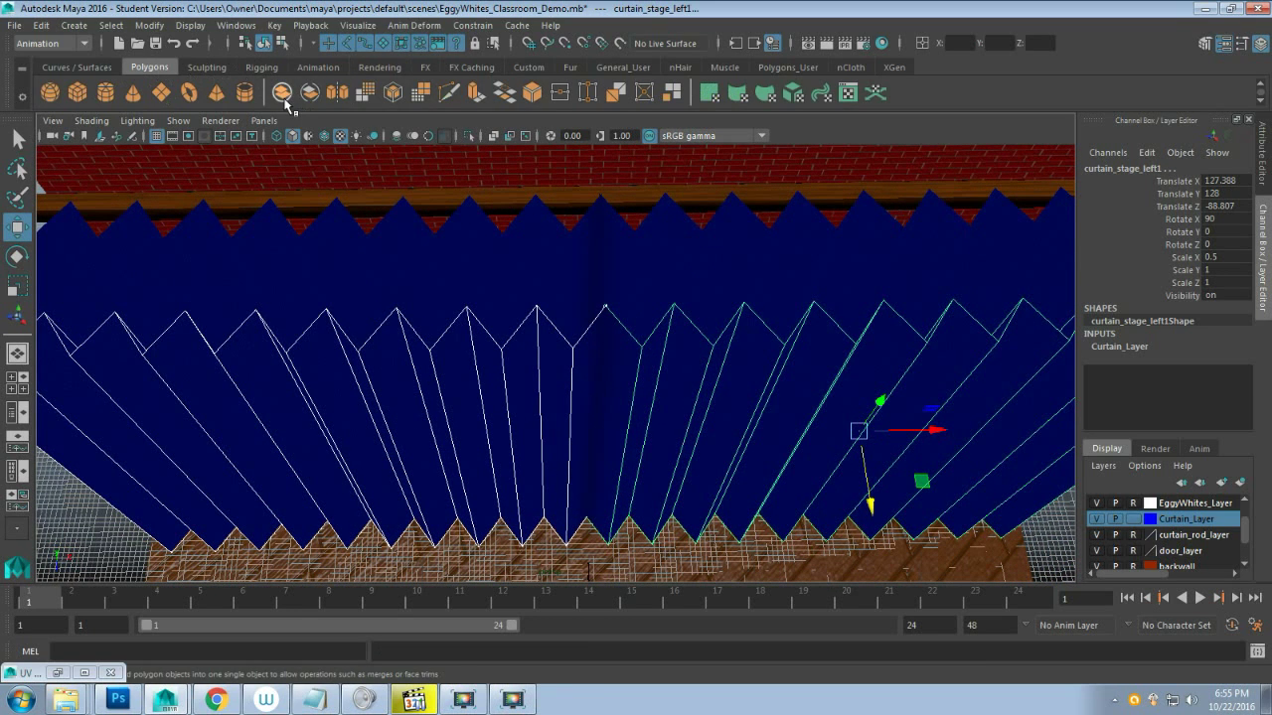
{"action": "left_click", "coordinate": [282, 97]}
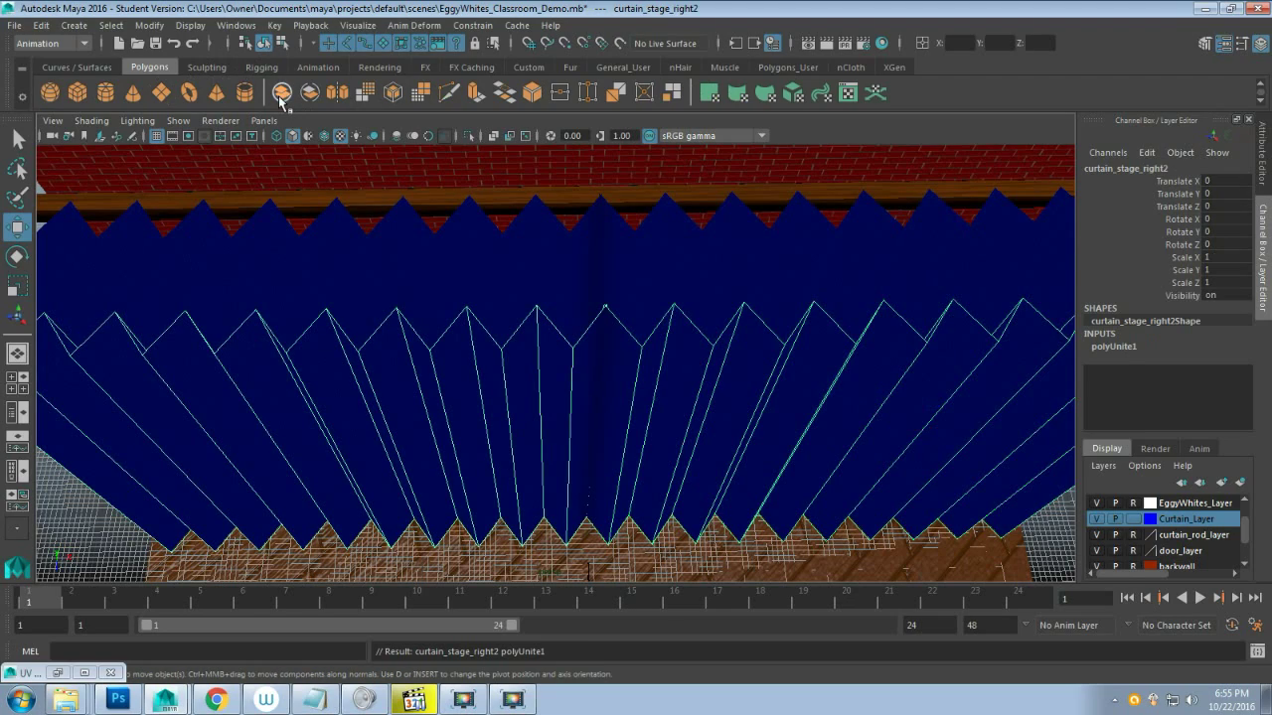
In the front view, scale the combined curtain's height down to about 0.137 in Y
{"action": "left_click_drag", "start_coordinate": [577, 422], "coordinate": [580, 378], "text": "alt"}
{"action": "scroll", "coordinate": [580, 380], "scroll_direction": "down", "scroll_amount": 4}
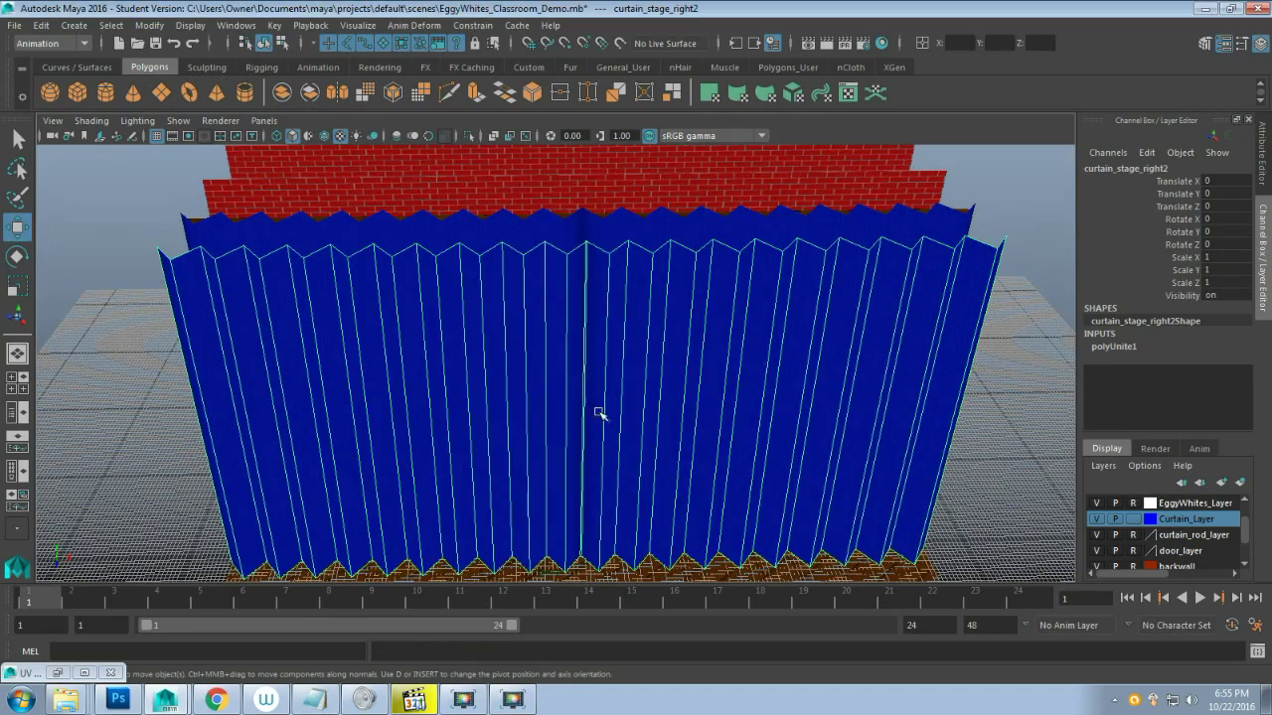
{"action": "key", "text": "space"}
{"action": "key", "text": "space"}
{"action": "scroll", "coordinate": [457, 460], "scroll_direction": "down", "scroll_amount": 4}
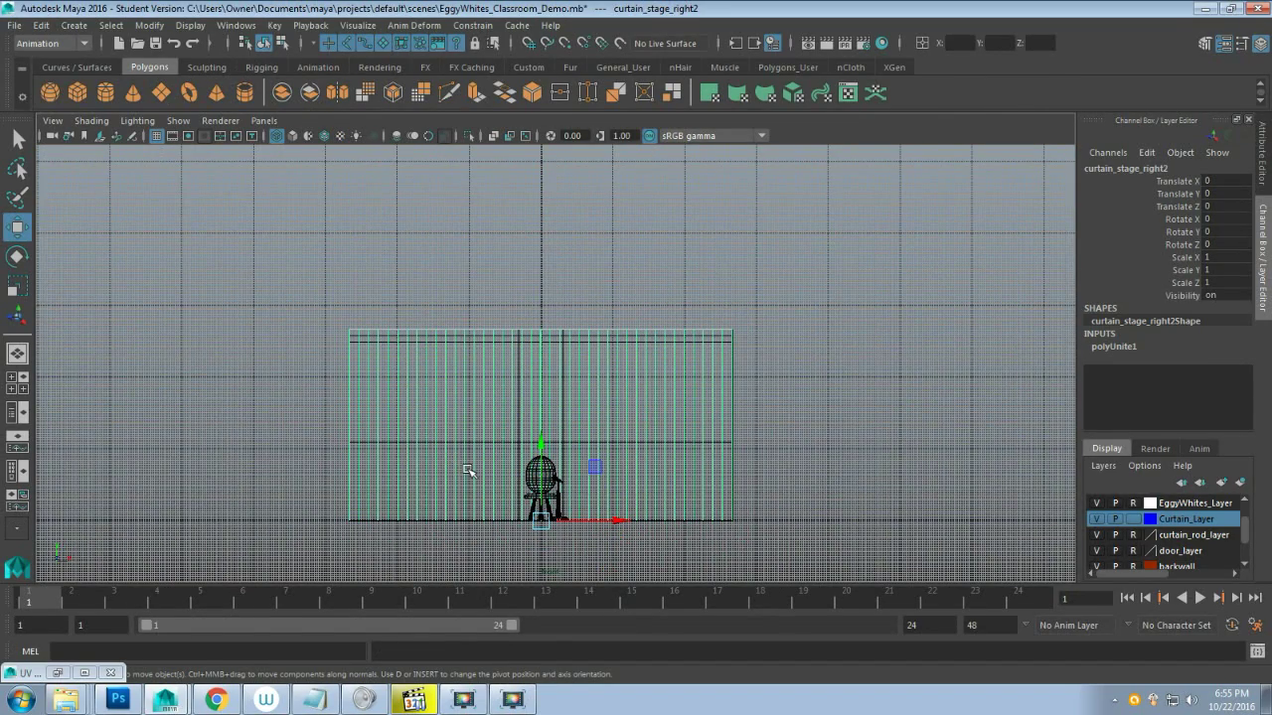
{"action": "key", "text": "r"}
{"action": "key", "text": "d"}
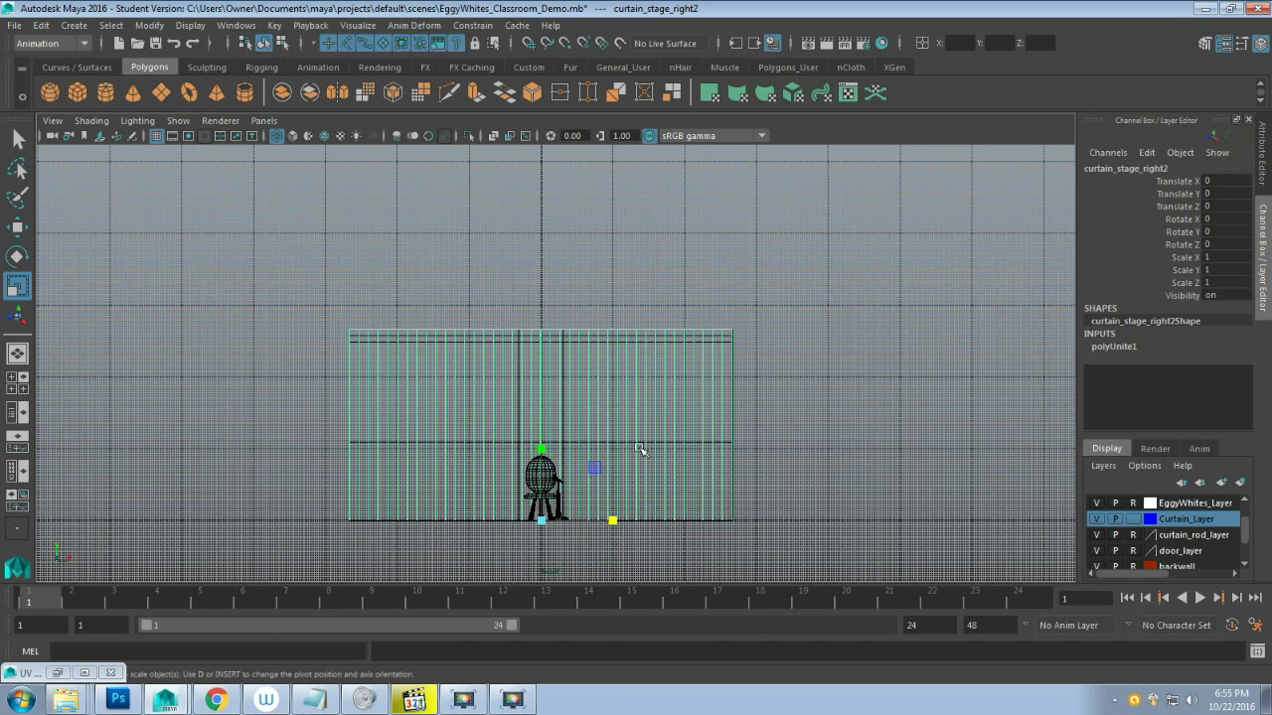
{"action": "left_click_drag", "start_coordinate": [544, 450], "coordinate": [539, 514]}
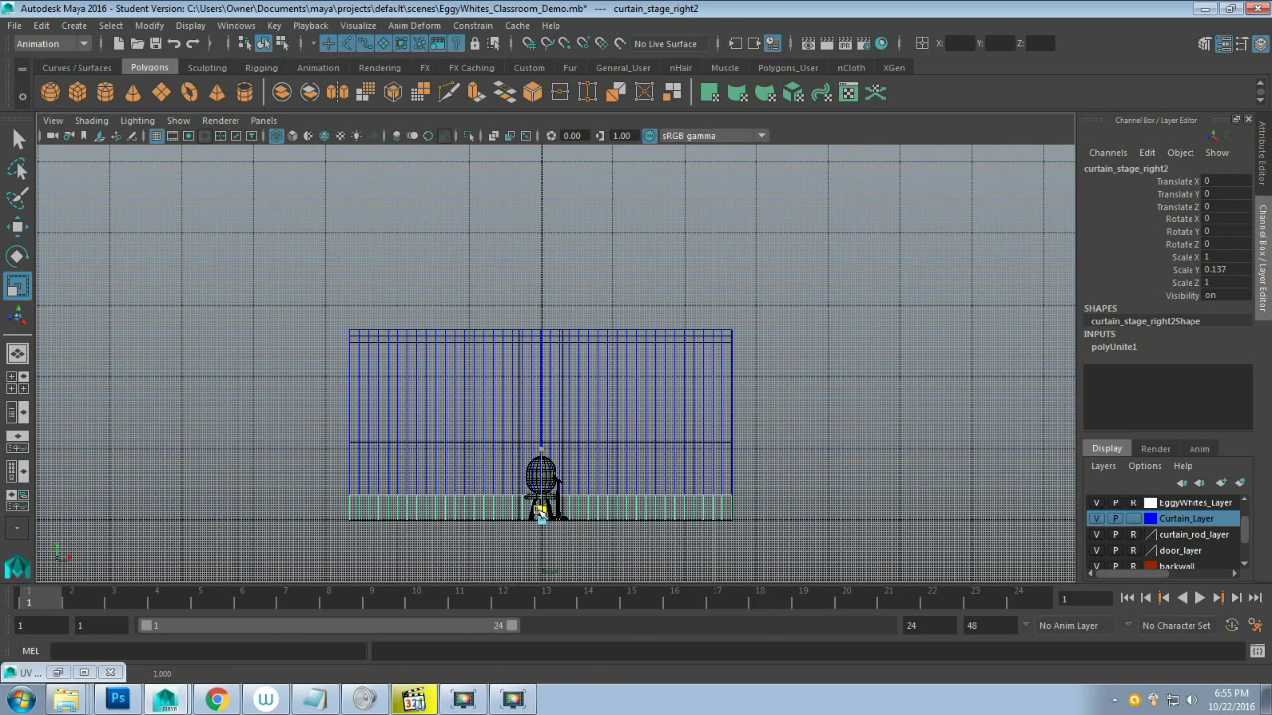
Move the shortened curtain strip up to the top of the main curtains, about 228.4 in Y
{"action": "key", "text": "w"}
{"action": "left_click_drag", "start_coordinate": [542, 448], "coordinate": [539, 277]}
{"action": "scroll", "coordinate": [534, 375], "scroll_direction": "up", "scroll_amount": 10}
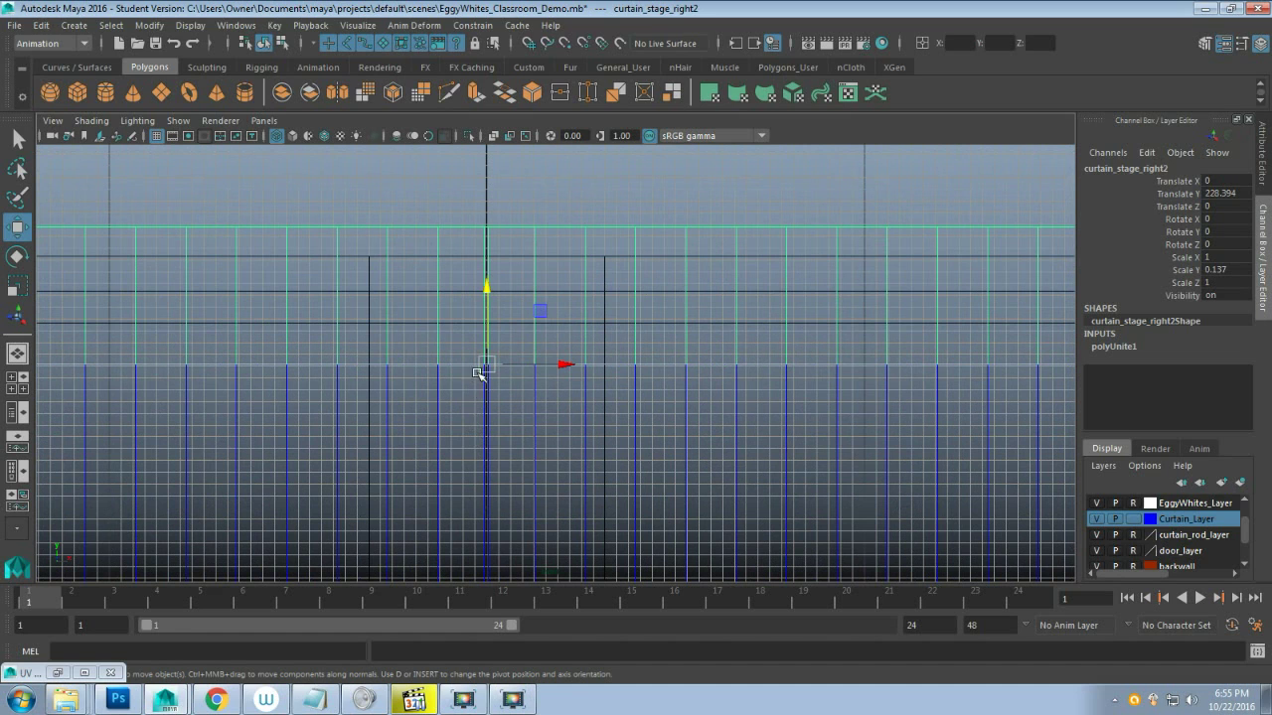
Snap the curtain strip to 228 in Y and raise it clear of the main curtains to about 268.2 in Y
{"action": "key", "text": "x"}
{"action": "left_click_drag", "start_coordinate": [487, 299], "coordinate": [473, 366]}
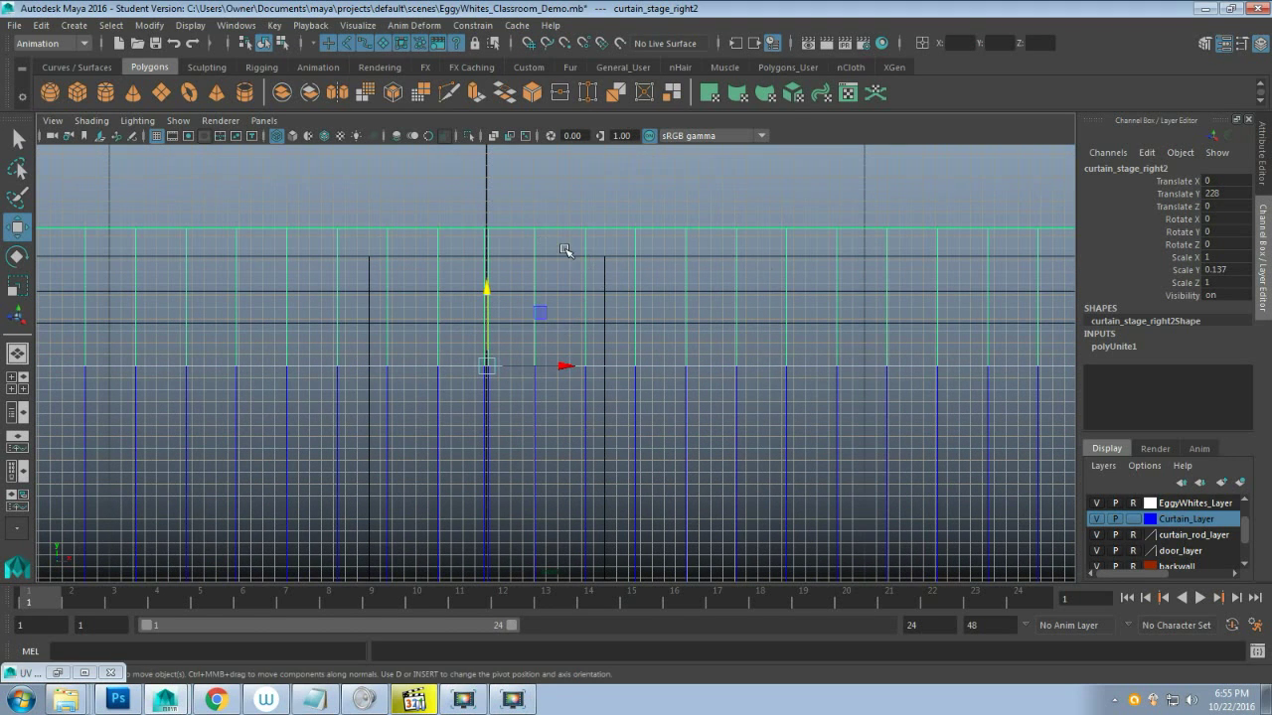
{"action": "key", "text": "space"}
{"action": "key", "text": "space"}
{"action": "middle_click_drag", "start_coordinate": [560, 307], "coordinate": [584, 380], "text": "alt"}
{"action": "left_click_drag", "start_coordinate": [507, 369], "coordinate": [509, 207]}
{"action": "middle_click_drag", "start_coordinate": [510, 329], "coordinate": [515, 441], "text": "alt"}
{"action": "scroll", "coordinate": [520, 408], "scroll_direction": "up", "scroll_amount": 5}
{"action": "middle_click_drag", "start_coordinate": [532, 280], "coordinate": [564, 390], "text": "alt"}
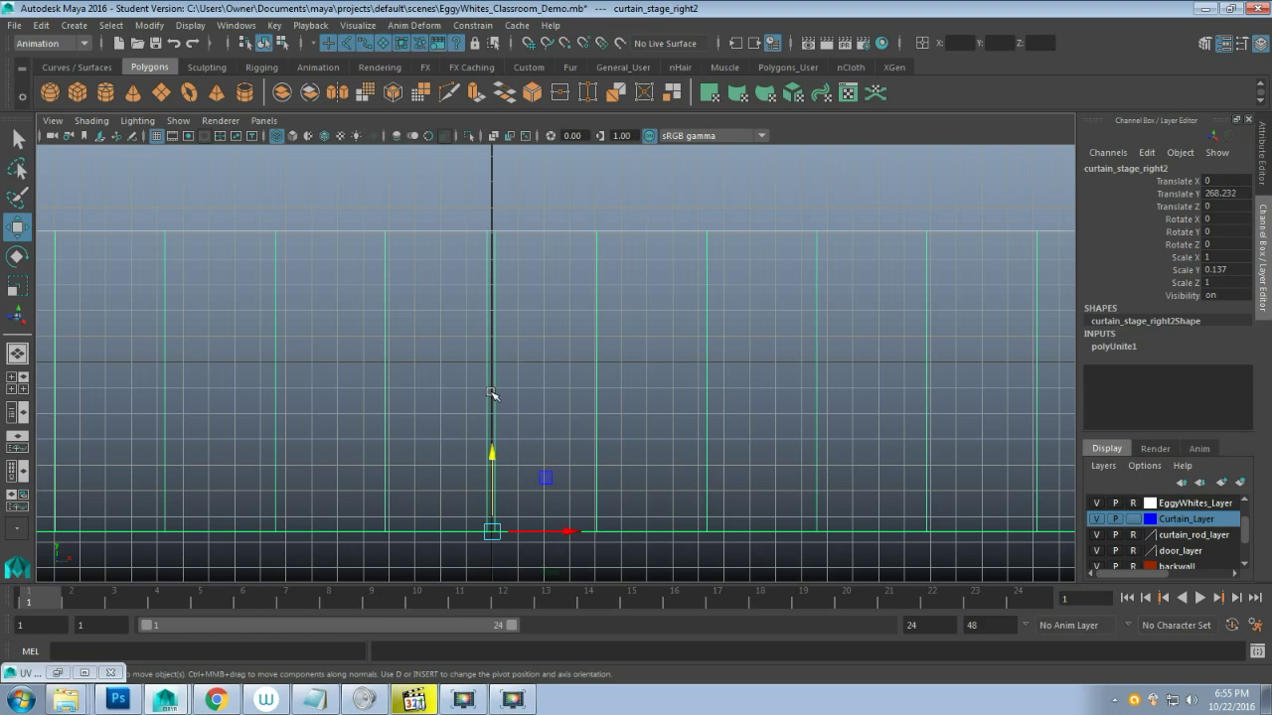
Pull the two columns of vertices at the strip's centre seam apart in X to open a gap between the halves
{"action": "key", "text": "F9"}
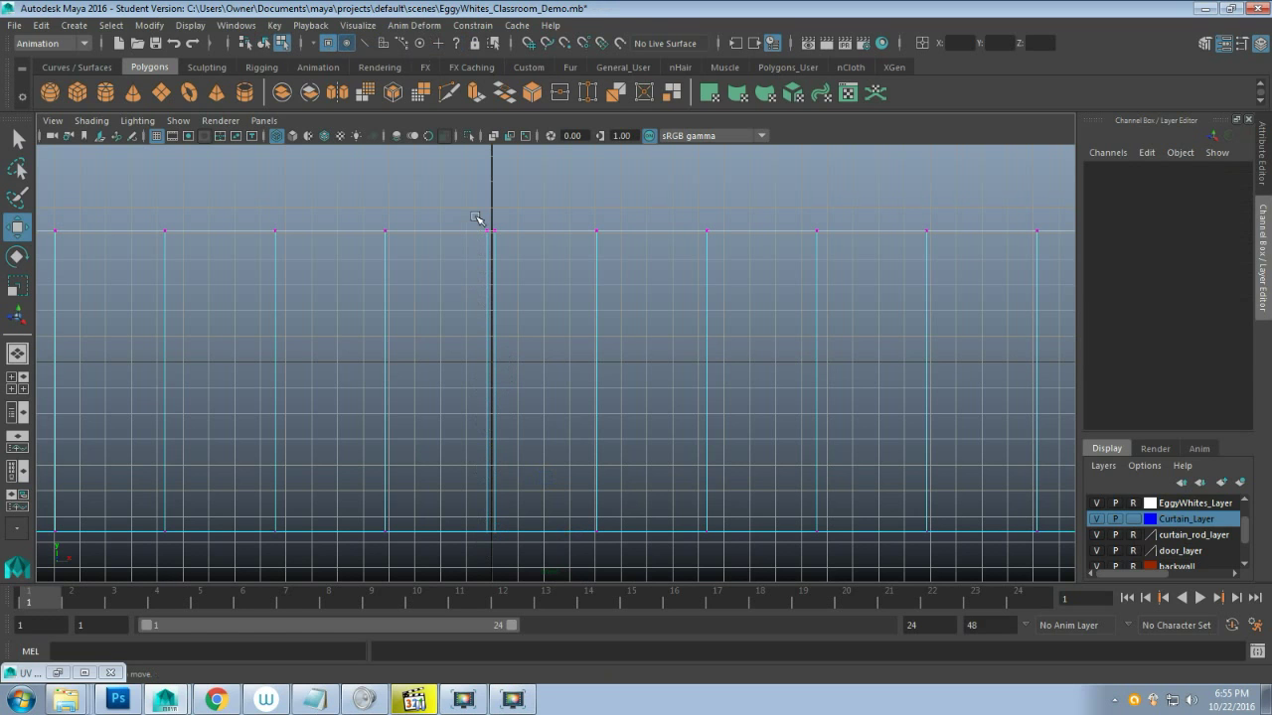
{"action": "left_click_drag", "start_coordinate": [475, 217], "coordinate": [490, 555]}
{"action": "left_click_drag", "start_coordinate": [567, 381], "coordinate": [610, 381]}
{"action": "left_click_drag", "start_coordinate": [483, 216], "coordinate": [493, 571]}
{"action": "left_click_drag", "start_coordinate": [565, 383], "coordinate": [506, 381]}
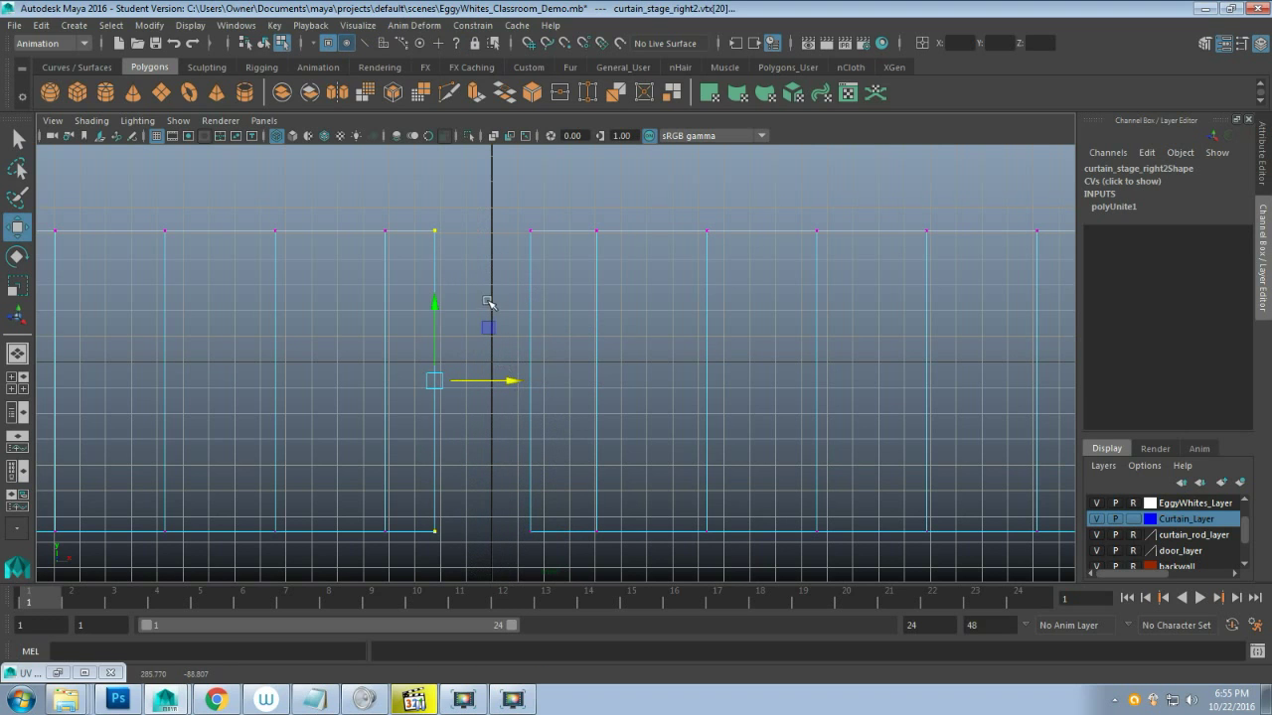
Close the gap by target-welding the stage-right half's upper and lower seam vertices onto the matching vertices of the other half
{"action": "left_click", "coordinate": [588, 94]}
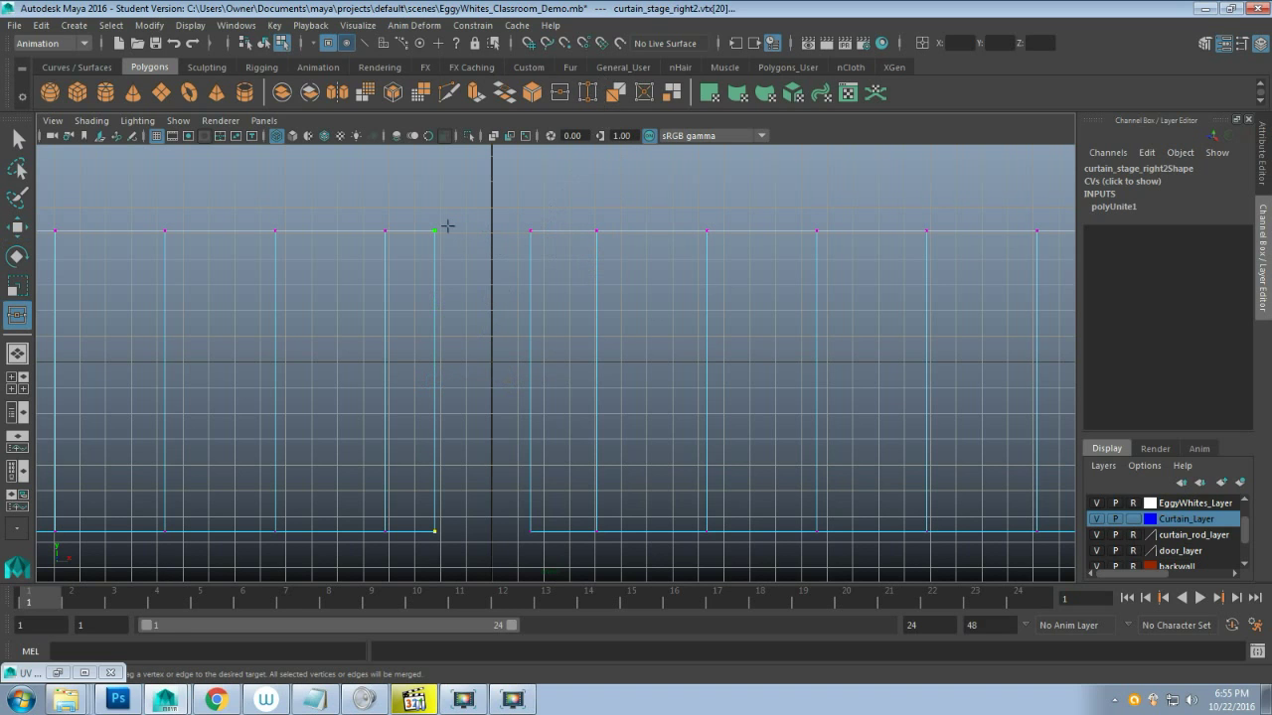
{"action": "left_click_drag", "start_coordinate": [434, 231], "coordinate": [546, 241]}
{"action": "left_click_drag", "start_coordinate": [434, 532], "coordinate": [530, 532]}
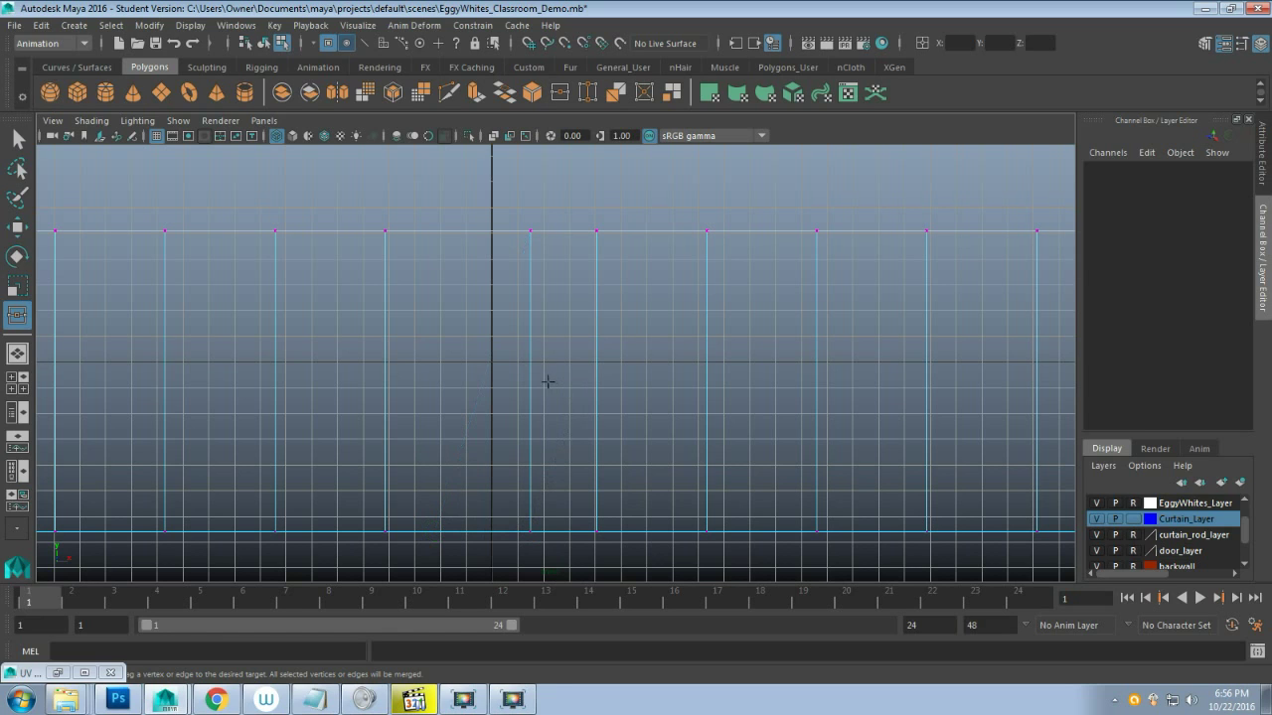
{"action": "key", "text": "q"}
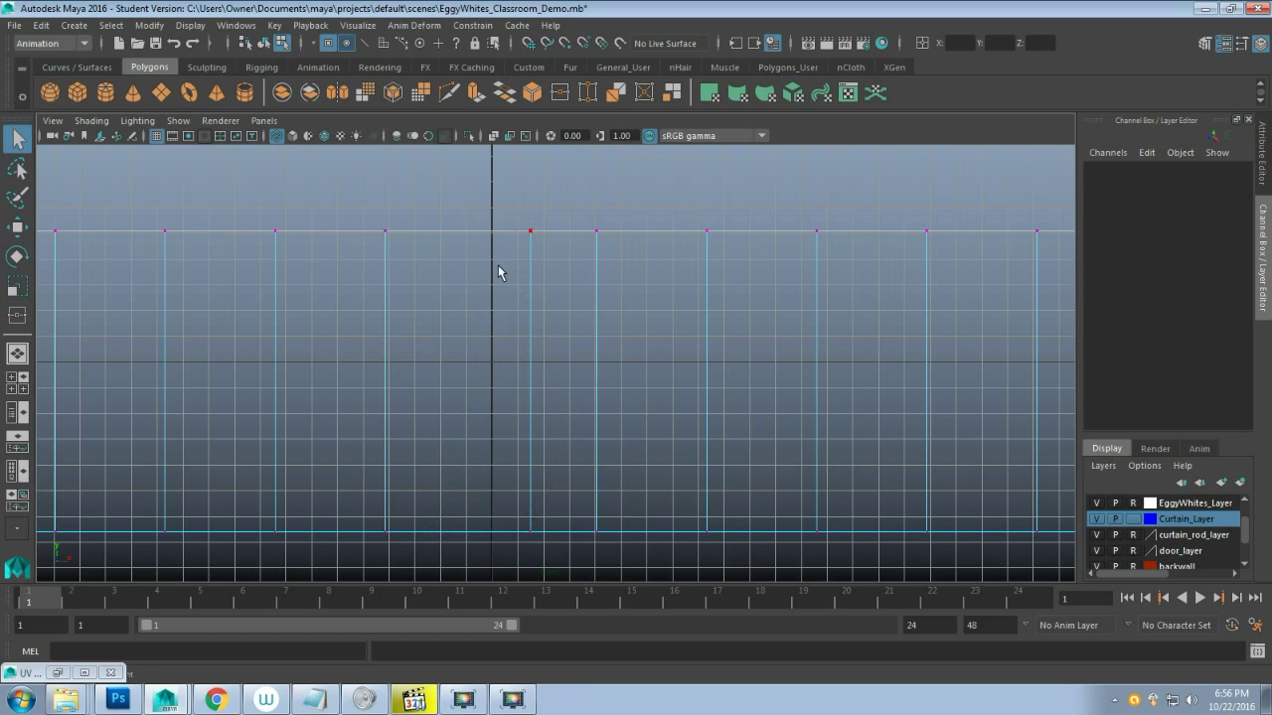
Move the merged seam vertices back along X to the strip's centre line and check the seam in perspective
{"action": "left_click_drag", "start_coordinate": [525, 196], "coordinate": [540, 563]}
{"action": "key", "text": "w"}
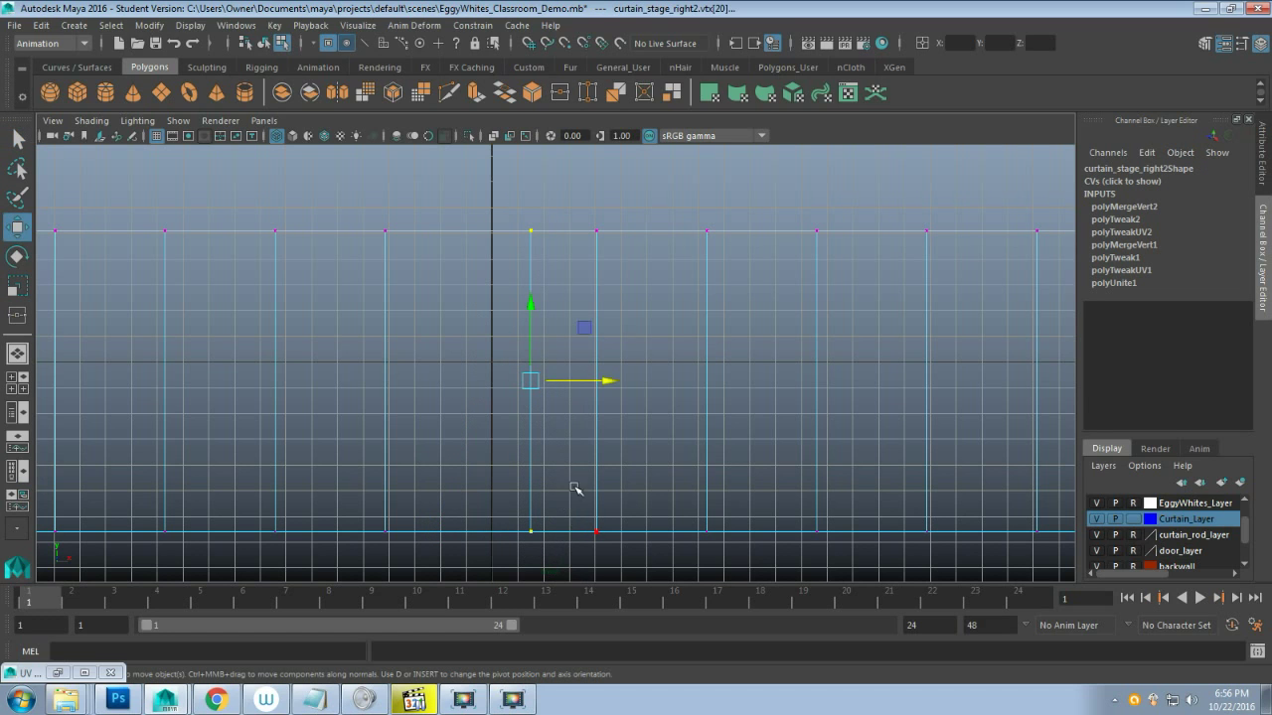
{"action": "left_click_drag", "start_coordinate": [597, 381], "coordinate": [492, 413]}
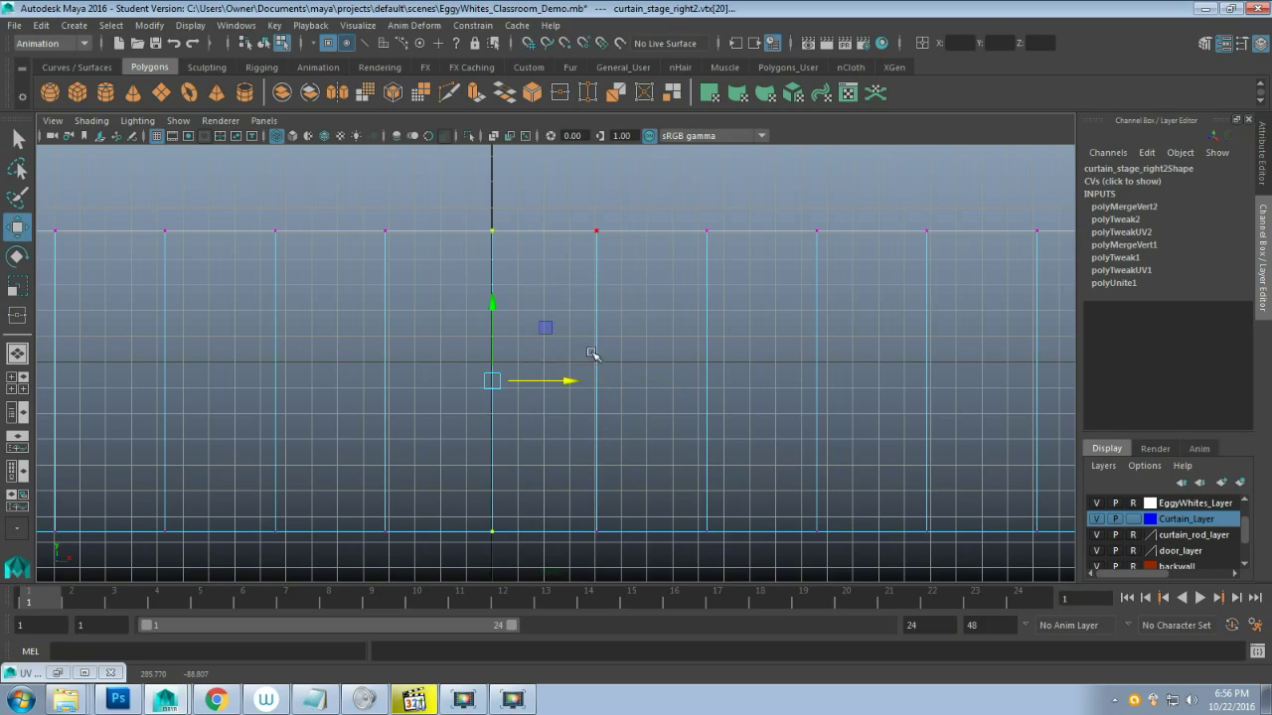
{"action": "key", "text": "space"}
{"action": "key", "text": "space"}
{"action": "left_click_drag", "start_coordinate": [590, 383], "coordinate": [589, 333], "text": "alt"}
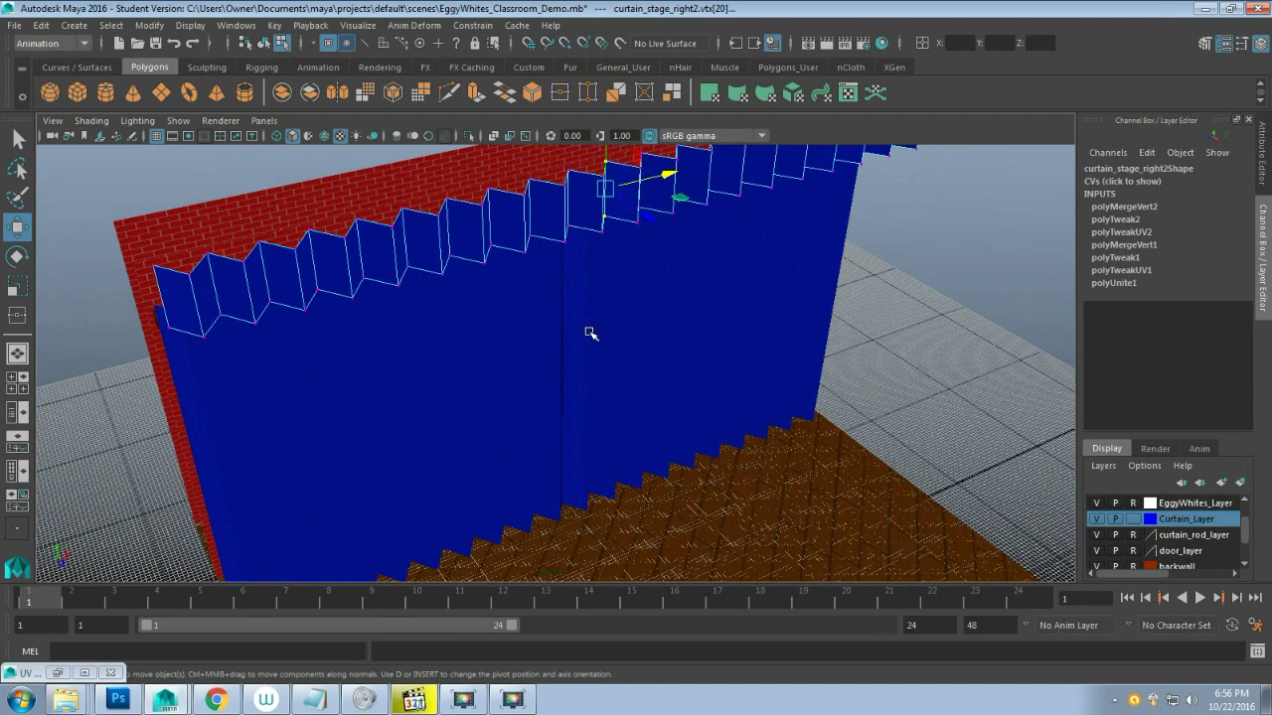
Return to object mode and lower the curtain strip in the front view to about 231.7 in Y
{"action": "key", "text": "space"}
{"action": "key", "text": "space"}
{"action": "scroll", "coordinate": [483, 404], "scroll_direction": "up", "scroll_amount": 2}
{"action": "scroll", "coordinate": [485, 402], "scroll_direction": "down", "scroll_amount": 3}
{"action": "right_click_drag", "start_coordinate": [497, 378], "coordinate": [559, 235]}
{"action": "left_click", "coordinate": [523, 335]}
{"action": "scroll", "coordinate": [525, 418], "scroll_direction": "down", "scroll_amount": 3}
{"action": "middle_click_drag", "start_coordinate": [525, 397], "coordinate": [527, 371], "text": "alt"}
{"action": "left_click_drag", "start_coordinate": [552, 256], "coordinate": [554, 315]}
In the perspective view, move the curtain strip back close to the main curtains, to about -37.5 in Z
{"action": "key", "text": "space"}
{"action": "key", "text": "space"}
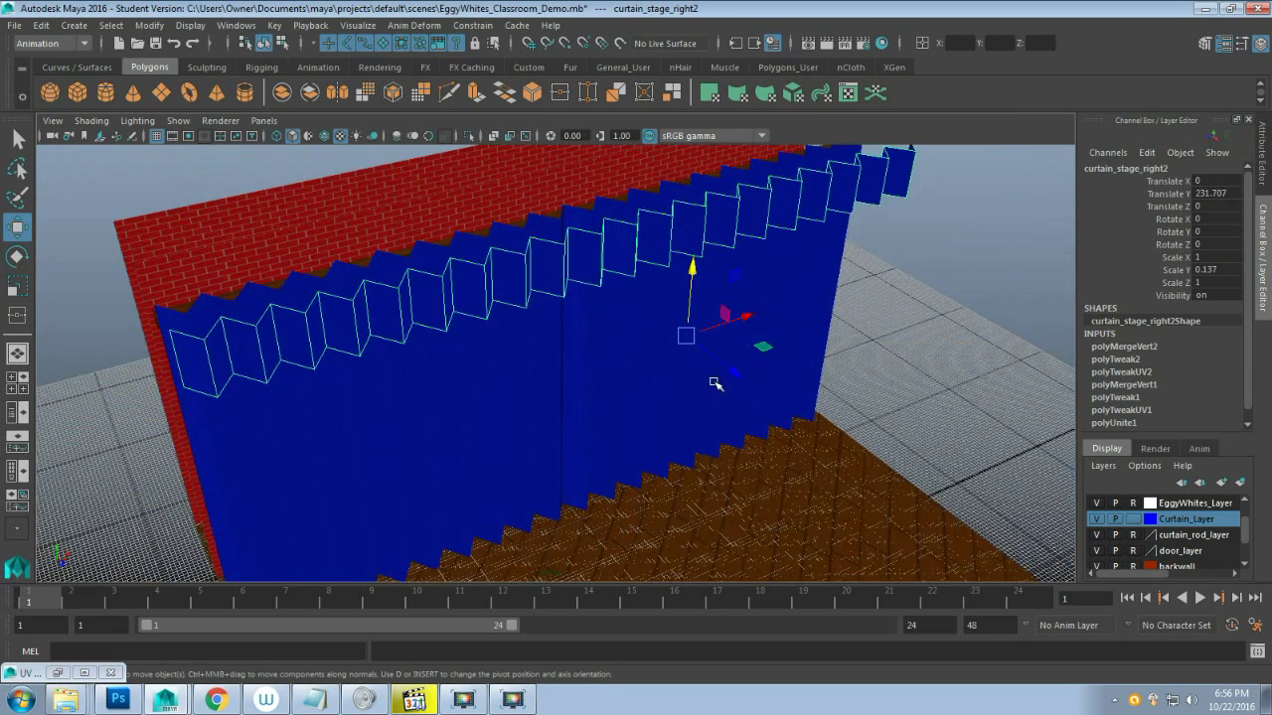
{"action": "left_click", "coordinate": [939, 321]}
{"action": "left_click_drag", "start_coordinate": [576, 426], "coordinate": [662, 421], "text": "alt"}
{"action": "left_click", "coordinate": [605, 292]}
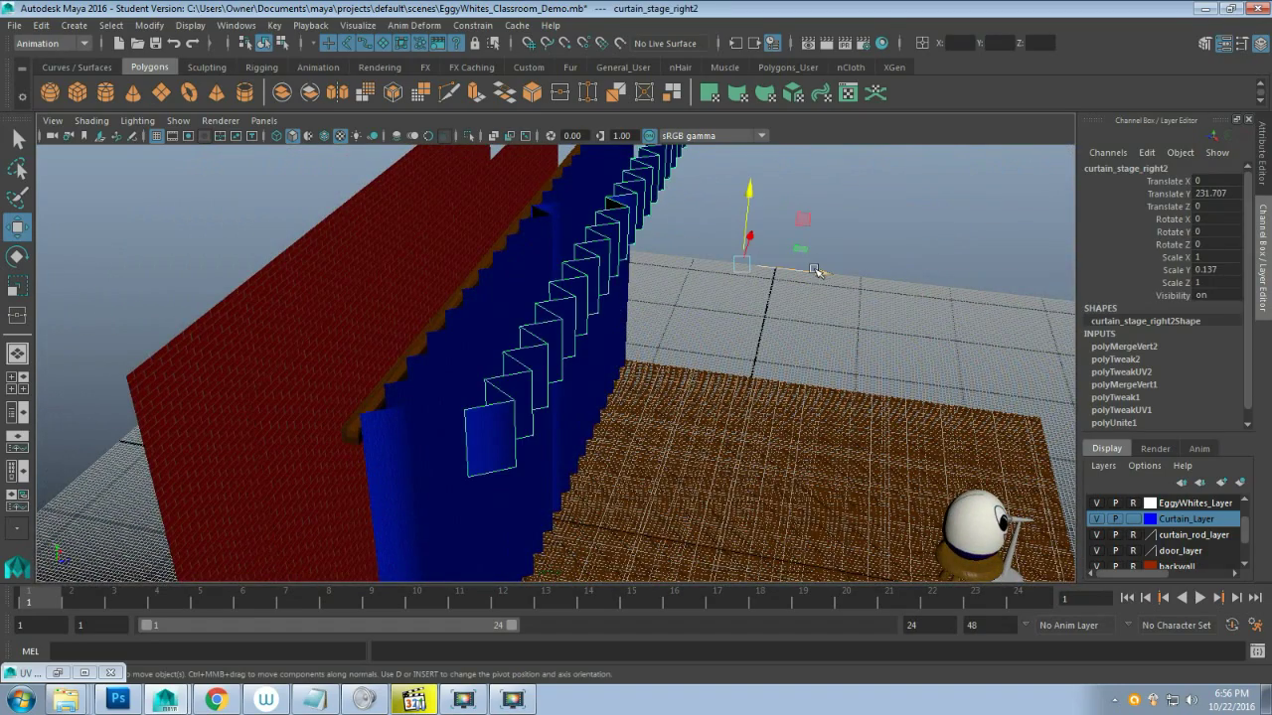
{"action": "left_click_drag", "start_coordinate": [815, 270], "coordinate": [741, 260]}
{"action": "left_click_drag", "start_coordinate": [554, 364], "coordinate": [542, 410], "text": "alt"}
{"action": "left_click_drag", "start_coordinate": [750, 301], "coordinate": [763, 296]}
{"action": "left_click_drag", "start_coordinate": [636, 407], "coordinate": [563, 387], "text": "alt"}
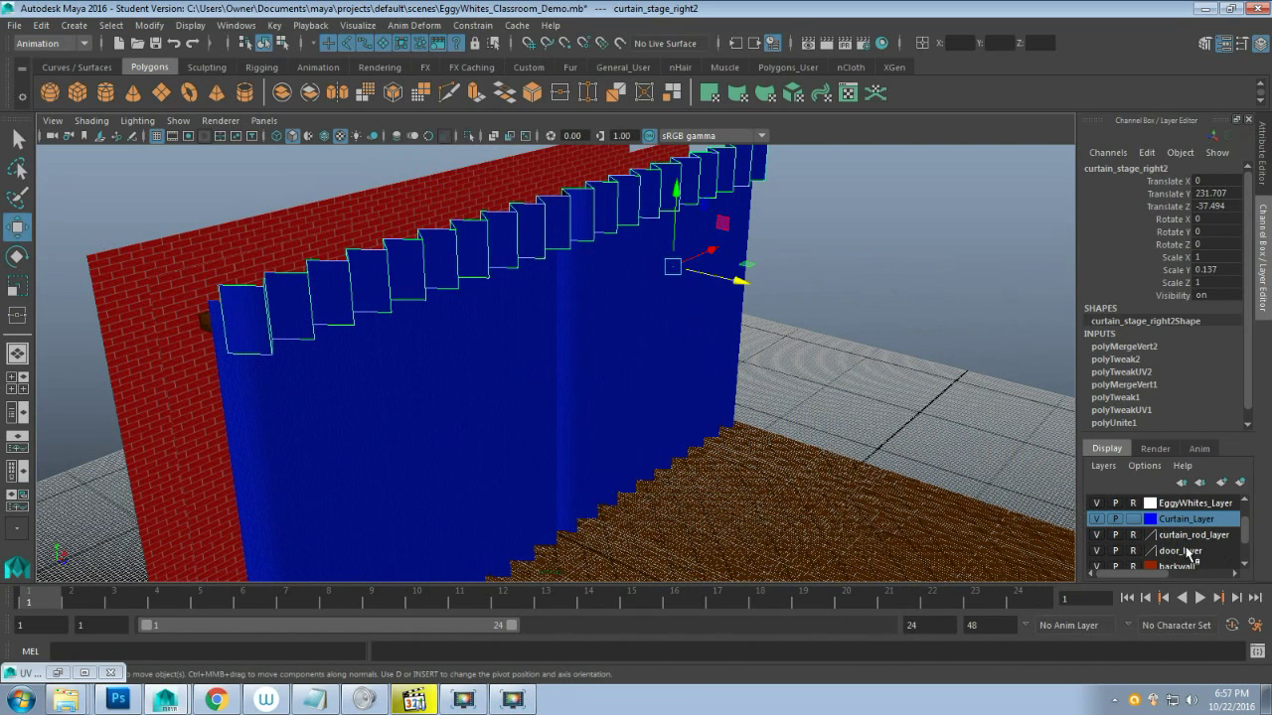
Create a display layer from the selected curtain strip, name it CurtainTop_Layer and give it the blue colour
{"action": "left_click", "coordinate": [1101, 466]}
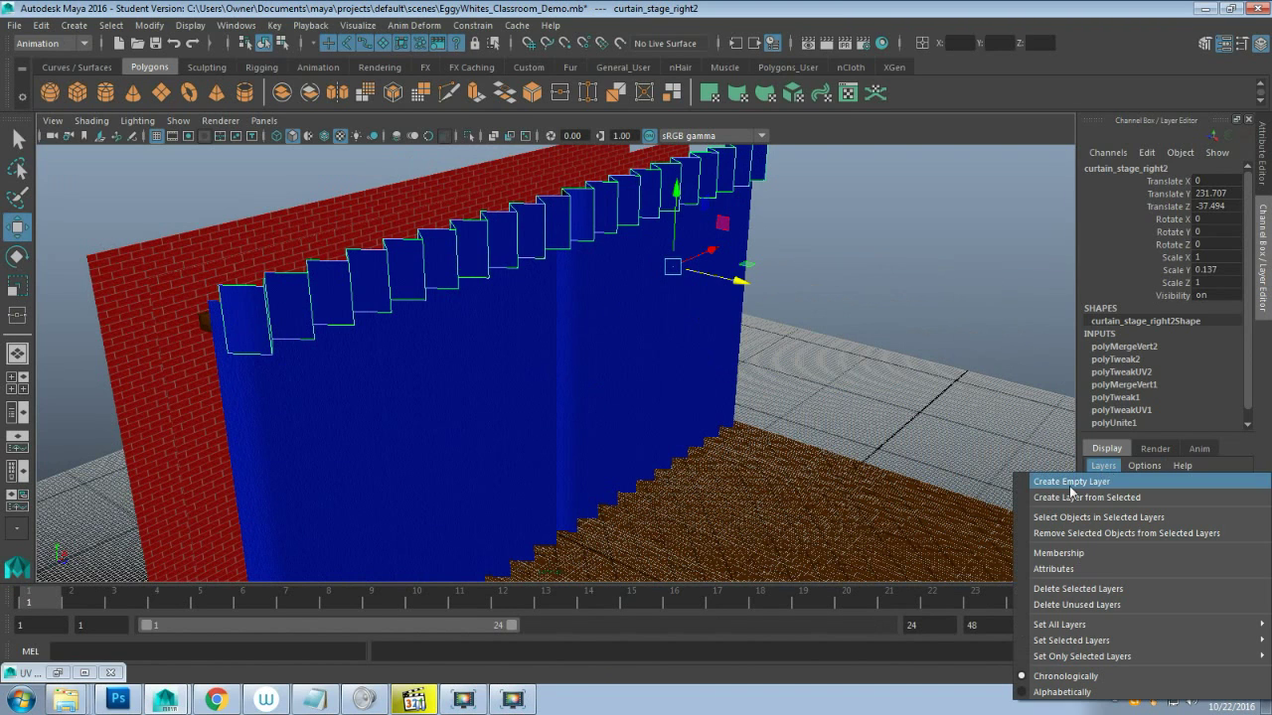
{"action": "left_click", "coordinate": [1088, 498]}
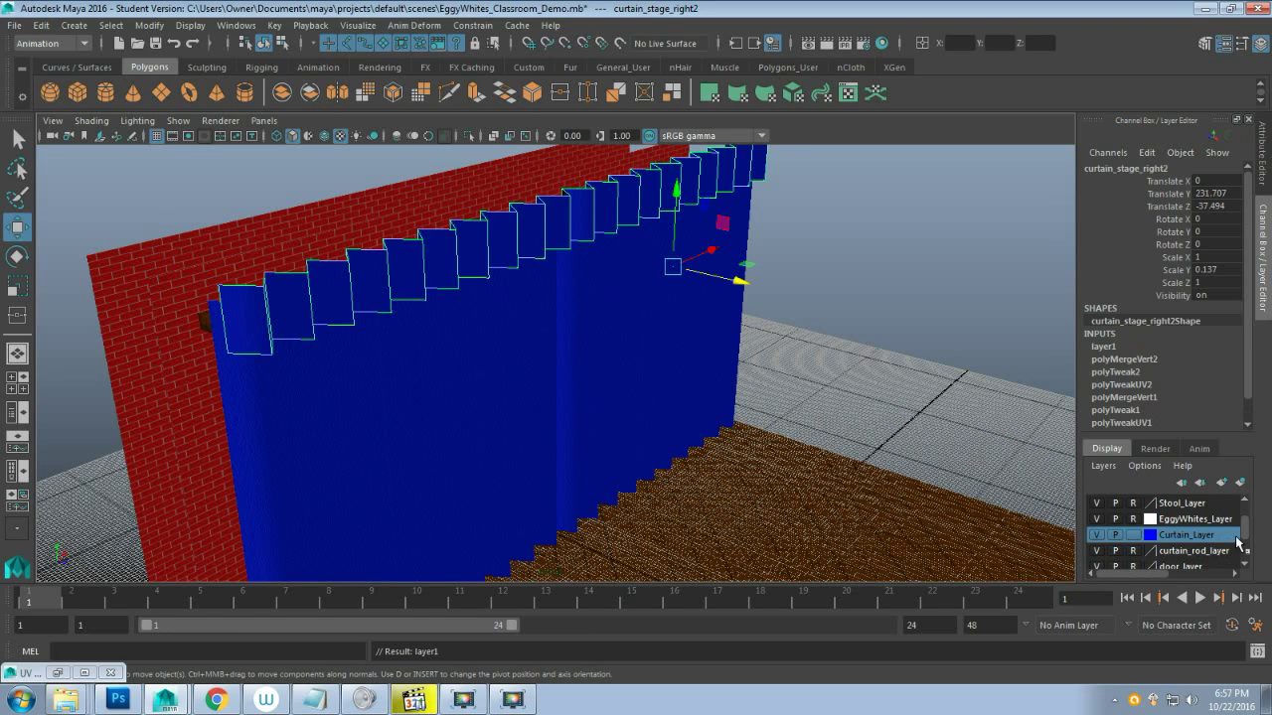
{"action": "scroll", "coordinate": [1238, 539], "scroll_direction": "up", "scroll_amount": 2}
{"action": "double_click", "coordinate": [1170, 506]}
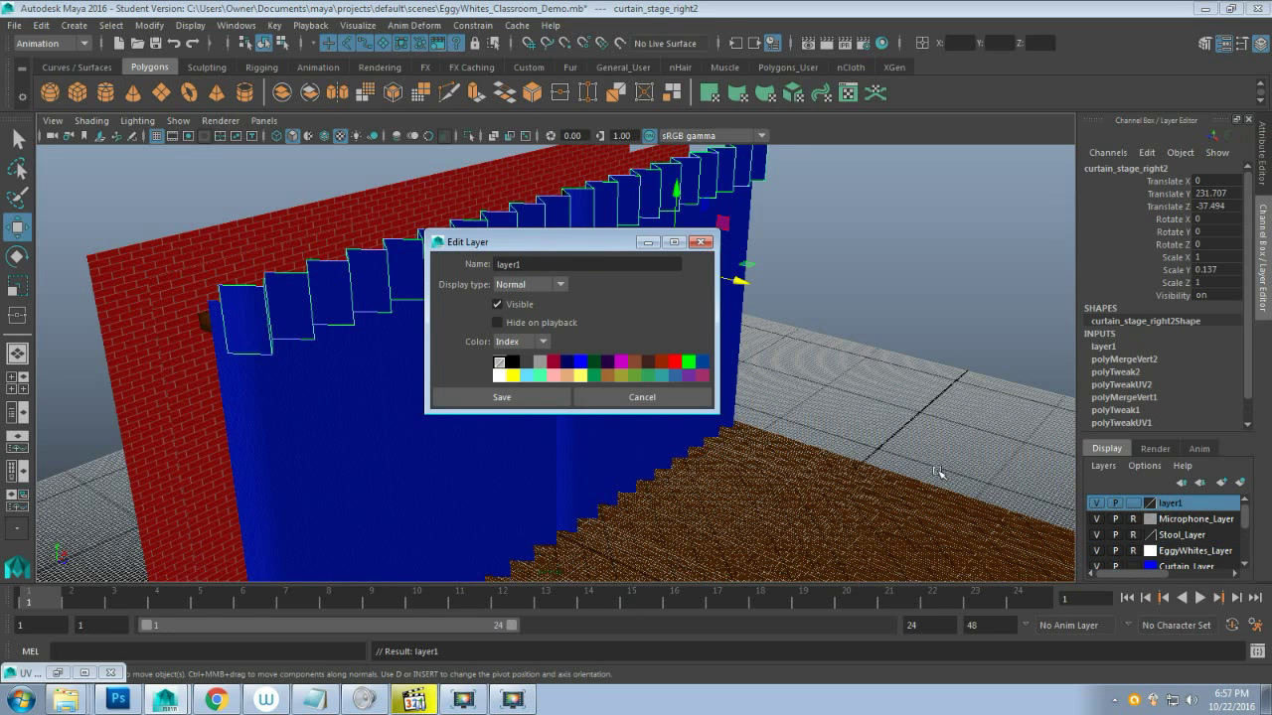
{"action": "left_click_drag", "start_coordinate": [561, 269], "coordinate": [426, 260]}
{"action": "type", "text": "CurtainTop_Layer"}
{"action": "left_click", "coordinate": [583, 365]}
{"action": "left_click", "coordinate": [554, 398]}
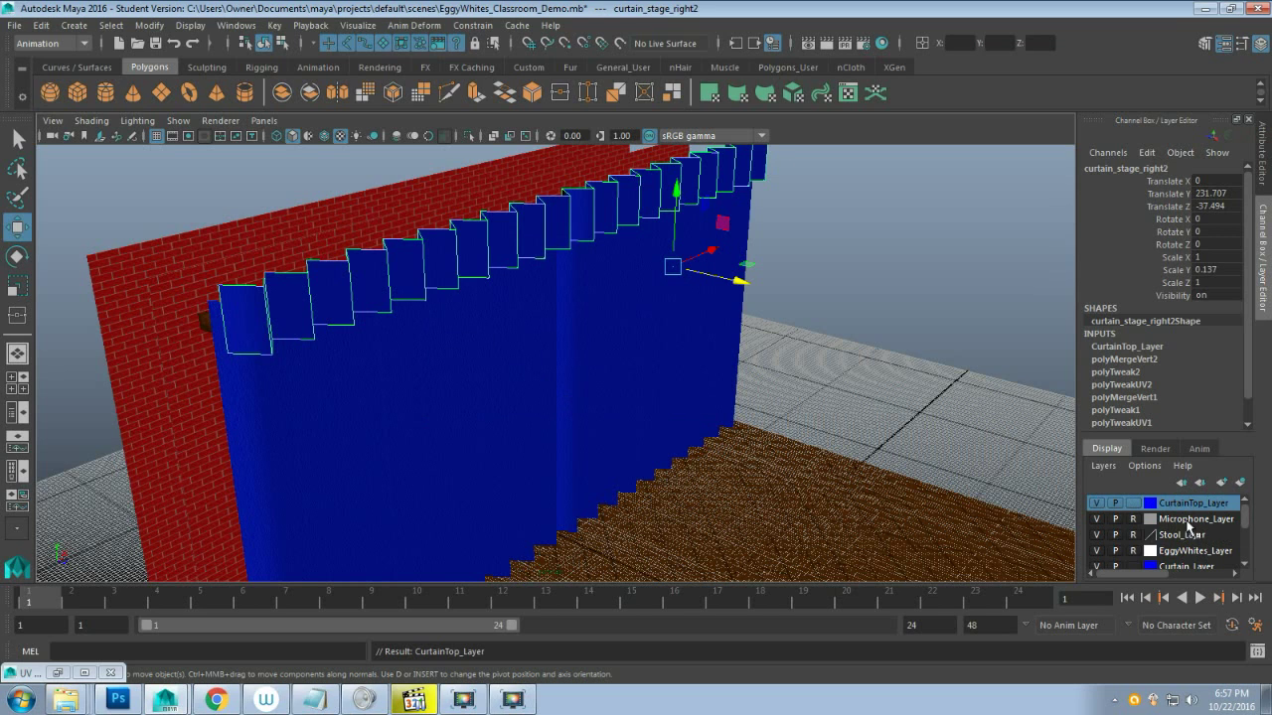
Move CurtainTop_Layer down the layer list so it sits directly above Curtain_Layer
{"action": "scroll", "coordinate": [1202, 531], "scroll_direction": "down", "scroll_amount": 1}
{"action": "scroll", "coordinate": [1209, 531], "scroll_direction": "up", "scroll_amount": 1}
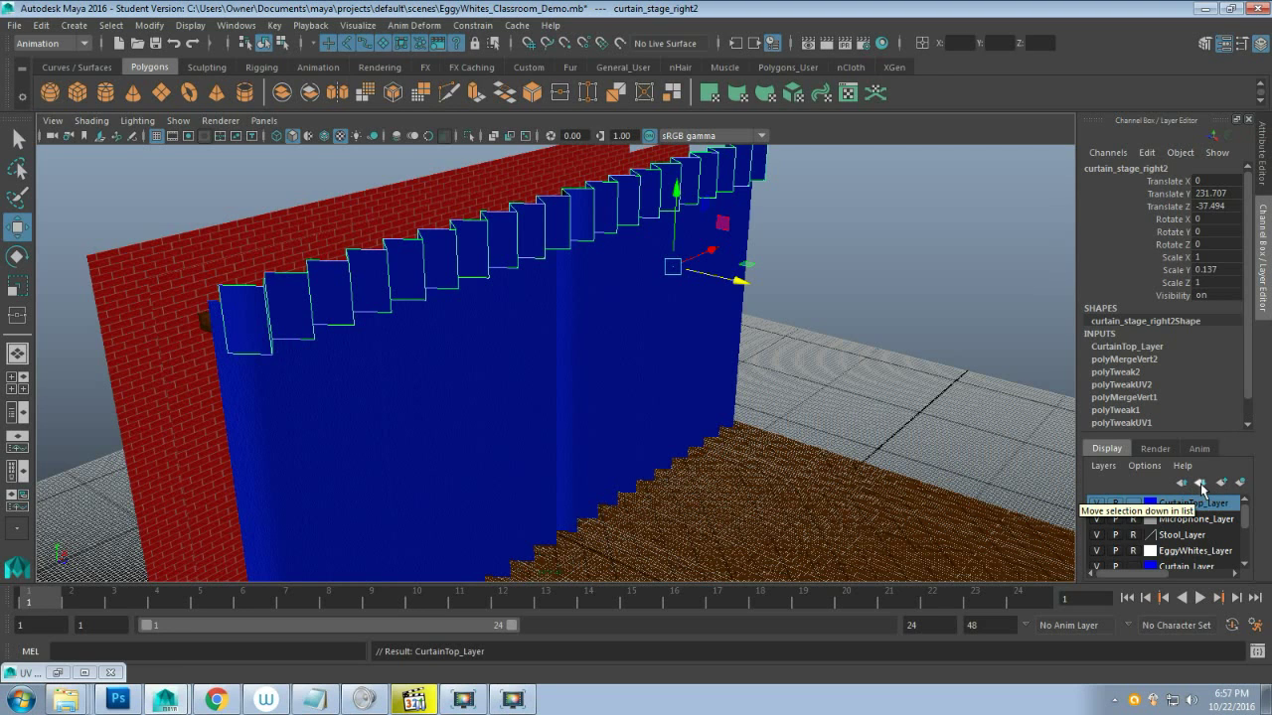
{"action": "left_click", "coordinate": [1200, 484]}
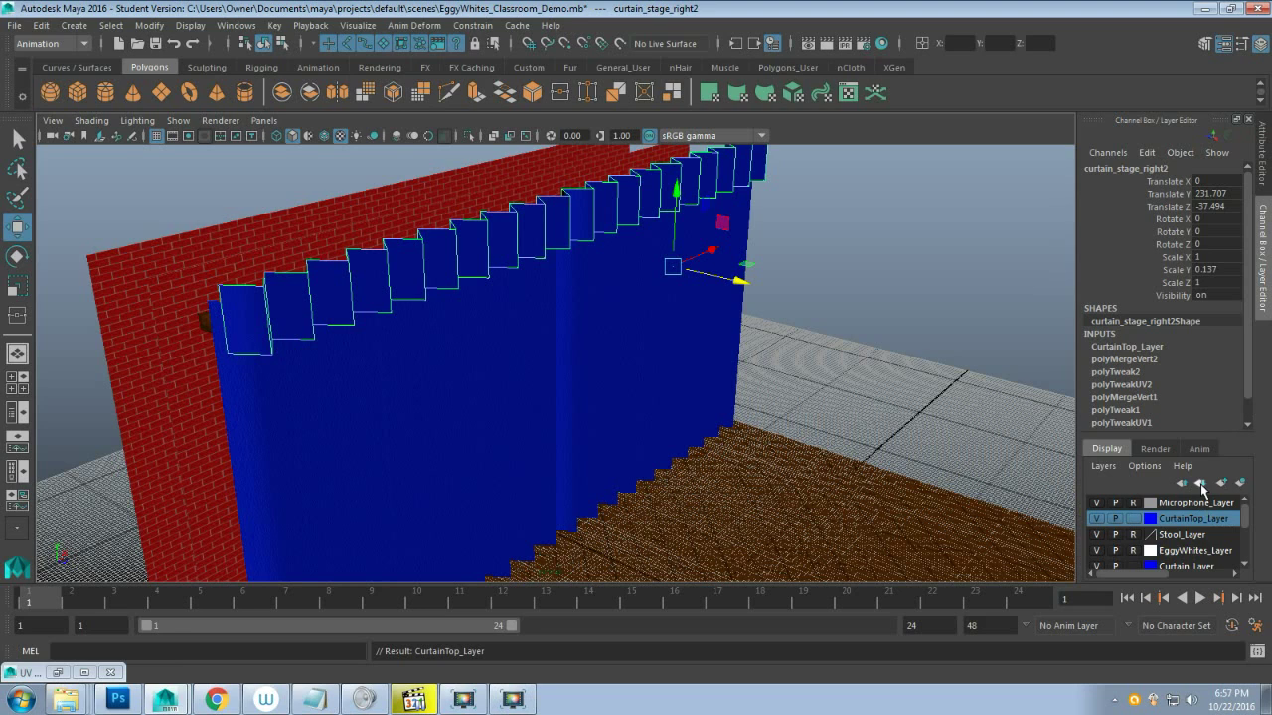
{"action": "left_click", "coordinate": [1201, 484]}
{"action": "left_click", "coordinate": [1200, 484]}
{"action": "scroll", "coordinate": [1224, 548], "scroll_direction": "down", "scroll_amount": 1}
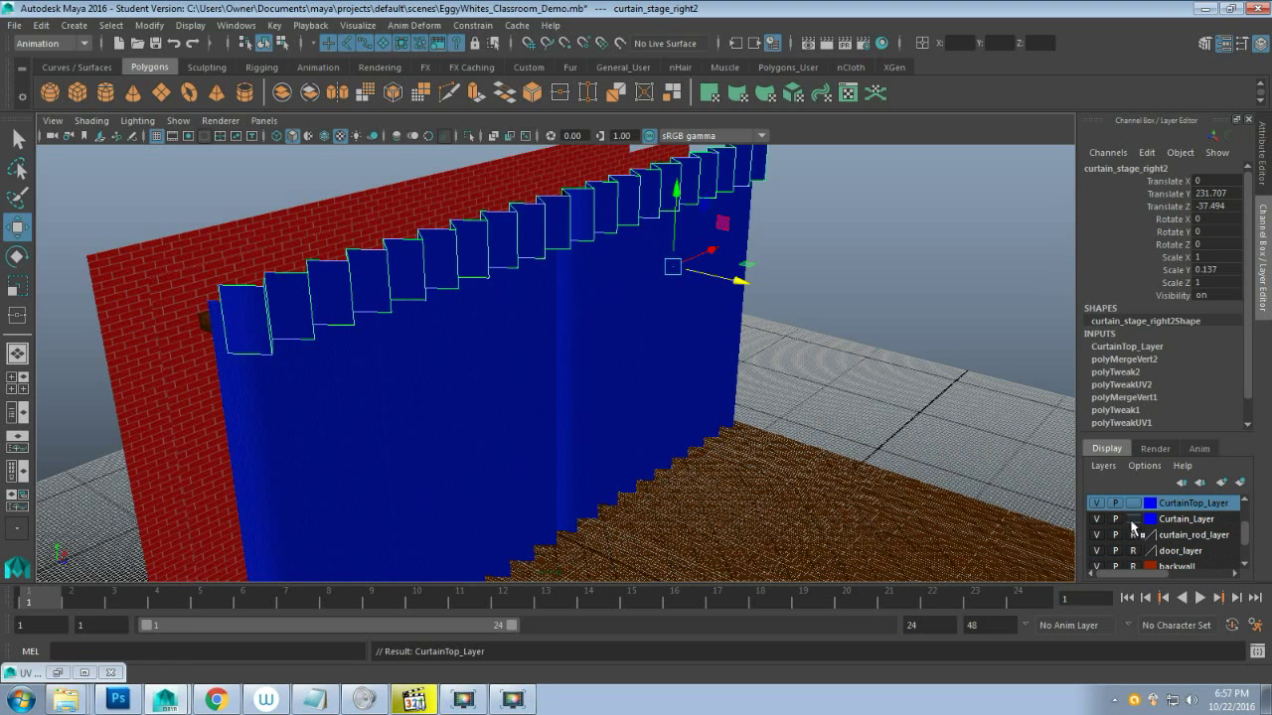
Toggle the visibility of both curtain layers to check their contents, leaving only CurtainTop_Layer hidden
{"action": "left_click", "coordinate": [1162, 521]}
{"action": "left_click", "coordinate": [1098, 504]}
{"action": "left_click", "coordinate": [1098, 504]}
{"action": "left_click", "coordinate": [1097, 519]}
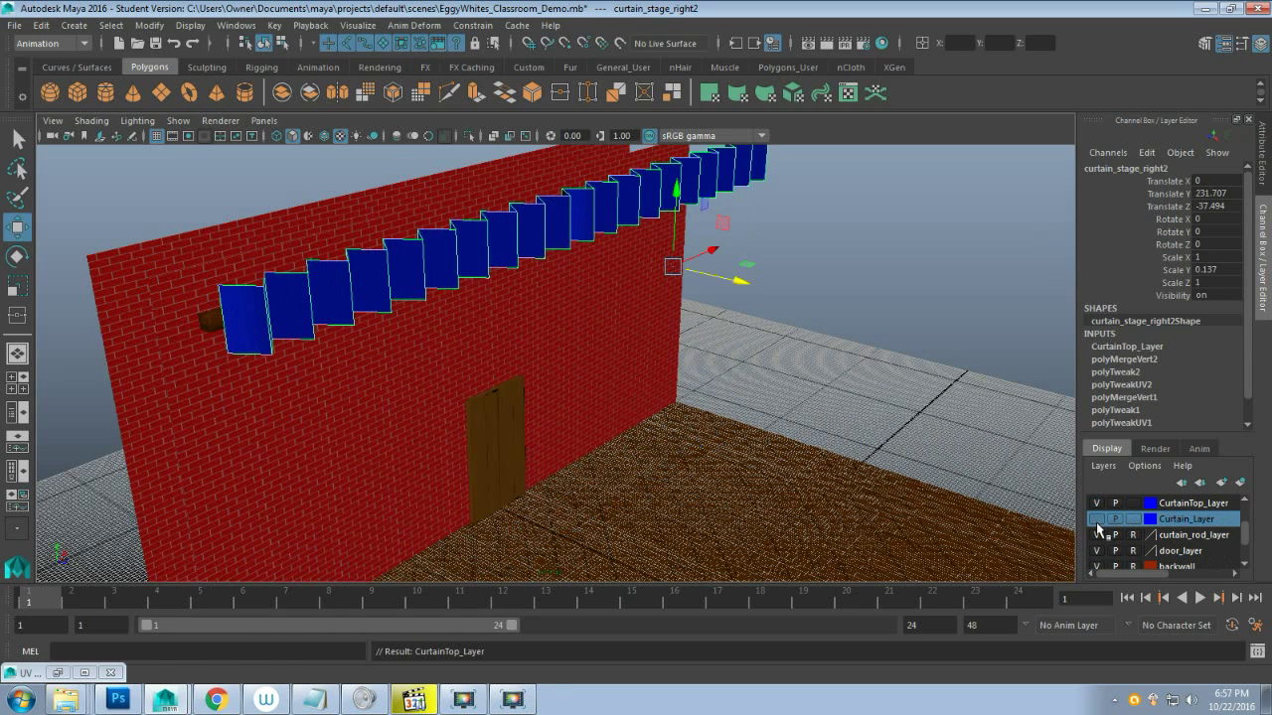
{"action": "left_click", "coordinate": [1097, 519]}
{"action": "left_click", "coordinate": [1098, 503]}
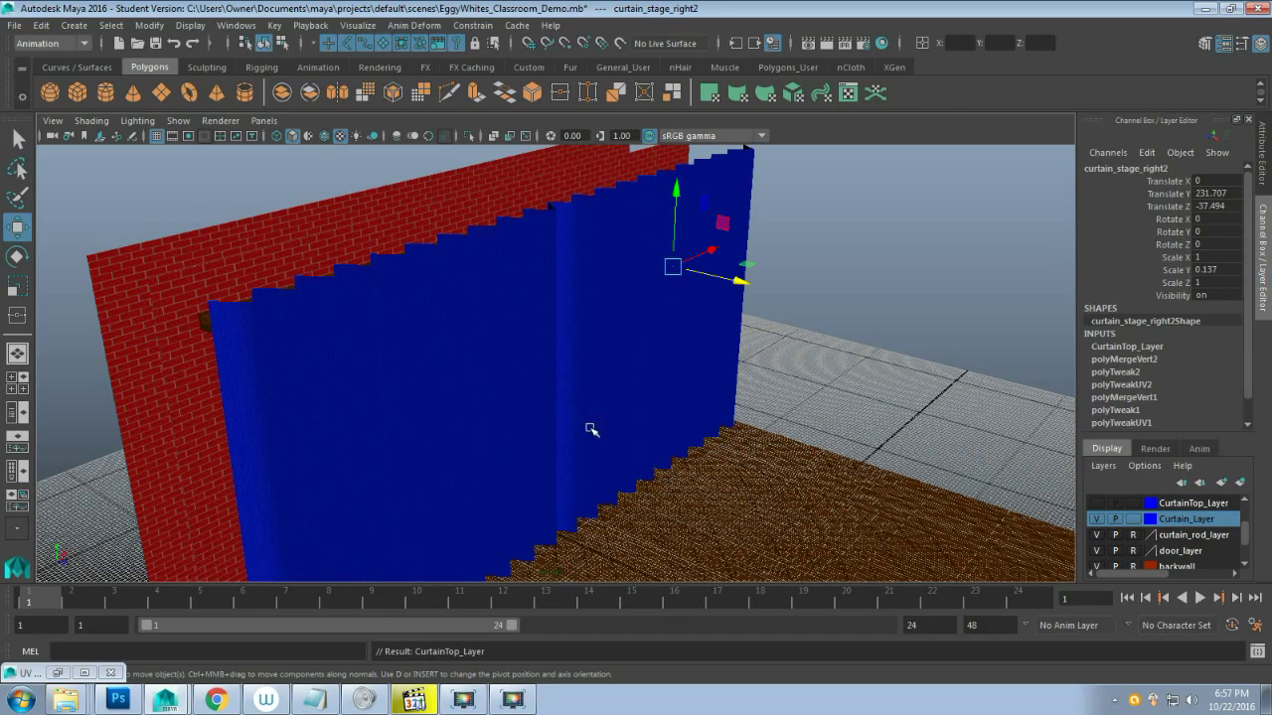
Turn off the reference display type of curtain_rod_layer so the curtain rod can be selected
{"action": "left_click_drag", "start_coordinate": [407, 312], "coordinate": [438, 362], "text": "alt"}
{"action": "left_click", "coordinate": [542, 363]}
{"action": "left_click_drag", "start_coordinate": [588, 363], "coordinate": [614, 311], "text": "alt"}
{"action": "left_click", "coordinate": [571, 385]}
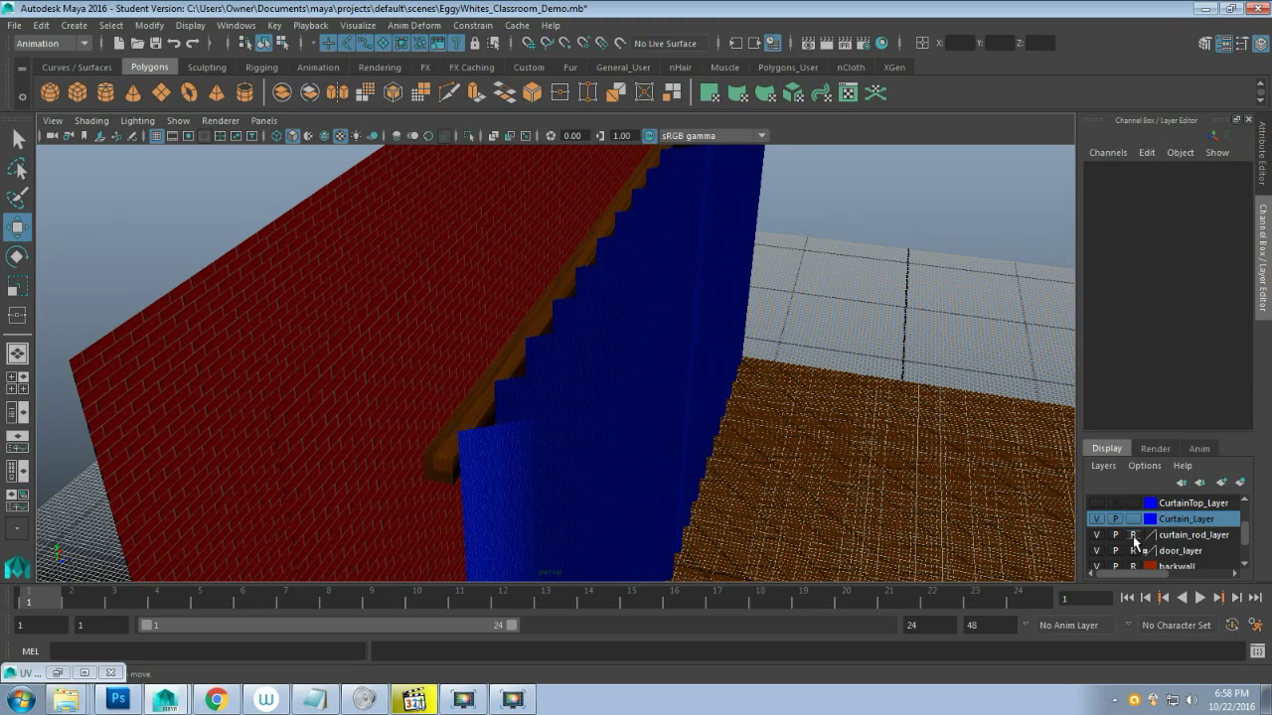
{"action": "left_click", "coordinate": [1096, 536]}
{"action": "left_click", "coordinate": [1096, 537]}
Duplicate the curtain rod and raise the copy above the original to about 253.9 in Y
{"action": "left_click", "coordinate": [477, 399]}
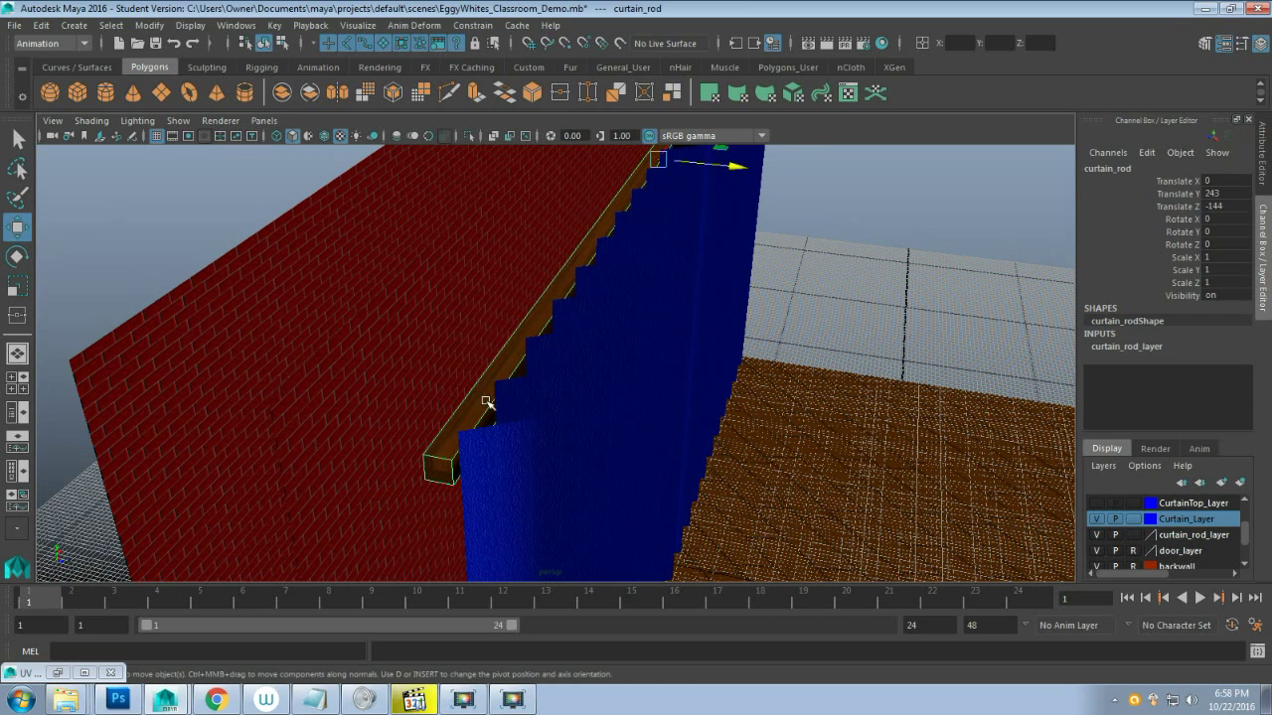
{"action": "left_click_drag", "start_coordinate": [611, 358], "coordinate": [611, 358], "text": "alt"}
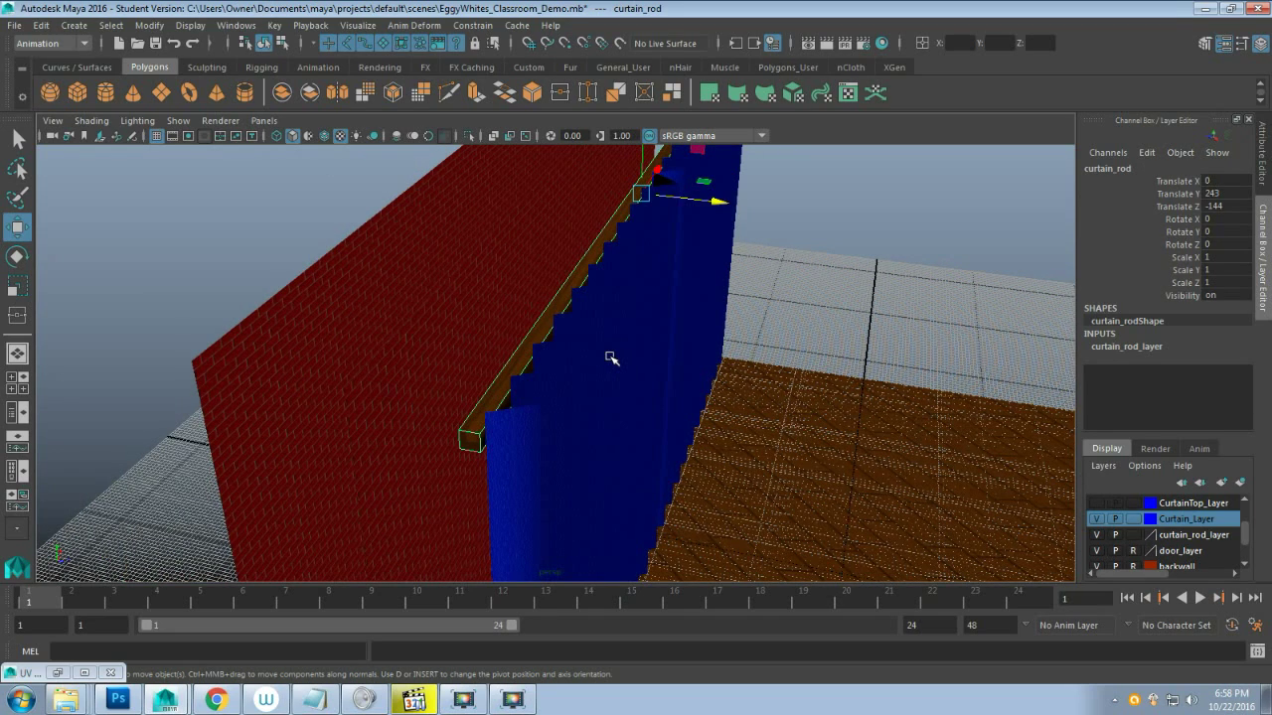
{"action": "key", "text": "ctrl+d"}
{"action": "left_click_drag", "start_coordinate": [693, 309], "coordinate": [647, 355], "text": "alt"}
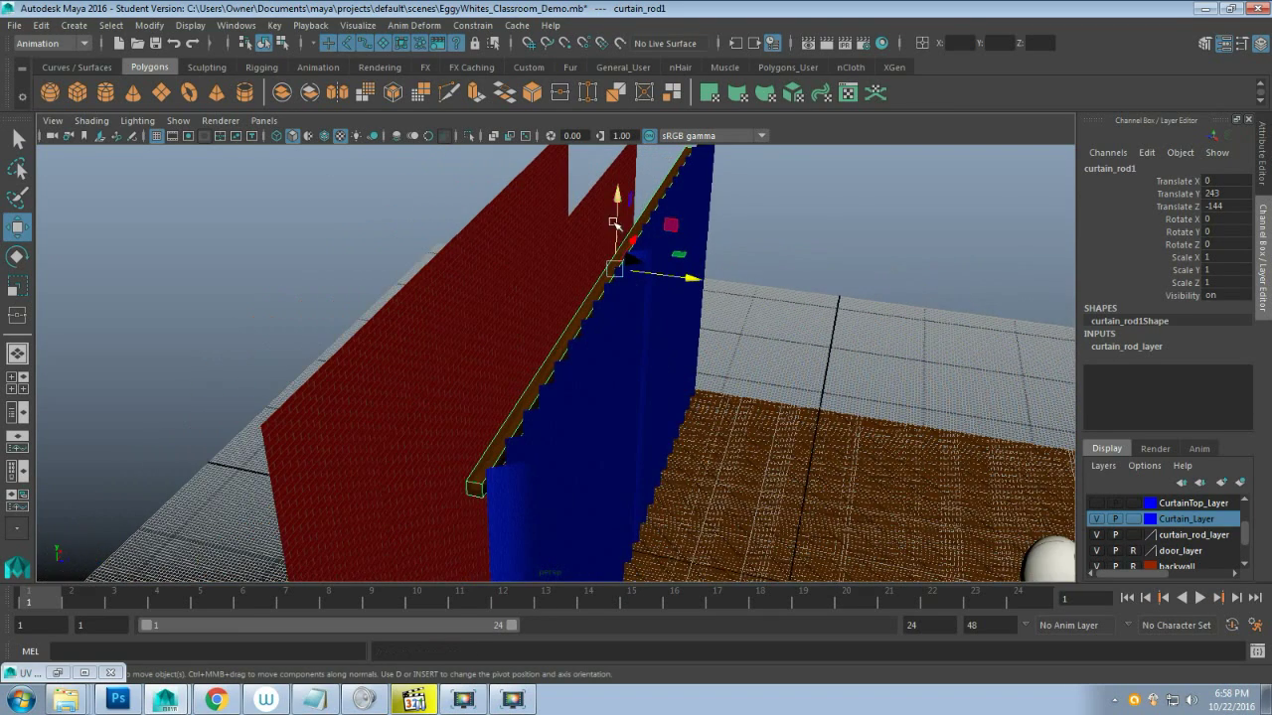
{"action": "left_click_drag", "start_coordinate": [615, 196], "coordinate": [619, 179]}
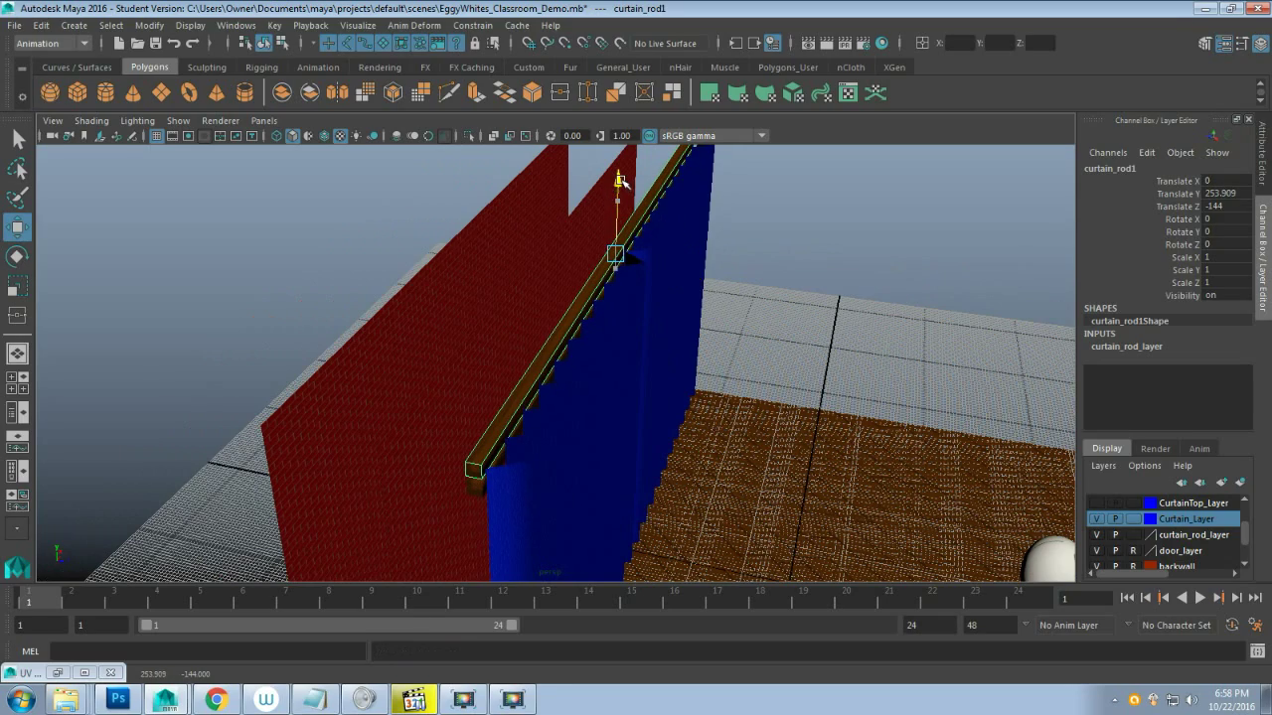
In the front view, lower the duplicated rod to about 251.1 in Y
{"action": "key", "text": "space"}
{"action": "key", "text": "space"}
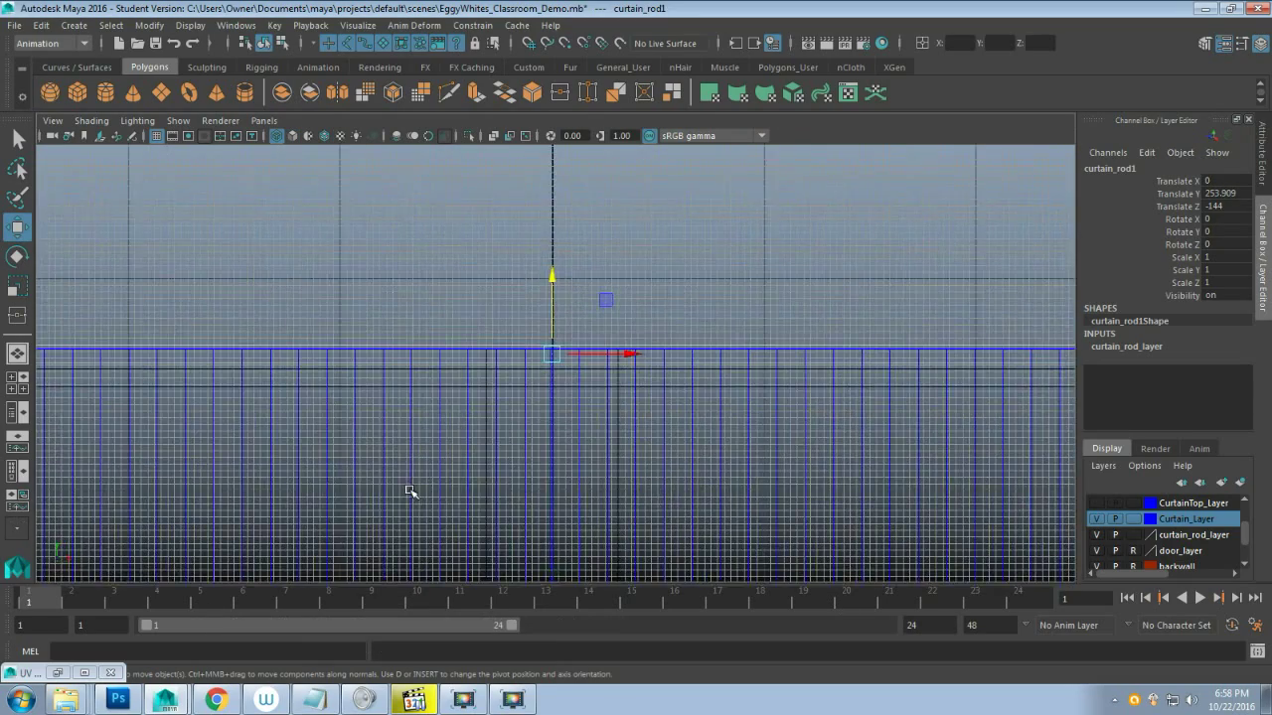
{"action": "scroll", "coordinate": [413, 492], "scroll_direction": "up", "scroll_amount": 4}
{"action": "key", "text": "x"}
{"action": "left_click_drag", "start_coordinate": [536, 282], "coordinate": [533, 346]}
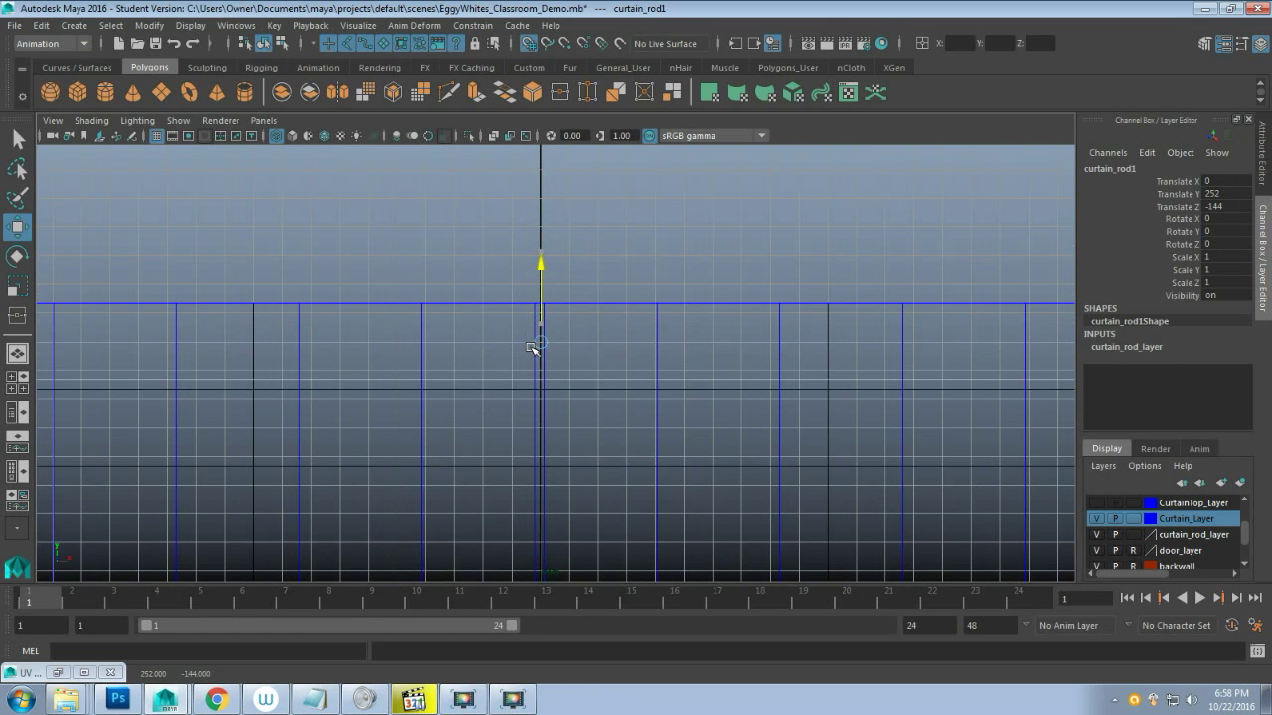
{"action": "scroll", "coordinate": [488, 426], "scroll_direction": "down", "scroll_amount": 4}
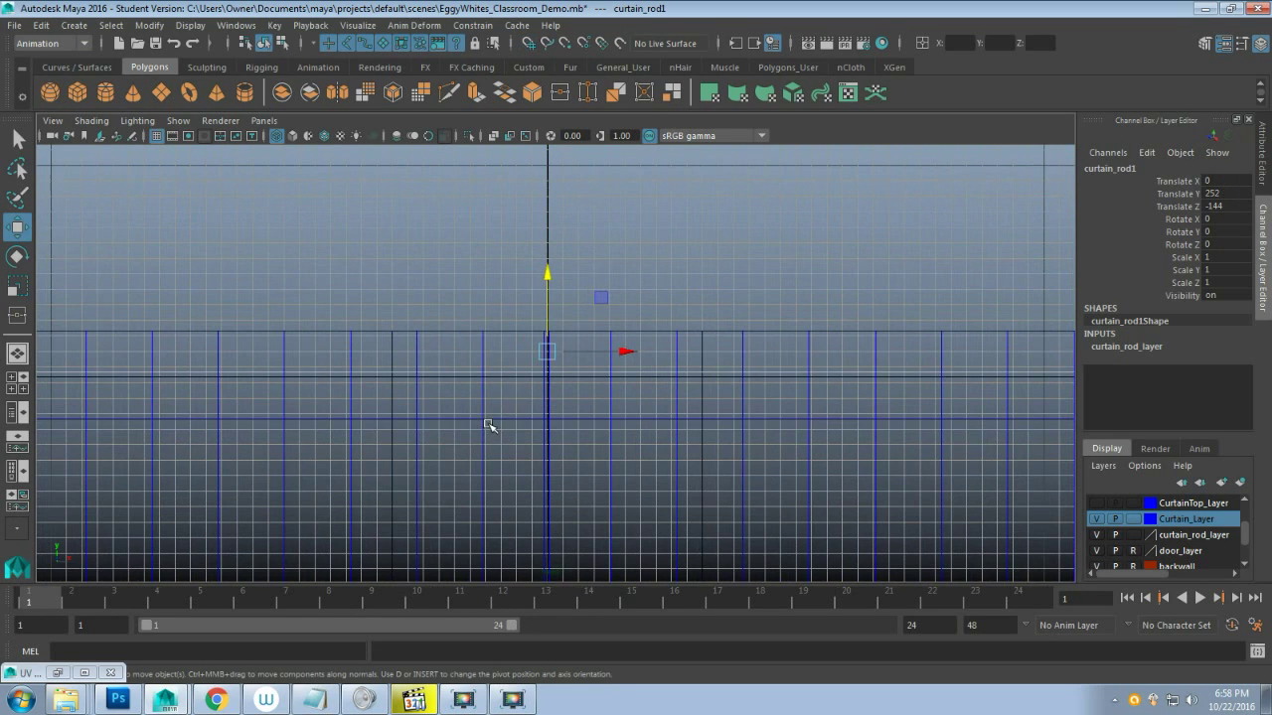
{"action": "left_click_drag", "start_coordinate": [549, 277], "coordinate": [553, 280]}
Assign the existing lambert1 material to the duplicated curtain rod in the perspective view
{"action": "key", "text": "space"}
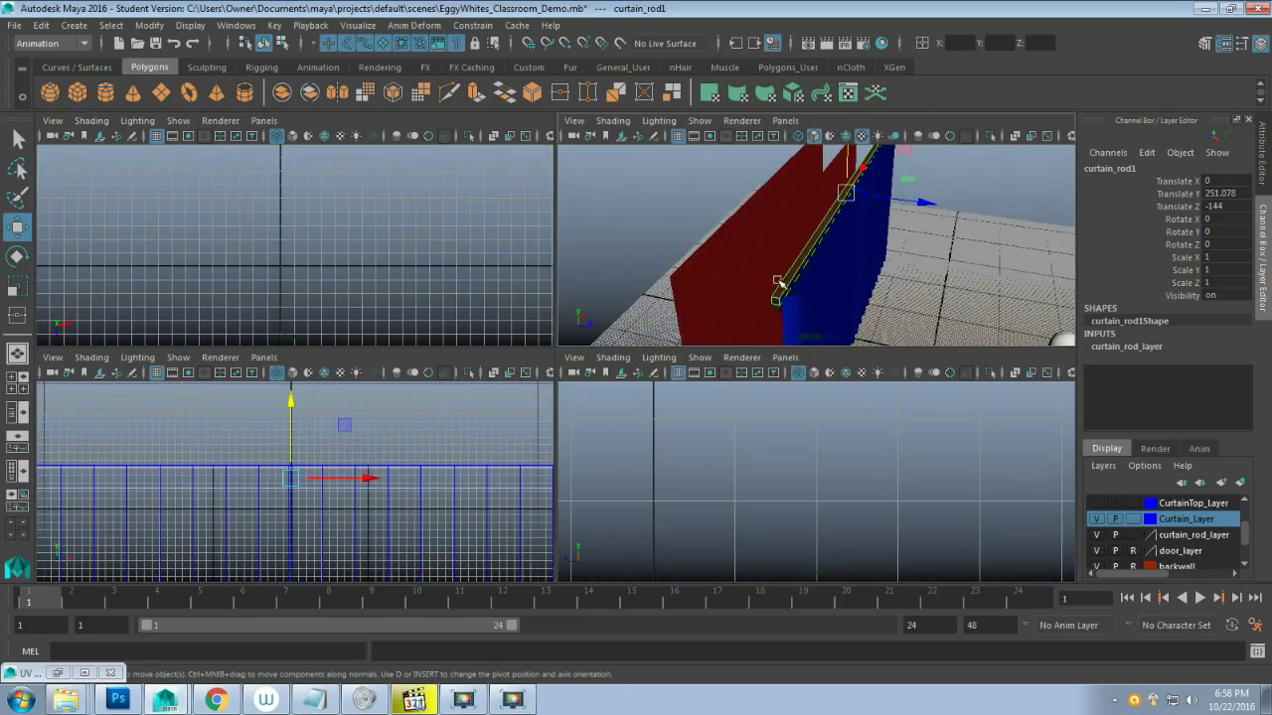
{"action": "key", "text": "space"}
{"action": "left_click_drag", "start_coordinate": [590, 391], "coordinate": [619, 378], "text": "alt"}
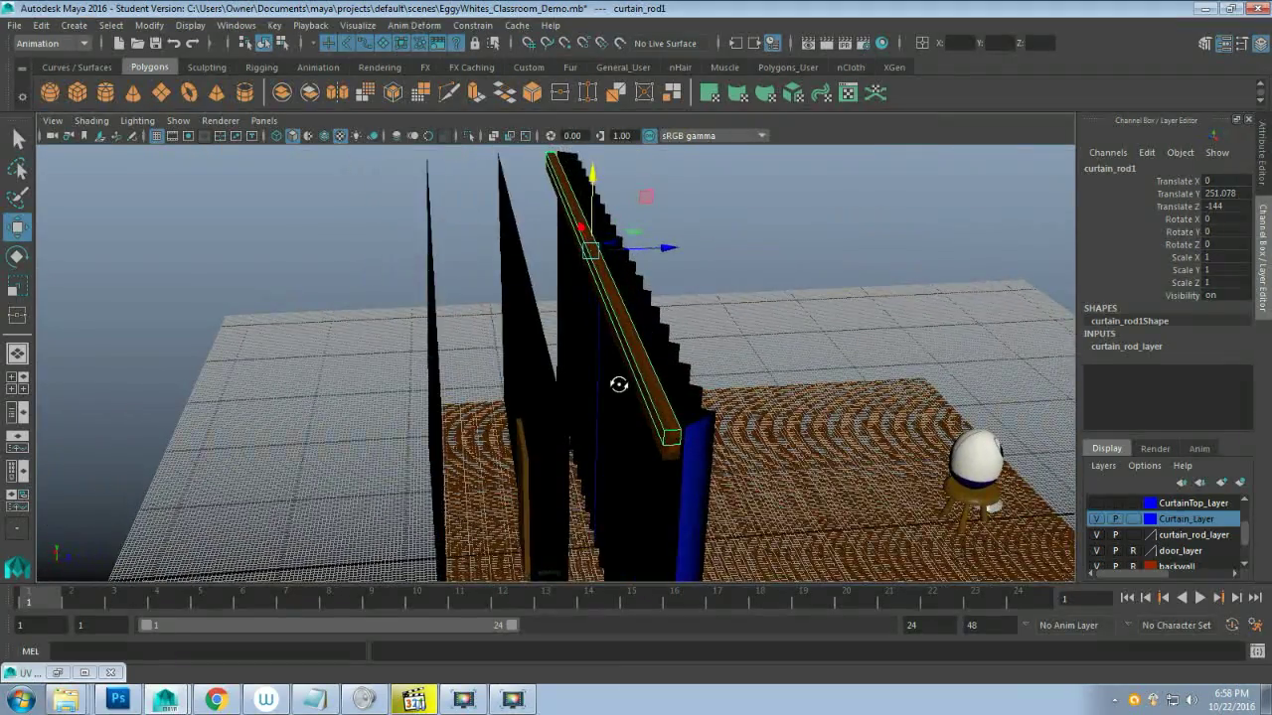
{"action": "right_click", "coordinate": [615, 310]}
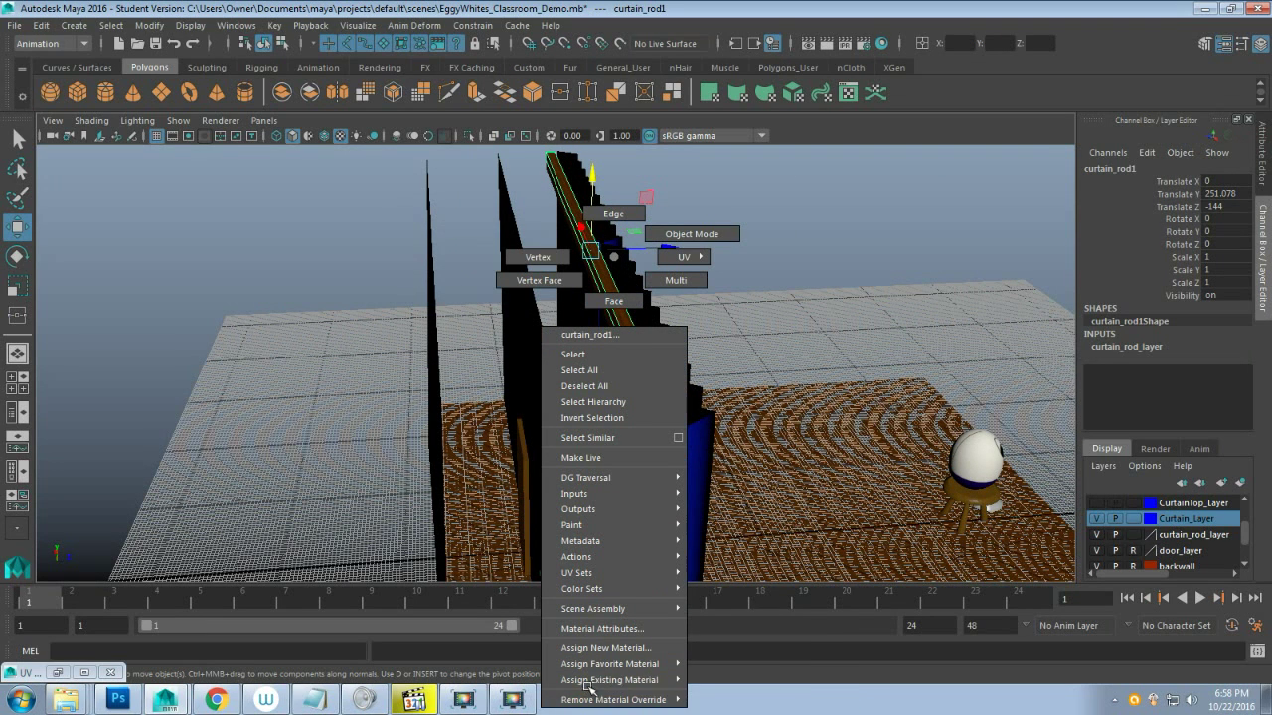
{"action": "mouse_move", "coordinate": [582, 685]}
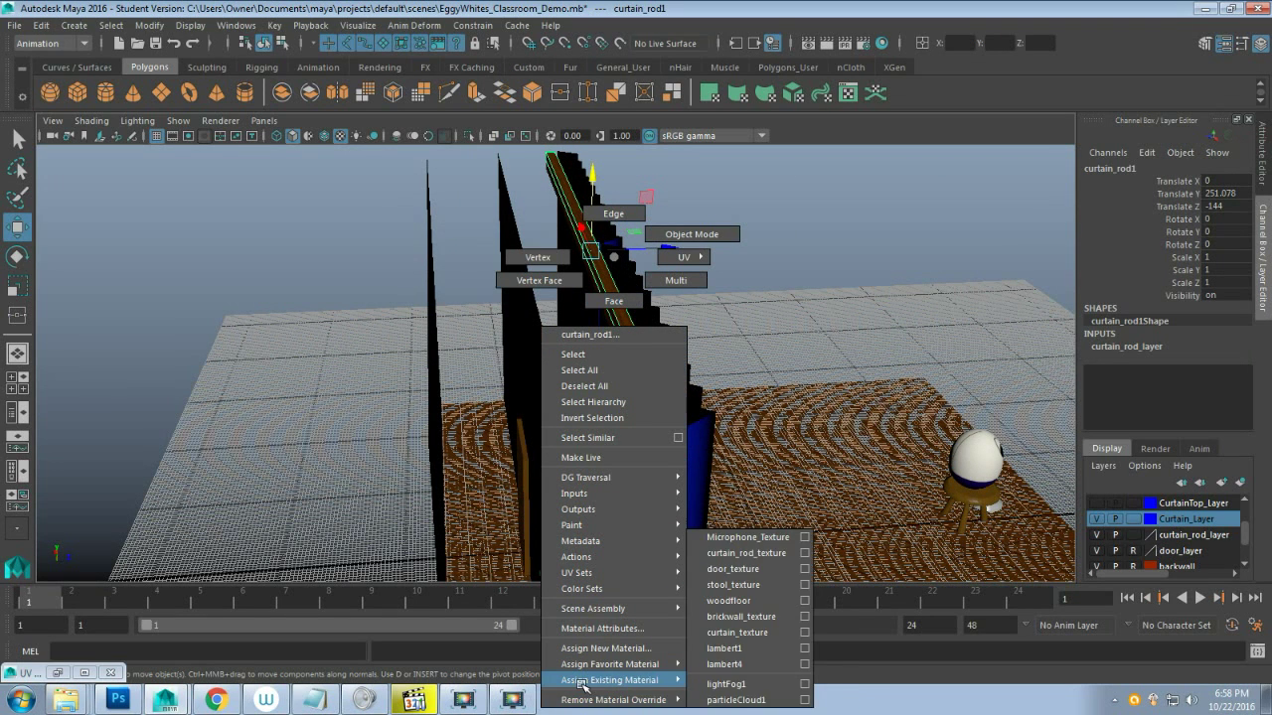
{"action": "left_click", "coordinate": [762, 649]}
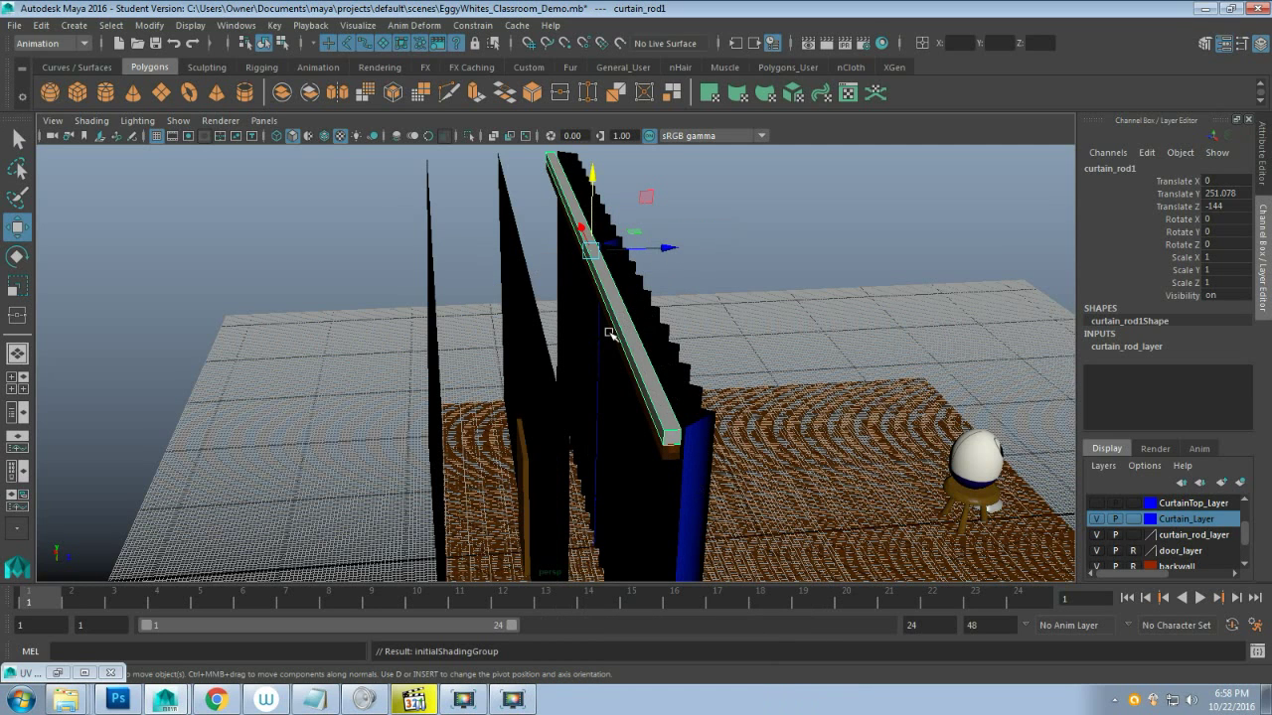
Rename the duplicated curtain rod as Control_Cutrain_Right
{"action": "scroll", "coordinate": [646, 316], "scroll_direction": "up", "scroll_amount": 4}
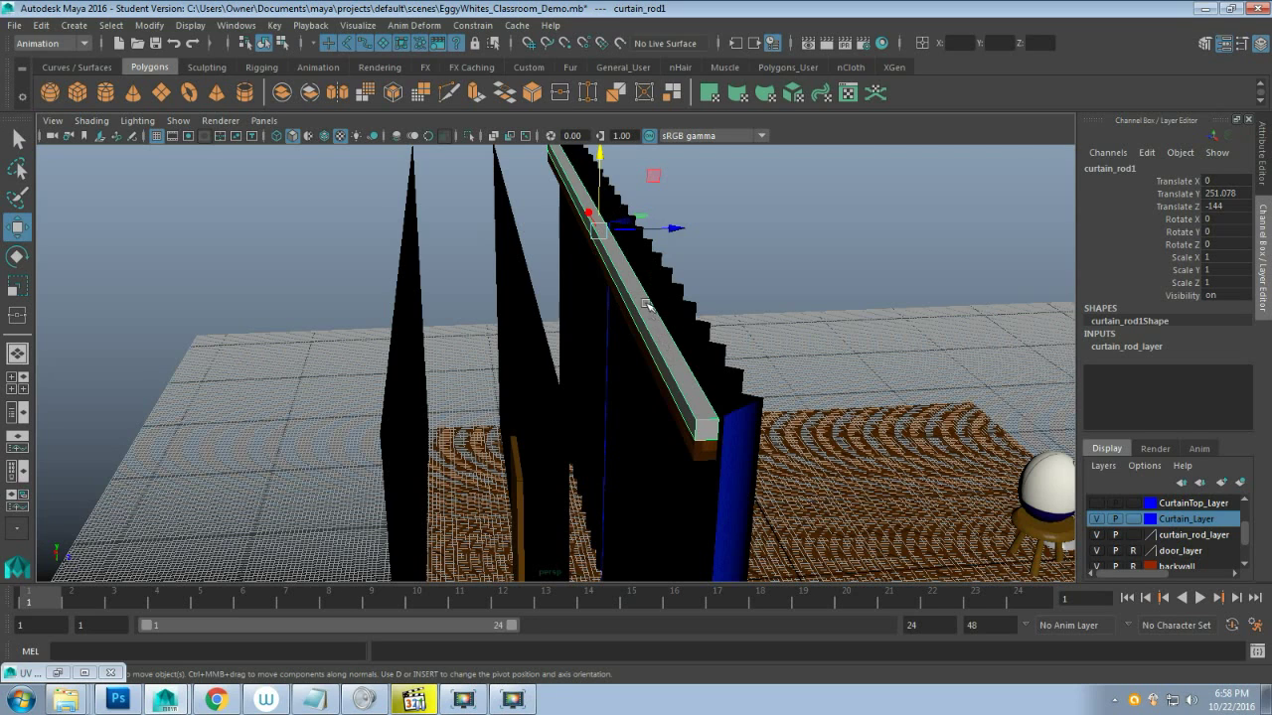
{"action": "left_click_drag", "start_coordinate": [673, 290], "coordinate": [555, 418], "text": "alt"}
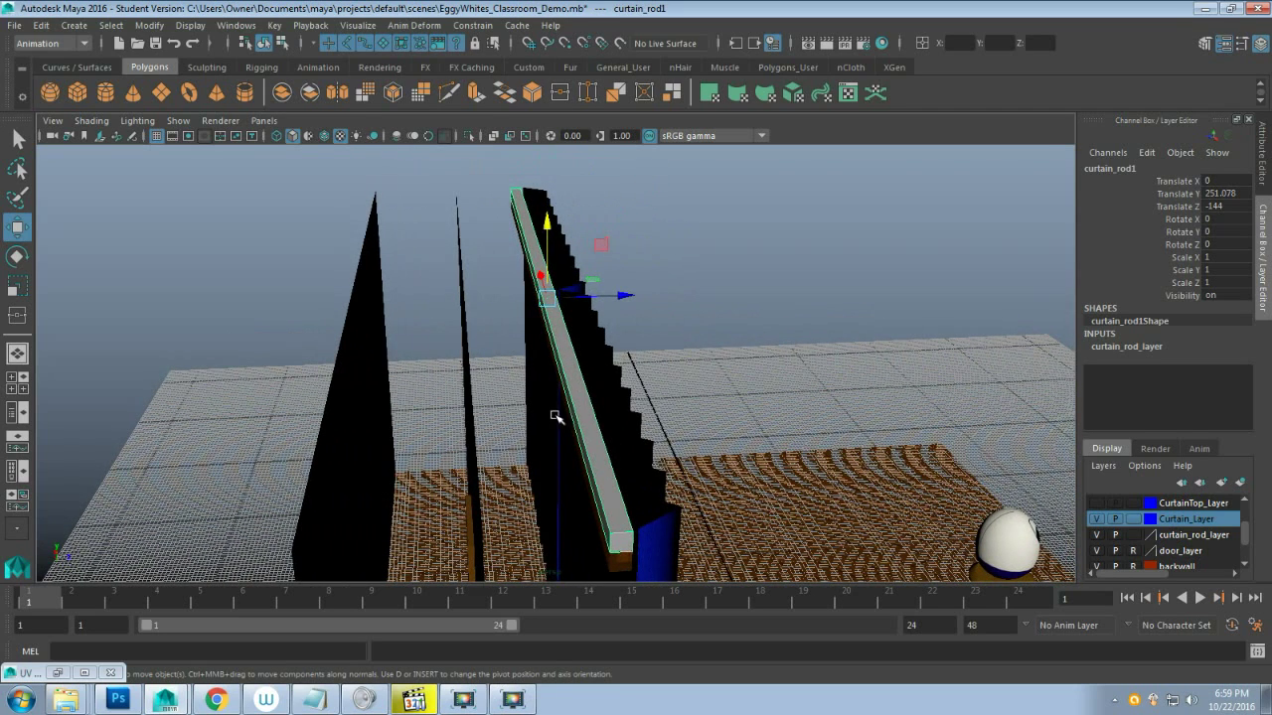
{"action": "left_click", "coordinate": [1117, 170]}
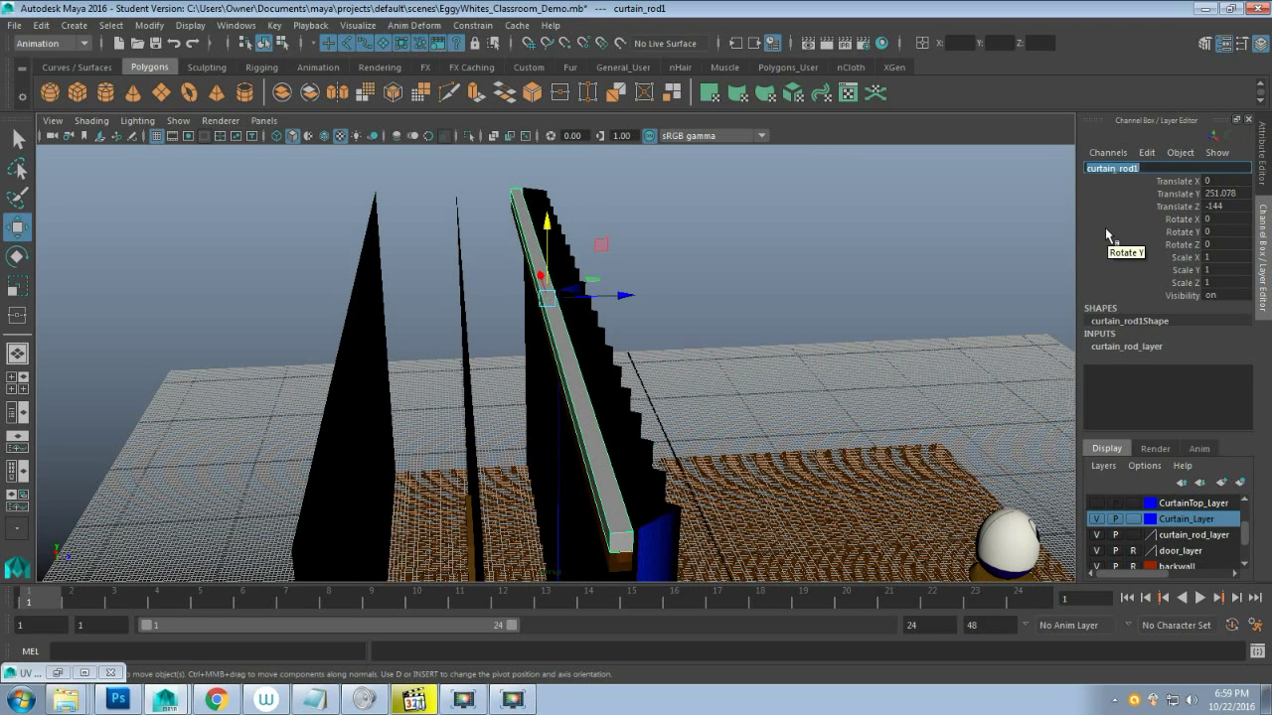
{"action": "type", "text": "Control"}
{"action": "type", "text": "l"}
{"action": "type", "text": "Cutrai"}
{"action": "type", "text": "n_Right"}
{"action": "key", "text": "Return"}
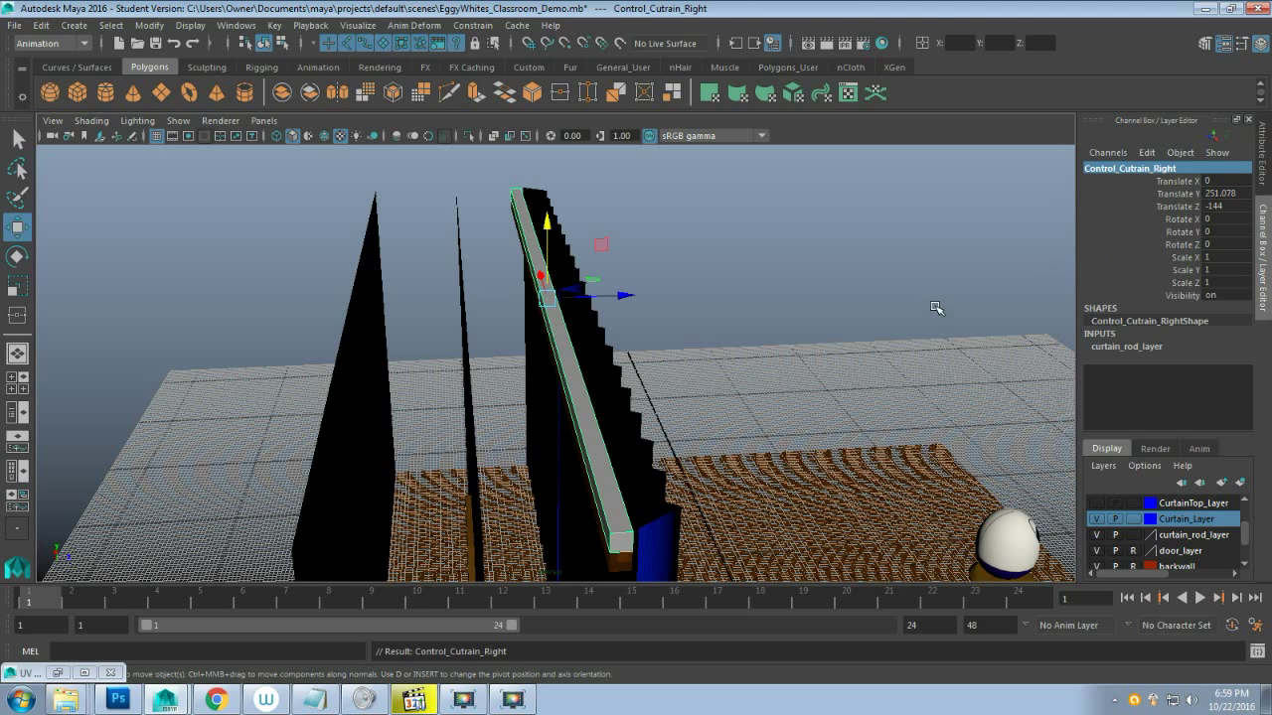
In the front view, shorten Control_Cutrain_Right to the left curtain half by moving its right-end vertices to the centre line
{"action": "scroll", "coordinate": [658, 453], "scroll_direction": "down", "scroll_amount": 2}
{"action": "left_click_drag", "start_coordinate": [657, 453], "coordinate": [490, 449], "text": "alt"}
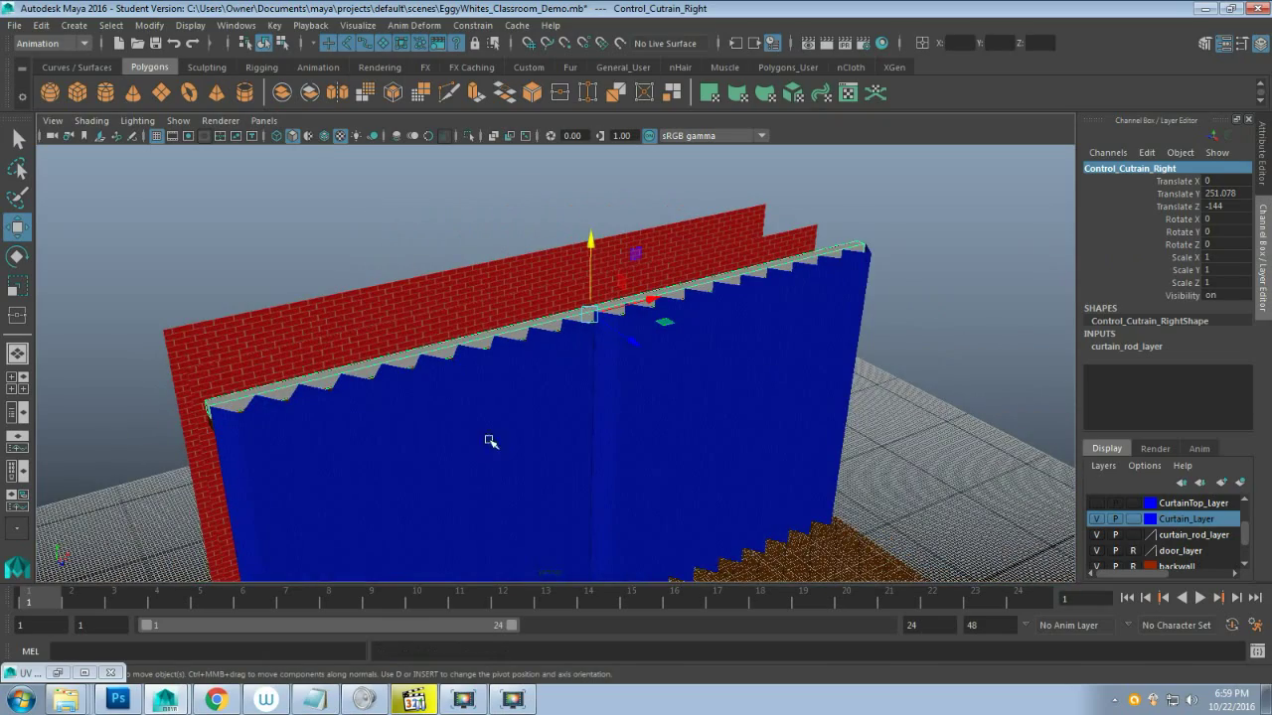
{"action": "left_click_drag", "start_coordinate": [669, 341], "coordinate": [511, 423], "text": "alt"}
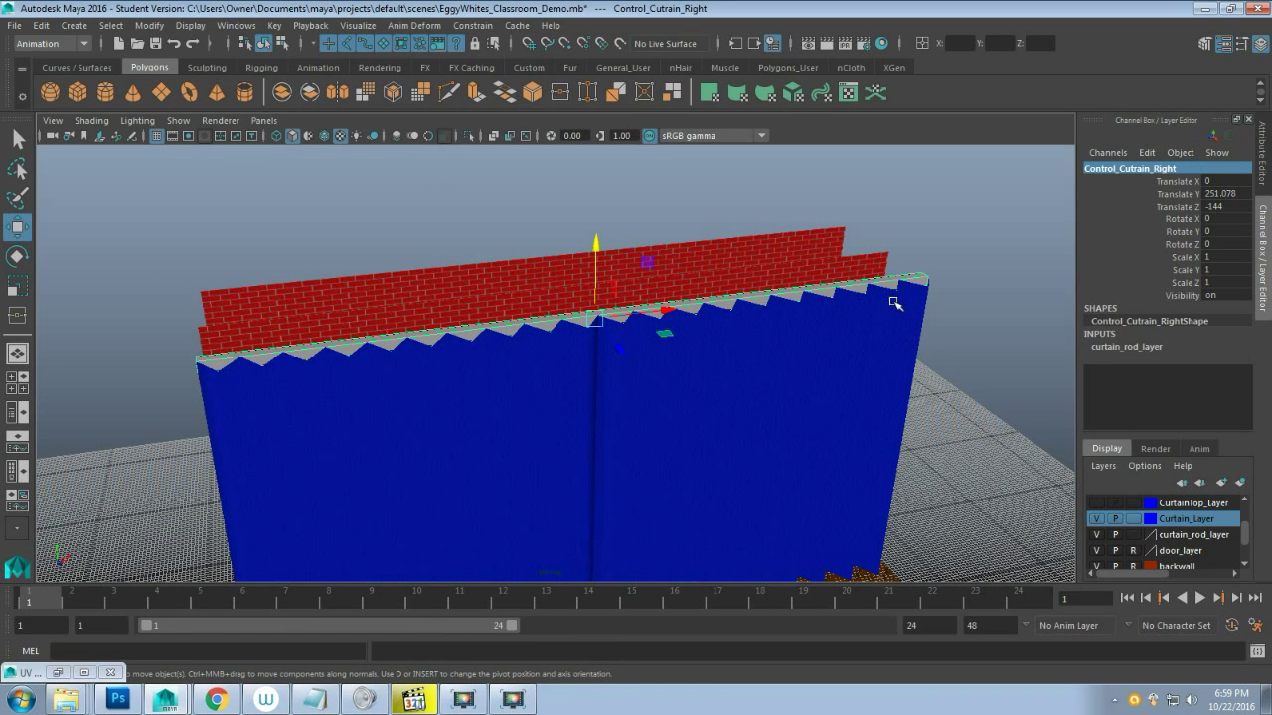
{"action": "left_click_drag", "start_coordinate": [425, 389], "coordinate": [427, 389], "text": "alt"}
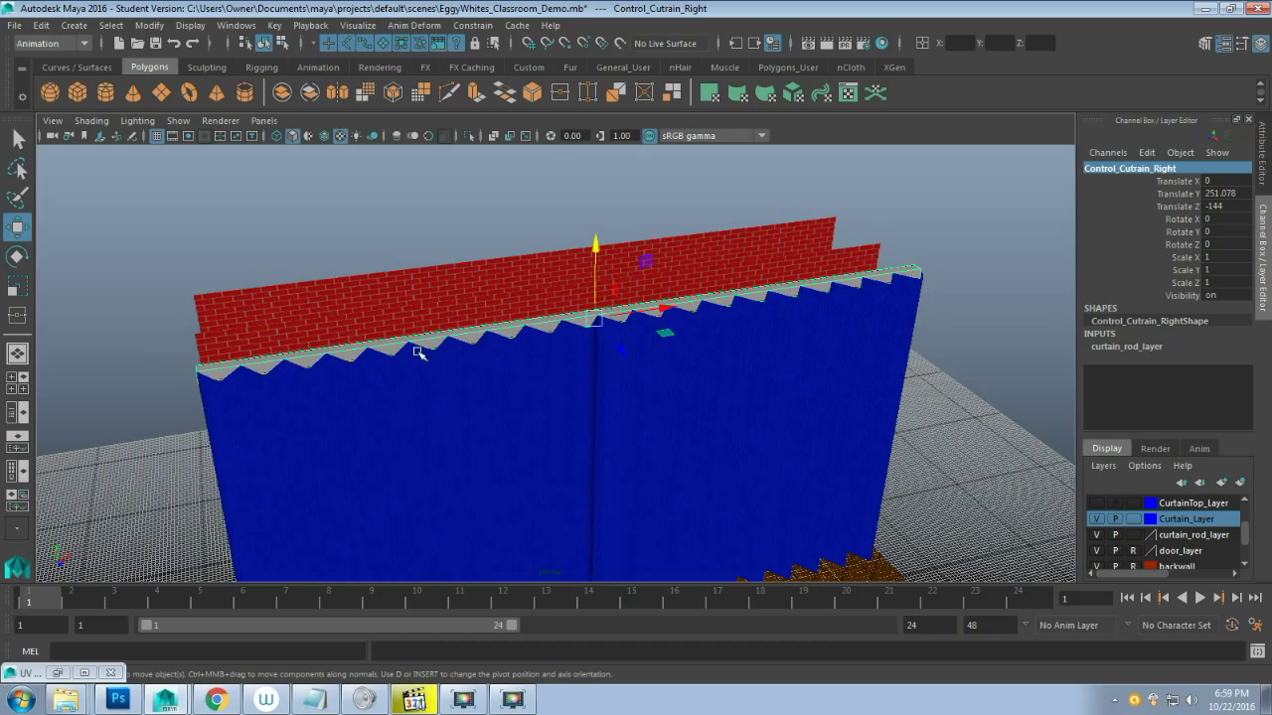
{"action": "key", "text": "space"}
{"action": "key", "text": "space"}
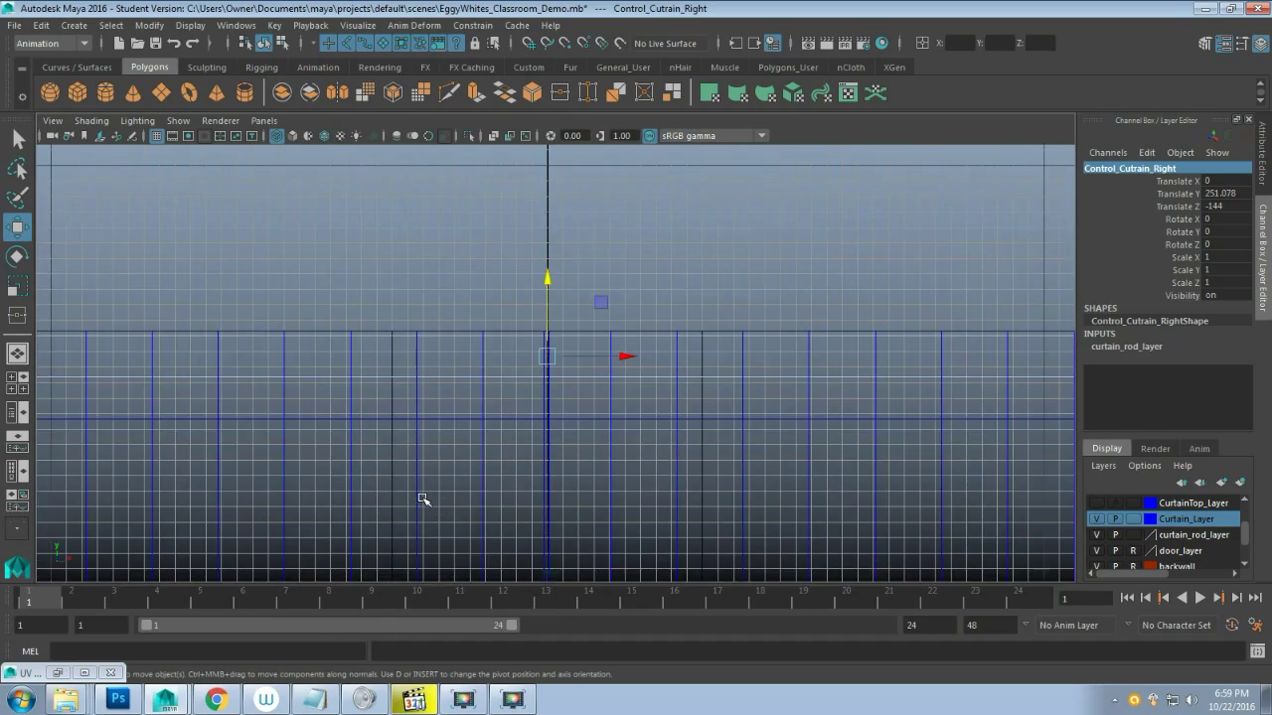
{"action": "scroll", "coordinate": [435, 500], "scroll_direction": "down", "scroll_amount": 8}
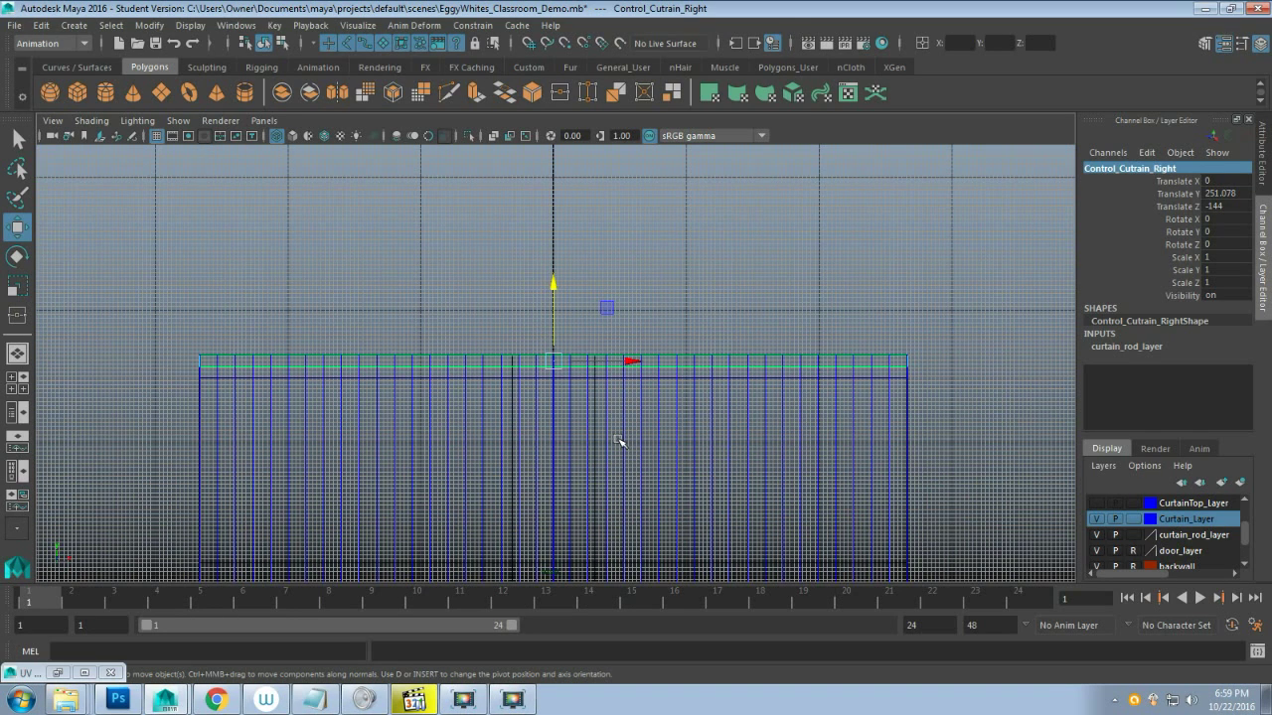
{"action": "left_click", "coordinate": [618, 441]}
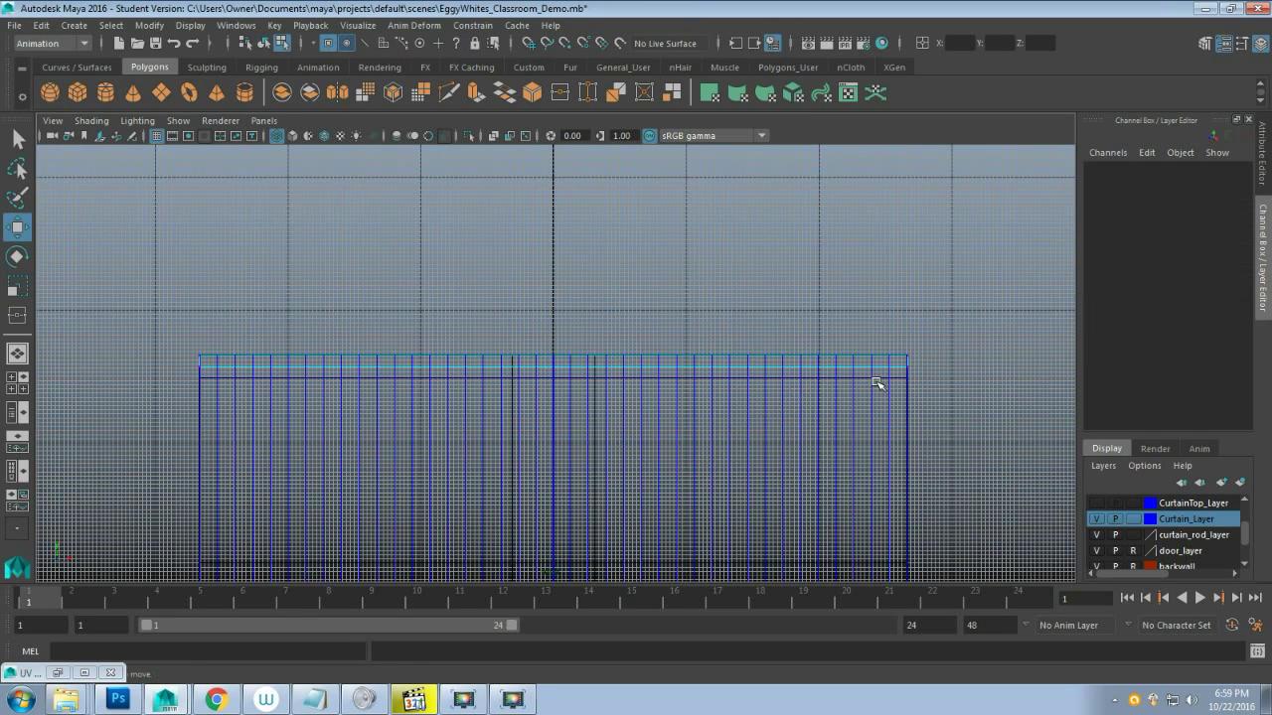
{"action": "left_click_drag", "start_coordinate": [888, 332], "coordinate": [931, 396]}
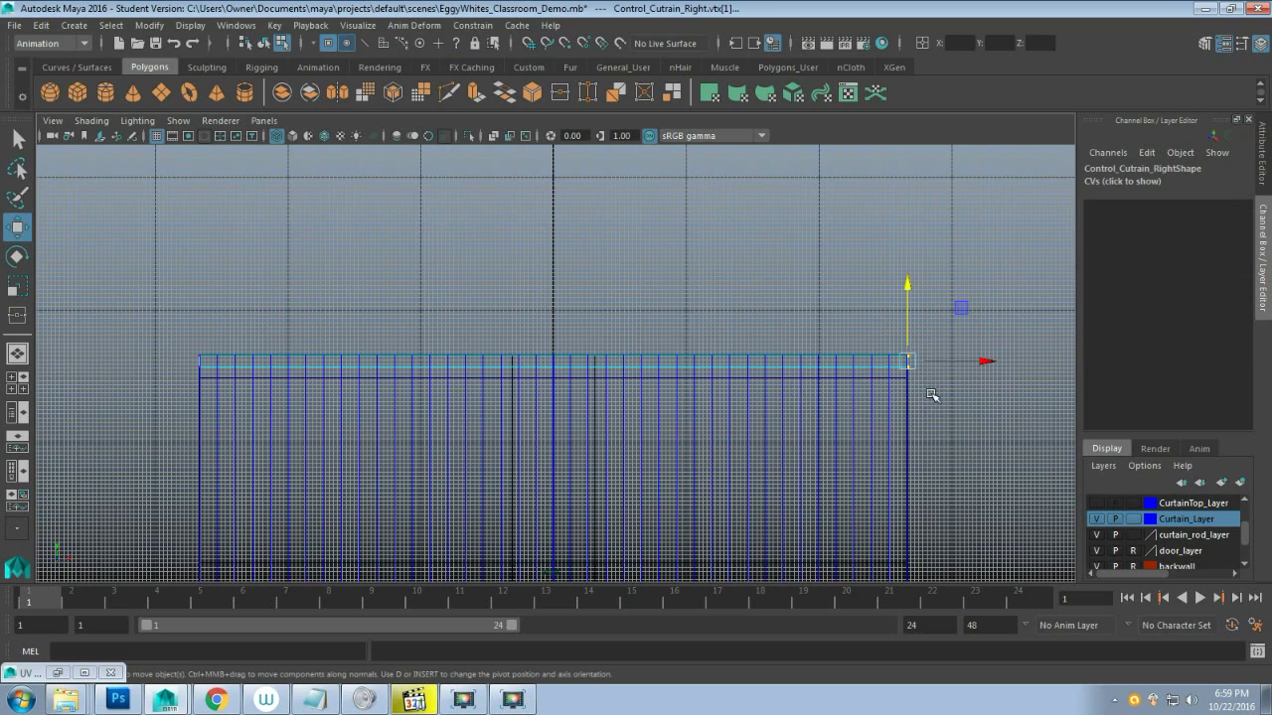
{"action": "left_click", "coordinate": [986, 360]}
{"action": "middle_click_drag", "start_coordinate": [919, 386], "coordinate": [556, 388]}
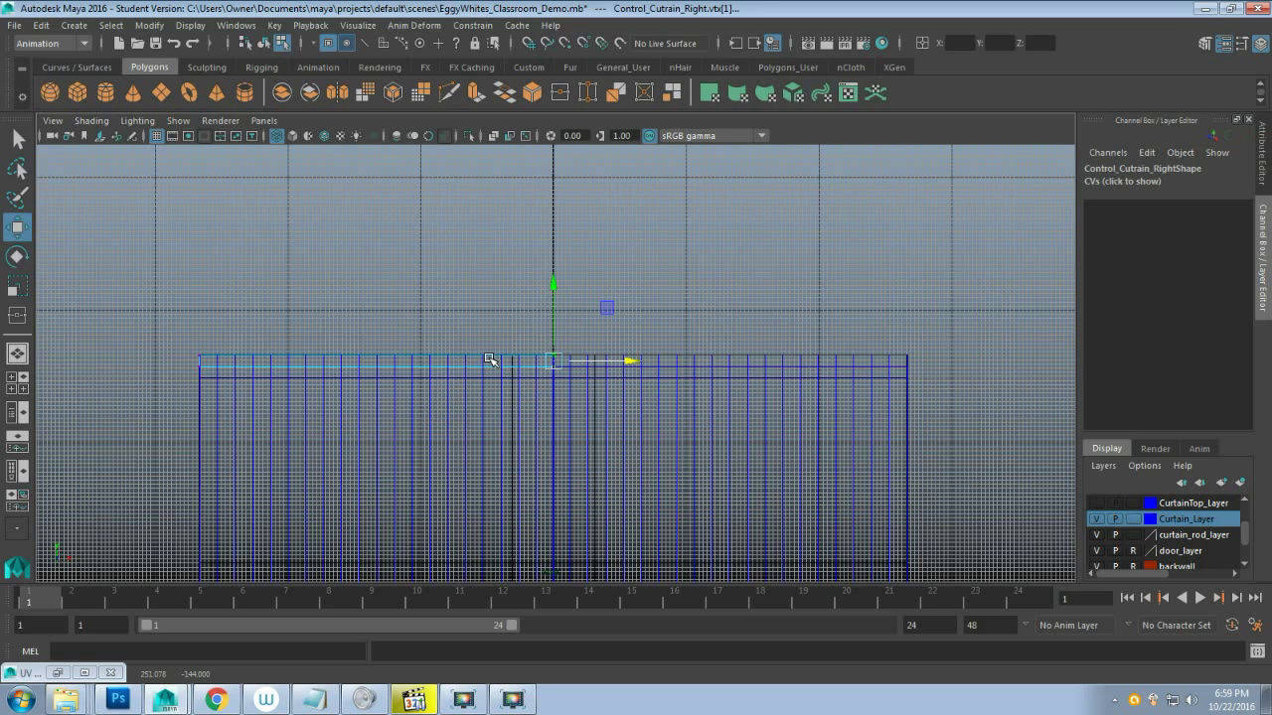
{"action": "key", "text": "F8"}
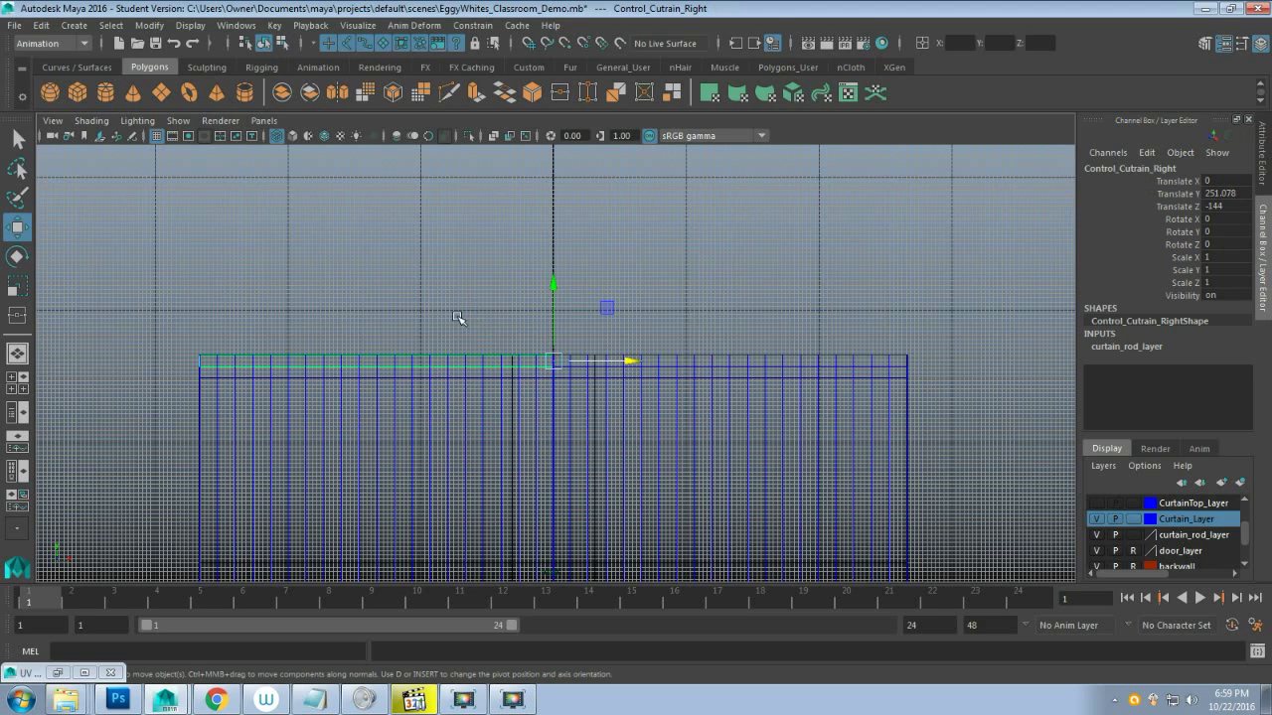
Try scaling the shortened rod along X to about 0.494 from its centre-side pivot in the perspective view, and undo it
{"action": "left_click", "coordinate": [425, 366]}
{"action": "left_click", "coordinate": [428, 362]}
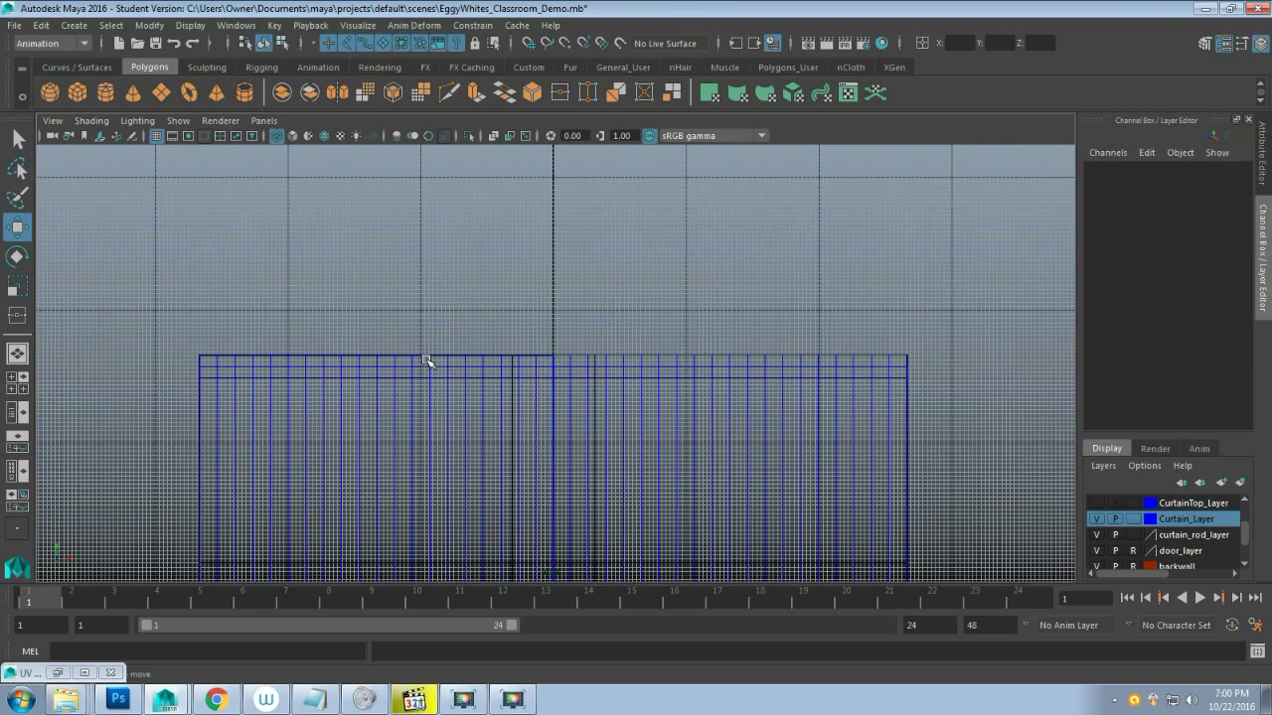
{"action": "key", "text": "space"}
{"action": "key", "text": "space"}
{"action": "left_click_drag", "start_coordinate": [528, 357], "coordinate": [490, 355], "text": "alt"}
{"action": "left_click", "coordinate": [438, 378]}
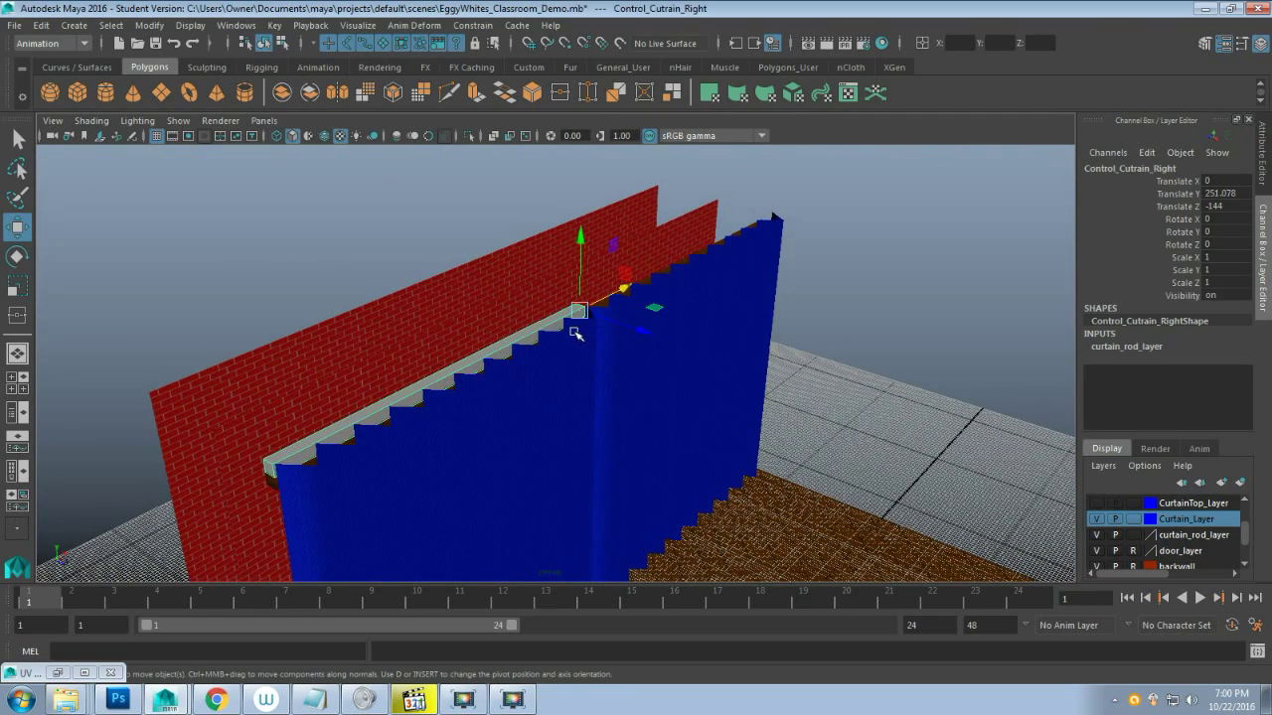
{"action": "left_click_drag", "start_coordinate": [545, 368], "coordinate": [464, 372], "text": "alt"}
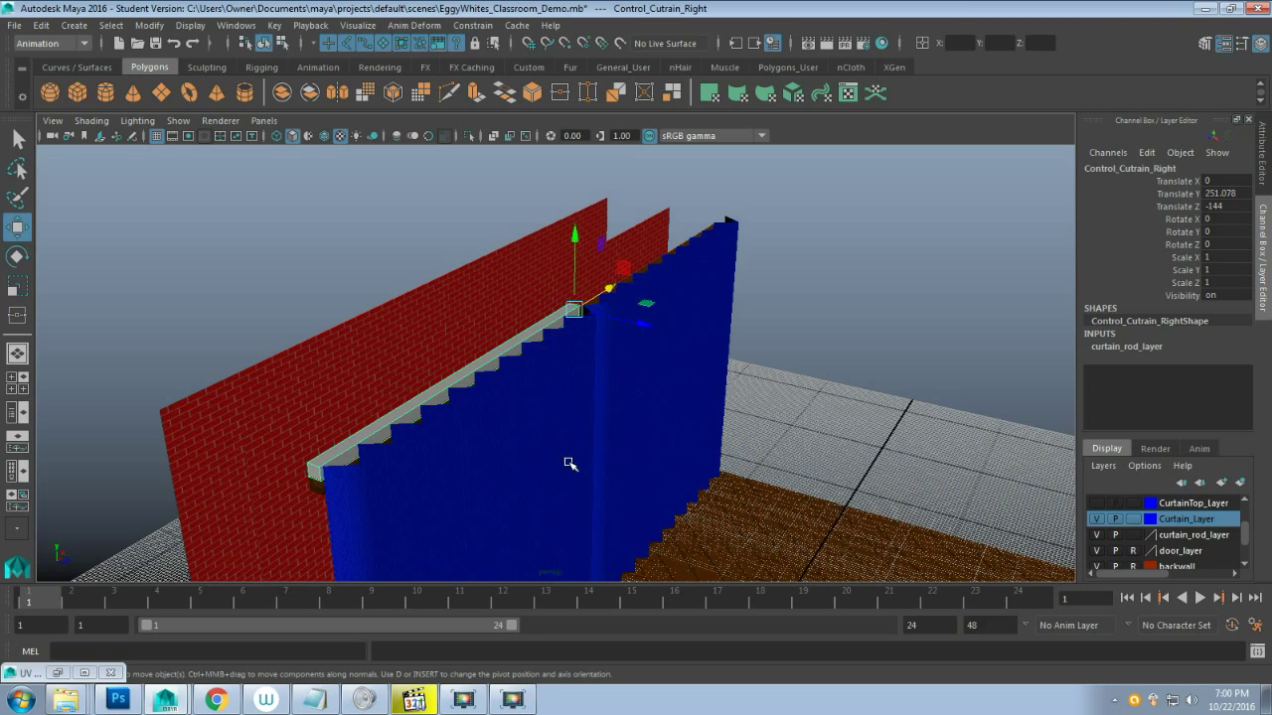
{"action": "key", "text": "r"}
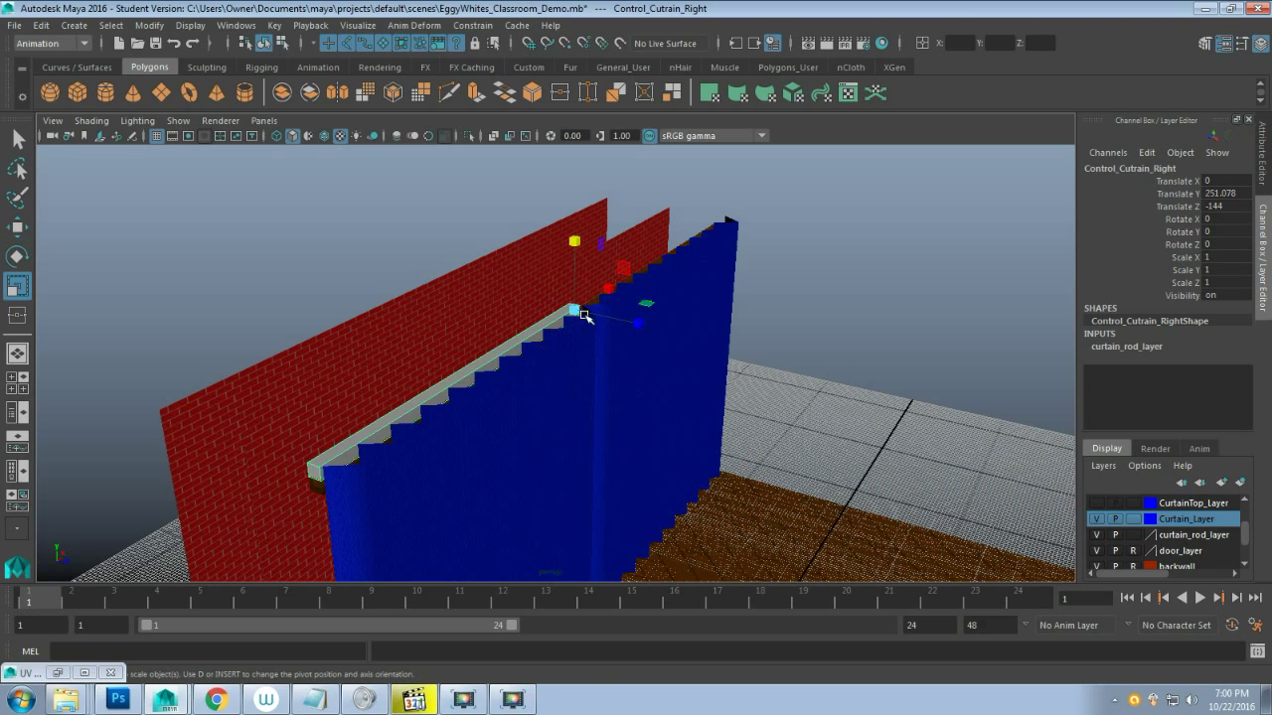
{"action": "left_click_drag", "start_coordinate": [609, 288], "coordinate": [592, 298]}
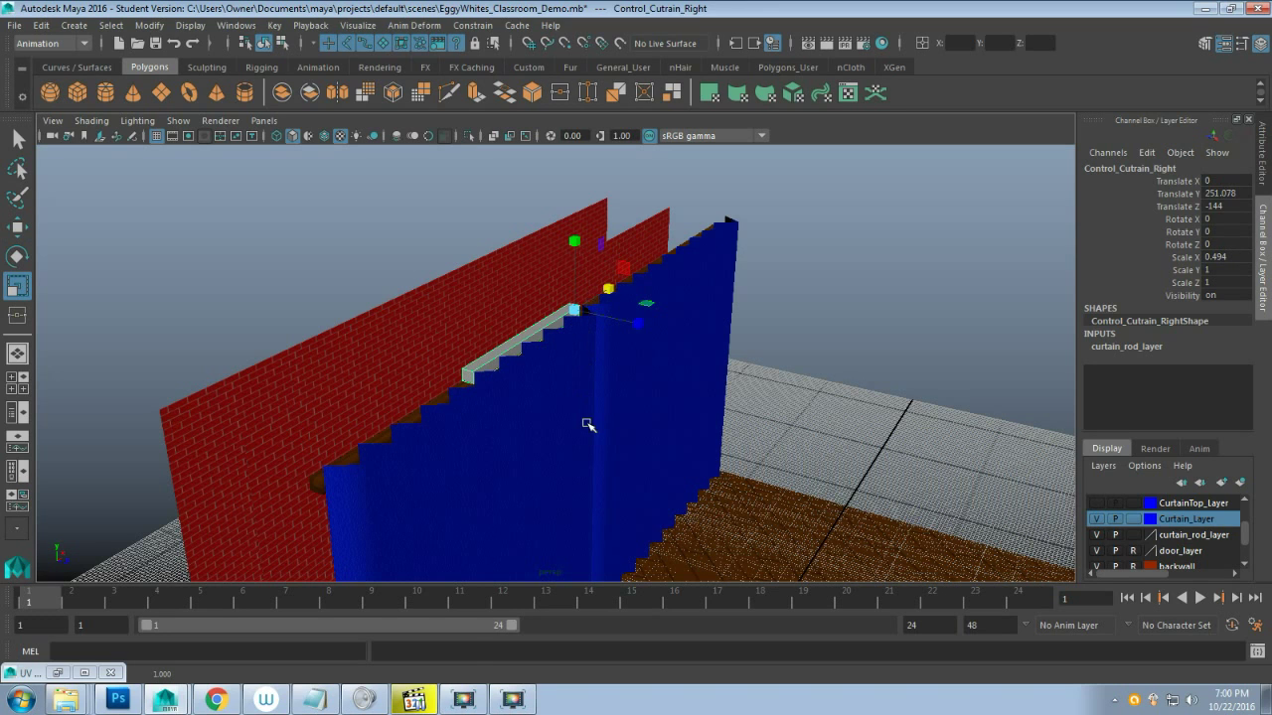
{"action": "key", "text": "ctrl+z"}
Move the pivot of Control_Cutrain_Right to the rod's outer left end in the front view, using grid snapping
{"action": "key", "text": "w"}
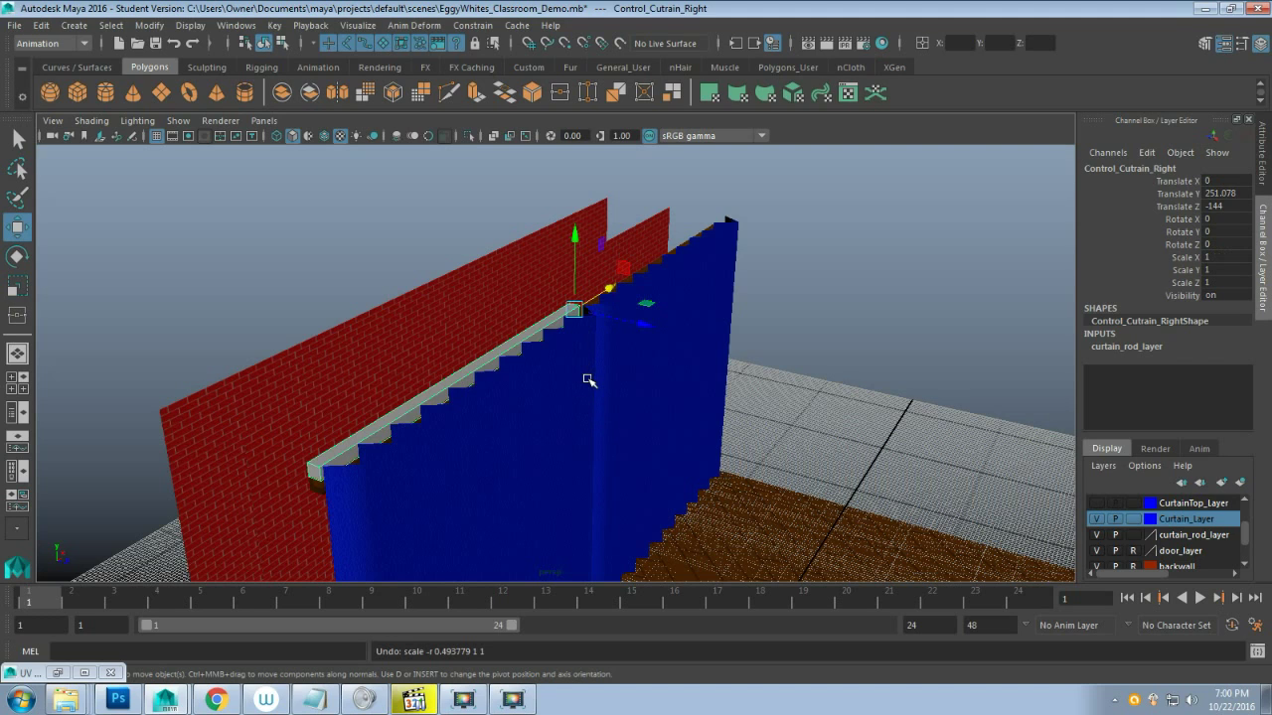
{"action": "key", "text": "d"}
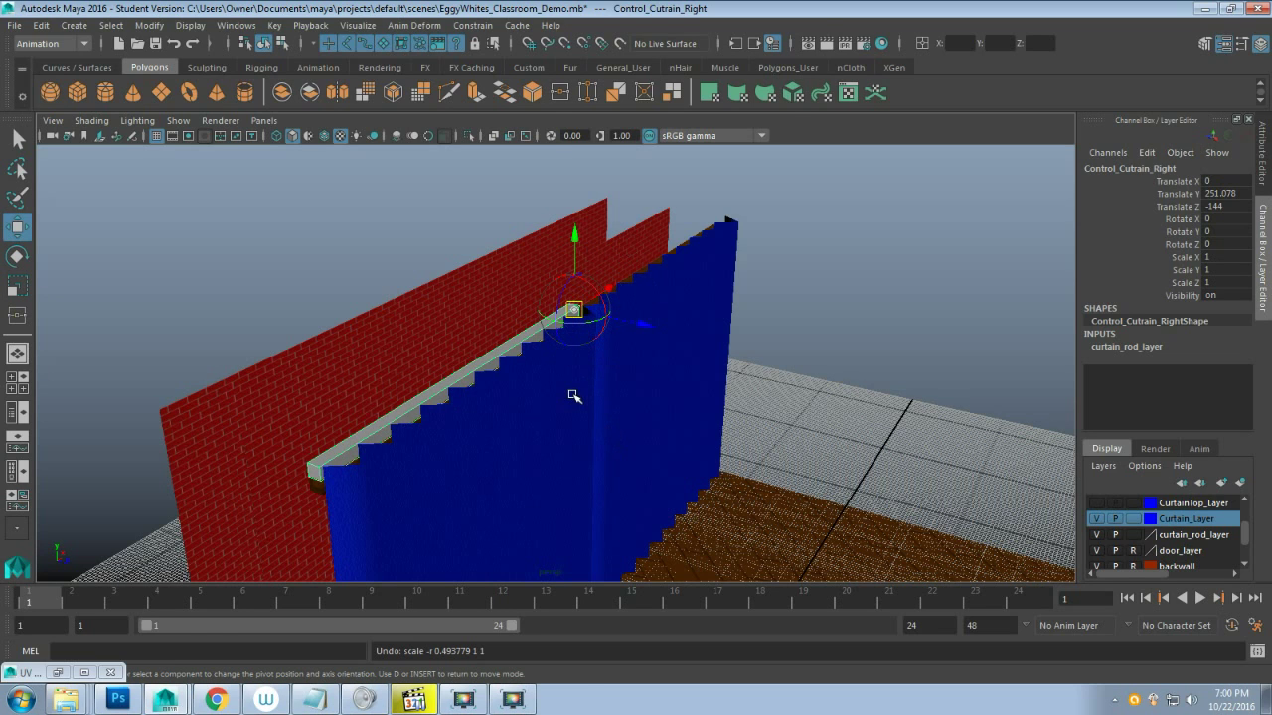
{"action": "key", "text": "space"}
{"action": "key", "text": "space"}
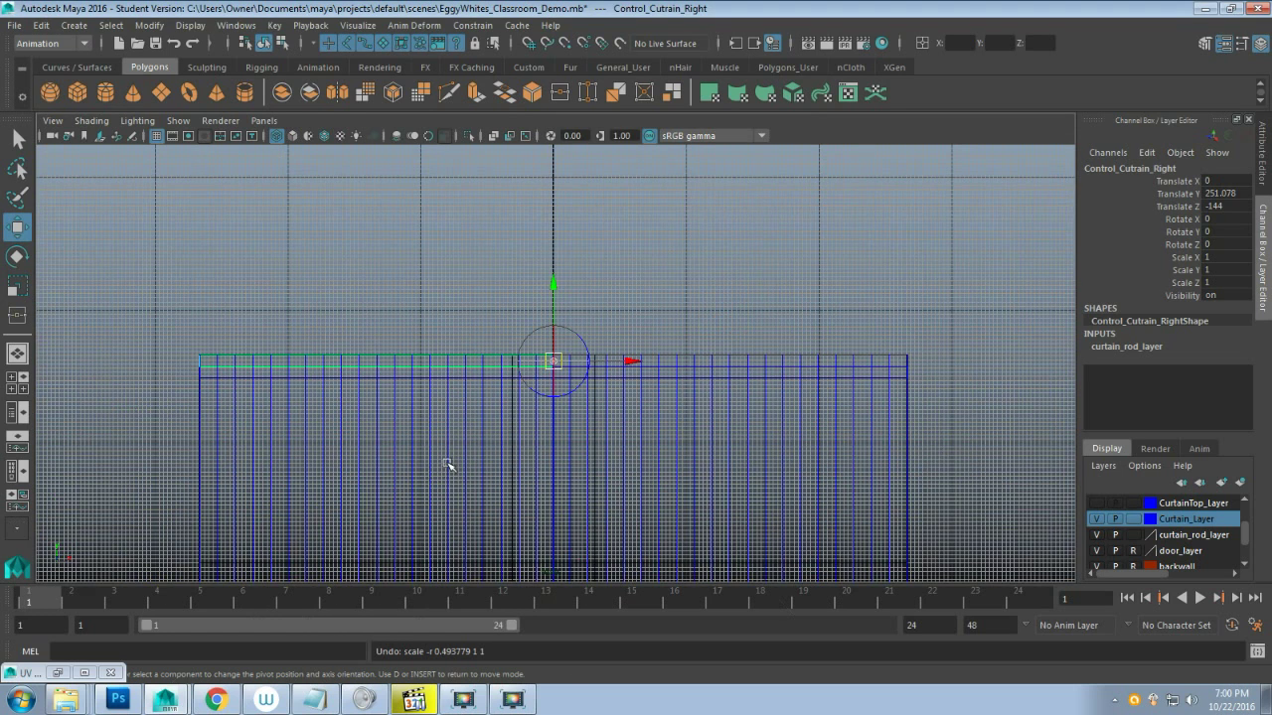
{"action": "key", "text": "x"}
{"action": "left_click_drag", "start_coordinate": [635, 365], "coordinate": [199, 392]}
{"action": "scroll", "coordinate": [253, 417], "scroll_direction": "up", "scroll_amount": 2}
{"action": "scroll", "coordinate": [254, 417], "scroll_direction": "up", "scroll_amount": 1}
{"action": "middle_click_drag", "start_coordinate": [159, 420], "coordinate": [576, 446], "text": "alt"}
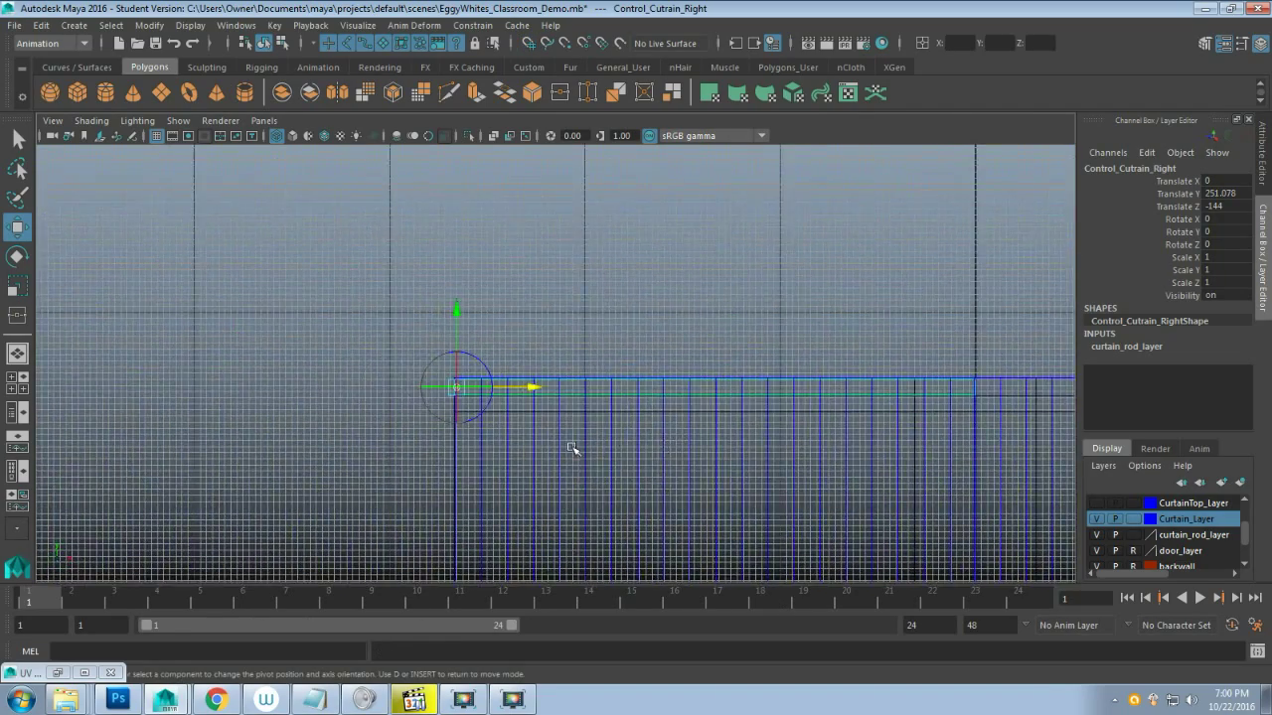
Examine up close how the moved pivot lines up with the rod's outer edge in the front view
{"action": "scroll", "coordinate": [577, 451], "scroll_direction": "up", "scroll_amount": 6}
{"action": "middle_click_drag", "start_coordinate": [458, 466], "coordinate": [606, 404], "text": "alt"}
{"action": "scroll", "coordinate": [556, 446], "scroll_direction": "up", "scroll_amount": 4}
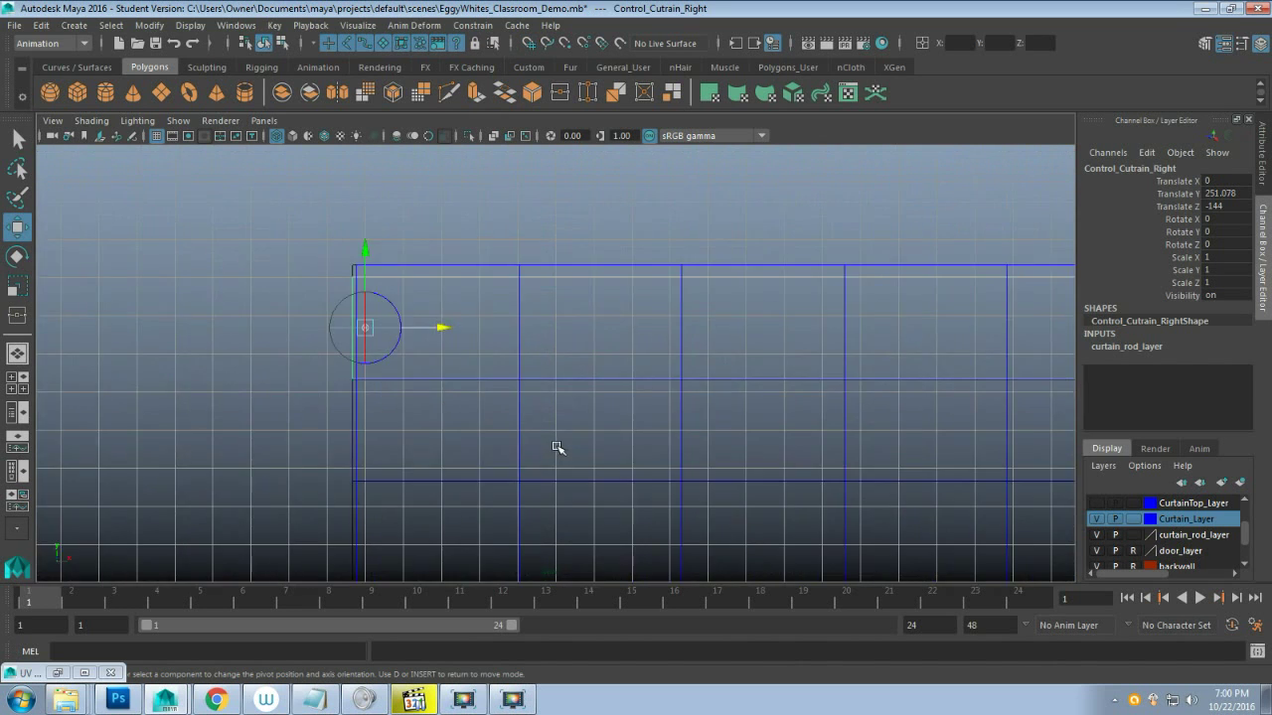
{"action": "middle_click_drag", "start_coordinate": [398, 423], "coordinate": [519, 508], "text": "alt"}
{"action": "scroll", "coordinate": [467, 467], "scroll_direction": "up", "scroll_amount": 1}
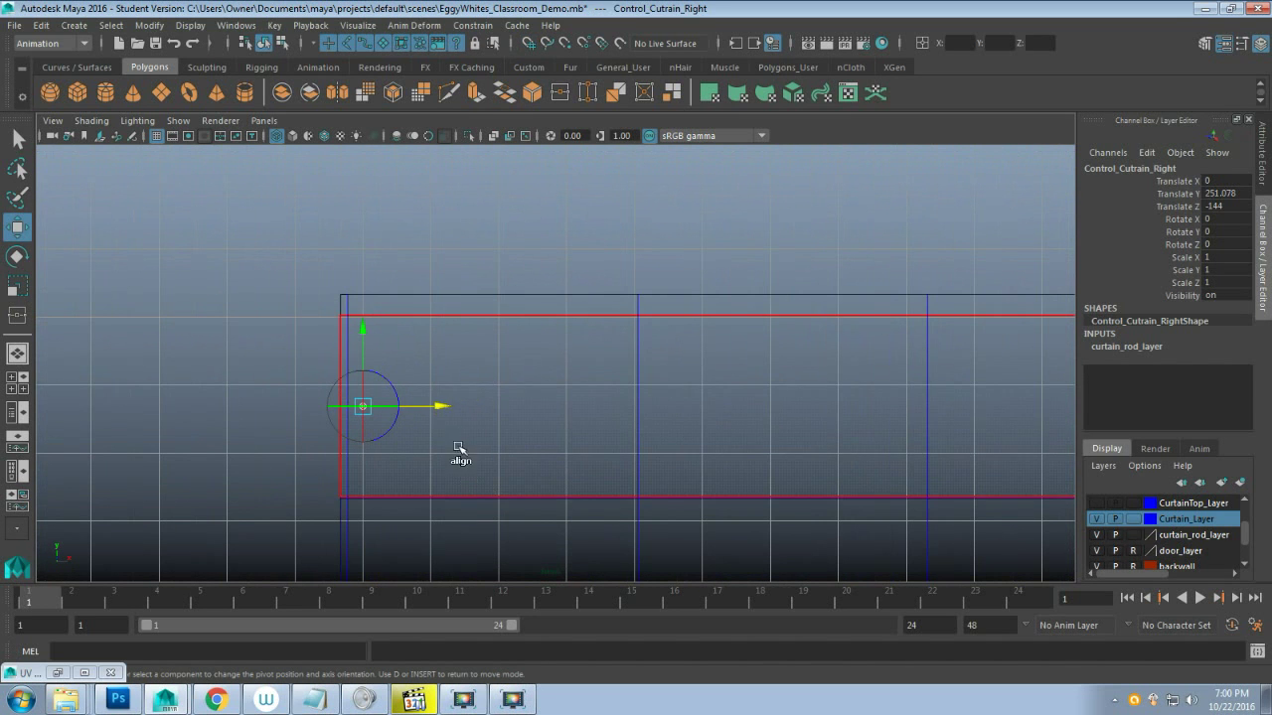
{"action": "key", "text": "d"}
{"action": "left_click", "coordinate": [437, 406]}
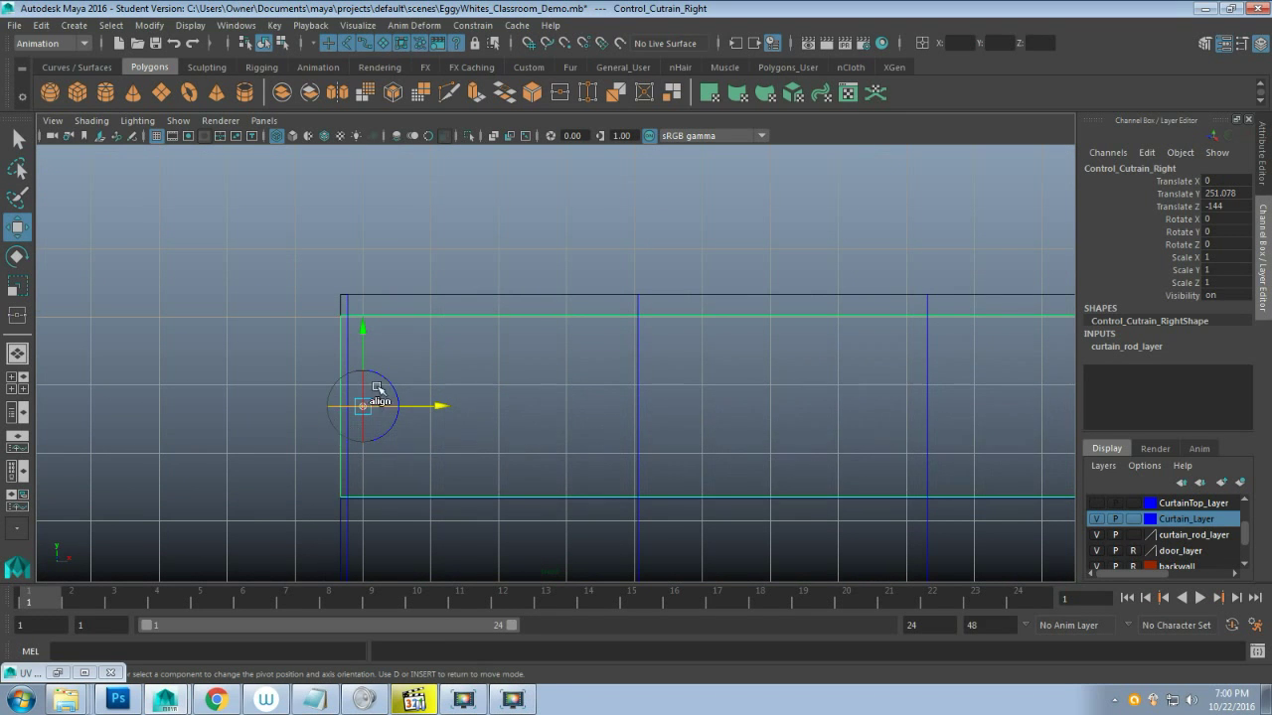
{"action": "left_click", "coordinate": [437, 406]}
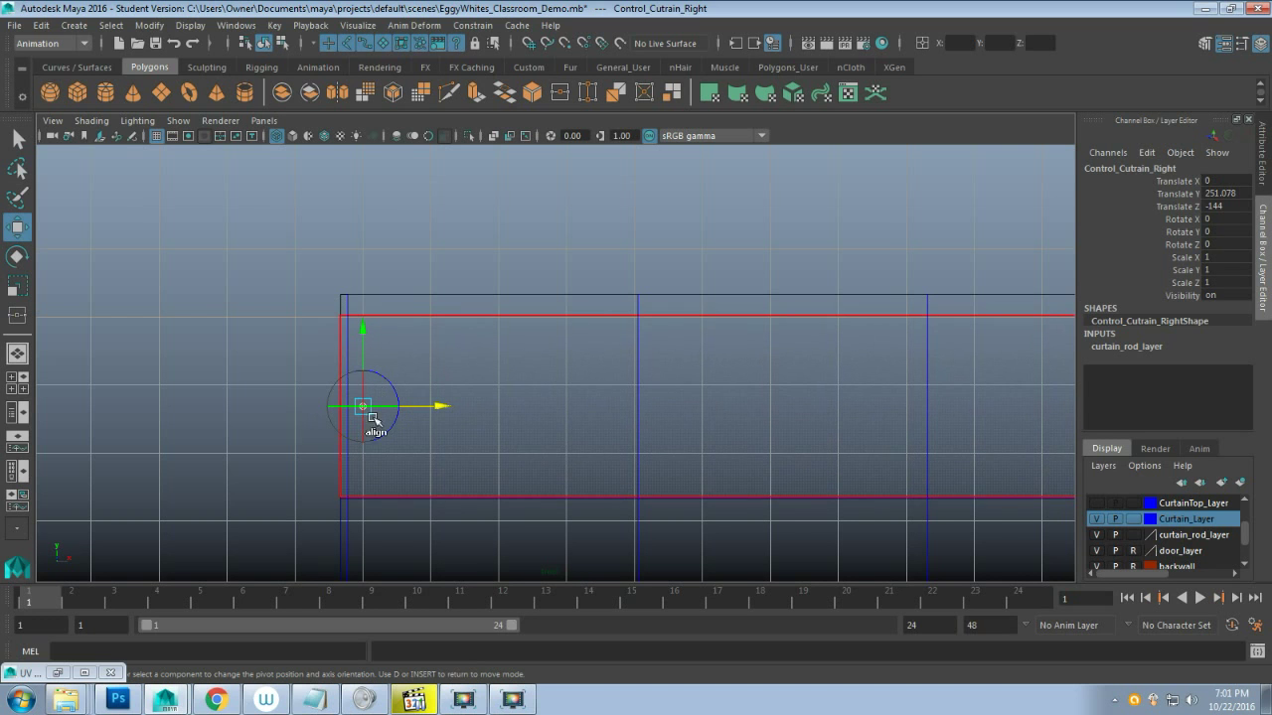
Return to the perspective view and leave pivot editing on the shortened control rod
{"action": "scroll", "coordinate": [514, 457], "scroll_direction": "down", "scroll_amount": 5}
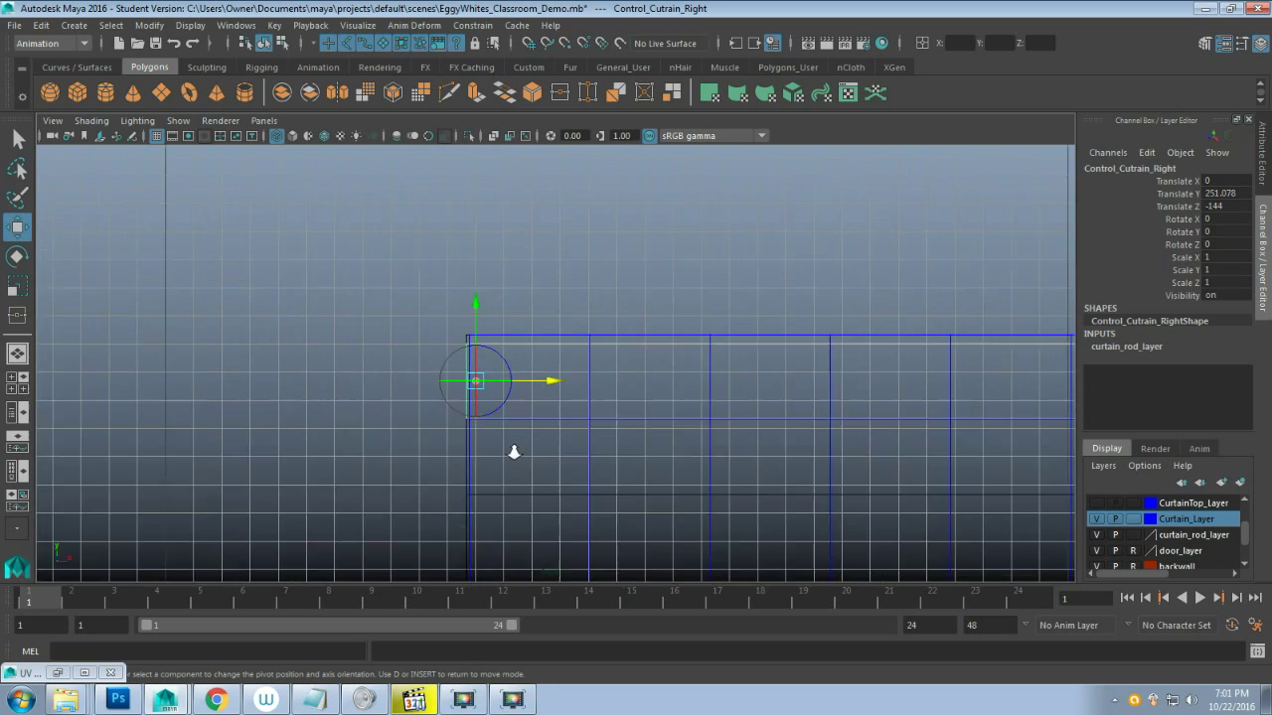
{"action": "key", "text": "space"}
{"action": "key", "text": "space"}
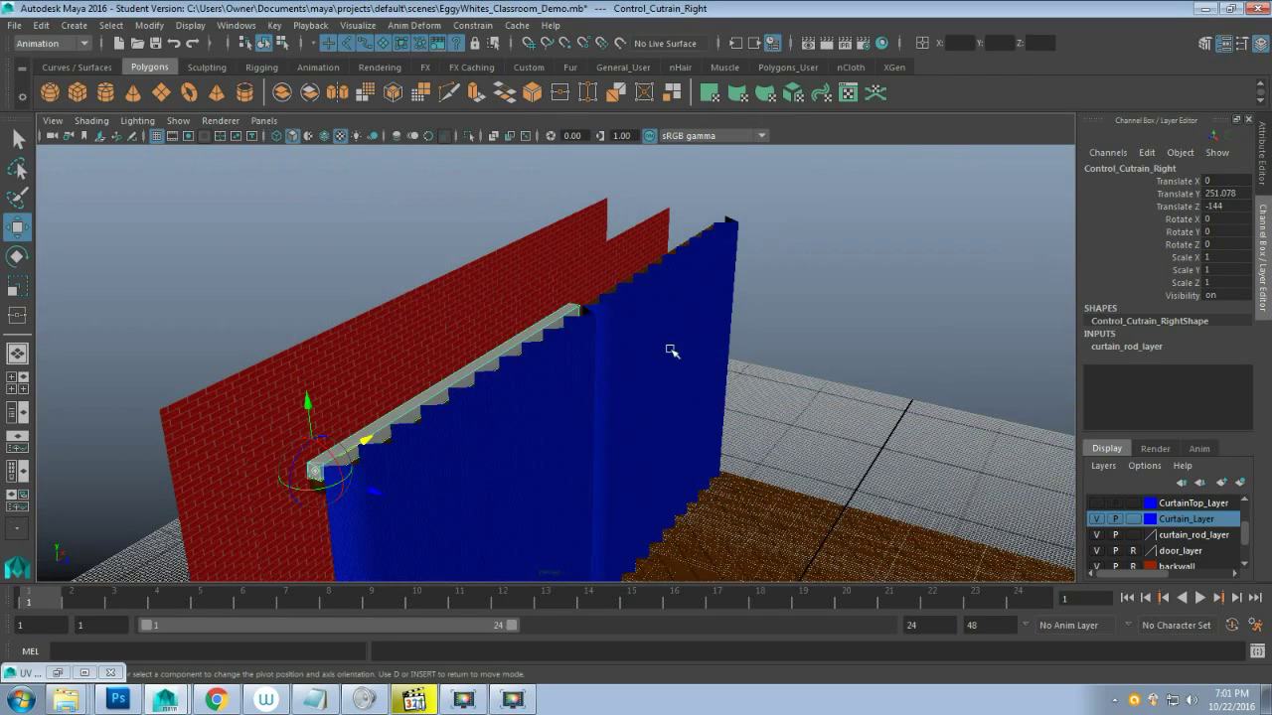
{"action": "right_click_drag", "start_coordinate": [425, 386], "coordinate": [416, 386]}
{"action": "left_click", "coordinate": [421, 405]}
{"action": "key", "text": "d"}
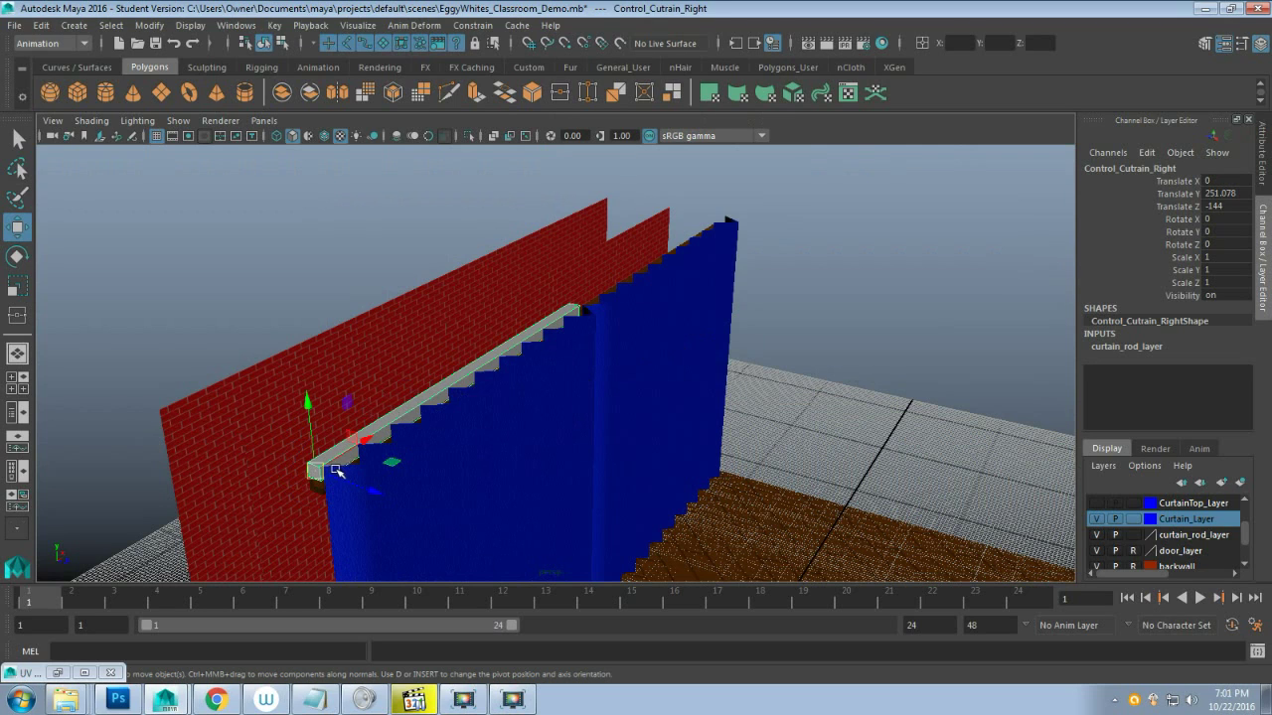
Test scaling Control_Cutrain_Right along X from its outer-end pivot, and reset Scale X to 1
{"action": "key", "text": "r"}
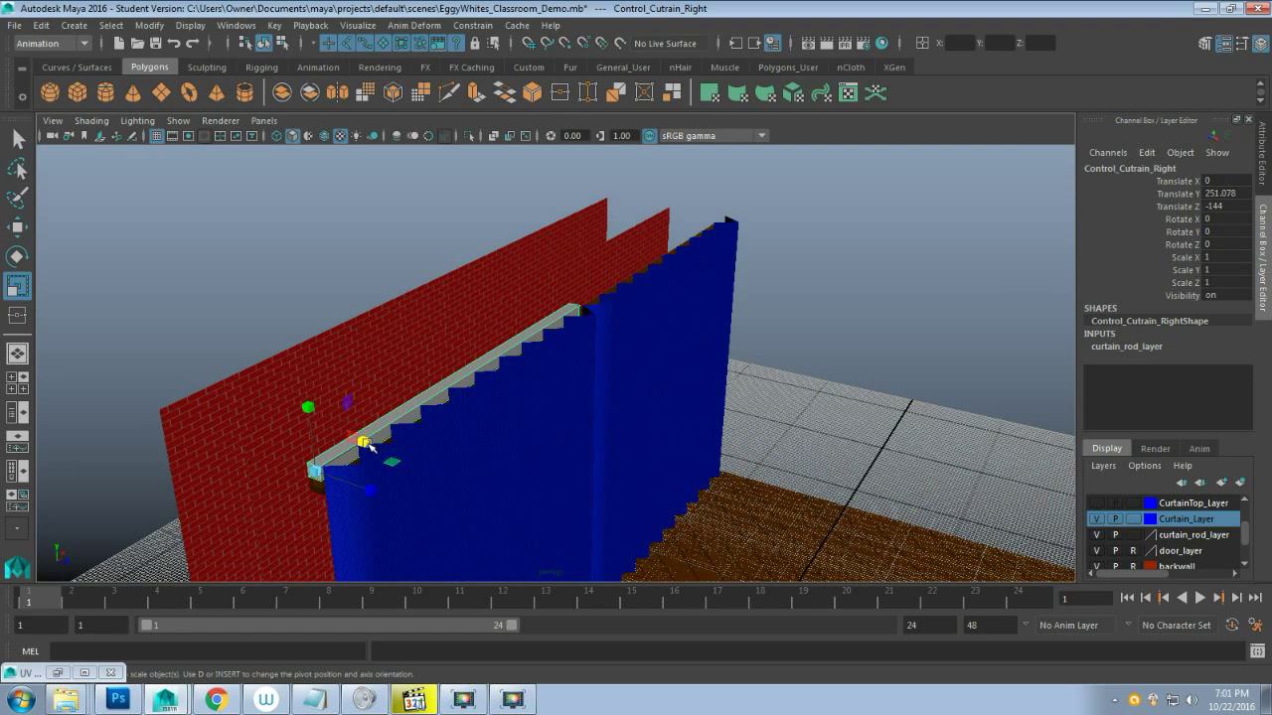
{"action": "mouse_move", "coordinate": [368, 443]}
{"action": "left_mouse_down"}
{"action": "mouse_move", "coordinate": [314, 458]}
{"action": "mouse_move", "coordinate": [367, 433]}
{"action": "left_mouse_up"}
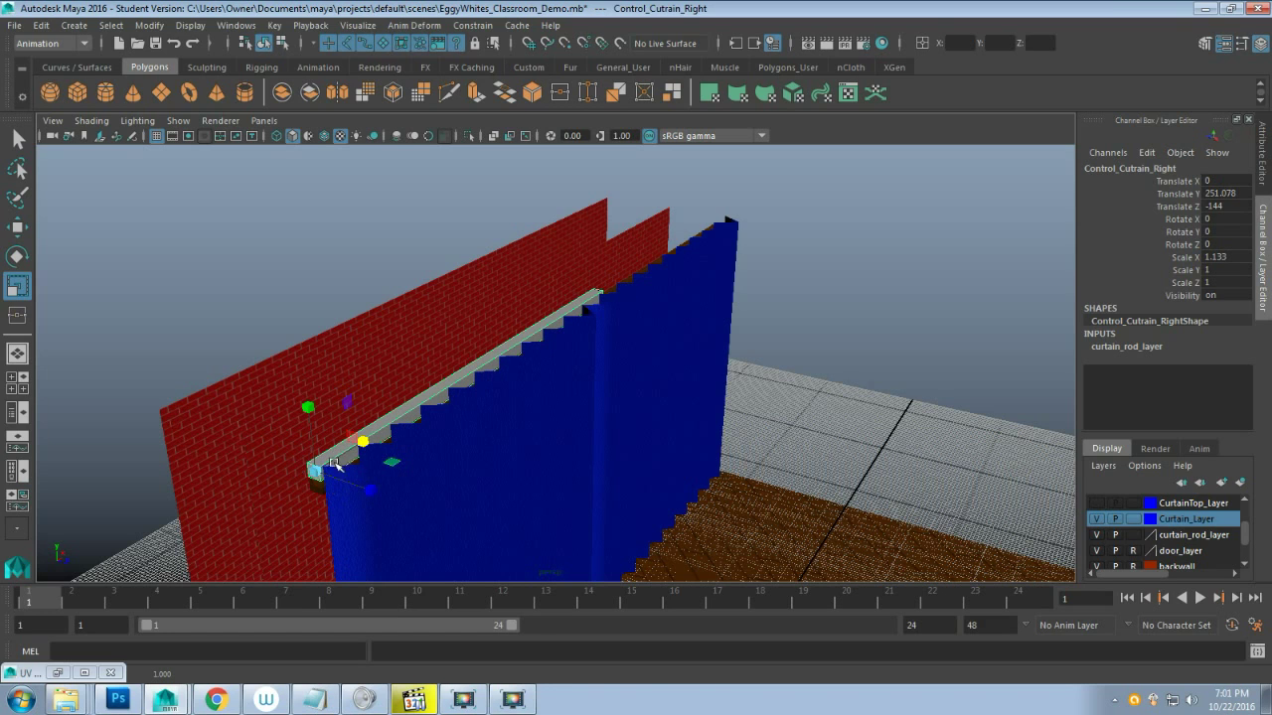
{"action": "left_click_drag", "start_coordinate": [364, 446], "coordinate": [410, 453]}
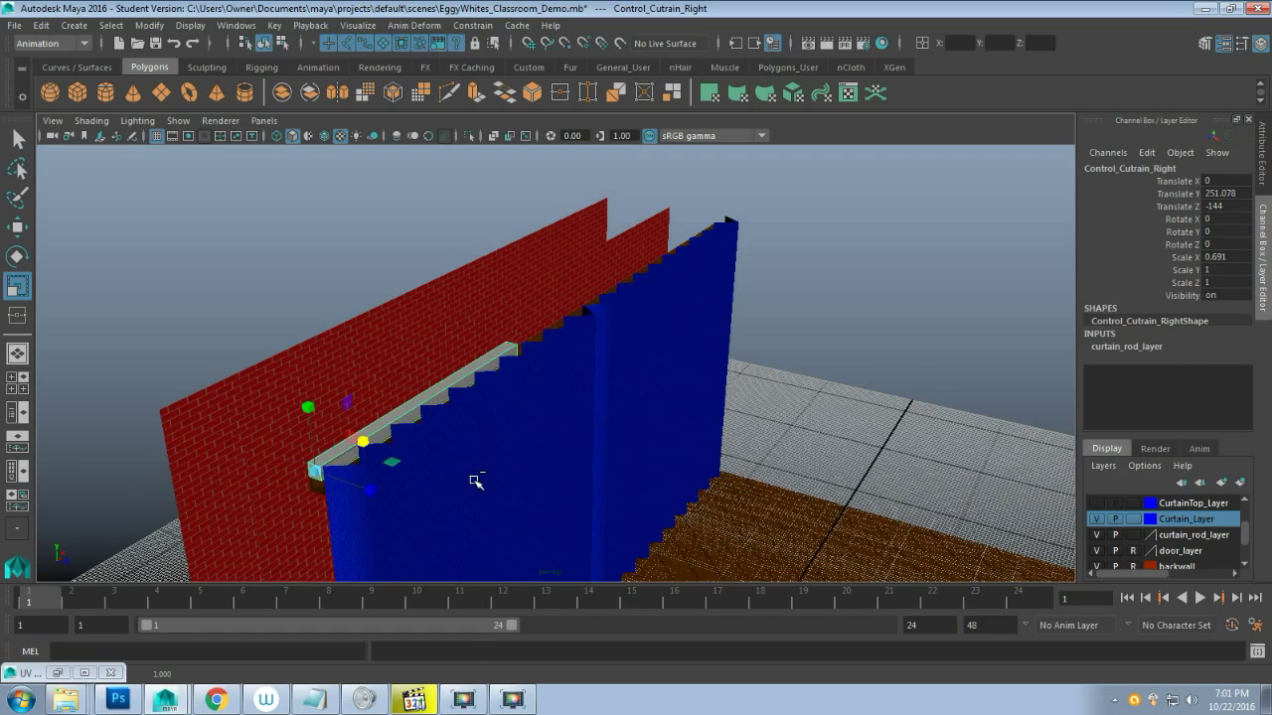
{"action": "key", "text": "ctrl+z"}
{"action": "left_click_drag", "start_coordinate": [498, 424], "coordinate": [381, 423], "text": "alt"}
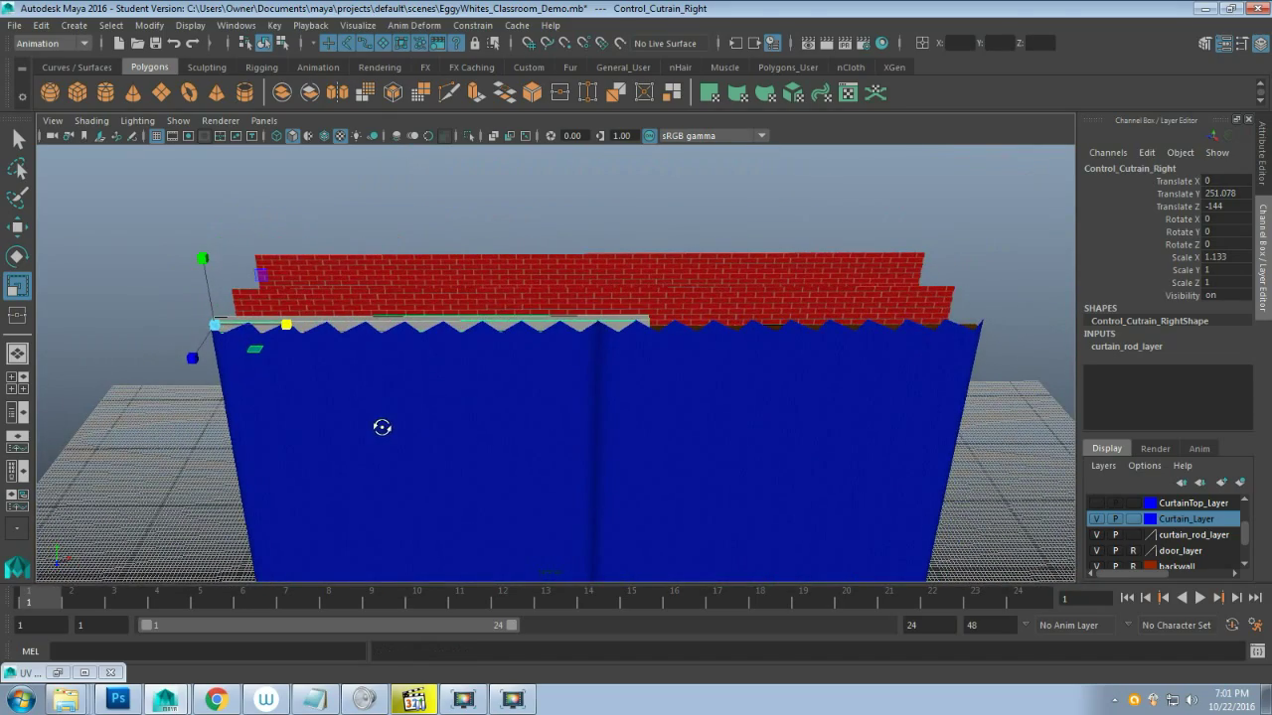
{"action": "double_click", "coordinate": [1218, 256]}
{"action": "type", "text": "1"}
{"action": "key", "text": "Return"}
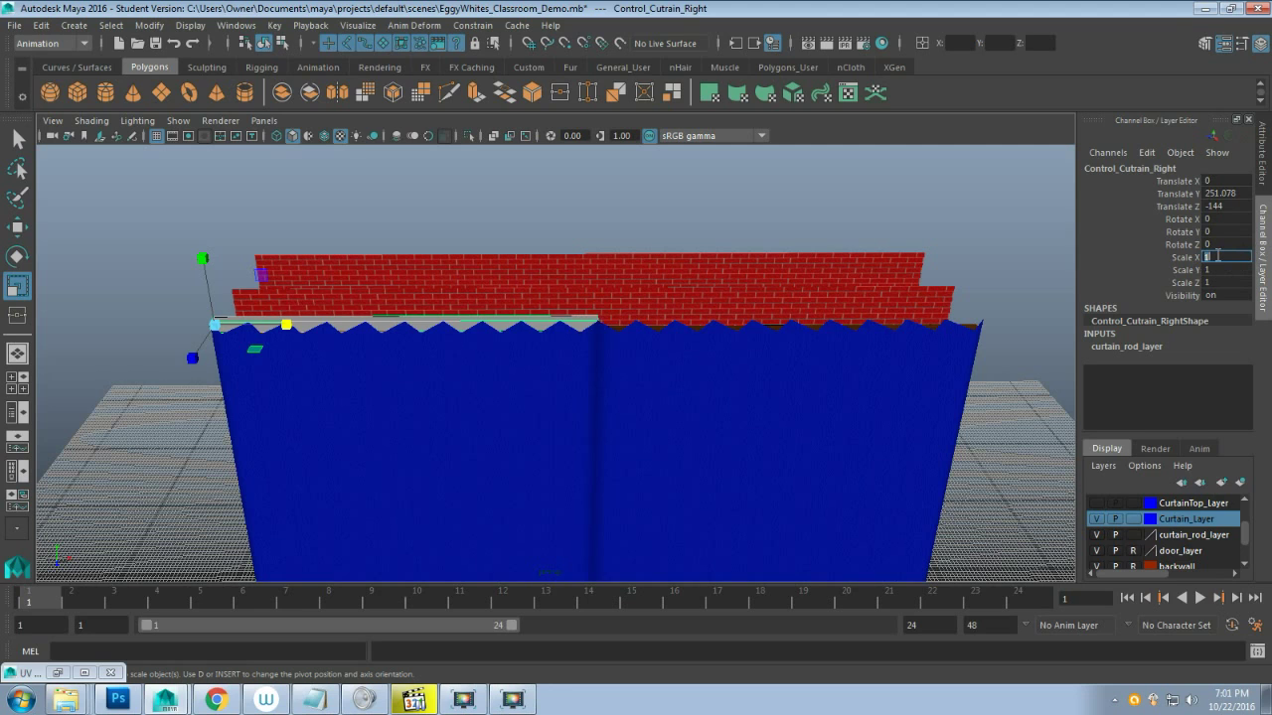
{"action": "left_click_drag", "start_coordinate": [583, 321], "coordinate": [638, 335], "text": "alt"}
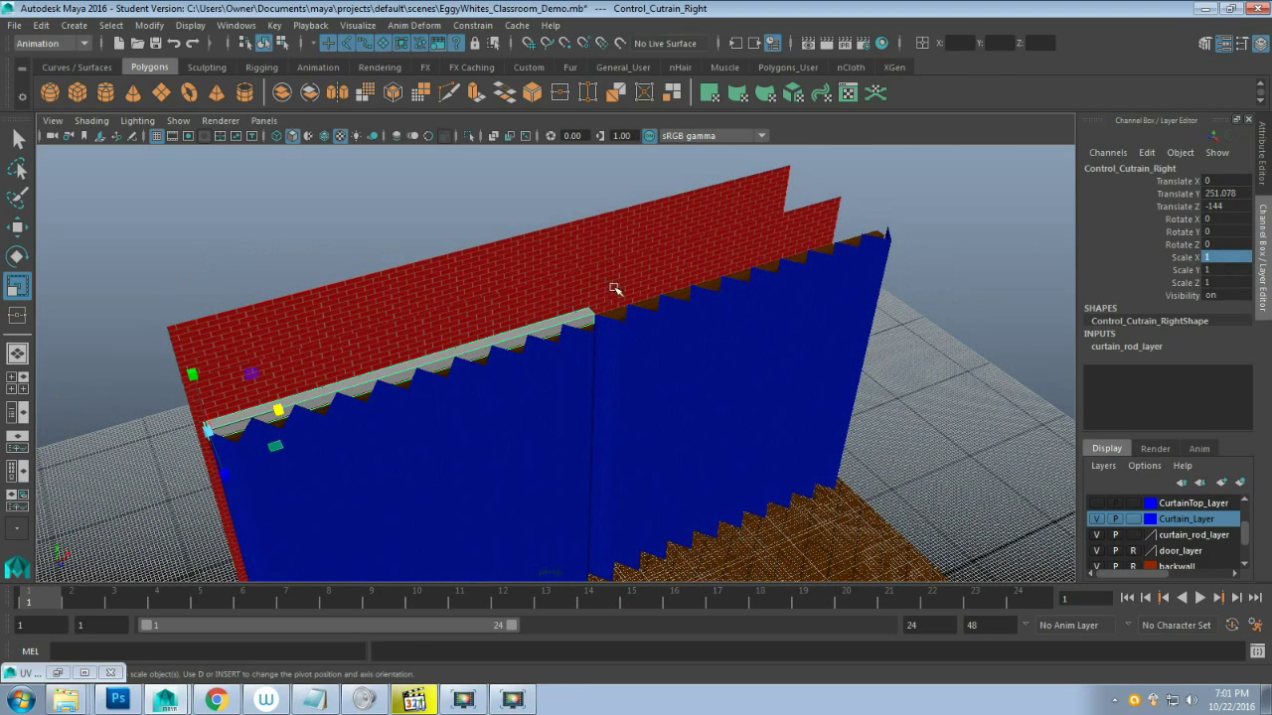
Duplicate Control_Cutrain_Right and move the copy along X to about 235.44, over the other half of the stage curtain
{"action": "mouse_move", "coordinate": [460, 343]}
{"action": "left_mouse_down", "text": "alt"}
{"action": "mouse_move", "coordinate": [507, 348]}
{"action": "mouse_move", "coordinate": [455, 339]}
{"action": "left_mouse_up", "text": "alt"}
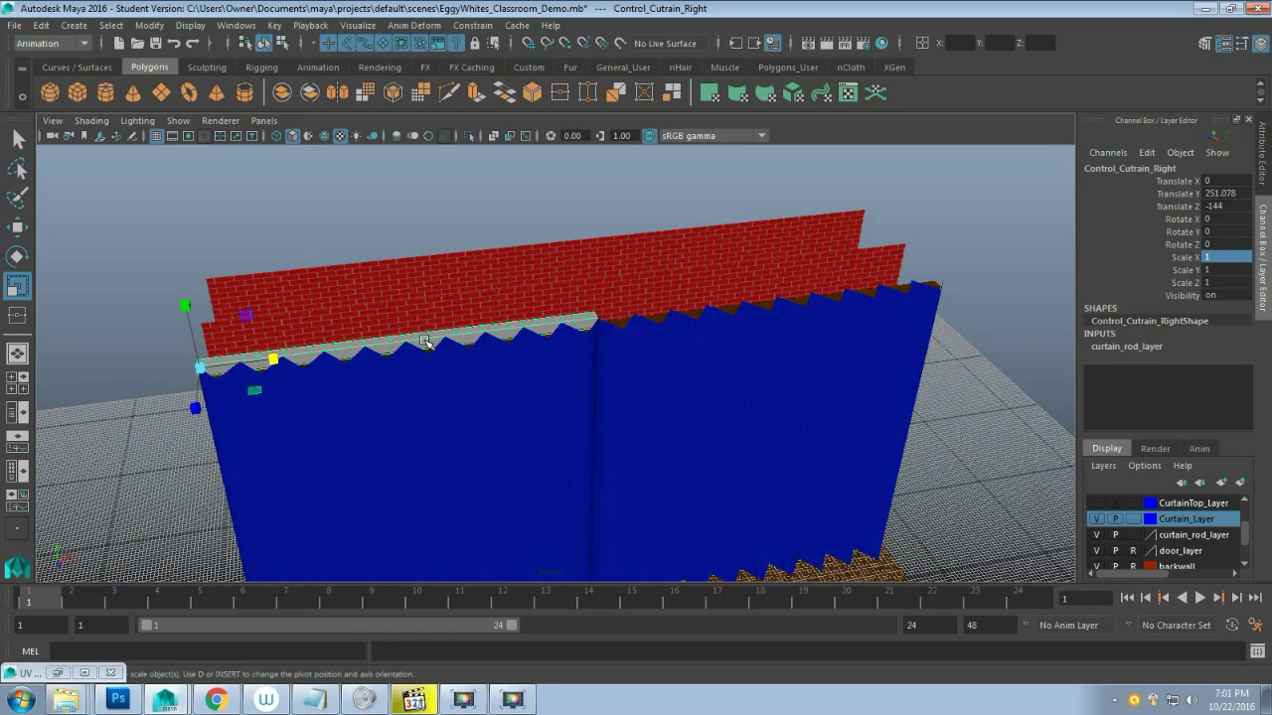
{"action": "key", "text": "w"}
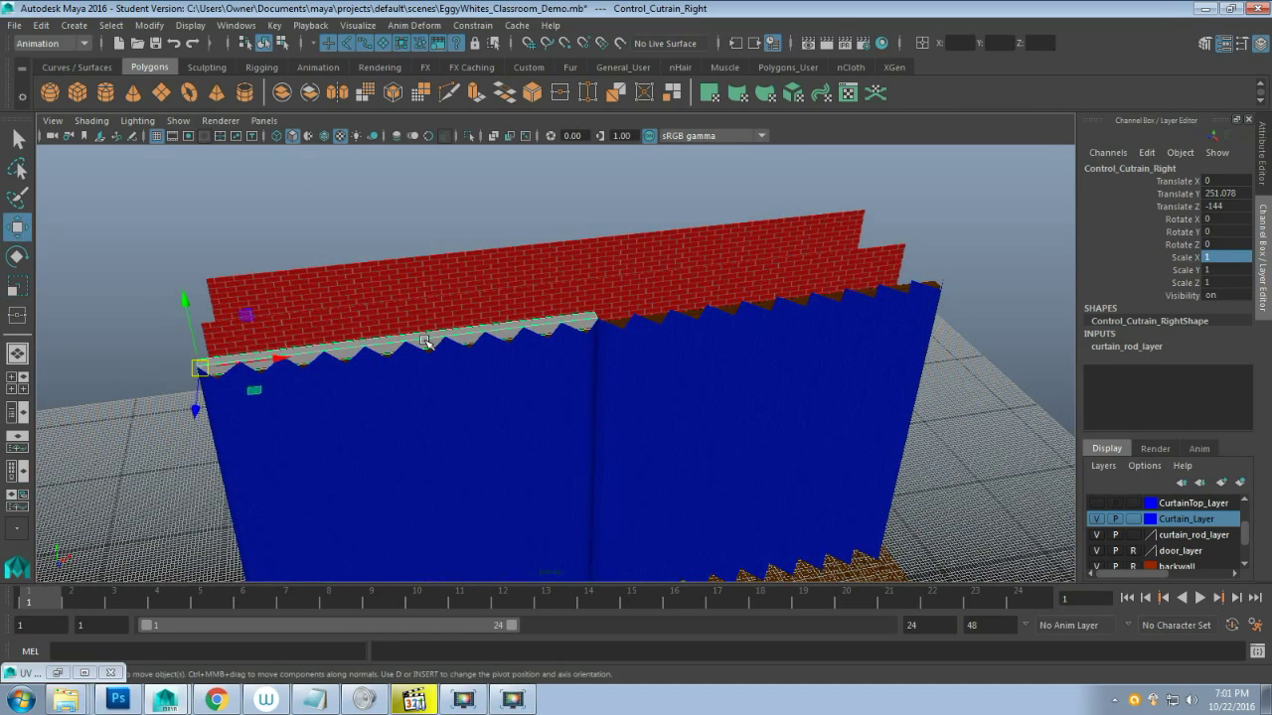
{"action": "key", "text": "ctrl+d"}
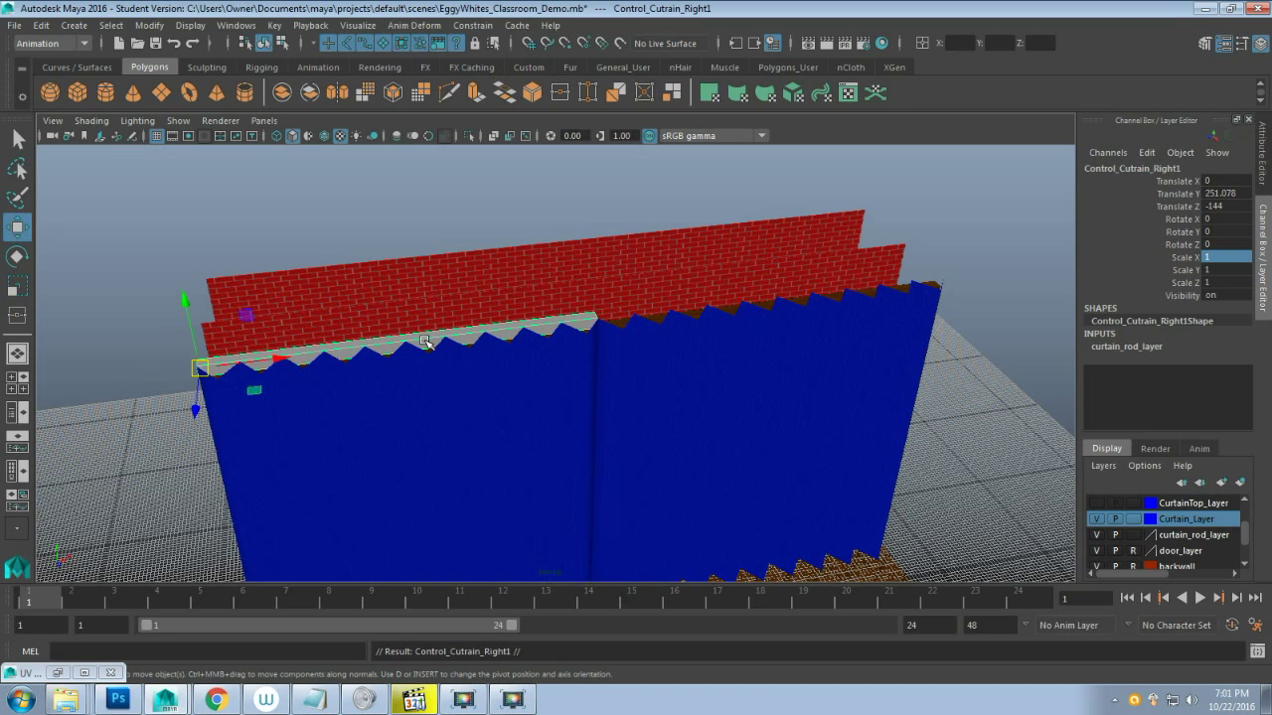
{"action": "left_click_drag", "start_coordinate": [287, 356], "coordinate": [641, 336]}
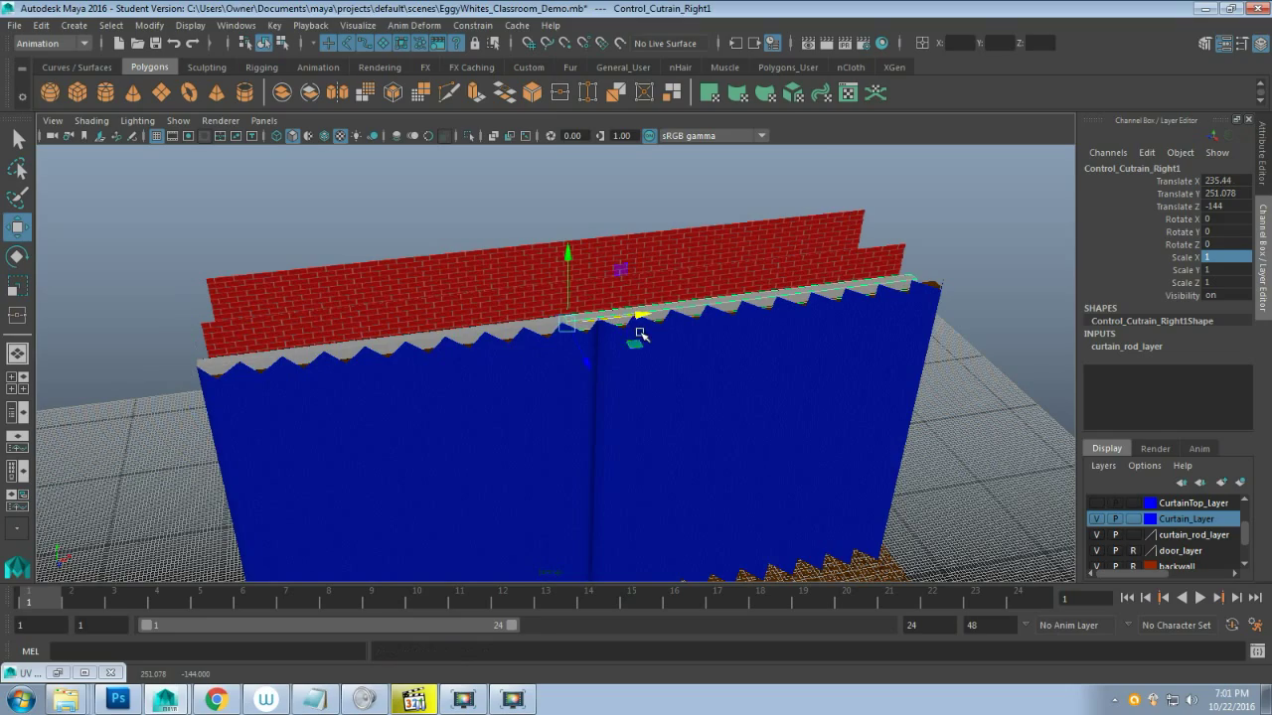
In the front view, align the duplicated control's inner end with the original's inner end at Translate X about 255.983
{"action": "key", "text": "space"}
{"action": "key", "text": "space"}
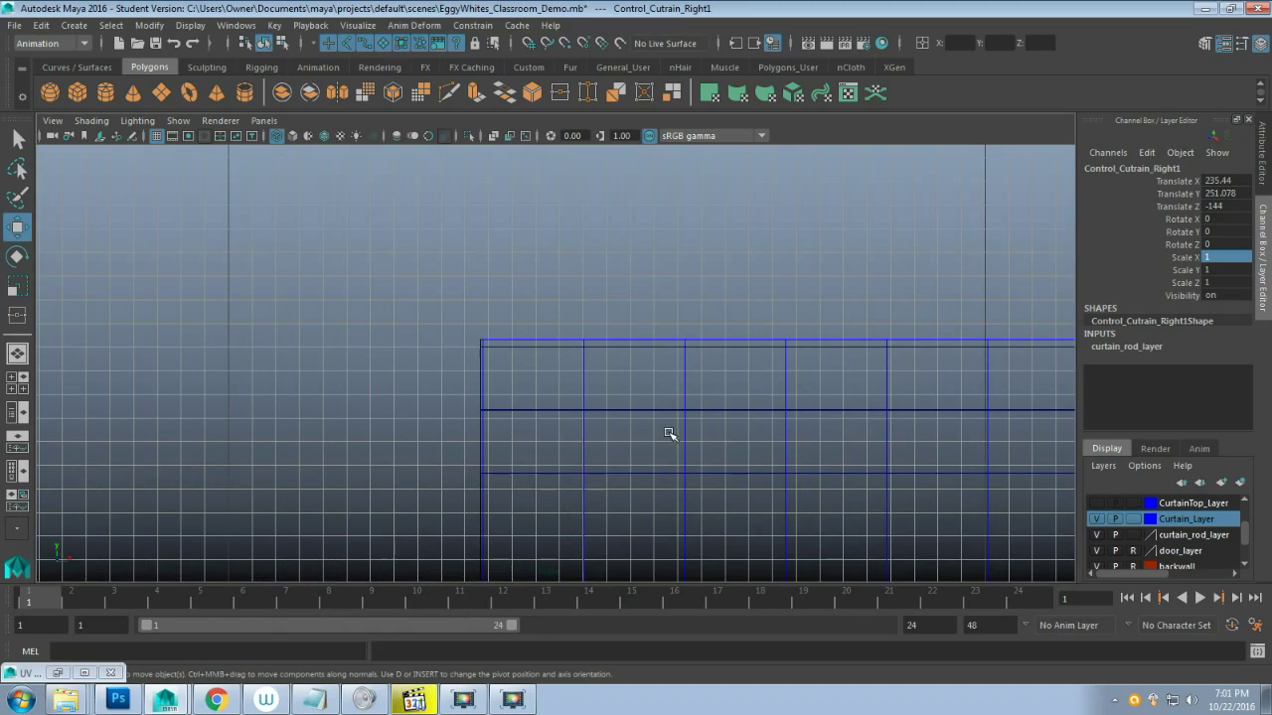
{"action": "key", "text": "f"}
{"action": "scroll", "coordinate": [327, 428], "scroll_direction": "up", "scroll_amount": 3}
{"action": "middle_click_drag", "start_coordinate": [327, 428], "coordinate": [788, 413], "text": "alt"}
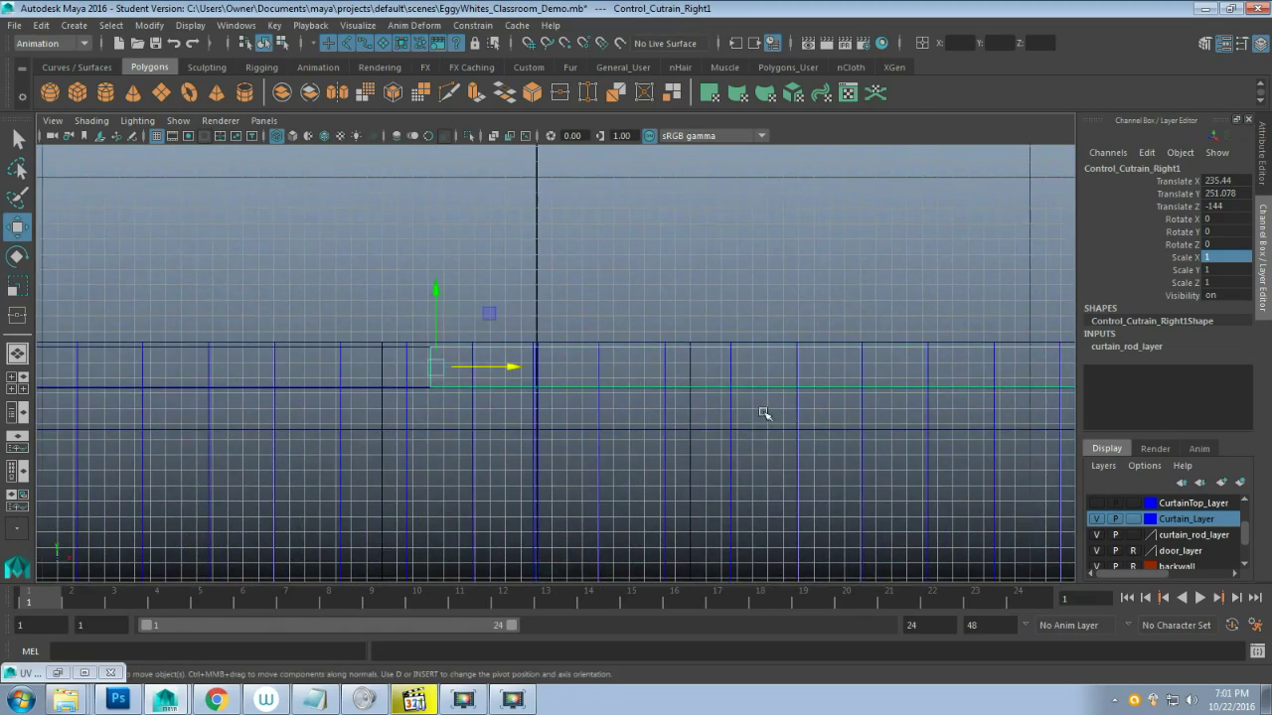
{"action": "scroll", "coordinate": [562, 426], "scroll_direction": "up", "scroll_amount": 5}
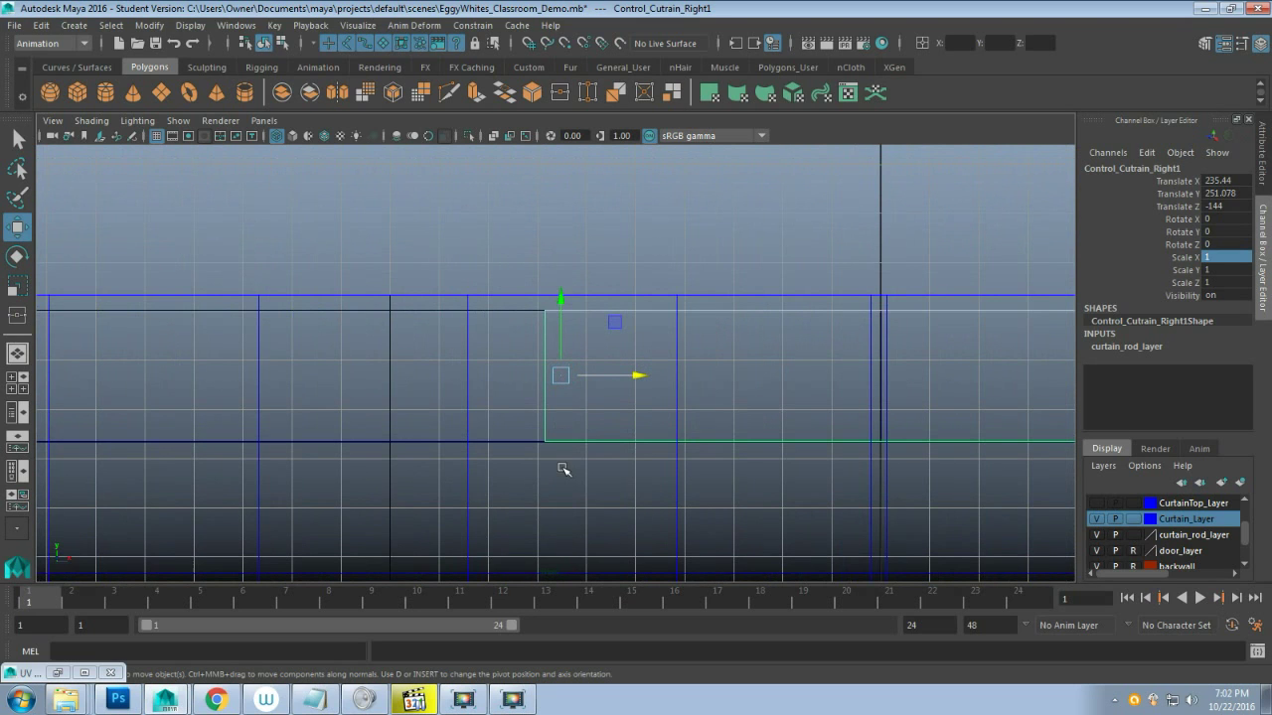
{"action": "left_click_drag", "start_coordinate": [630, 375], "coordinate": [913, 364]}
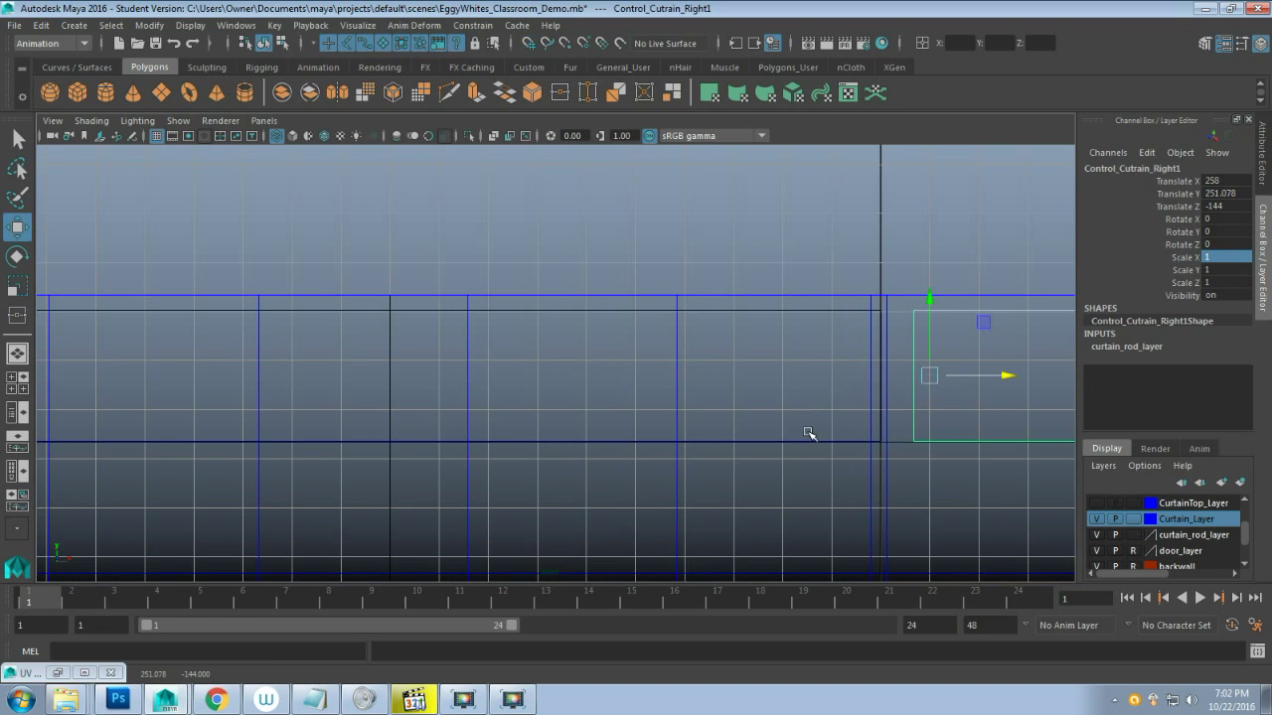
{"action": "scroll", "coordinate": [808, 432], "scroll_direction": "down", "scroll_amount": 3}
{"action": "scroll", "coordinate": [791, 445], "scroll_direction": "up", "scroll_amount": 2}
{"action": "middle_click_drag", "start_coordinate": [757, 436], "coordinate": [496, 433], "text": "alt"}
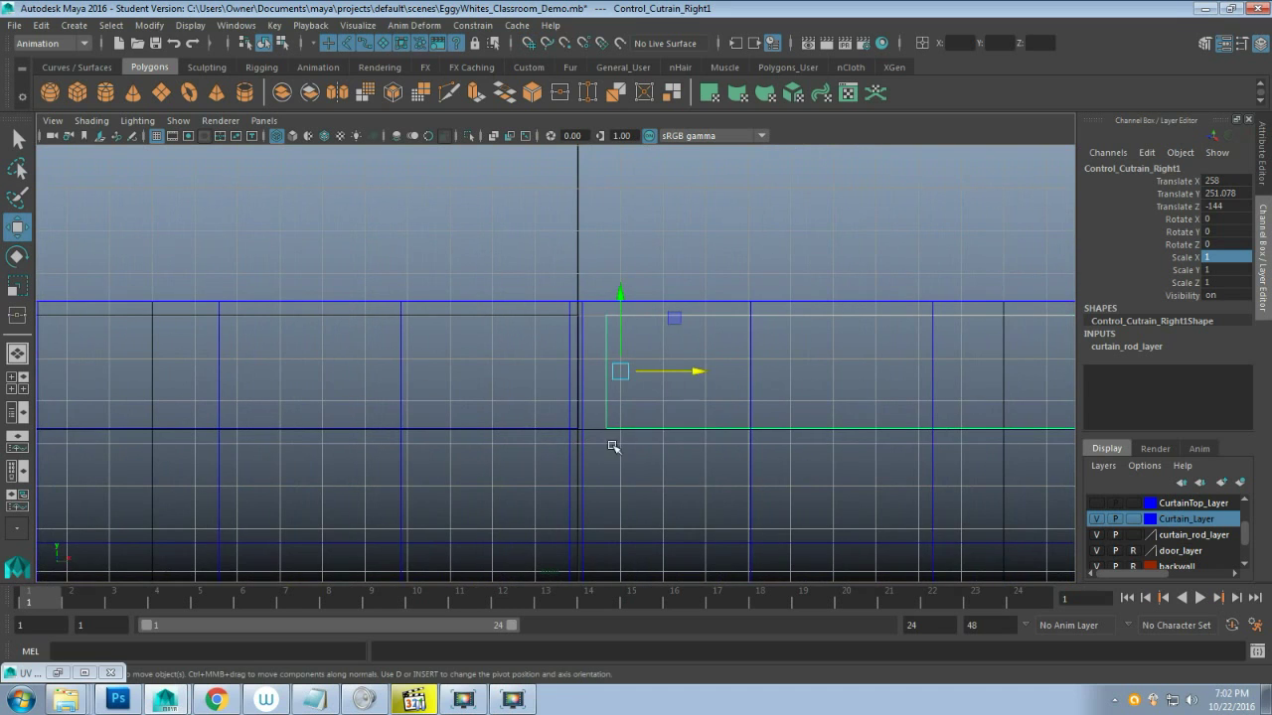
{"action": "left_click_drag", "start_coordinate": [701, 371], "coordinate": [672, 371]}
Move the duplicated control's pivot to the rod's outer right end in the front view, using grid snapping
{"action": "key", "text": "f"}
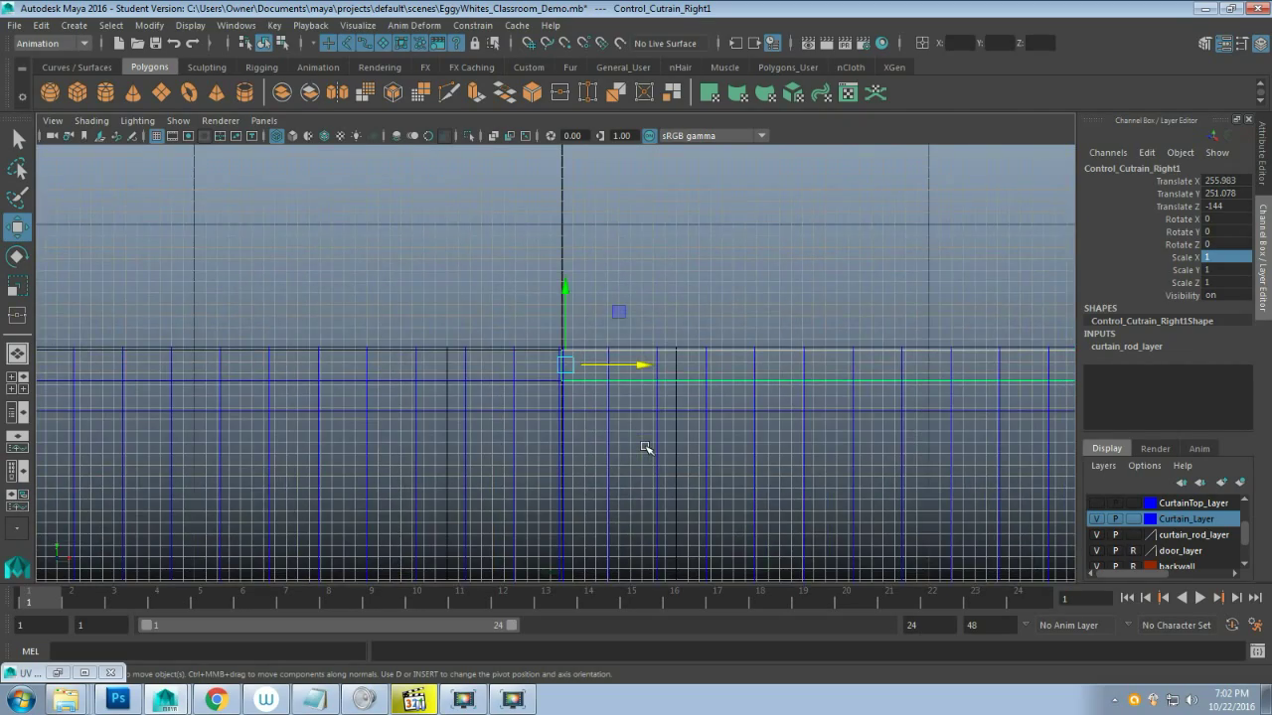
{"action": "scroll", "coordinate": [648, 448], "scroll_direction": "down", "scroll_amount": 2}
{"action": "middle_click_drag", "start_coordinate": [845, 402], "coordinate": [590, 408], "text": "alt"}
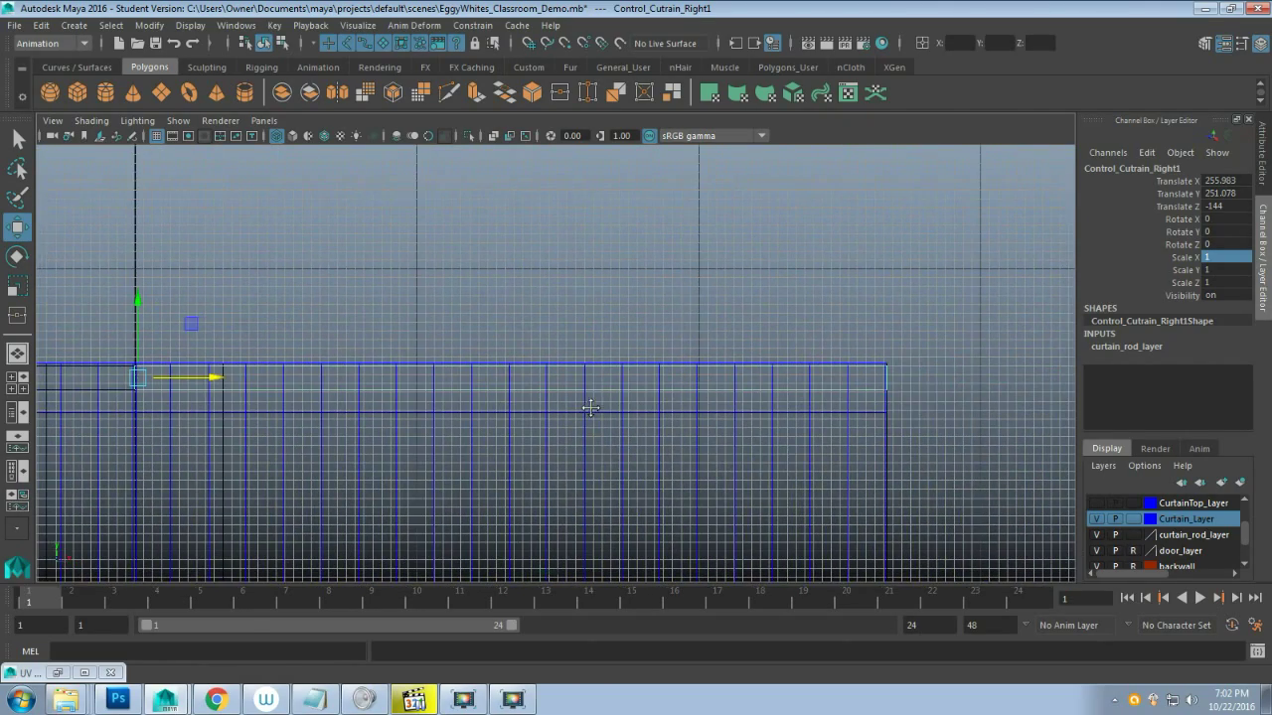
{"action": "middle_click_drag", "start_coordinate": [316, 422], "coordinate": [465, 443], "text": "alt"}
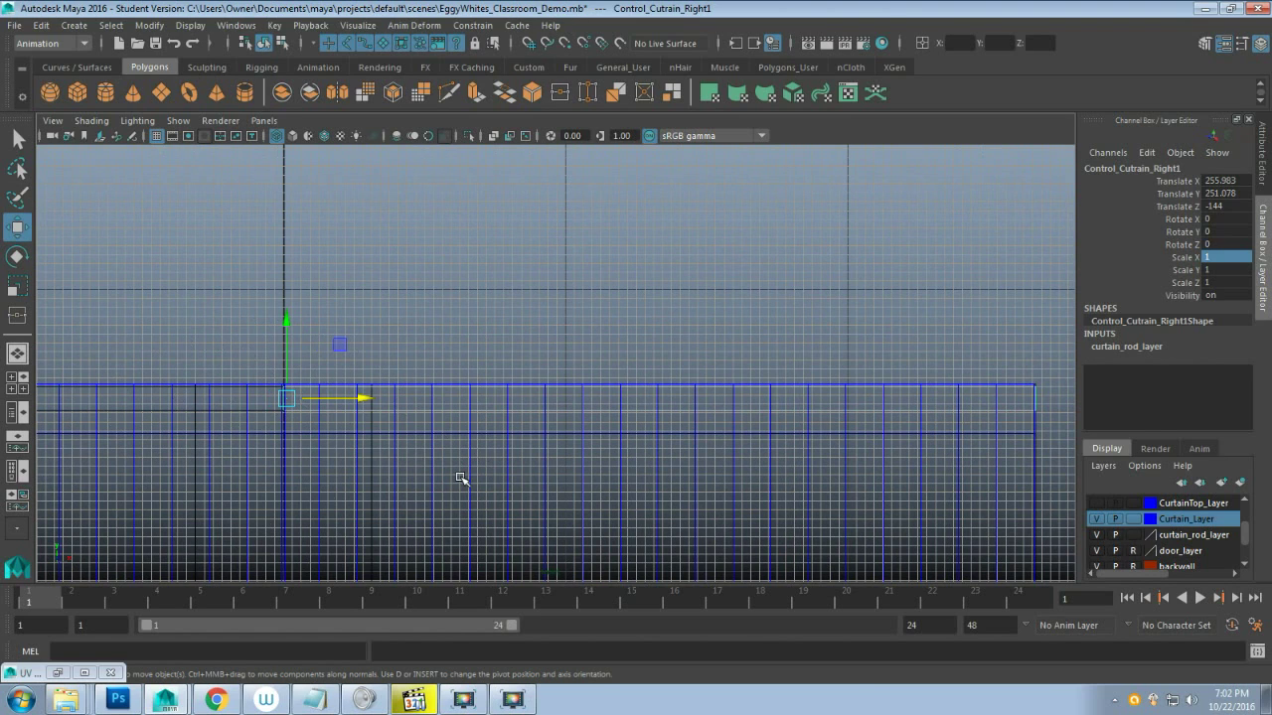
{"action": "key", "text": "Insert"}
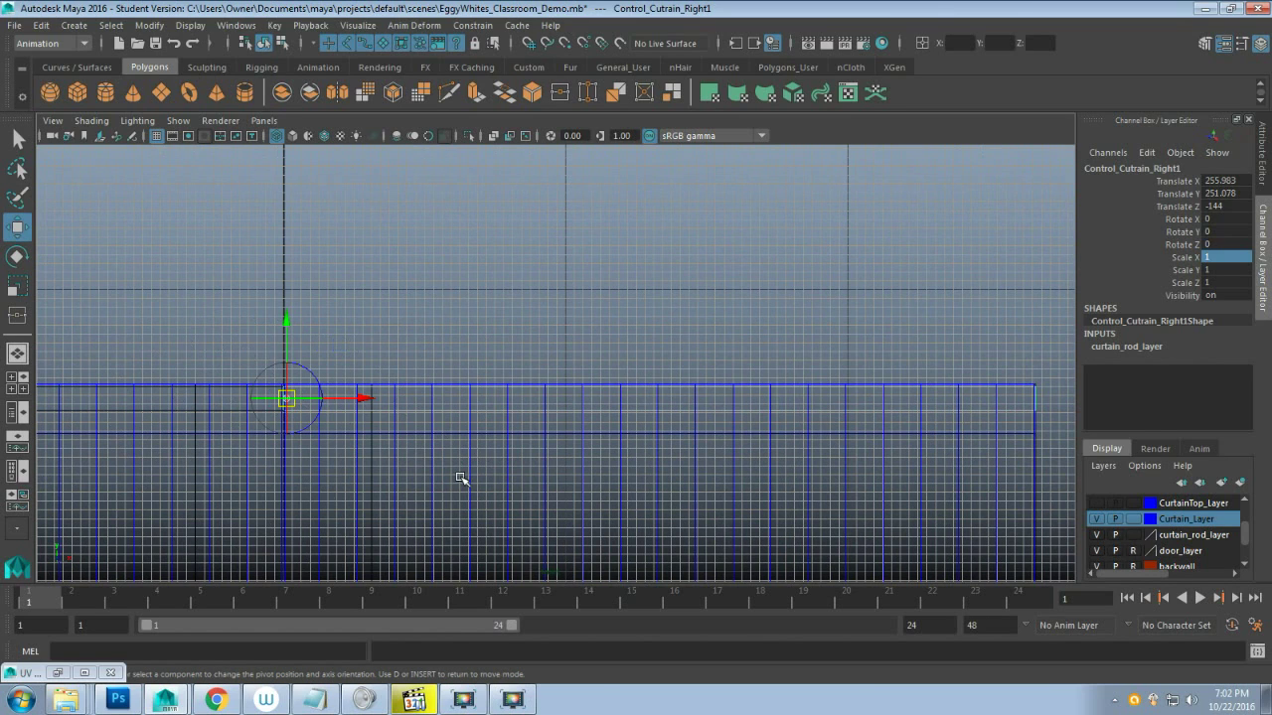
{"action": "key", "text": "x"}
{"action": "left_click_drag", "start_coordinate": [363, 399], "coordinate": [1052, 427]}
{"action": "scroll", "coordinate": [894, 500], "scroll_direction": "up", "scroll_amount": 2}
{"action": "middle_click_drag", "start_coordinate": [914, 469], "coordinate": [293, 463], "text": "alt"}
{"action": "scroll", "coordinate": [466, 474], "scroll_direction": "up", "scroll_amount": 4}
{"action": "middle_click_drag", "start_coordinate": [473, 479], "coordinate": [411, 368], "text": "alt"}
{"action": "scroll", "coordinate": [417, 454], "scroll_direction": "up", "scroll_amount": 5}
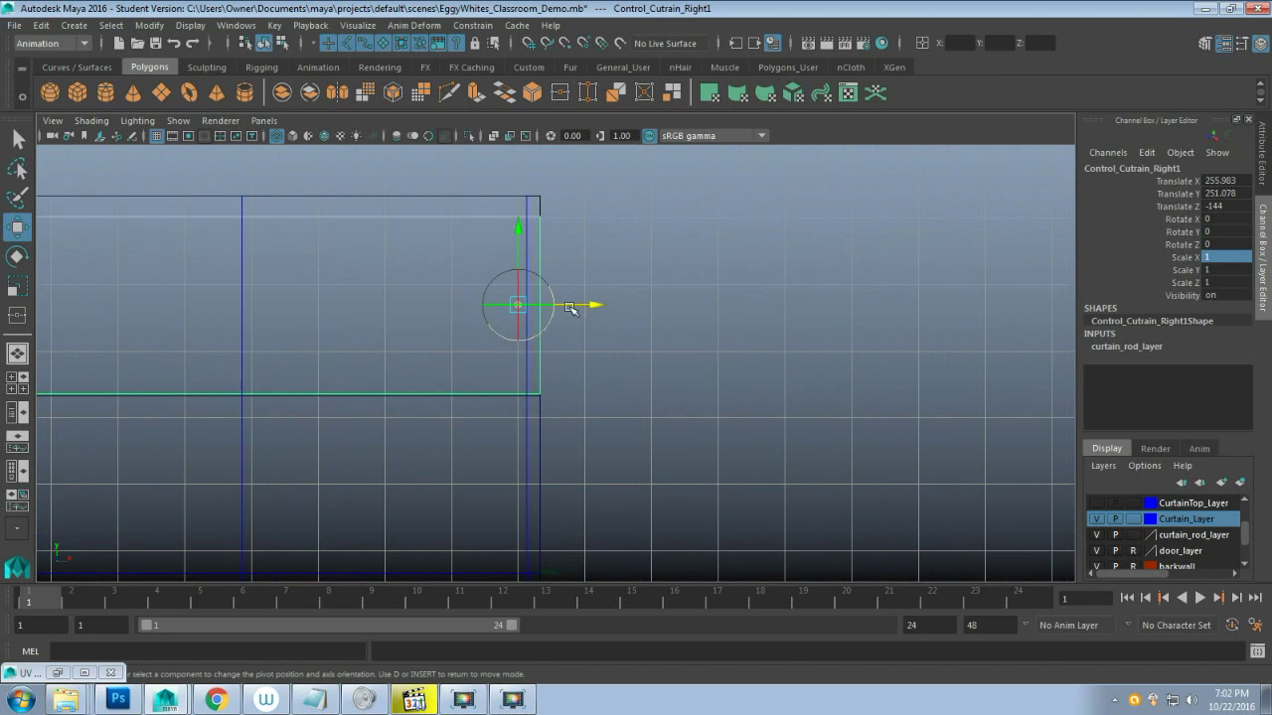
Return to the perspective view and leave pivot editing on the duplicated control
{"action": "scroll", "coordinate": [480, 402], "scroll_direction": "down", "scroll_amount": 5}
{"action": "middle_click_drag", "start_coordinate": [328, 386], "coordinate": [509, 455], "text": "alt"}
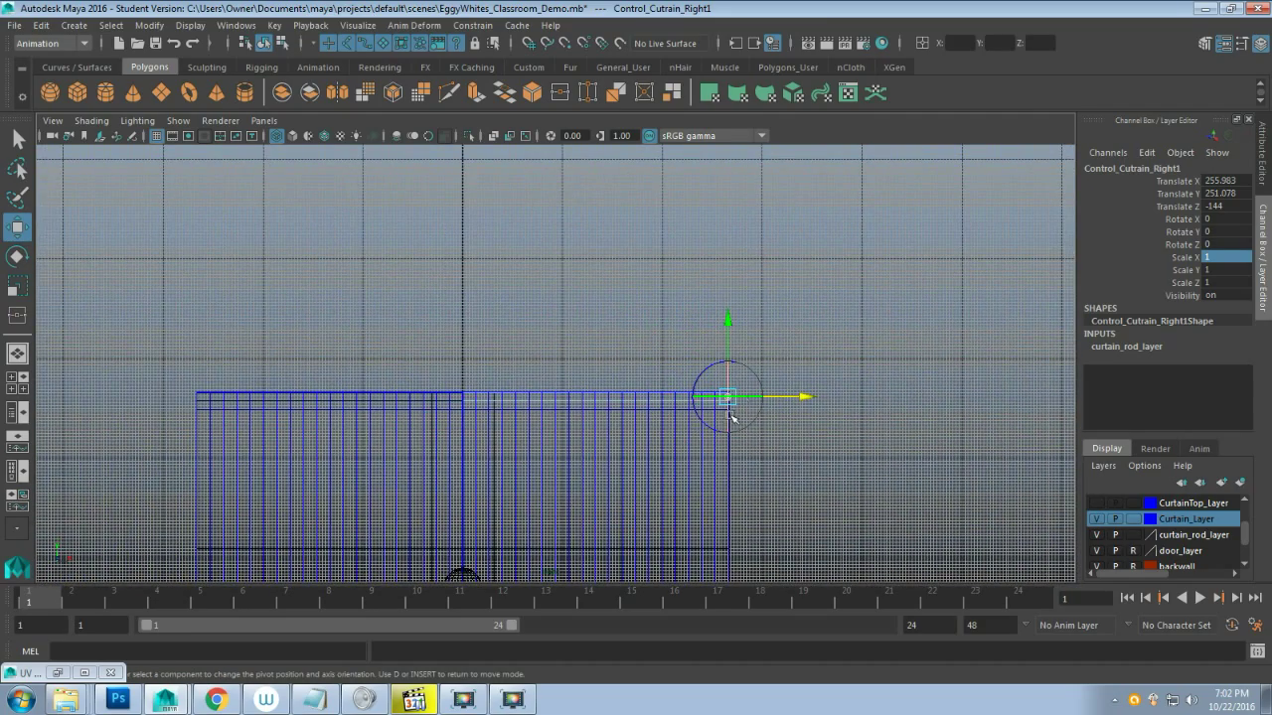
{"action": "key", "text": "space"}
{"action": "key", "text": "space"}
{"action": "left_click_drag", "start_coordinate": [761, 374], "coordinate": [714, 458], "text": "alt"}
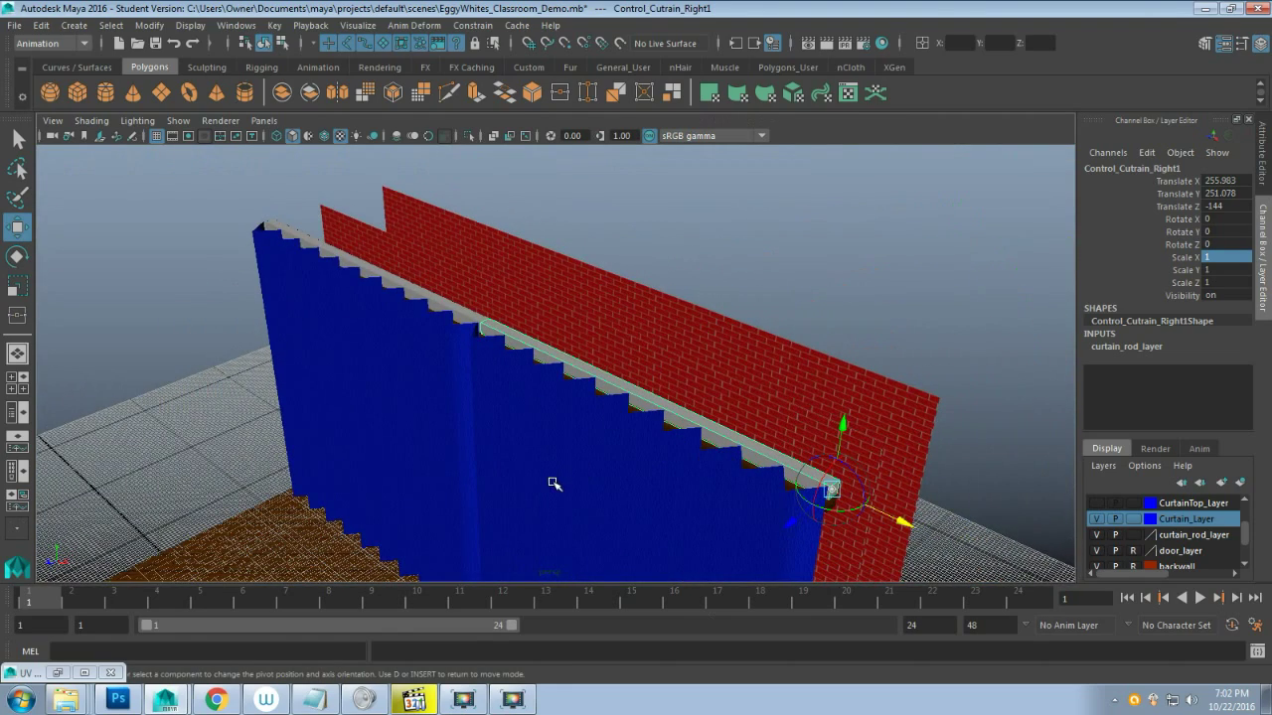
{"action": "key", "text": "d"}
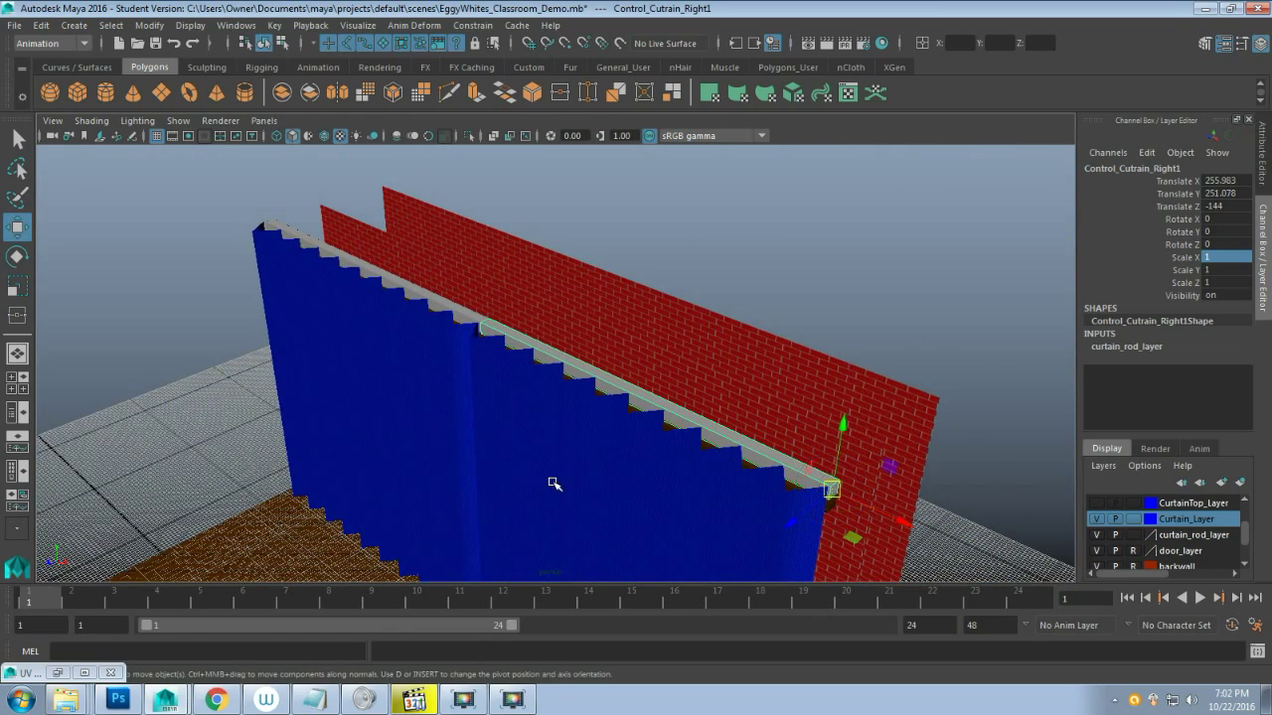
Test scaling the duplicated control along X from its outer-end pivot, and undo the scaling
{"action": "key", "text": "r"}
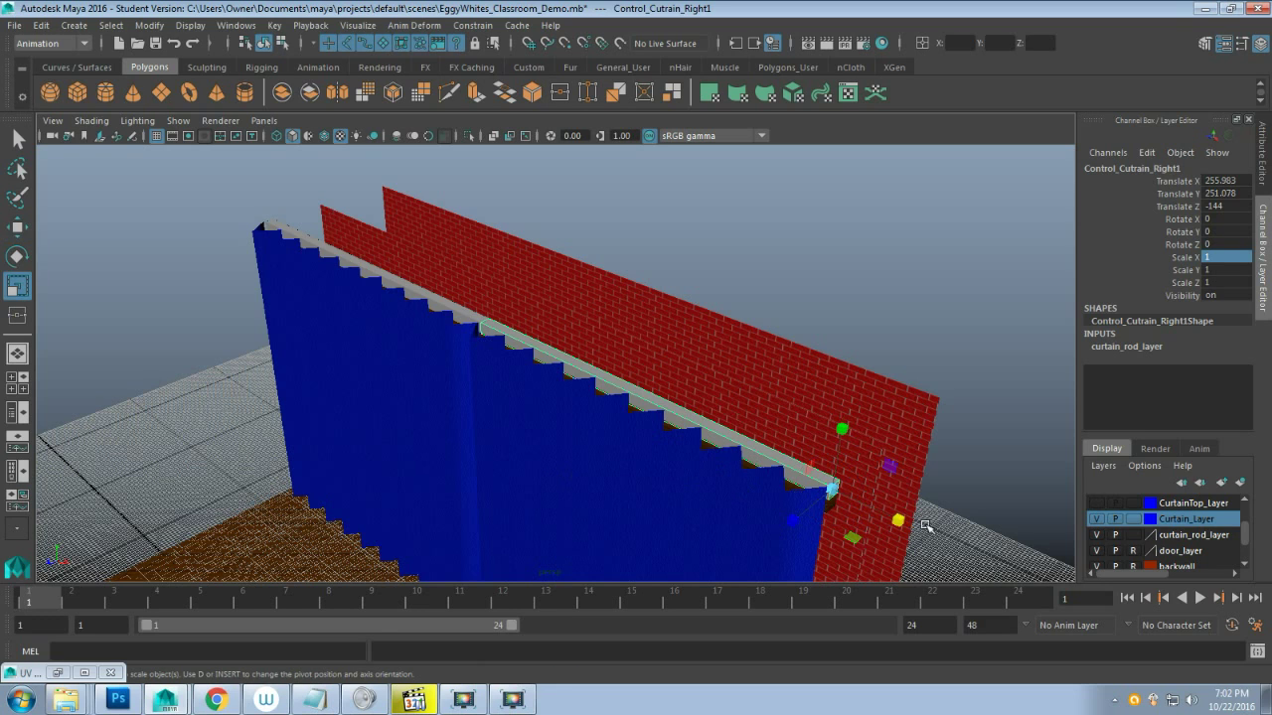
{"action": "mouse_move", "coordinate": [903, 519]}
{"action": "left_mouse_down"}
{"action": "mouse_move", "coordinate": [849, 463]}
{"action": "mouse_move", "coordinate": [898, 490]}
{"action": "mouse_move", "coordinate": [899, 519]}
{"action": "mouse_move", "coordinate": [847, 463]}
{"action": "mouse_move", "coordinate": [909, 512]}
{"action": "mouse_move", "coordinate": [888, 511]}
{"action": "mouse_move", "coordinate": [894, 500]}
{"action": "left_mouse_up"}
{"action": "key", "text": "ctrl+z"}
{"action": "left_click_drag", "start_coordinate": [576, 420], "coordinate": [728, 432], "text": "alt"}
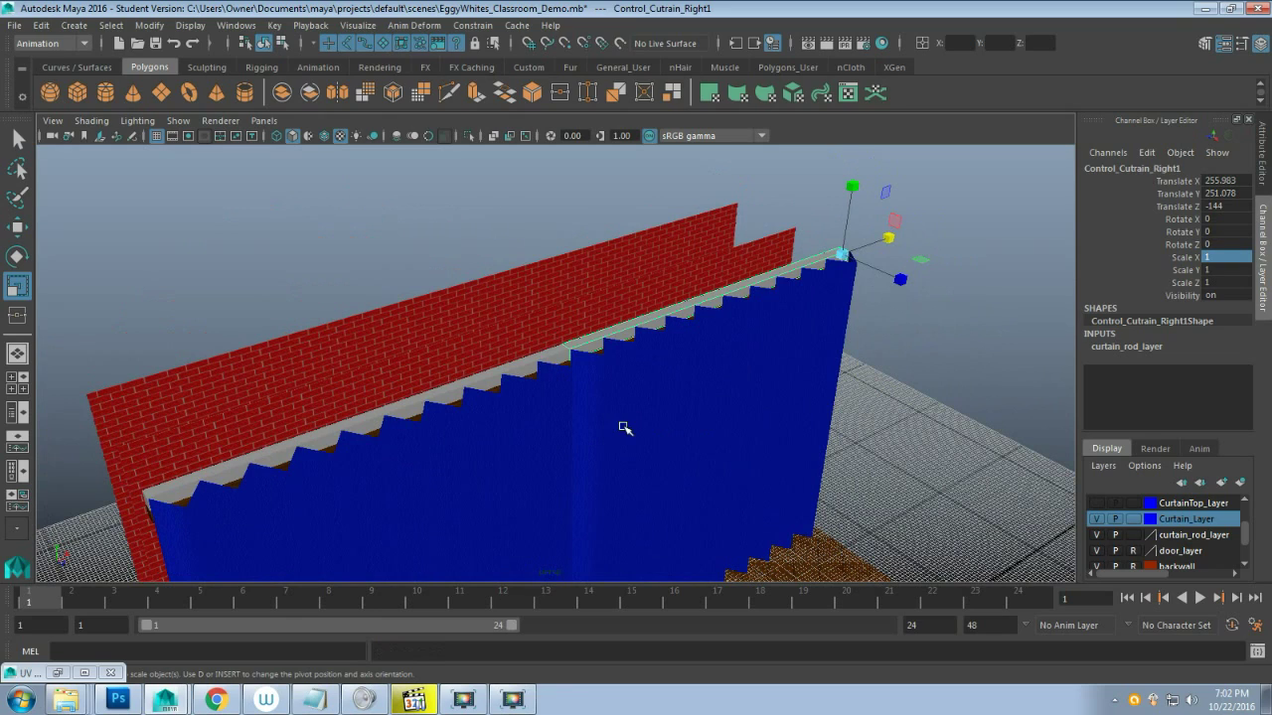
Examine Control_Cutrain_Right and curtain_stage_right in turn to identify the control and the curtain it should drive
{"action": "key", "text": "q"}
{"action": "left_click_drag", "start_coordinate": [489, 459], "coordinate": [511, 382], "text": "alt"}
{"action": "left_click", "coordinate": [463, 378]}
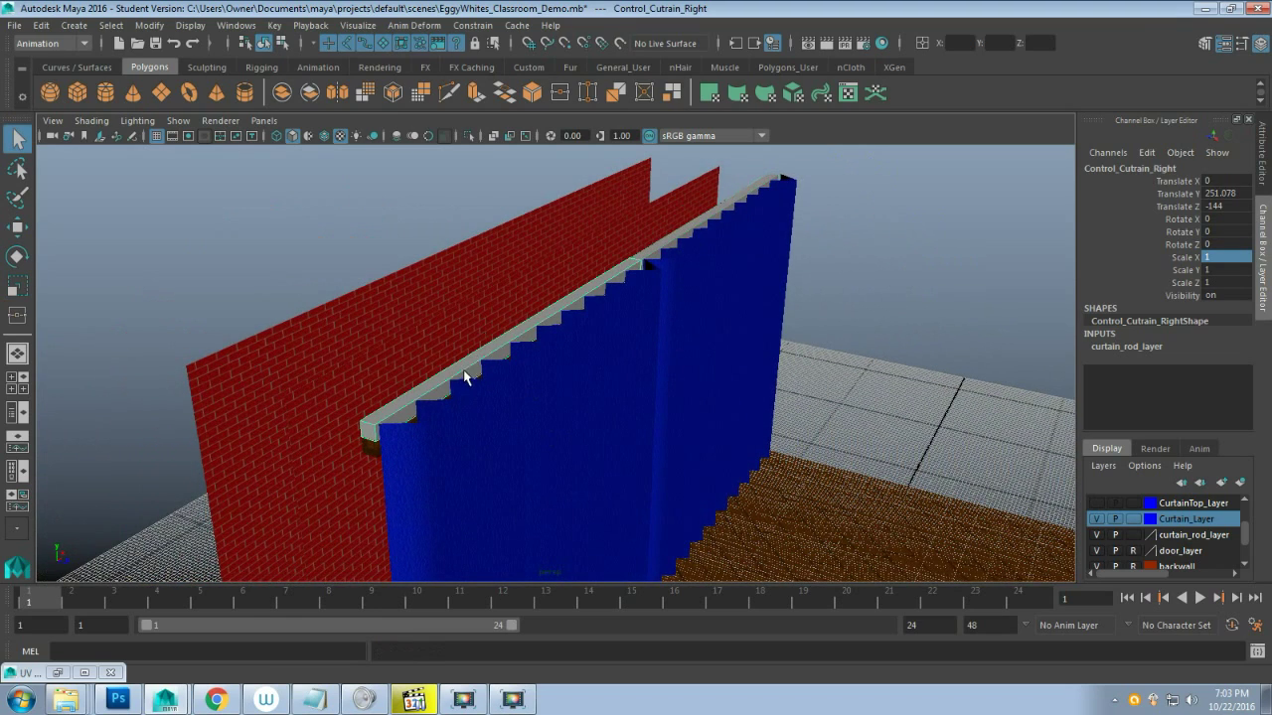
{"action": "left_click", "coordinate": [509, 417]}
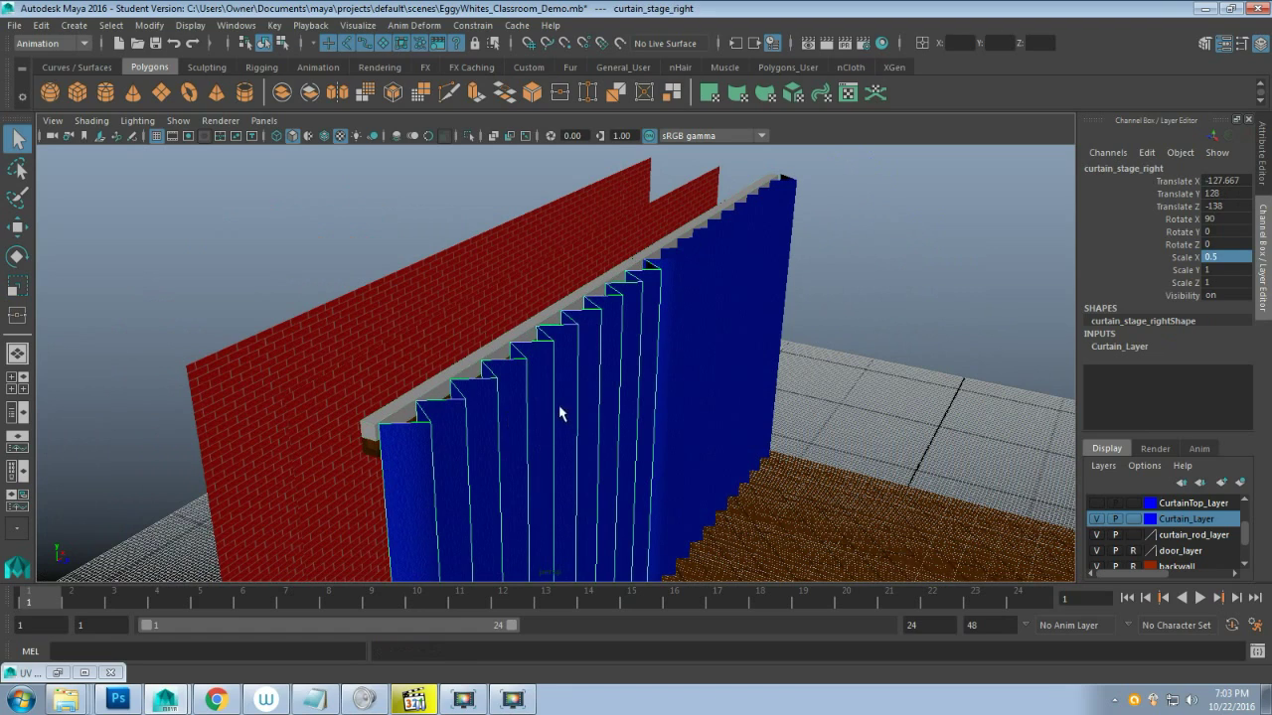
{"action": "left_click", "coordinate": [457, 375]}
{"action": "left_click_drag", "start_coordinate": [600, 364], "coordinate": [541, 376], "text": "alt"}
{"action": "left_click_drag", "start_coordinate": [389, 396], "coordinate": [467, 387], "text": "alt"}
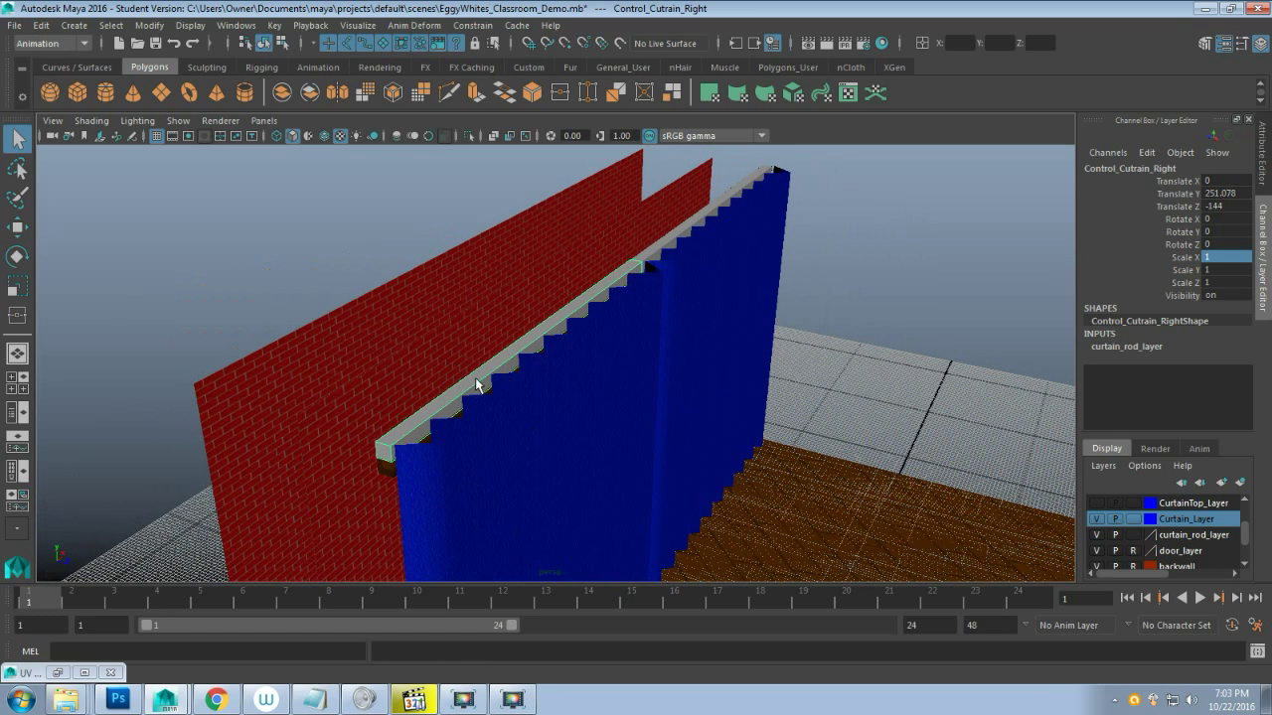
{"action": "left_click", "coordinate": [536, 434]}
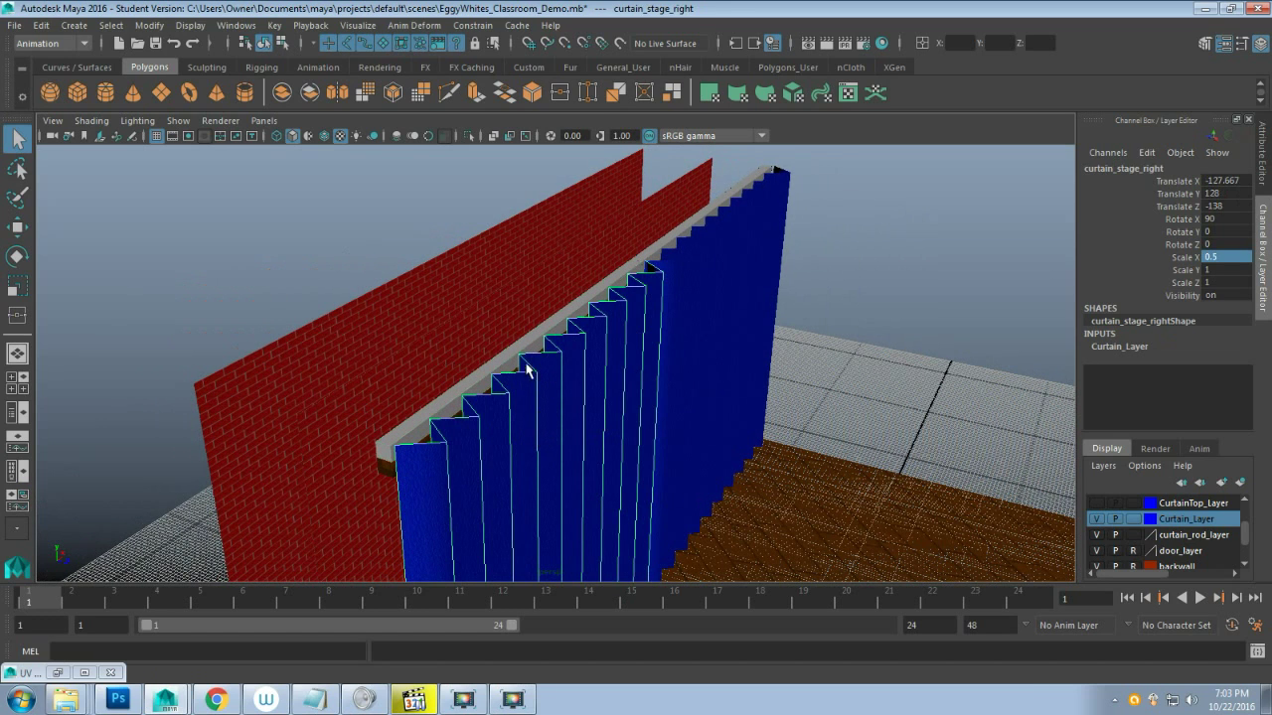
{"action": "left_click", "coordinate": [479, 384]}
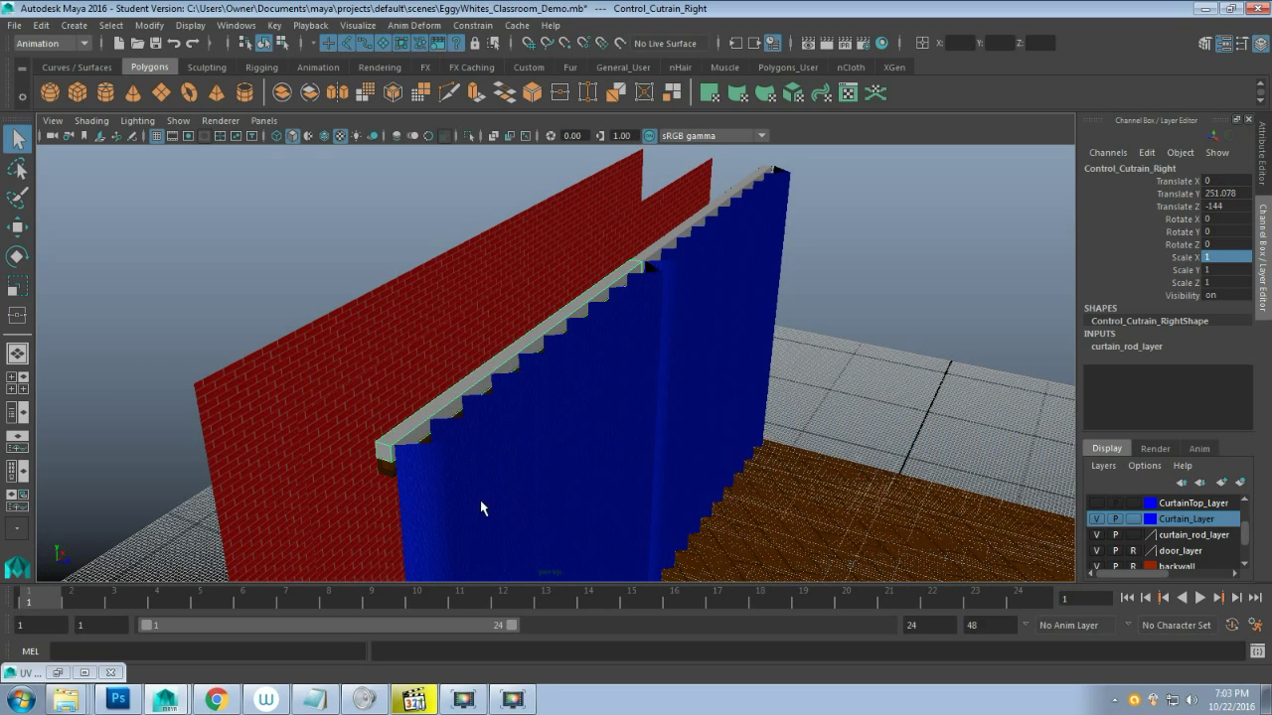
Parent curtain_stage_right to Control_Cutrain_Right, selecting the curtain first and the control last
{"action": "left_click", "coordinate": [563, 509]}
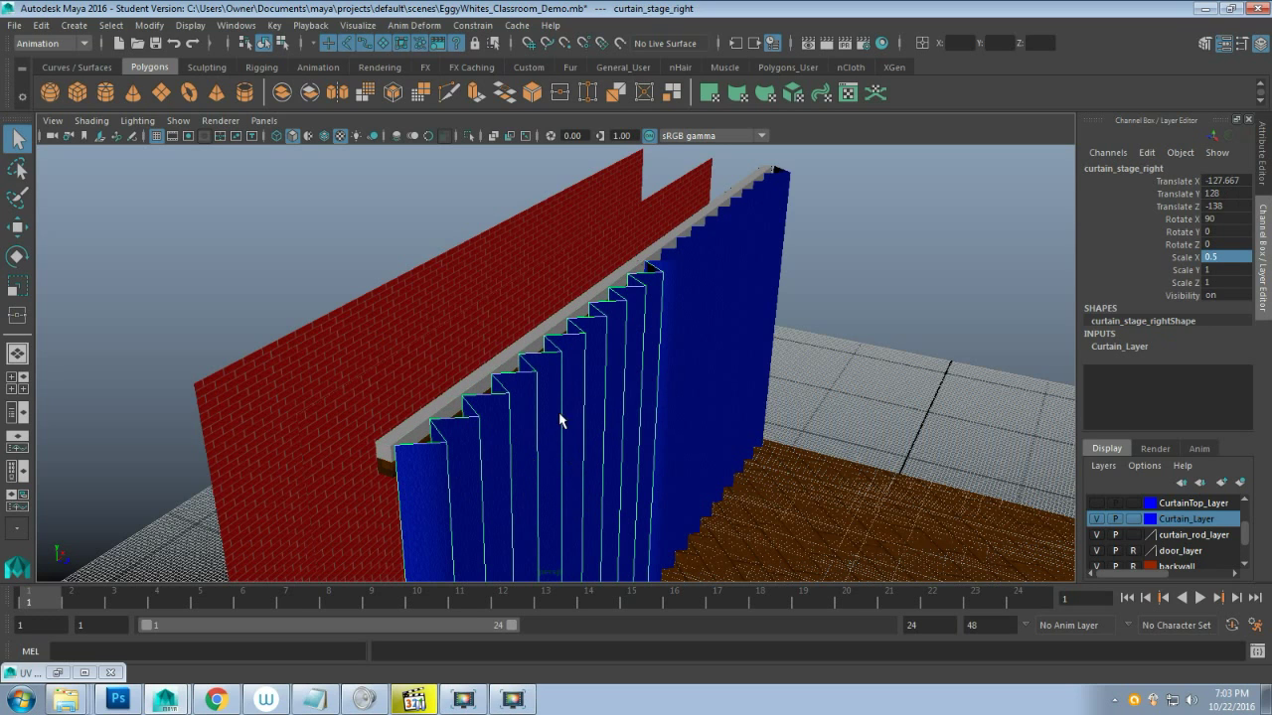
{"action": "left_click", "coordinate": [452, 405]}
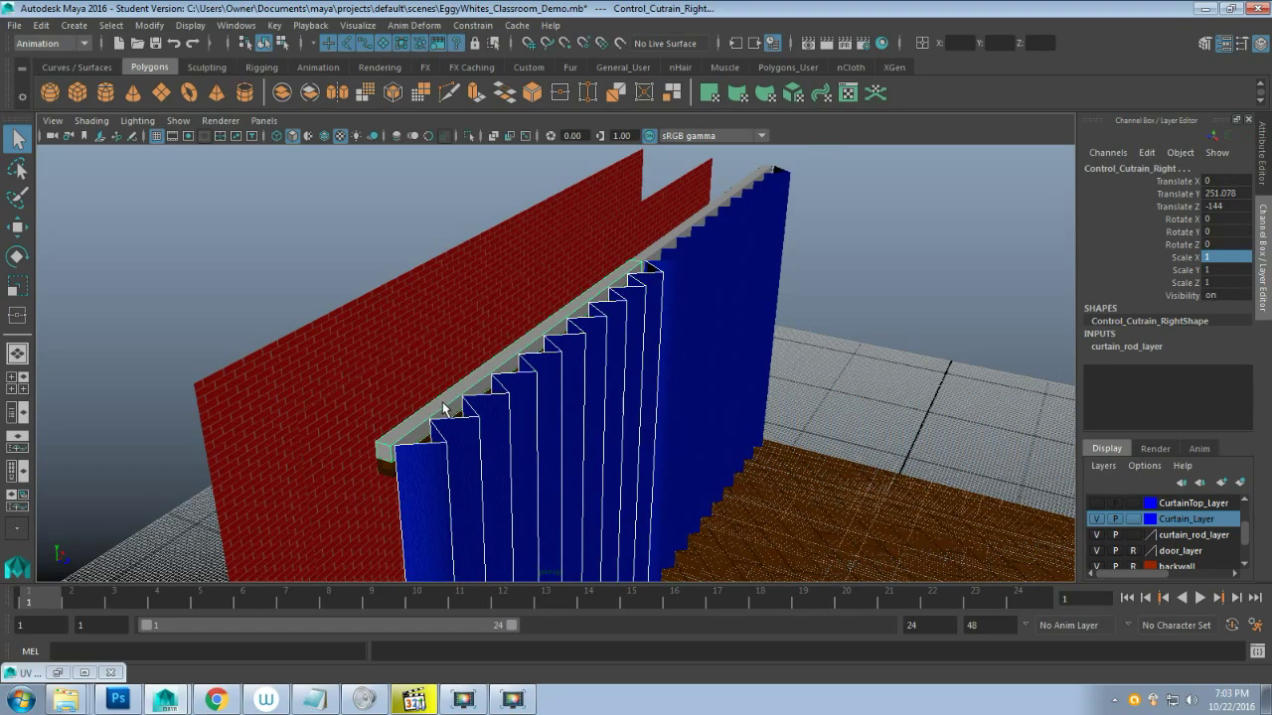
{"action": "scroll", "coordinate": [445, 408], "scroll_direction": "up", "scroll_amount": 3}
{"action": "left_click_drag", "start_coordinate": [377, 420], "coordinate": [400, 404], "text": "alt"}
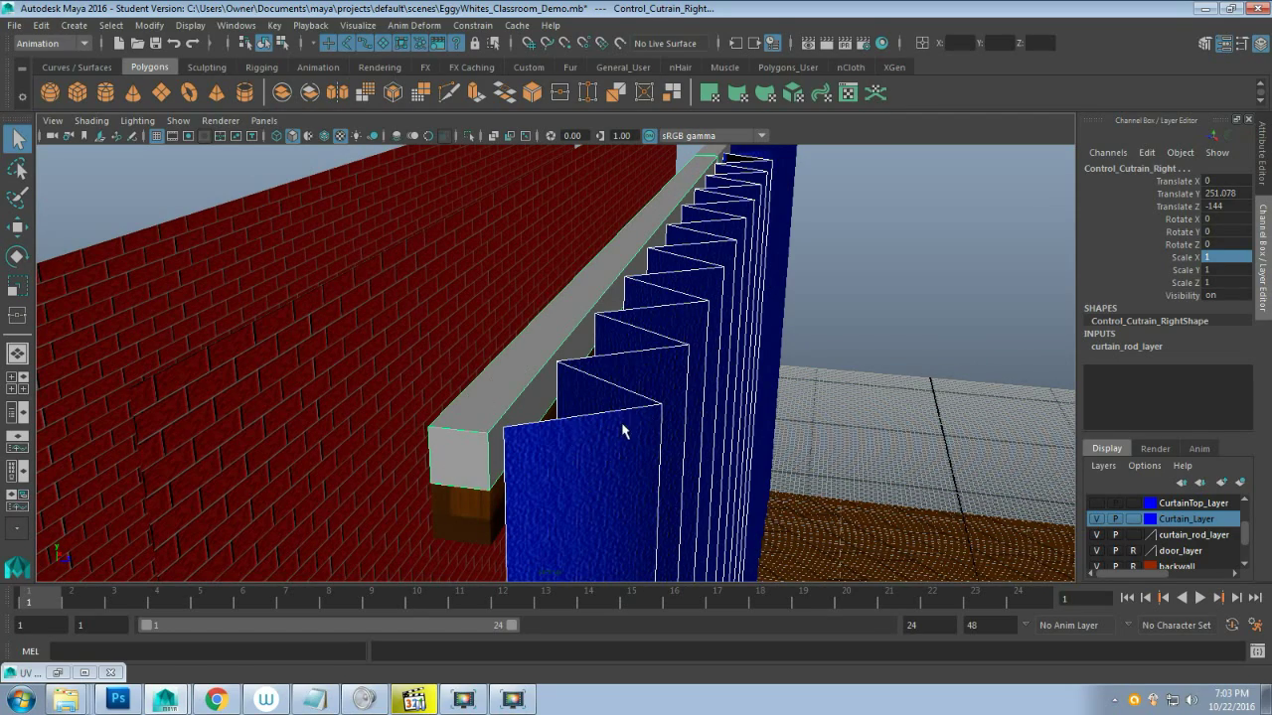
{"action": "scroll", "coordinate": [622, 430], "scroll_direction": "down", "scroll_amount": 5}
{"action": "scroll", "coordinate": [626, 429], "scroll_direction": "up", "scroll_amount": 5}
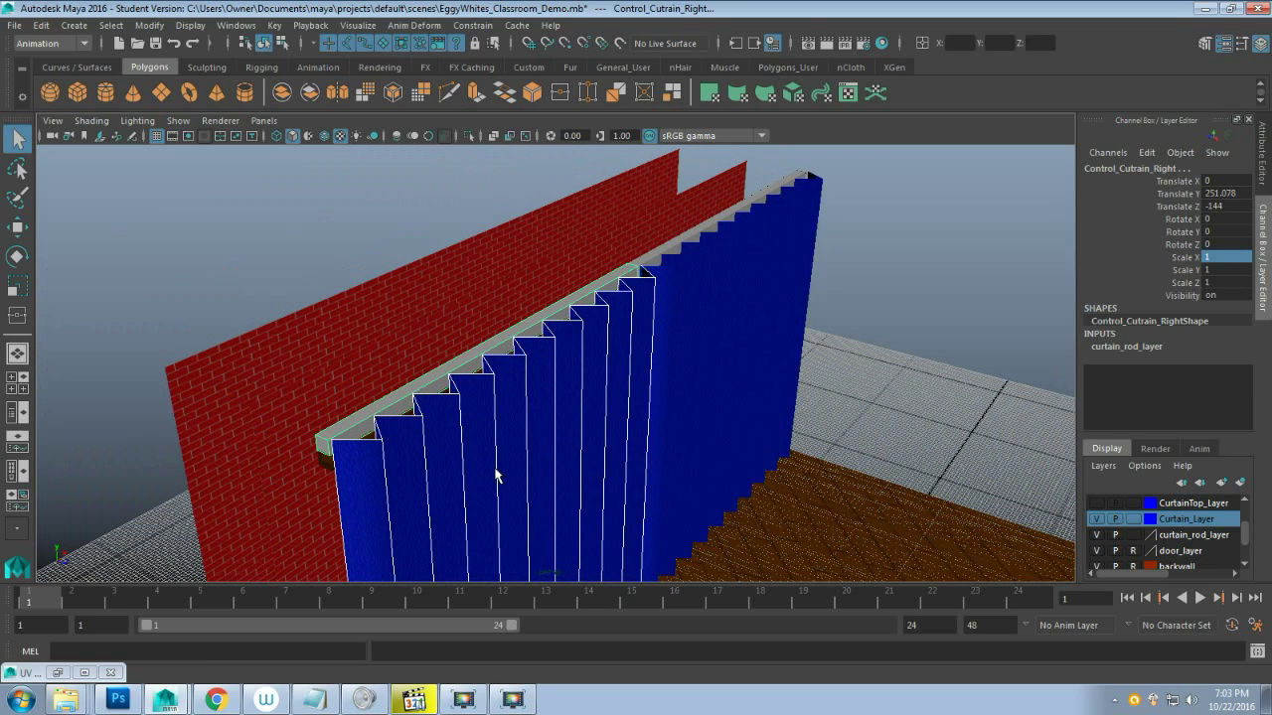
{"action": "key", "text": "Down"}
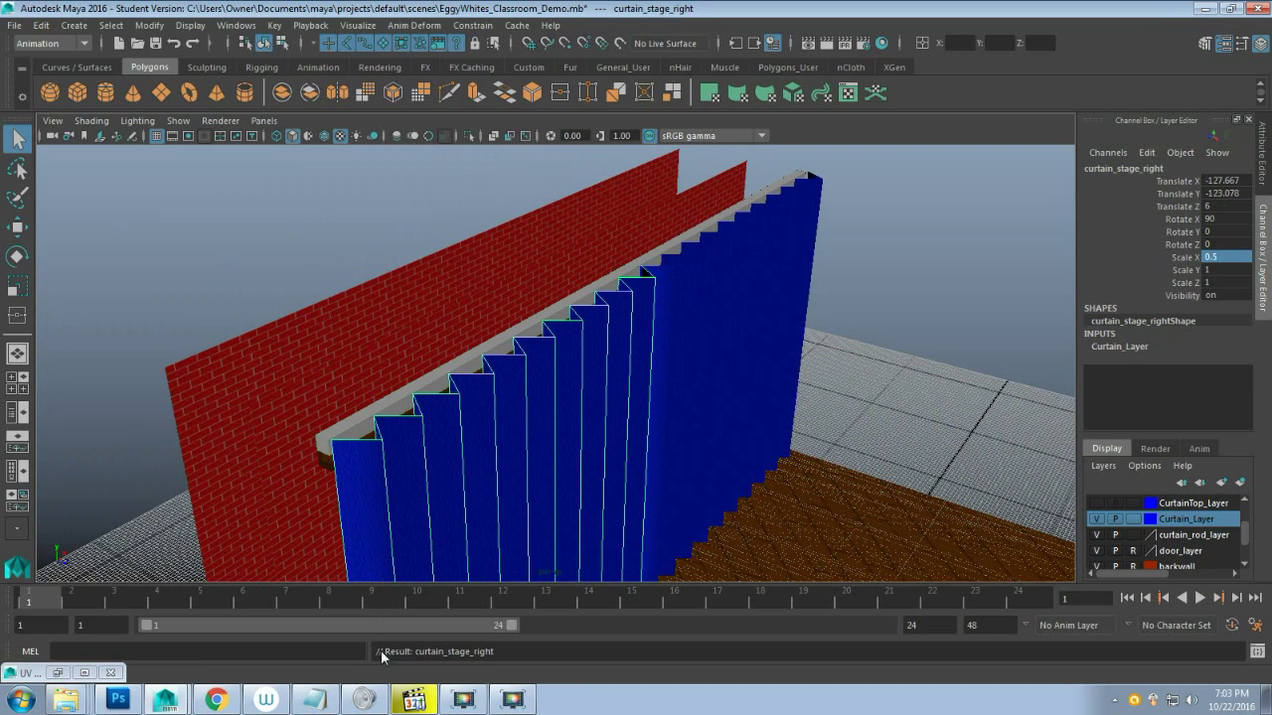
Test moving Control_Cutrain_Right and its child curtain along X, and undo all the test moves
{"action": "left_click", "coordinate": [354, 425]}
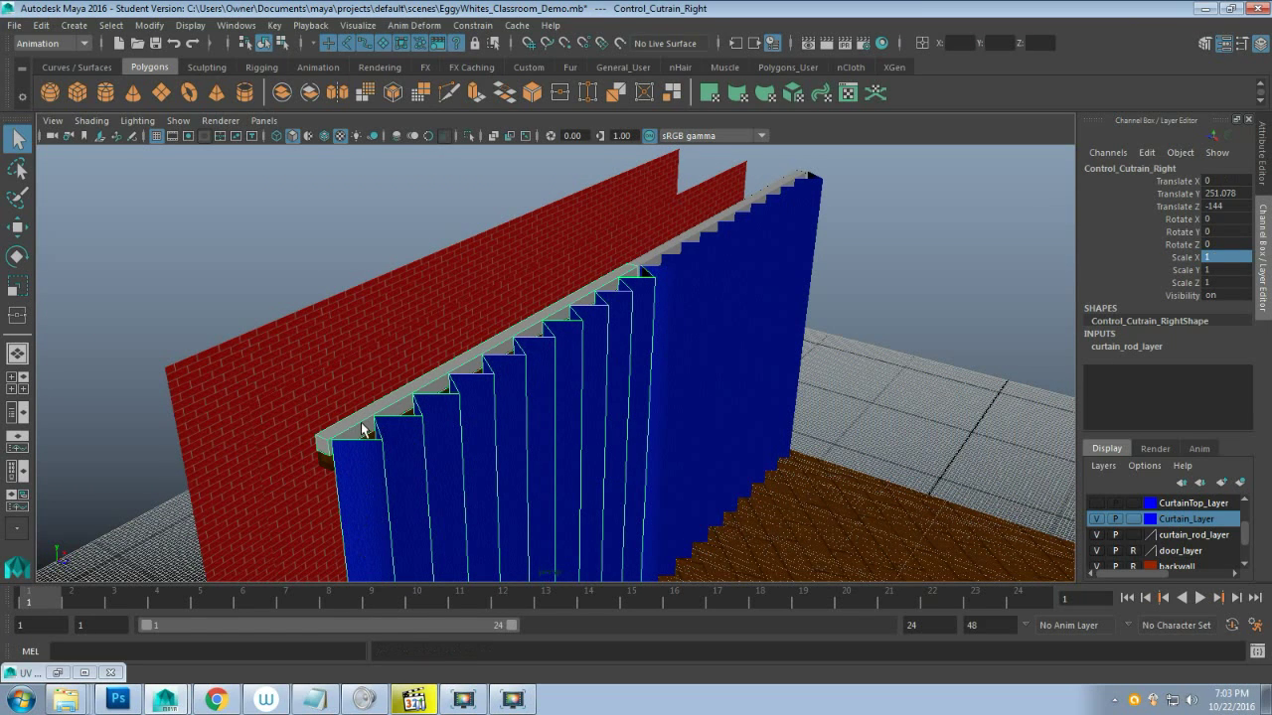
{"action": "key", "text": "w"}
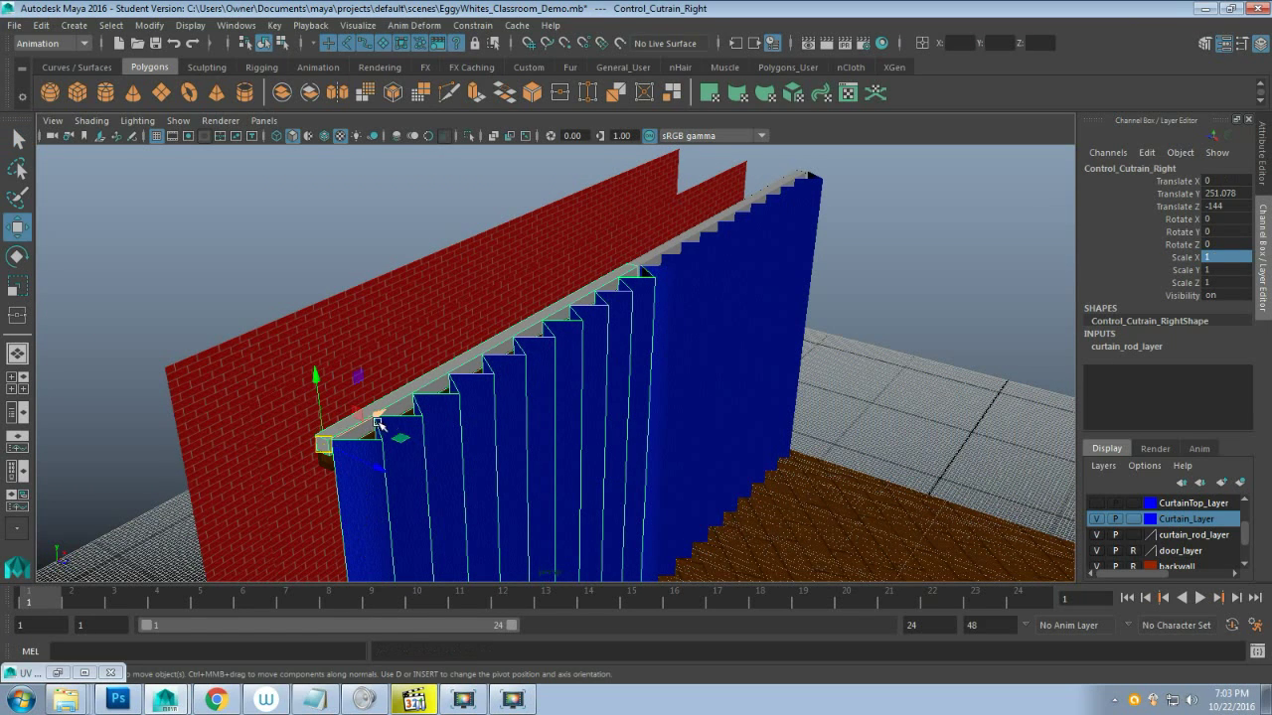
{"action": "left_click_drag", "start_coordinate": [384, 416], "coordinate": [761, 347]}
{"action": "left_click", "coordinate": [477, 490]}
{"action": "left_click", "coordinate": [452, 376]}
{"action": "left_click_drag", "start_coordinate": [273, 473], "coordinate": [490, 333]}
{"action": "key", "text": "ctrl+z"}
{"action": "key", "text": "ctrl+z"}
{"action": "key", "text": "ctrl+z"}
{"action": "key", "text": "ctrl+z"}
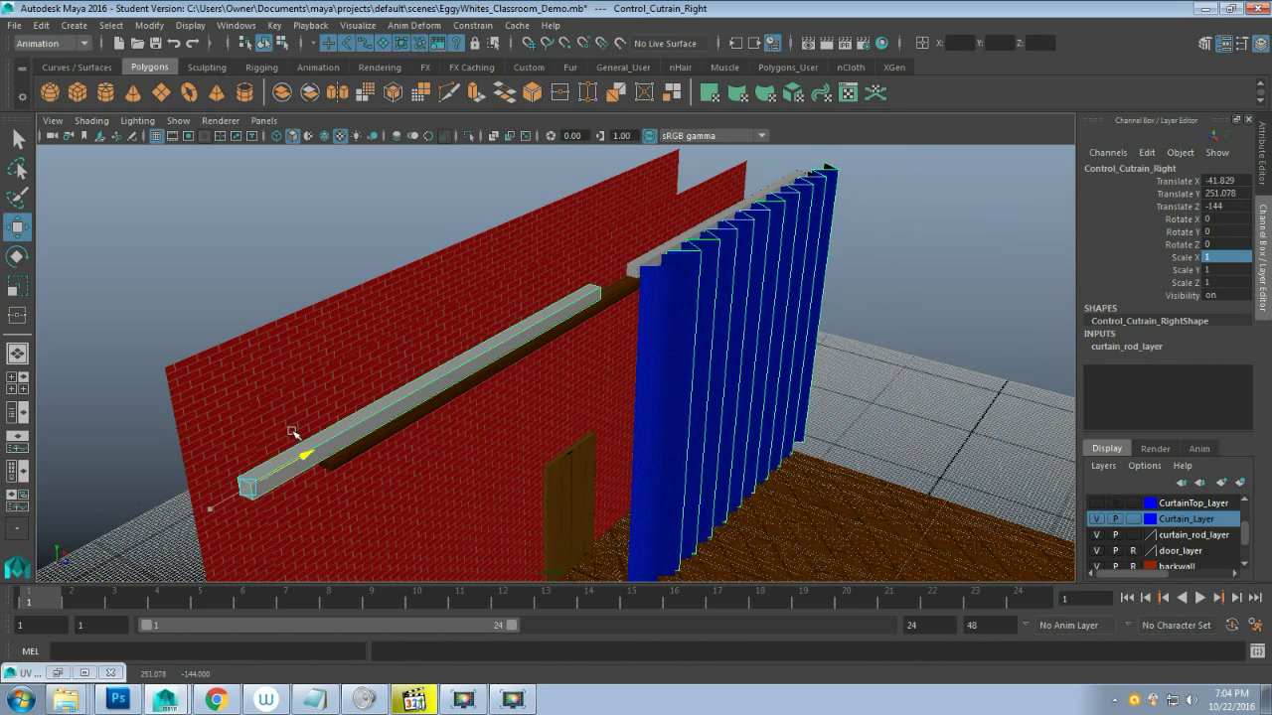
{"action": "key", "text": "ctrl+z"}
{"action": "key", "text": "ctrl+z"}
{"action": "key", "text": "ctrl+z"}
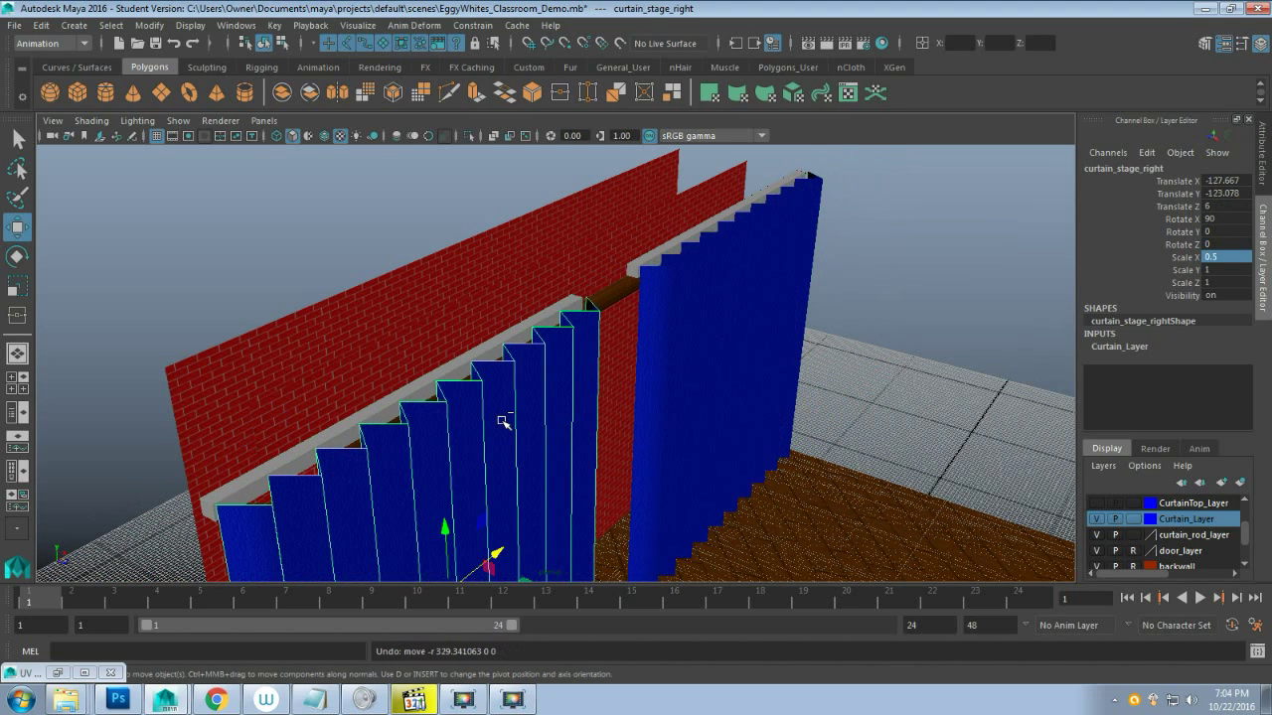
Scale Control_Cutrain_Right along X to about 0.59 so the parented curtain gathers toward its outer end
{"action": "left_click_drag", "start_coordinate": [465, 422], "coordinate": [547, 339], "text": "alt"}
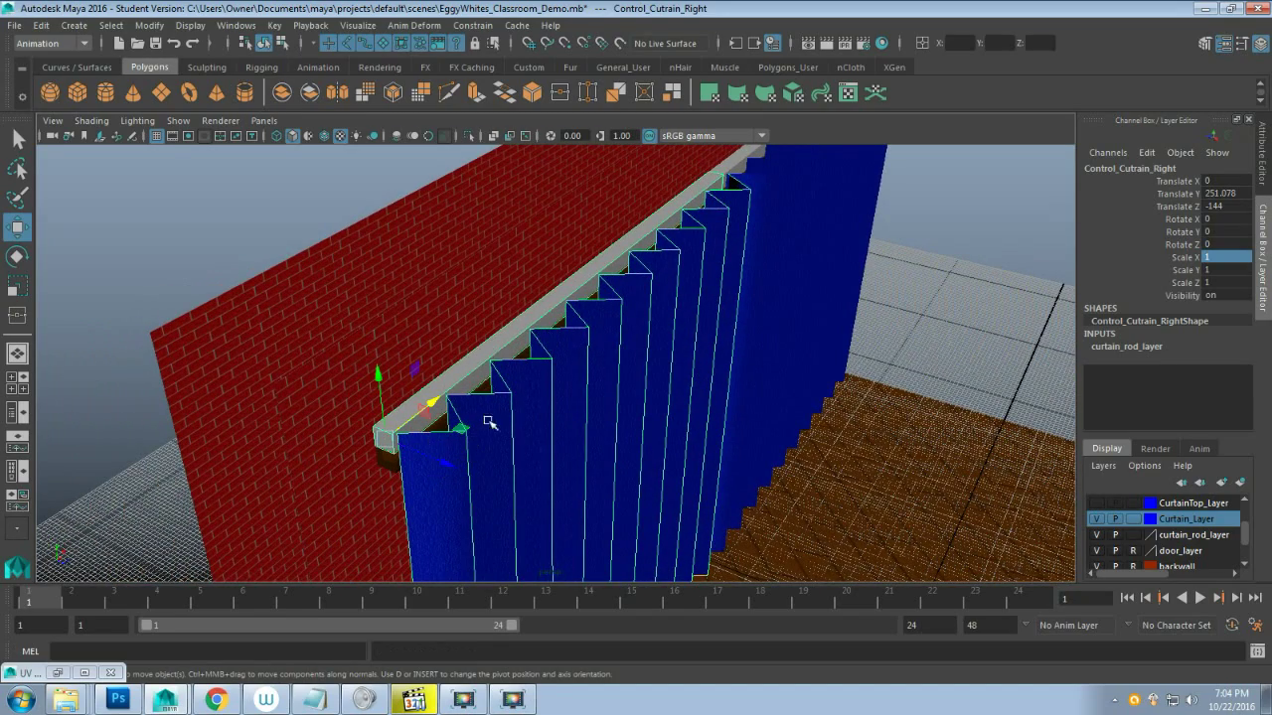
{"action": "key", "text": "r"}
{"action": "mouse_move", "coordinate": [431, 406]}
{"action": "left_mouse_down"}
{"action": "mouse_move", "coordinate": [387, 422]}
{"action": "mouse_move", "coordinate": [428, 406]}
{"action": "left_mouse_up"}
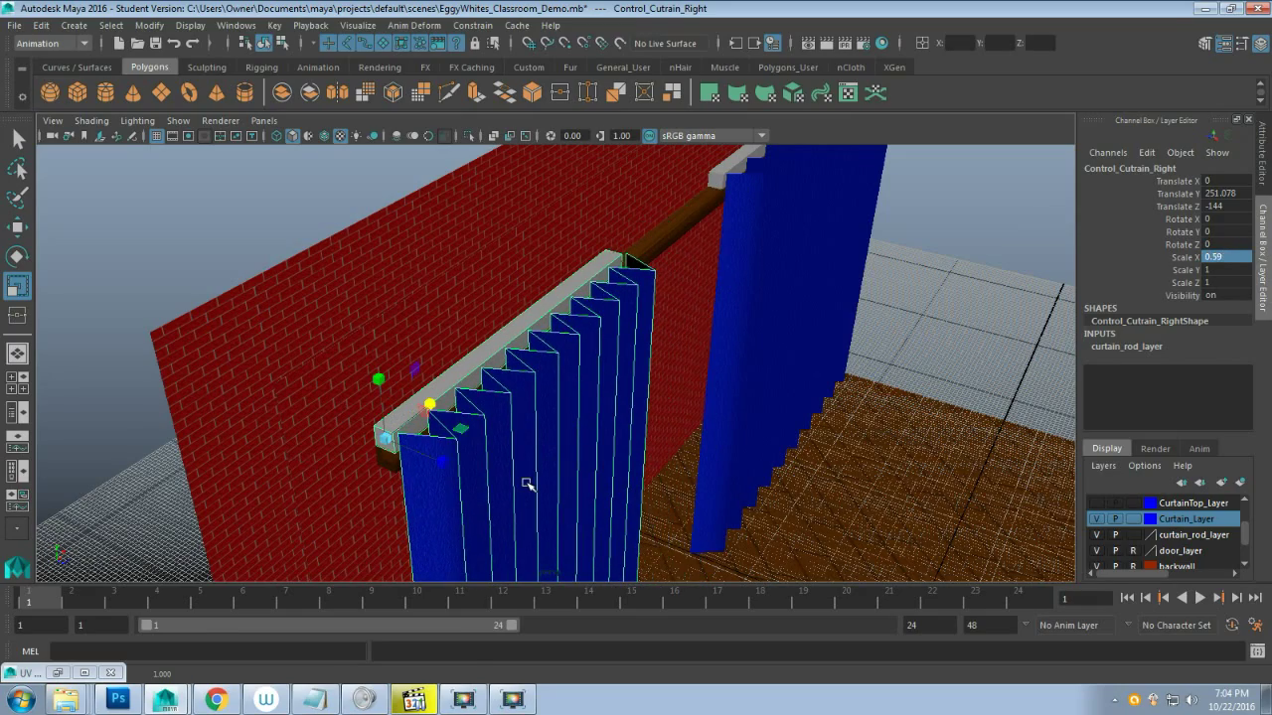
Undo the scaling of Control_Cutrain_Right and rename the control on the other half of the curtain rod Control_Cutrain_Left
{"action": "key", "text": "ctrl+z"}
{"action": "left_click_drag", "start_coordinate": [805, 349], "coordinate": [613, 347], "text": "alt"}
{"action": "key", "text": "shift+d"}
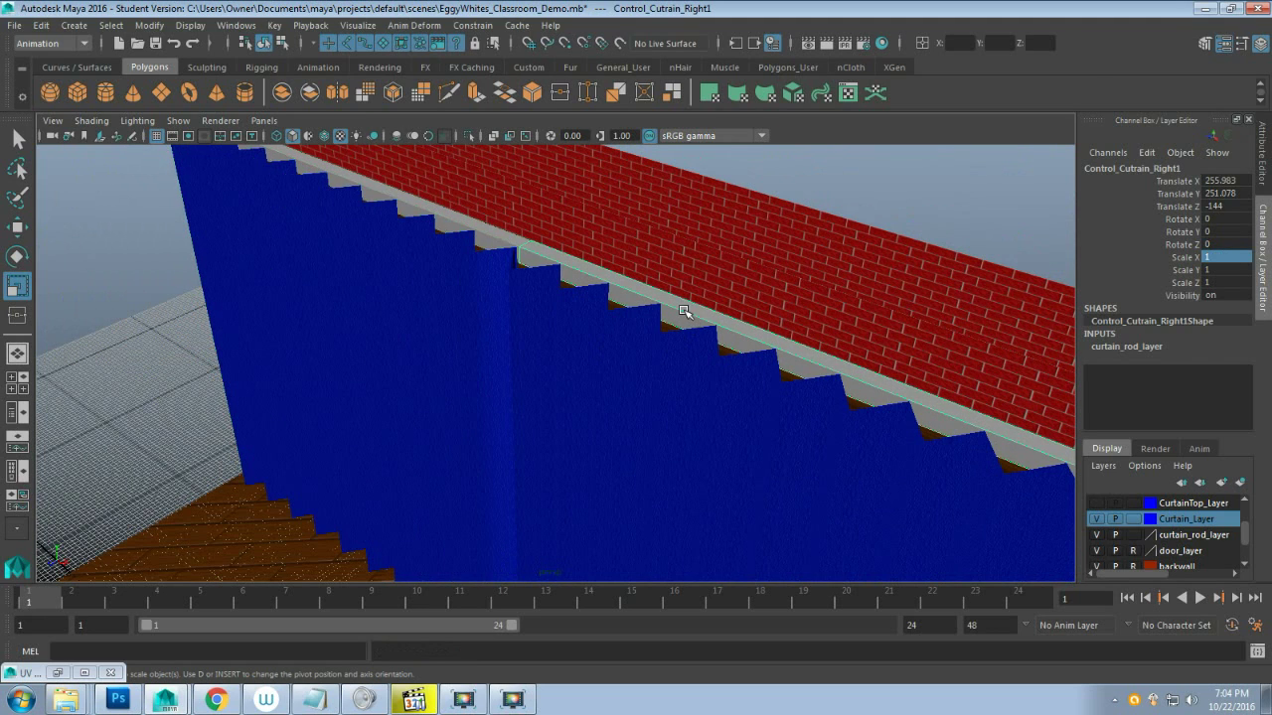
{"action": "double_click", "coordinate": [1121, 167]}
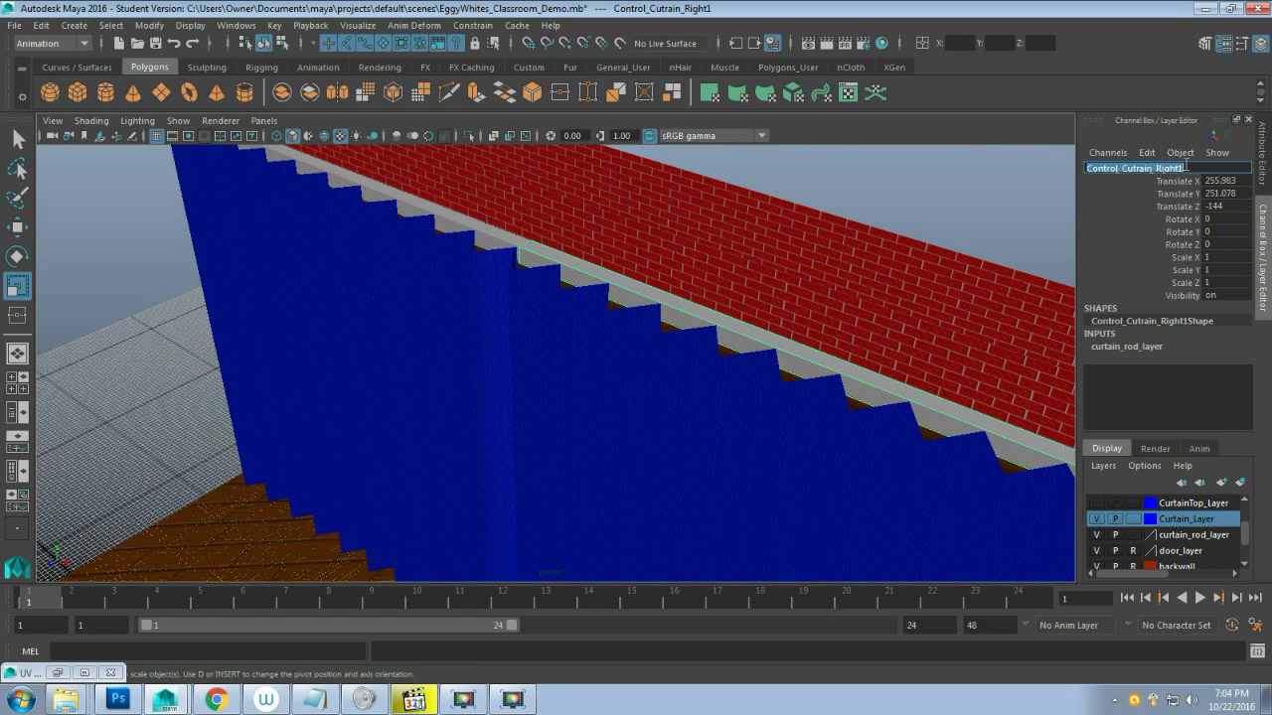
{"action": "left_click", "coordinate": [1195, 171]}
{"action": "key", "text": "BackSpace"}
{"action": "key", "text": "BackSpace"}
{"action": "key", "text": "BackSpace"}
{"action": "key", "text": "BackSpace"}
{"action": "key", "text": "BackSpace"}
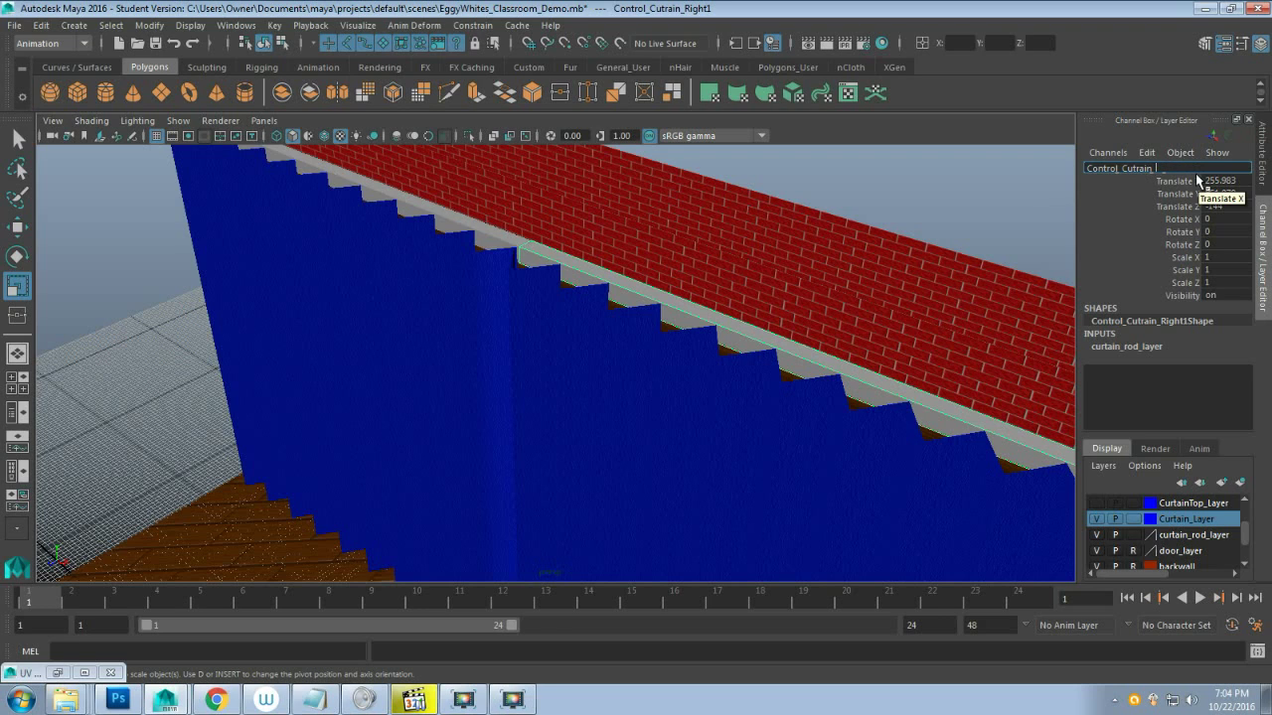
{"action": "type", "text": "Left"}
{"action": "key", "text": "Return"}
Parent curtain_stage_left to Control_Cutrain_Left, selecting the curtain first and the control last
{"action": "left_click_drag", "start_coordinate": [878, 426], "coordinate": [653, 403], "text": "alt"}
{"action": "key", "text": "q"}
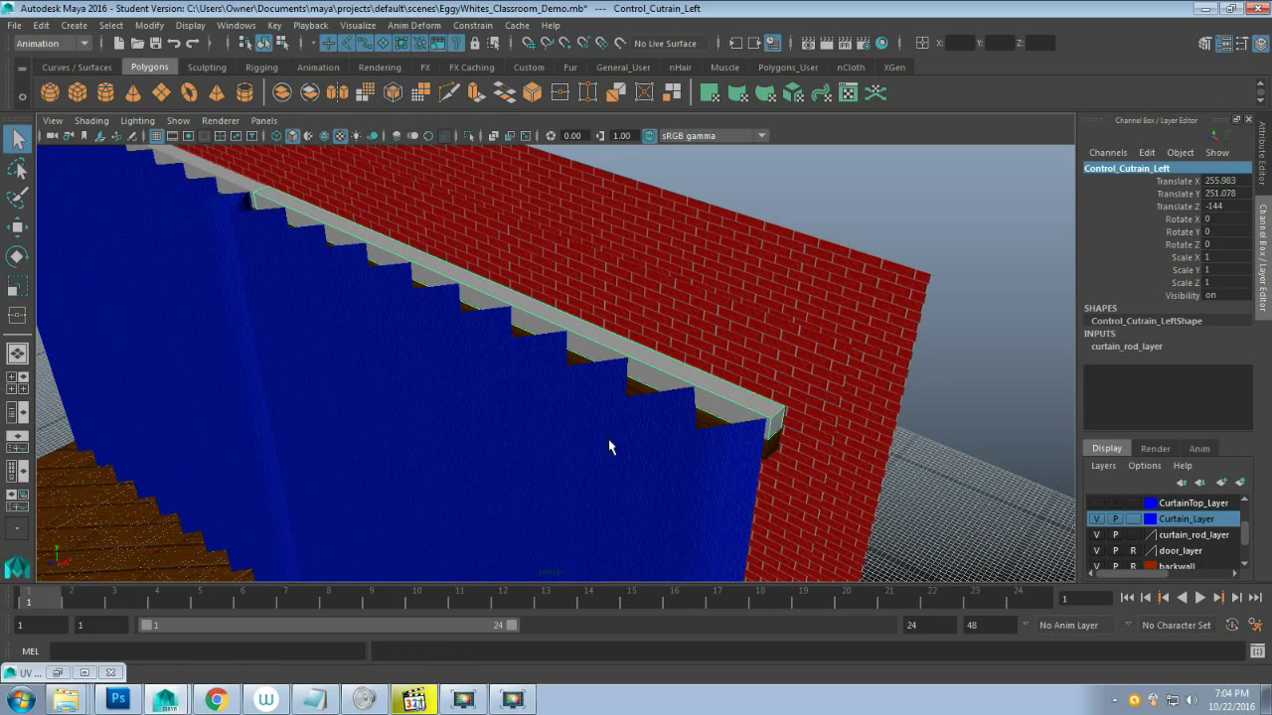
{"action": "left_click", "coordinate": [548, 478]}
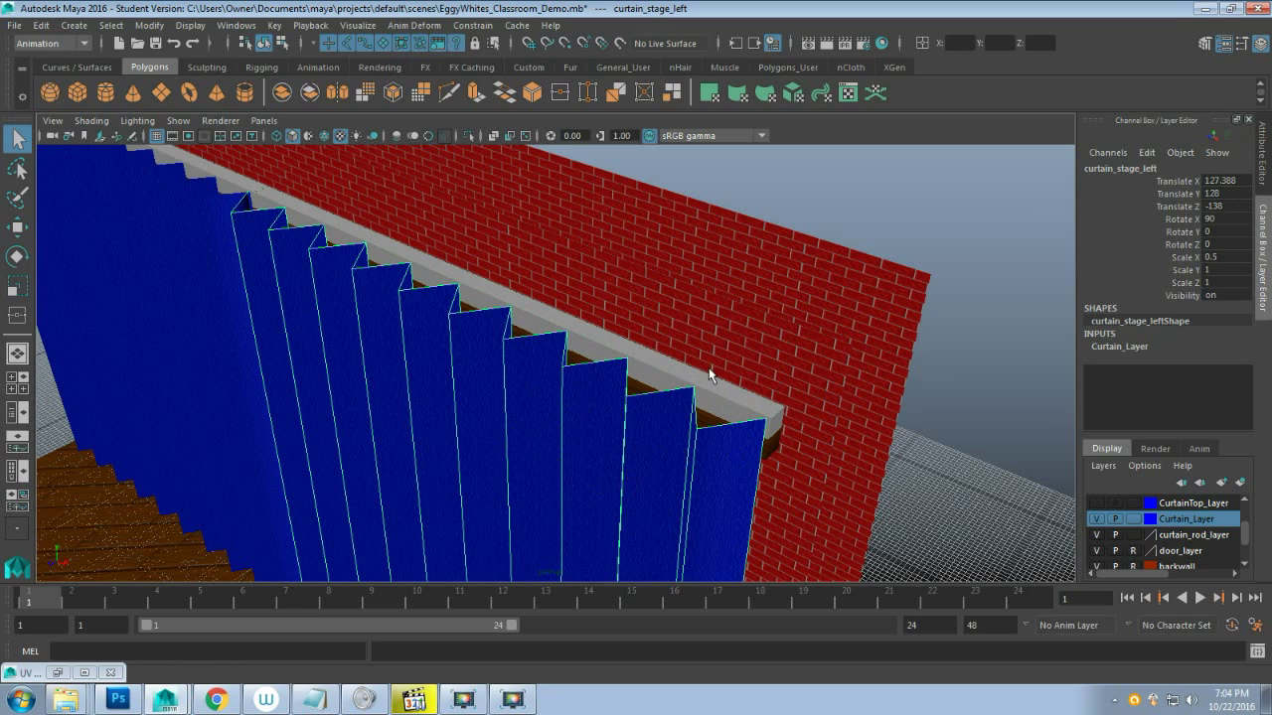
{"action": "left_click", "coordinate": [725, 396]}
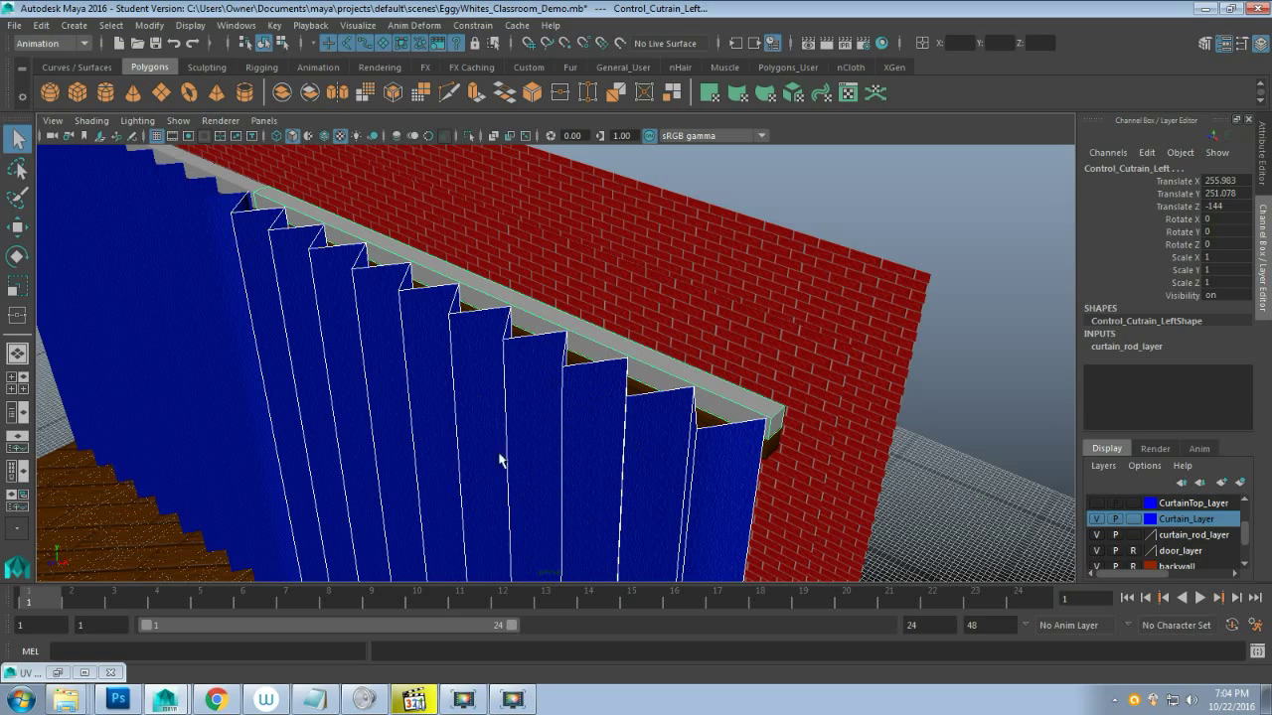
{"action": "left_click", "coordinate": [584, 497]}
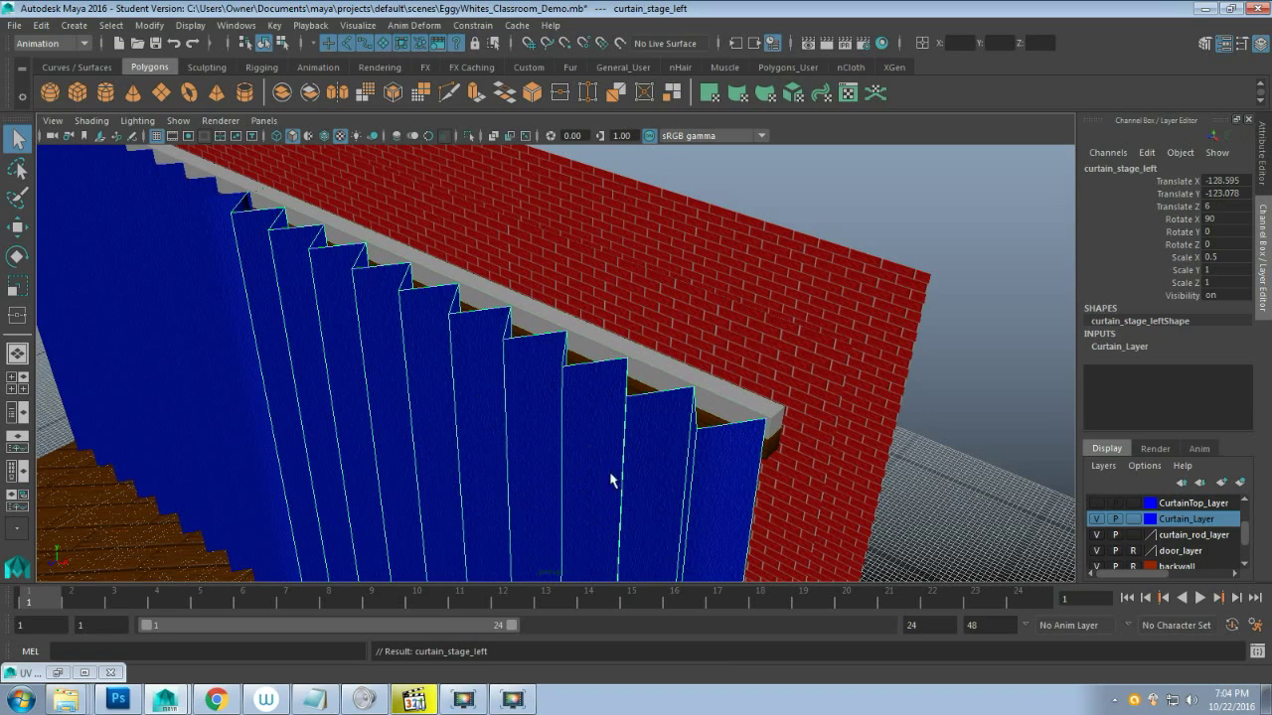
Test scaling Control_Cutrain_Left with its child curtain along X, and undo the test scaling
{"action": "left_click", "coordinate": [733, 412]}
{"action": "left_click_drag", "start_coordinate": [722, 410], "coordinate": [682, 404], "text": "alt"}
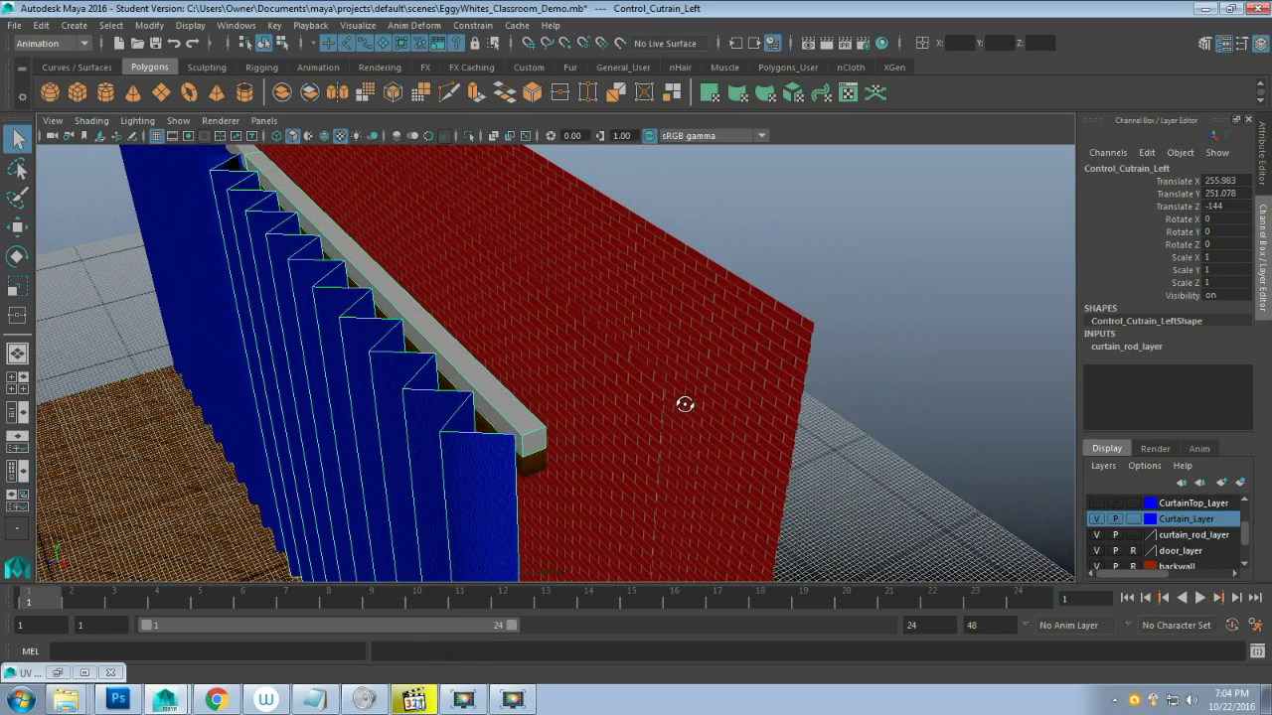
{"action": "left_click_drag", "start_coordinate": [500, 437], "coordinate": [515, 429], "text": "alt"}
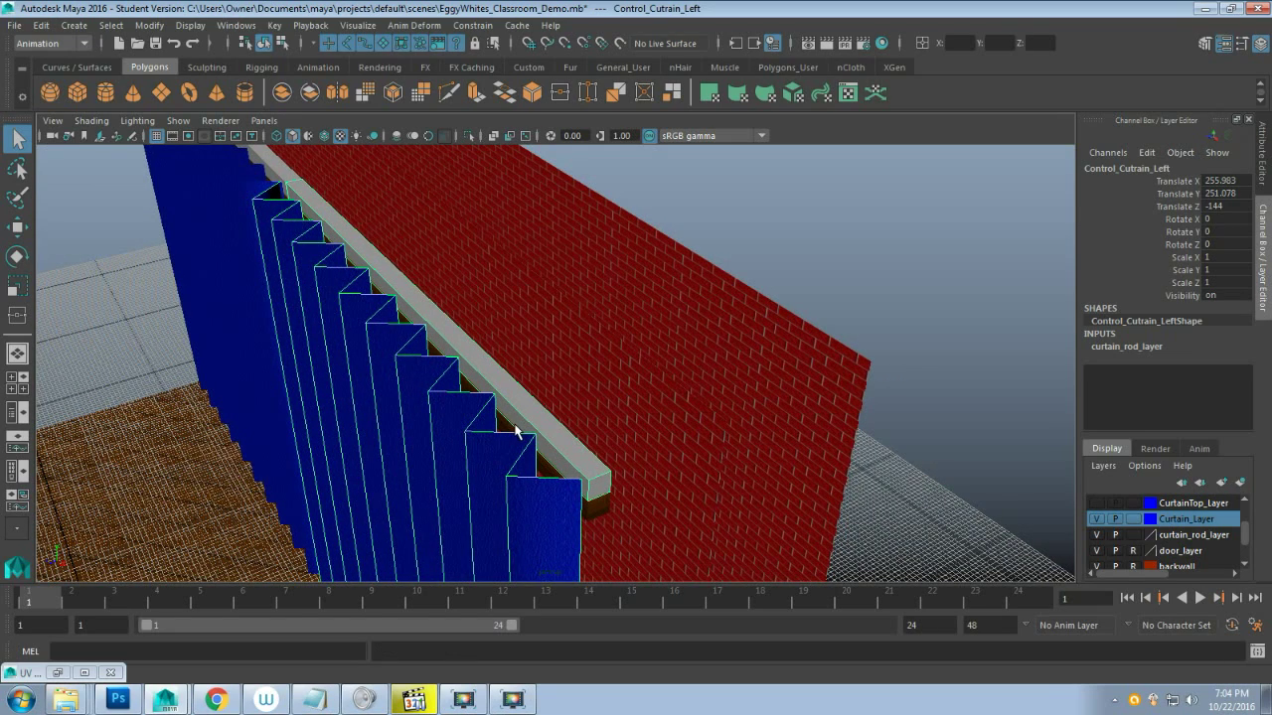
{"action": "key", "text": "r"}
{"action": "left_click_drag", "start_coordinate": [639, 525], "coordinate": [610, 499]}
{"action": "key", "text": "ctrl+z"}
Examine how easily the rod controls can be picked apart from the curtains by selecting them in turn from the stage front
{"action": "left_click_drag", "start_coordinate": [378, 434], "coordinate": [542, 421], "text": "alt"}
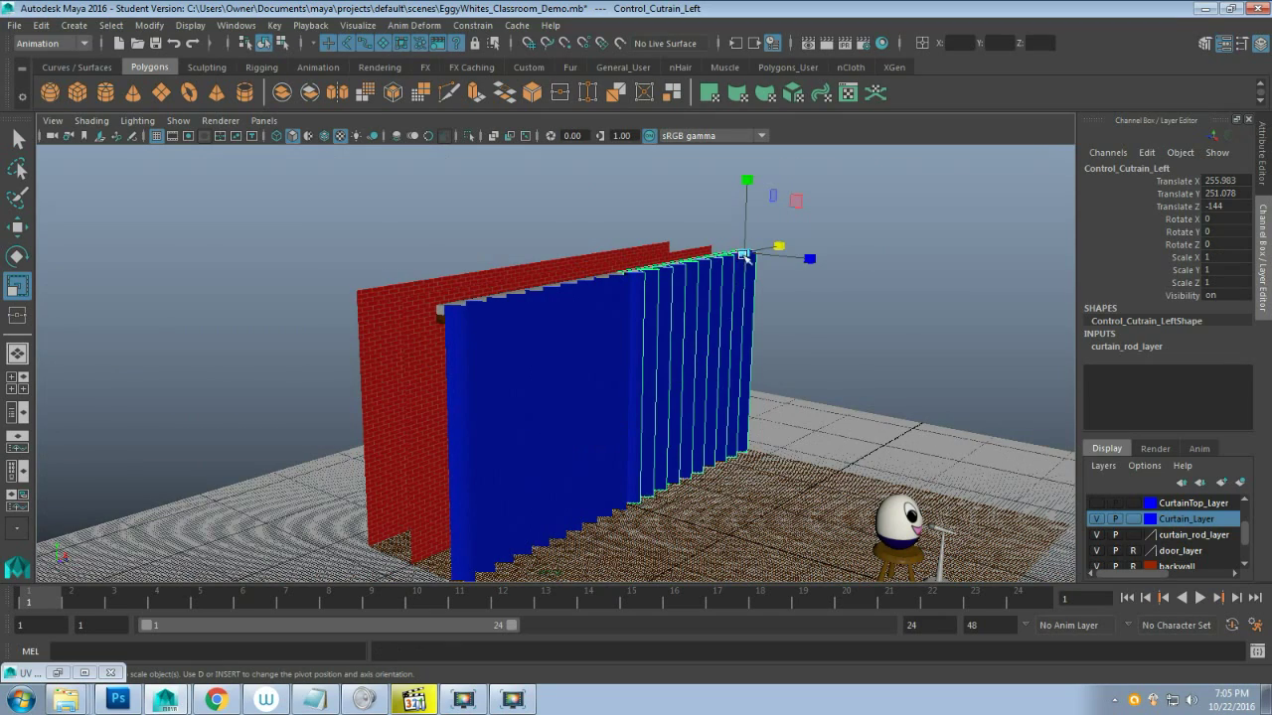
{"action": "scroll", "coordinate": [805, 438], "scroll_direction": "up", "scroll_amount": 2}
{"action": "middle_click_drag", "start_coordinate": [812, 440], "coordinate": [794, 422], "text": "alt"}
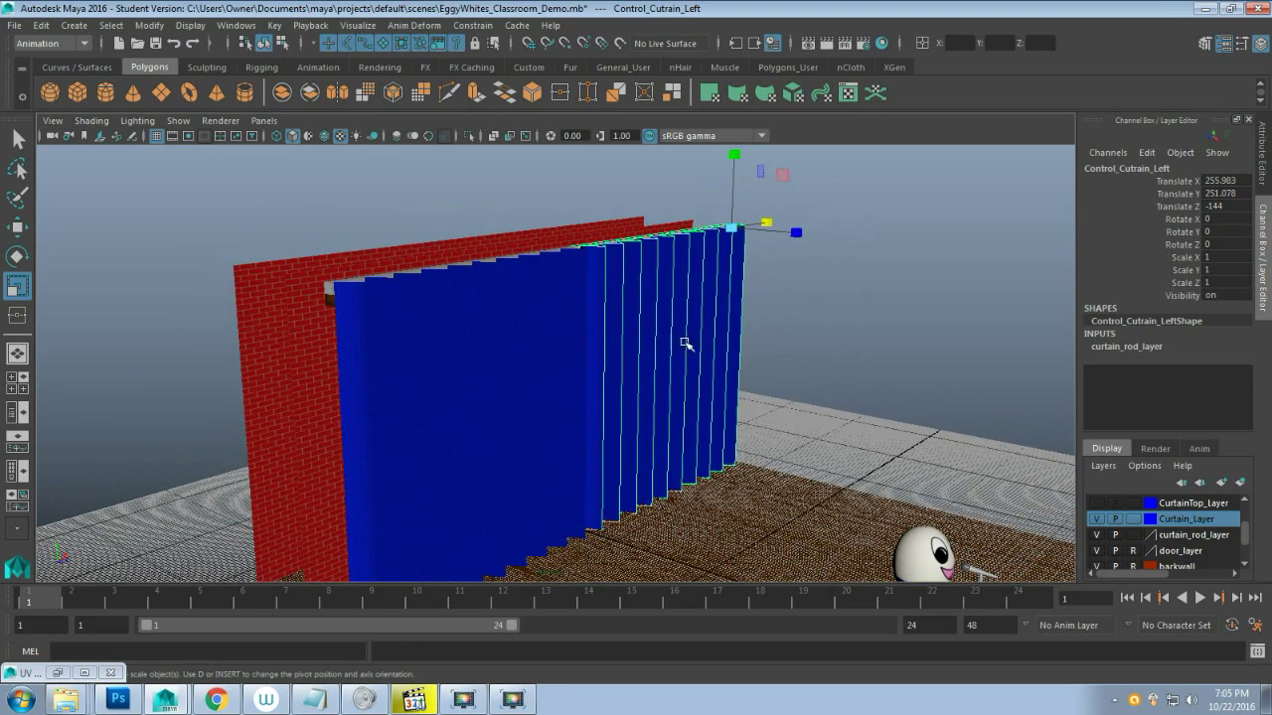
{"action": "left_click", "coordinate": [793, 364]}
{"action": "left_click", "coordinate": [465, 265]}
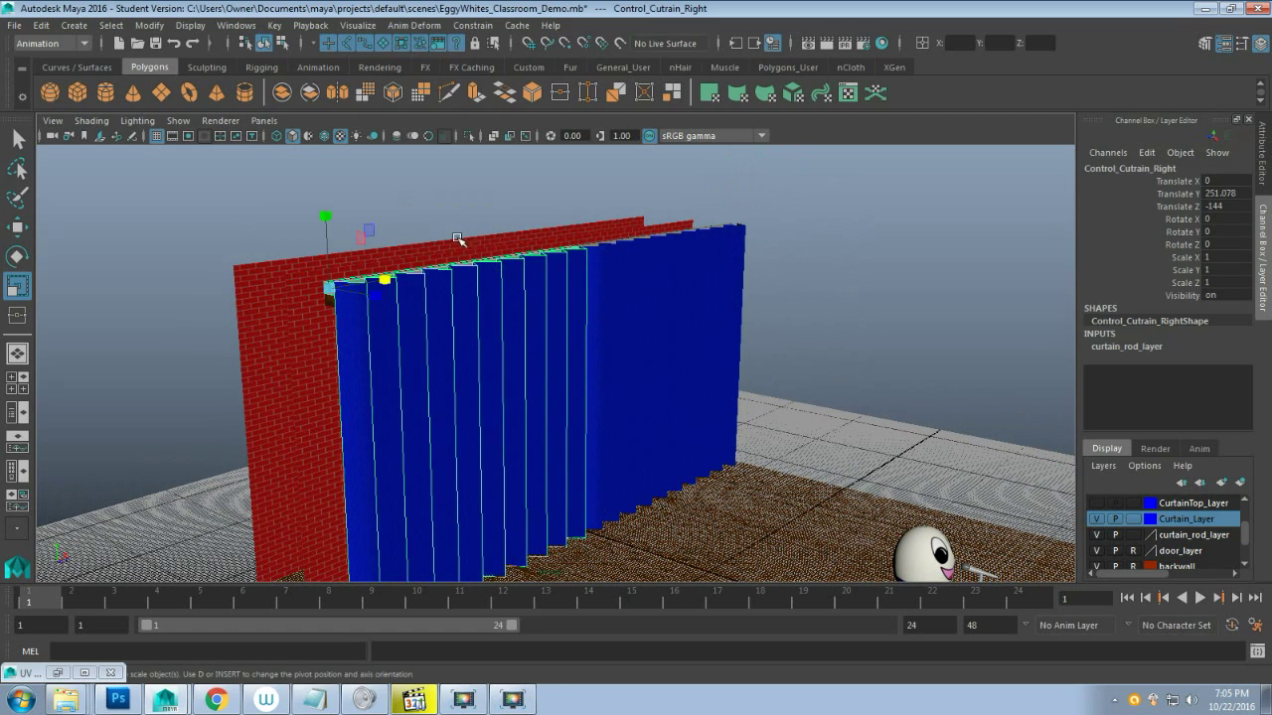
{"action": "left_click", "coordinate": [629, 249]}
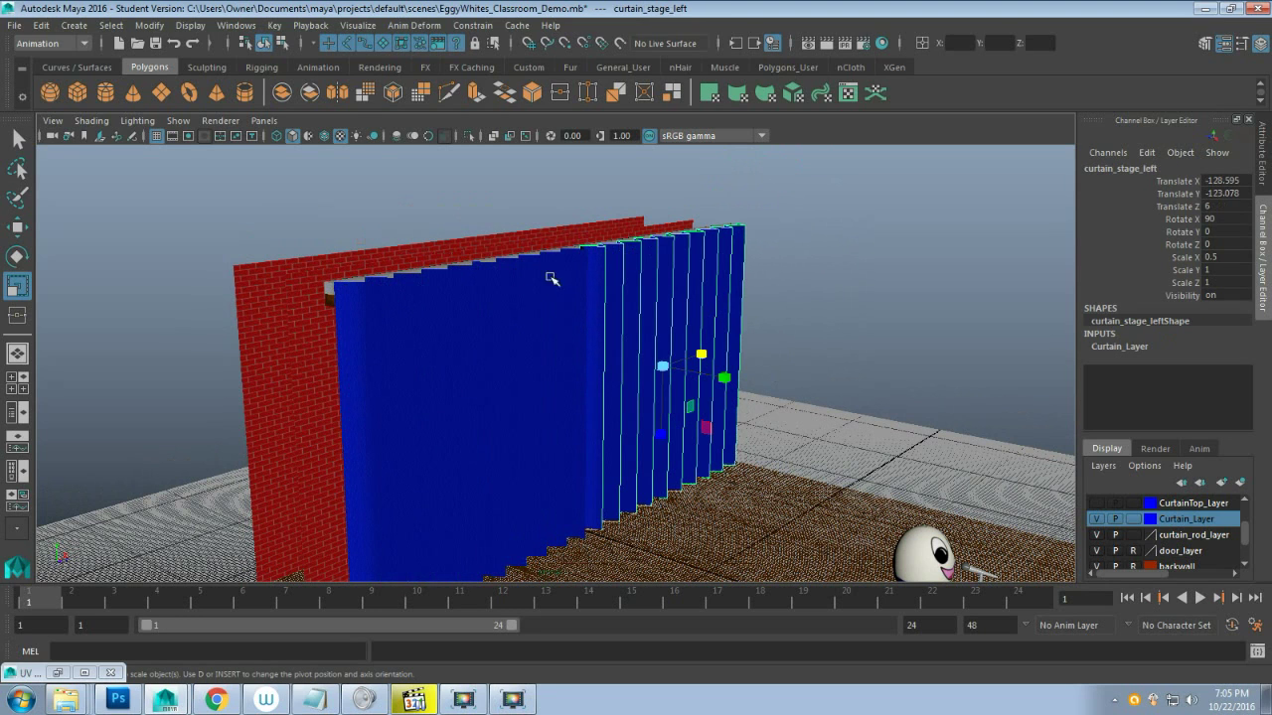
{"action": "left_click", "coordinate": [501, 257]}
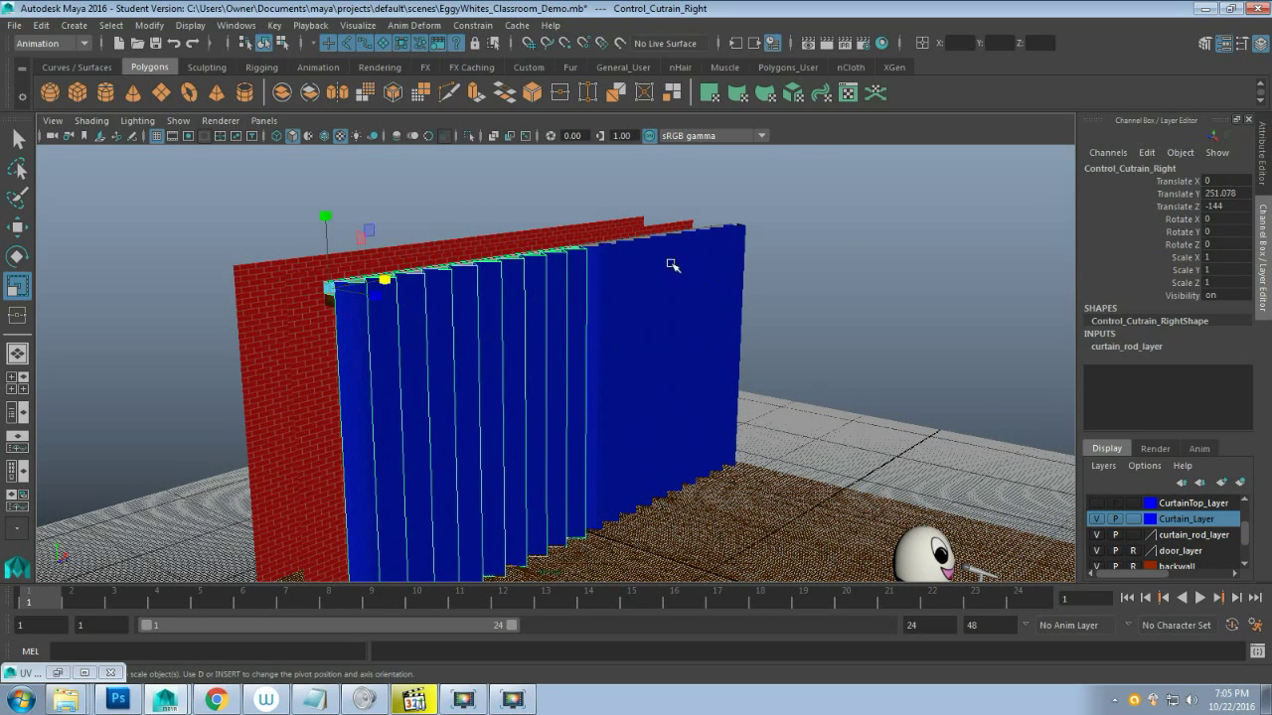
{"action": "left_click", "coordinate": [803, 358]}
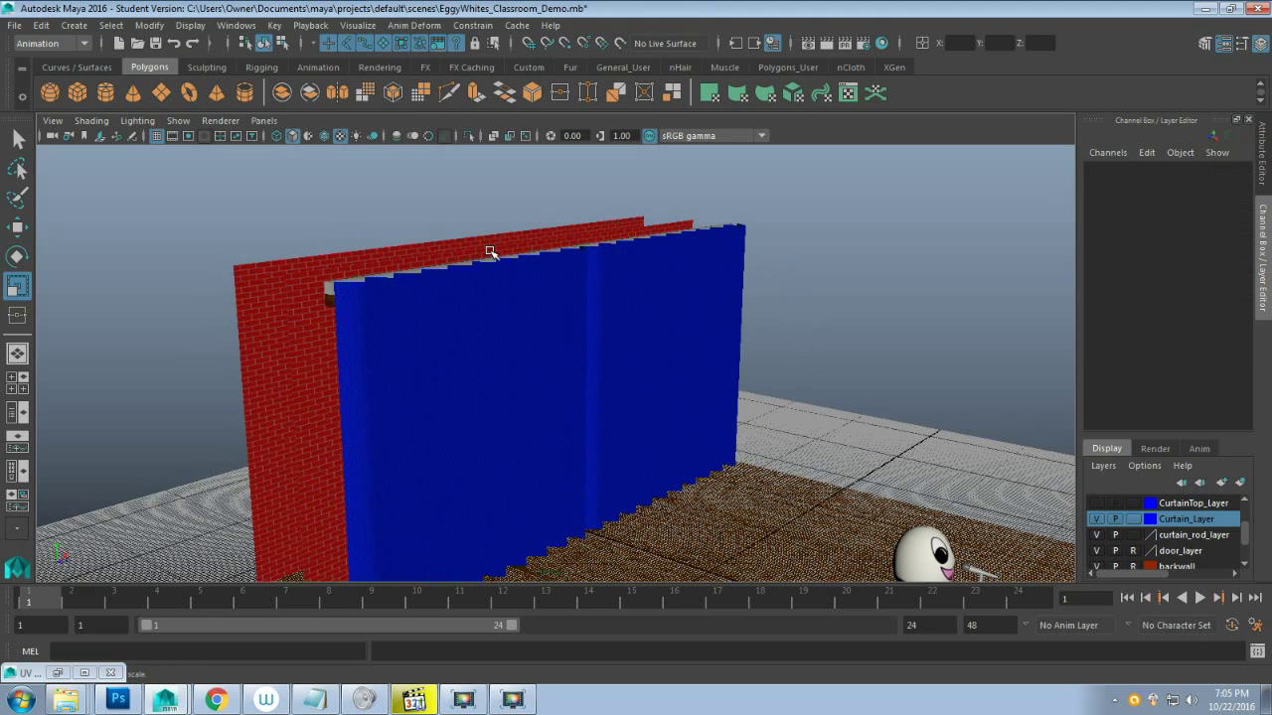
{"action": "scroll", "coordinate": [454, 147], "scroll_direction": "down", "scroll_amount": 2}
{"action": "scroll", "coordinate": [584, 315], "scroll_direction": "down", "scroll_amount": 2}
{"action": "left_click_drag", "start_coordinate": [582, 309], "coordinate": [528, 347], "text": "alt"}
{"action": "left_click", "coordinate": [526, 336]}
{"action": "left_click", "coordinate": [568, 318]}
{"action": "left_click", "coordinate": [485, 347]}
{"action": "left_click_drag", "start_coordinate": [662, 338], "coordinate": [672, 312], "text": "alt"}
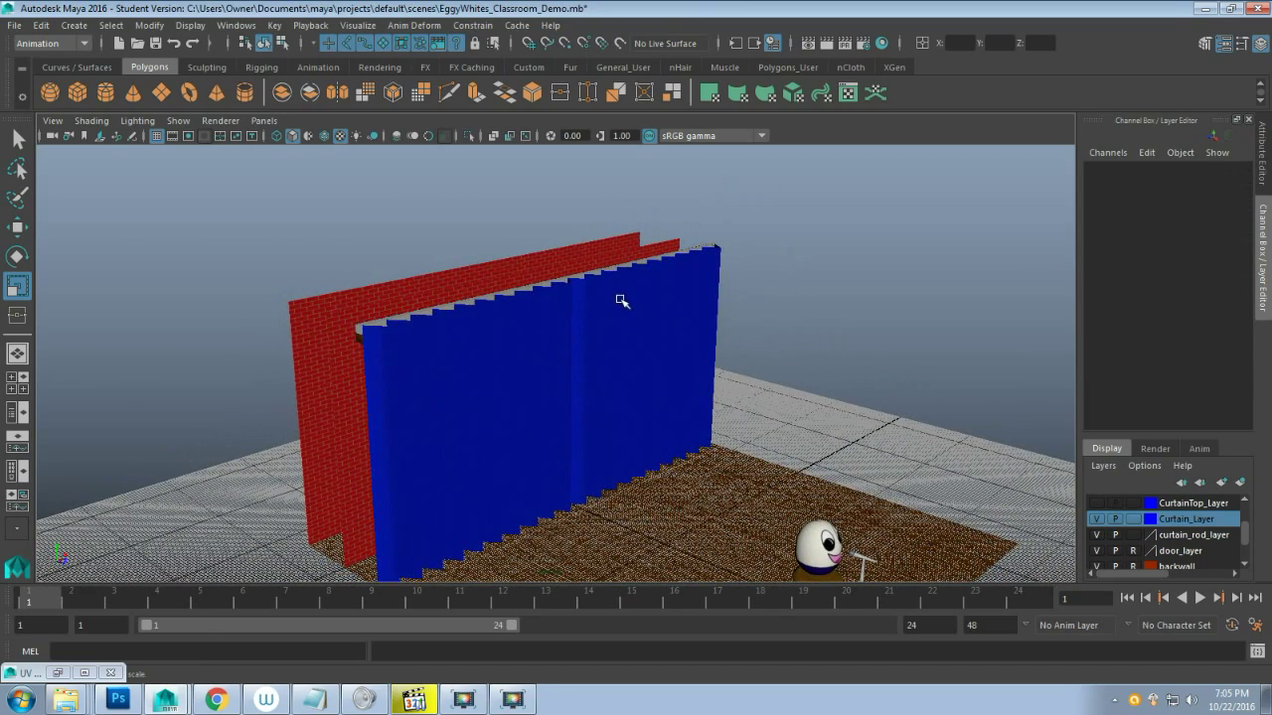
Create a locator and raise it above the stage curtains to a Y translation of about 375
{"action": "left_click", "coordinate": [80, 27]}
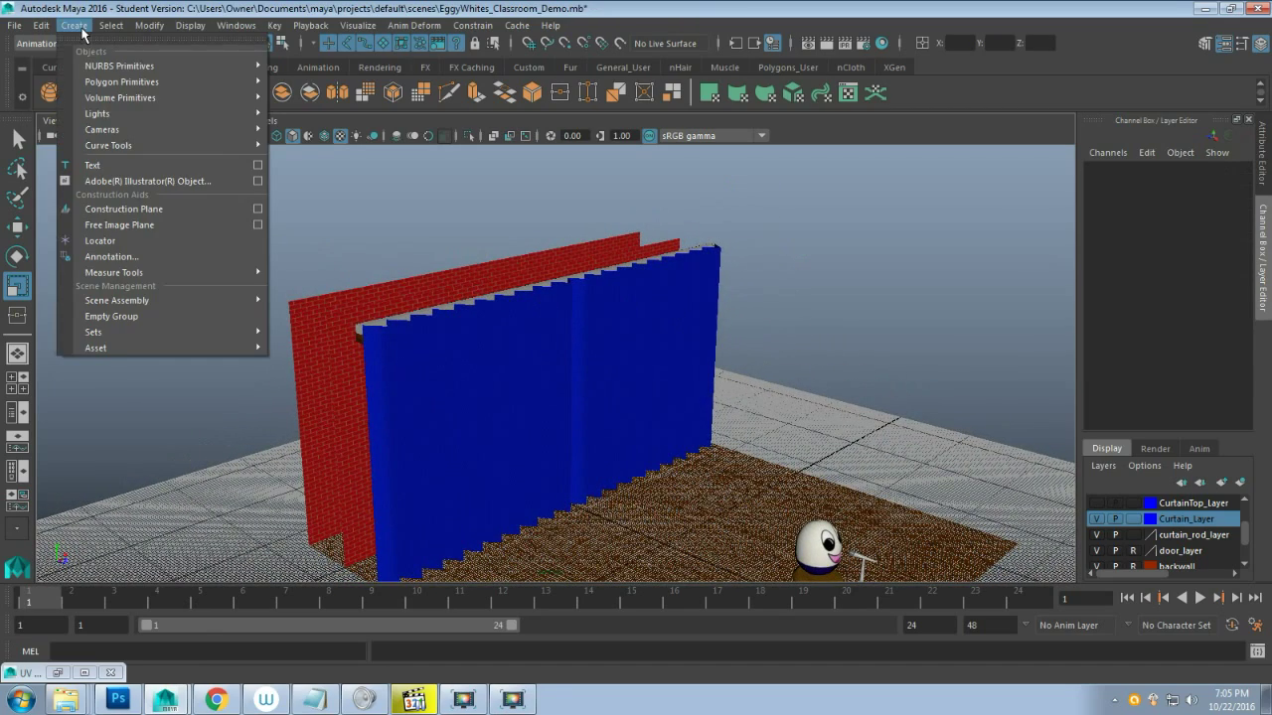
{"action": "left_click", "coordinate": [174, 244]}
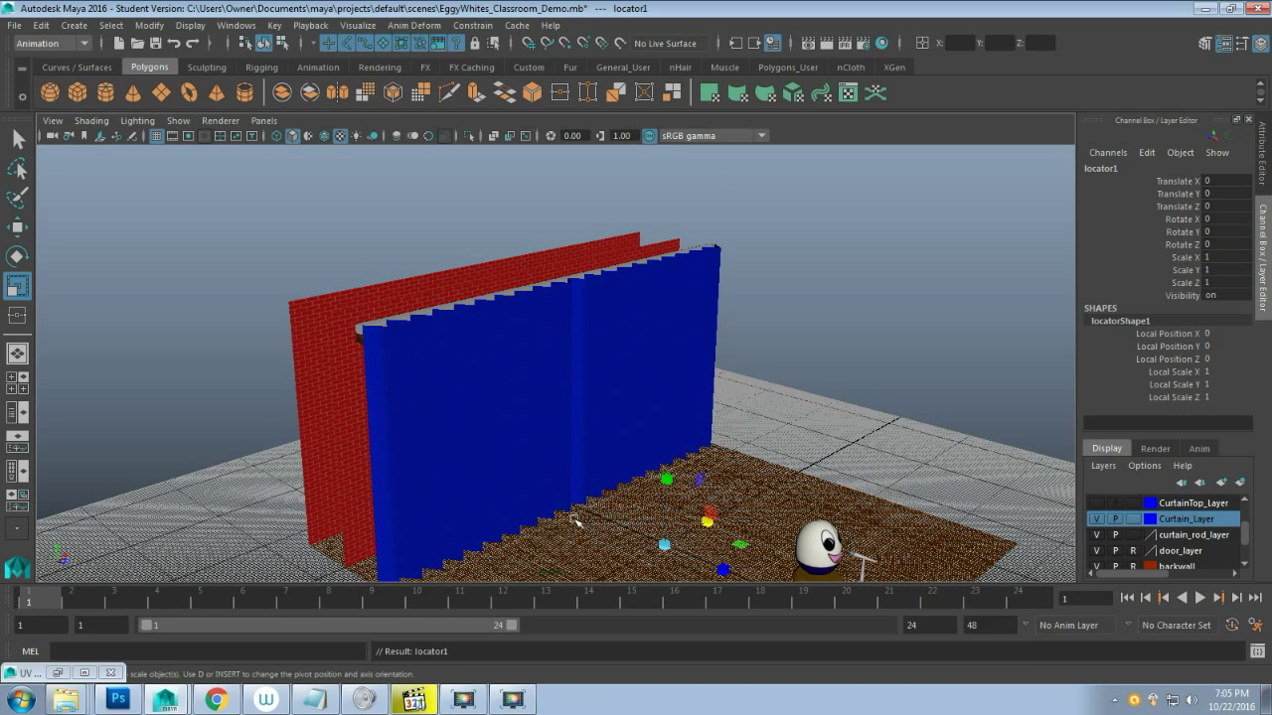
{"action": "key", "text": "w"}
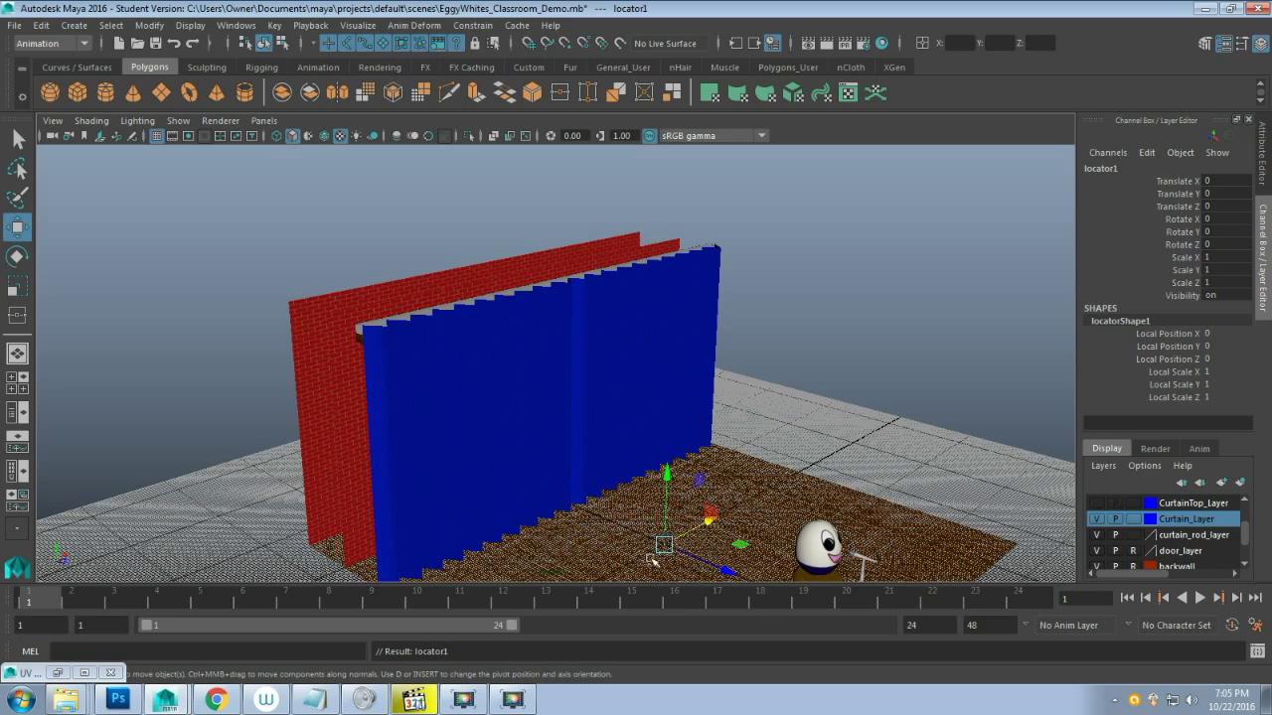
{"action": "left_click_drag", "start_coordinate": [602, 528], "coordinate": [636, 523], "text": "alt"}
{"action": "middle_click_drag", "start_coordinate": [636, 523], "coordinate": [575, 462], "text": "alt"}
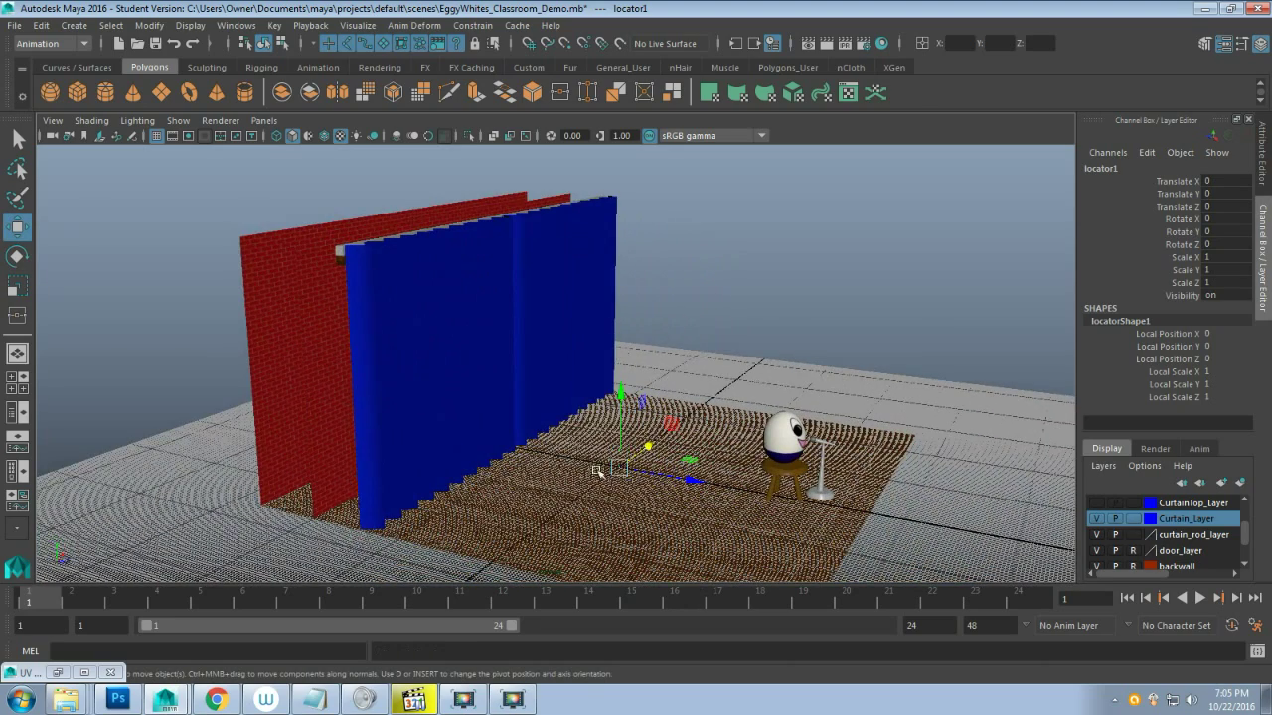
{"action": "left_click_drag", "start_coordinate": [621, 402], "coordinate": [635, 144]}
{"action": "middle_click_drag", "start_coordinate": [639, 335], "coordinate": [598, 450], "text": "alt"}
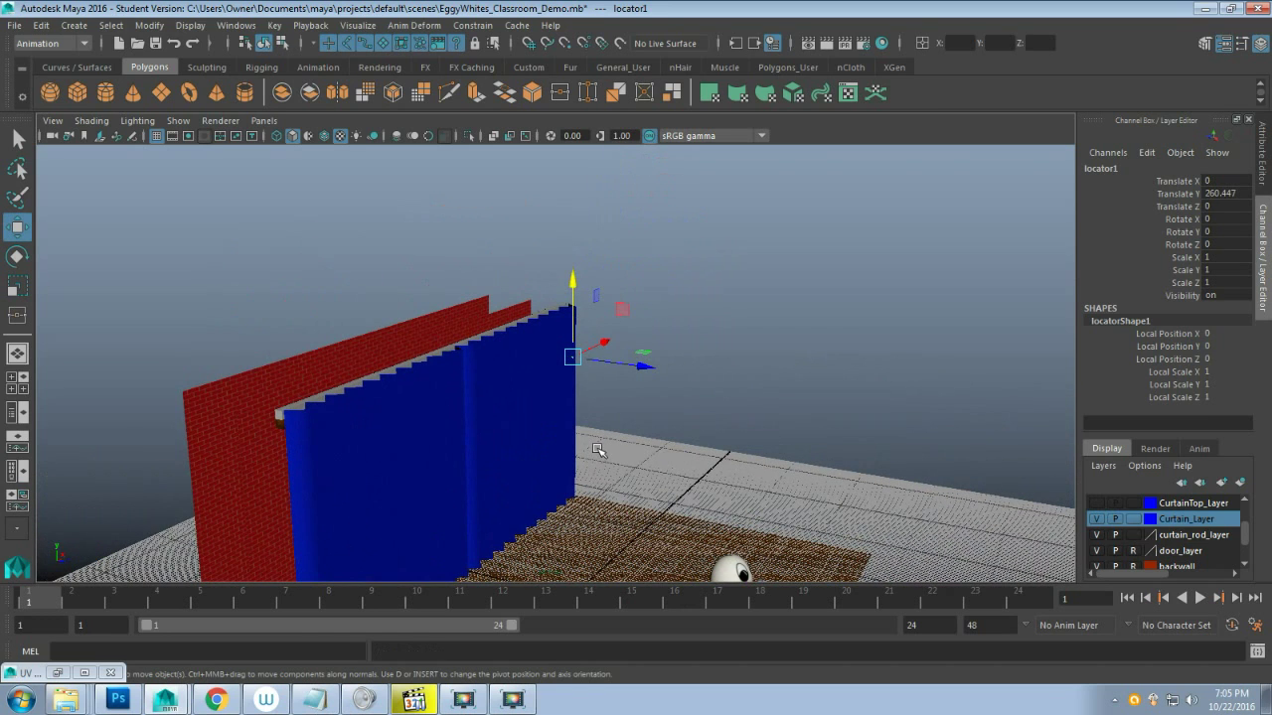
{"action": "left_click_drag", "start_coordinate": [572, 290], "coordinate": [577, 167]}
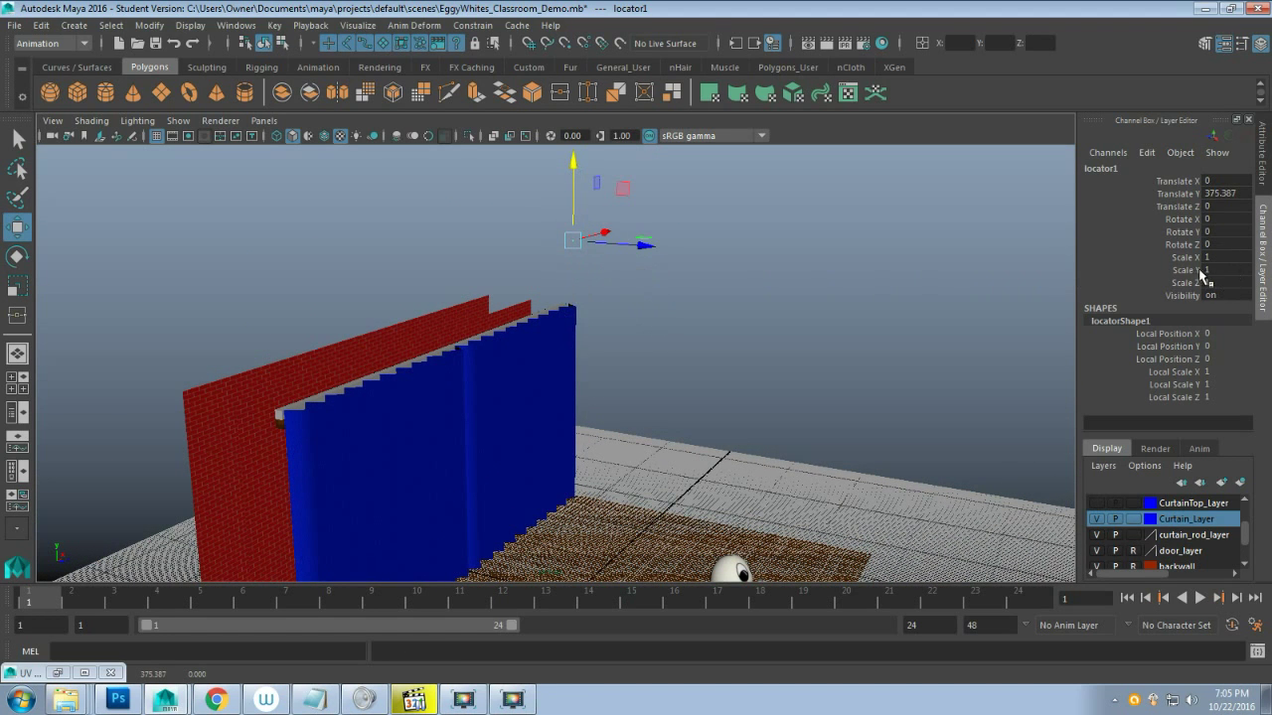
Rename the locator Stage_Controller and set its X, Y and Z scale to 50
{"action": "left_click", "coordinate": [1136, 168]}
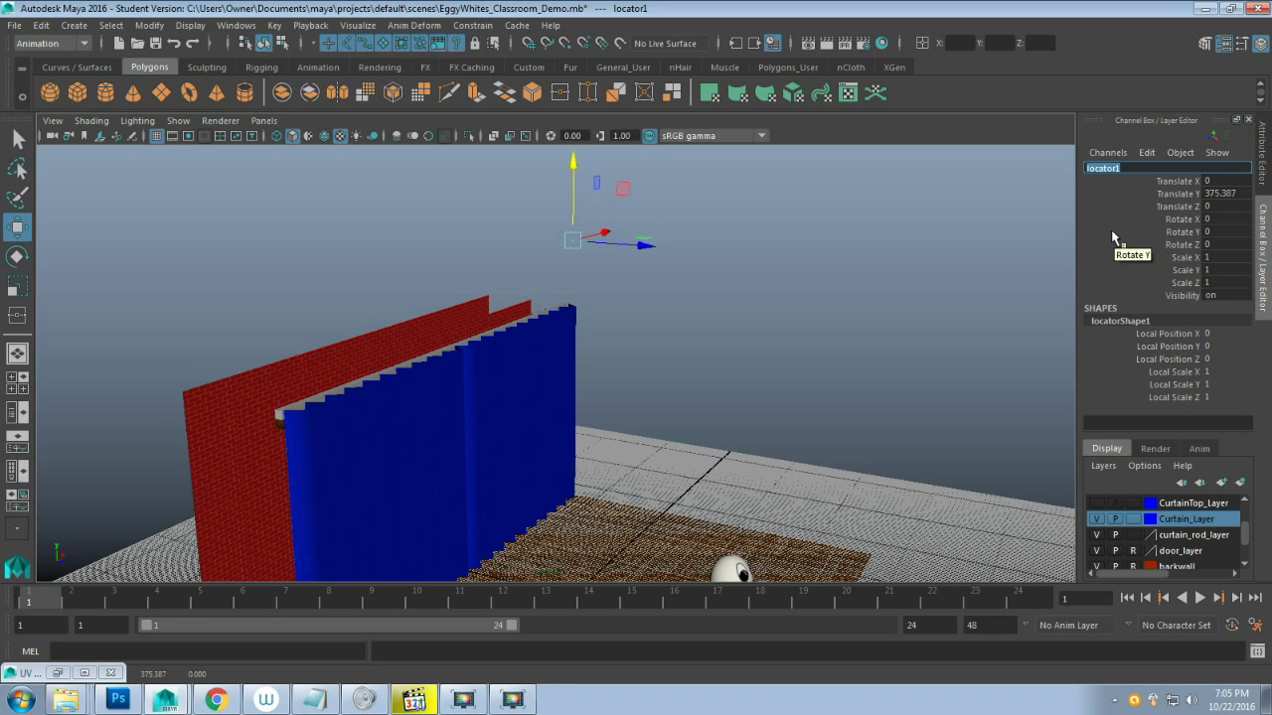
{"action": "type", "text": "Stage_Controller"}
{"action": "key", "text": "Return"}
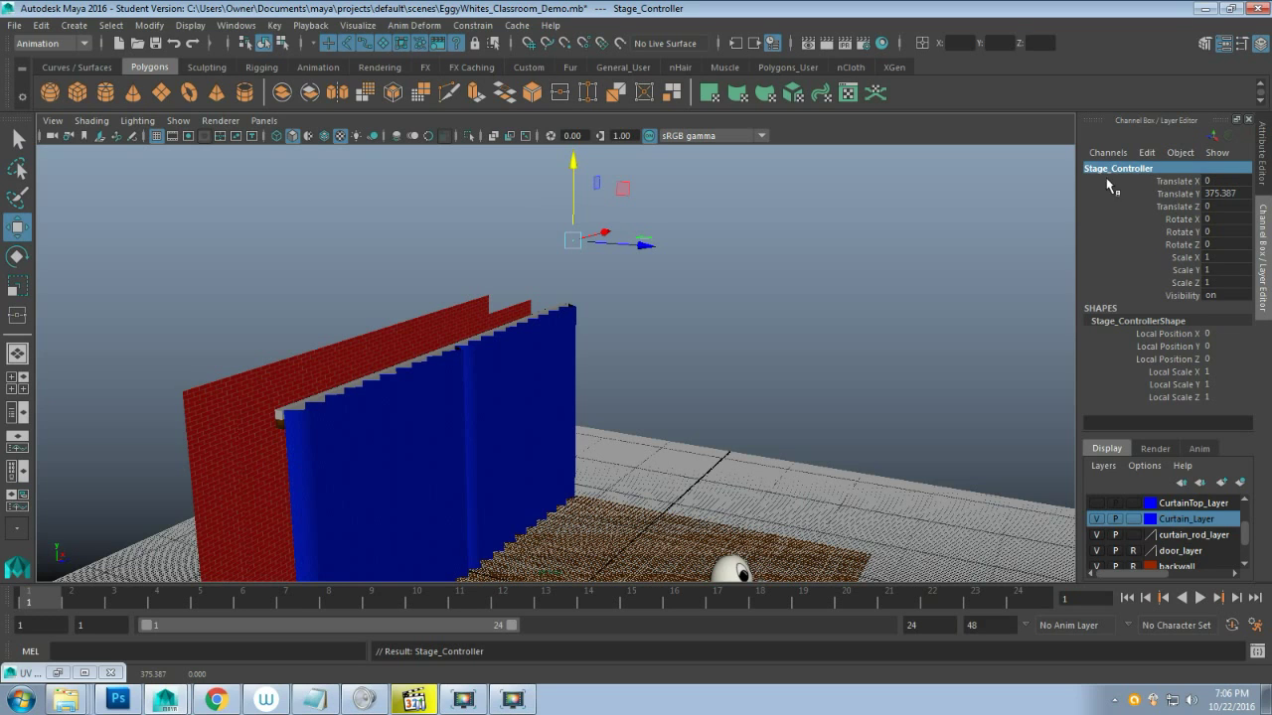
{"action": "left_click_drag", "start_coordinate": [1223, 259], "coordinate": [1224, 283]}
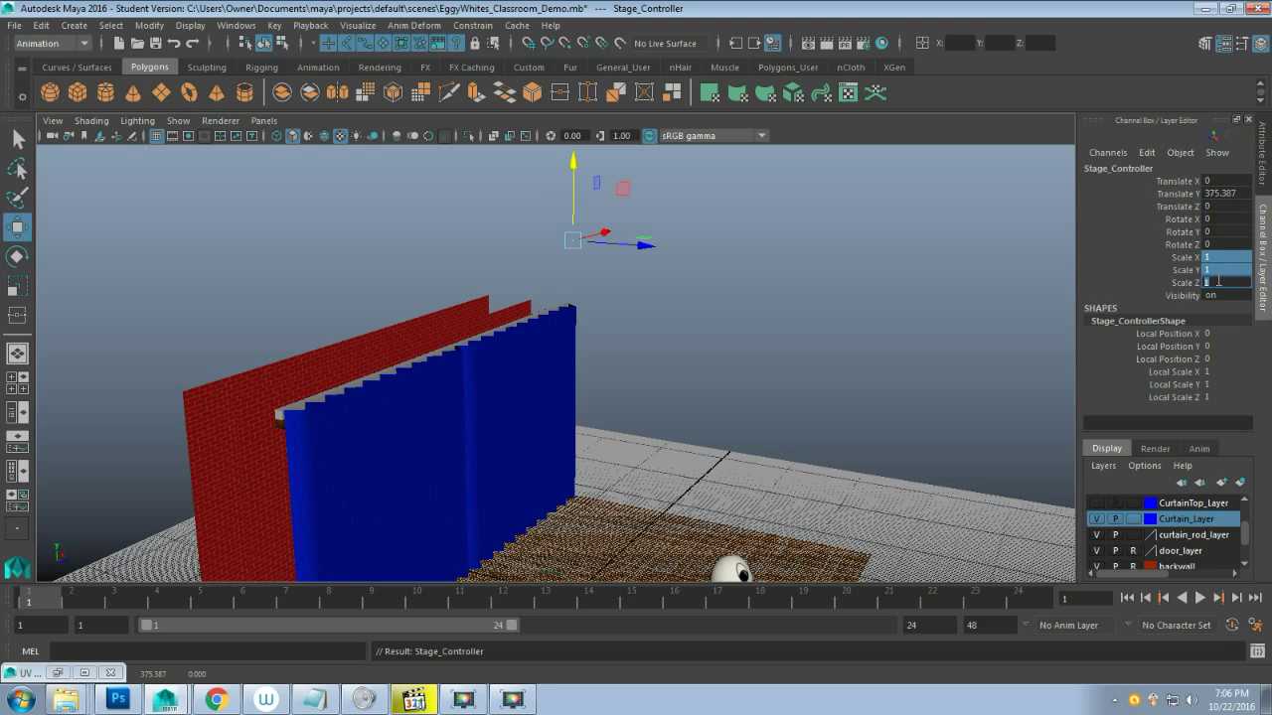
{"action": "type", "text": "50"}
{"action": "key", "text": "Return"}
{"action": "left_click", "coordinate": [668, 304]}
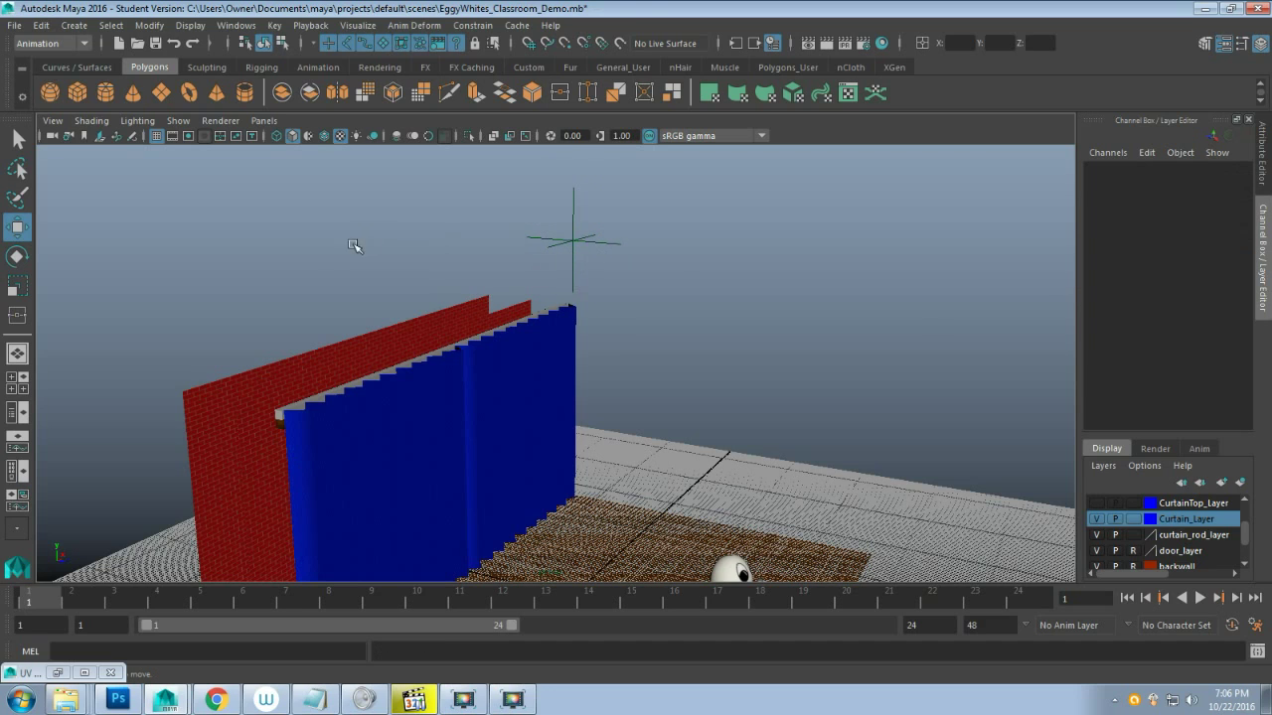
Move Stage_Controller back along Z to about -221 so it hangs above the walls behind the curtains
{"action": "left_click", "coordinate": [579, 236]}
{"action": "left_click_drag", "start_coordinate": [644, 252], "coordinate": [449, 238]}
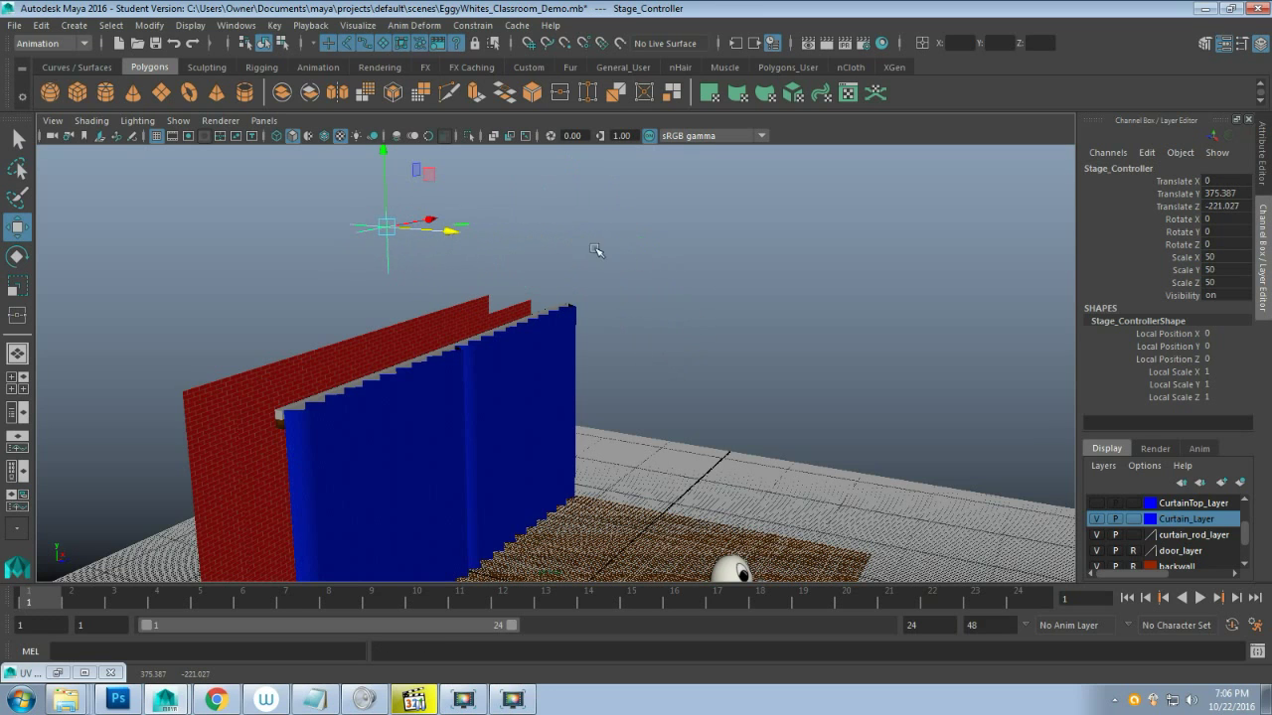
{"action": "left_click", "coordinate": [673, 326]}
{"action": "left_click_drag", "start_coordinate": [723, 373], "coordinate": [659, 352], "text": "alt"}
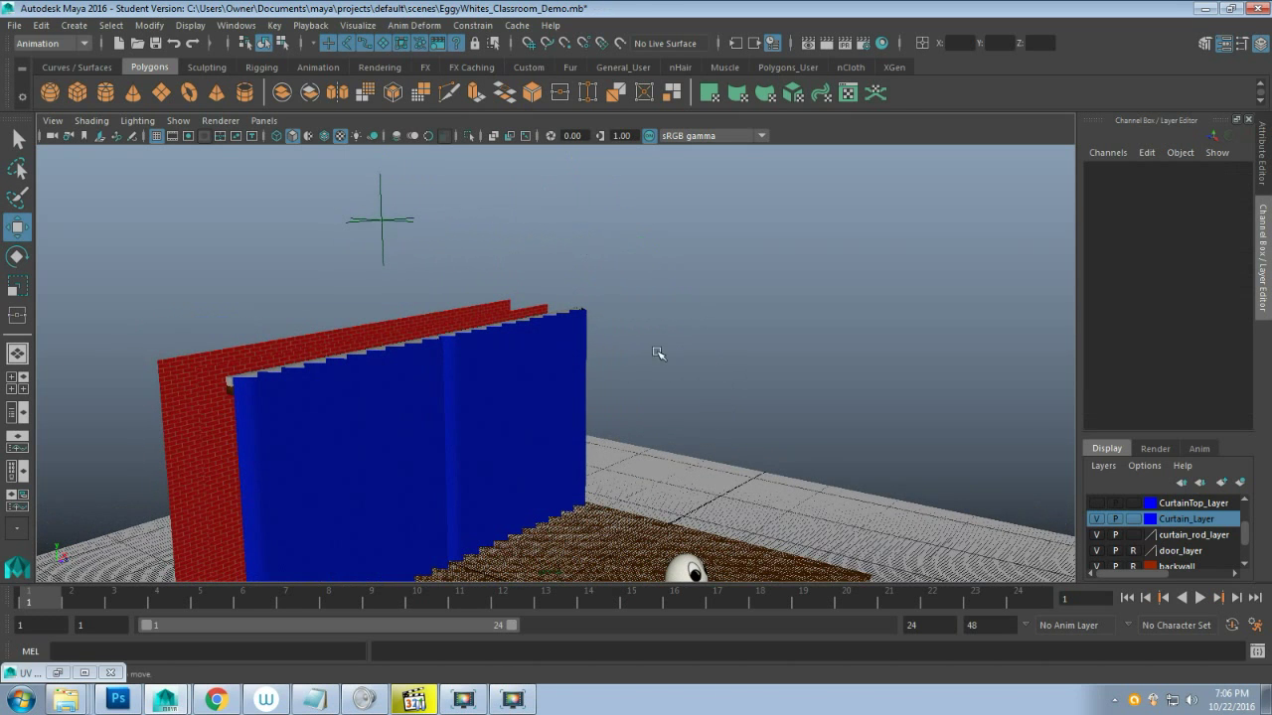
Add a keyable float attribute named Control Curtain Right to Stage_Controller, with minimum 0, maximum 10 and default 0
{"action": "left_click", "coordinate": [377, 225]}
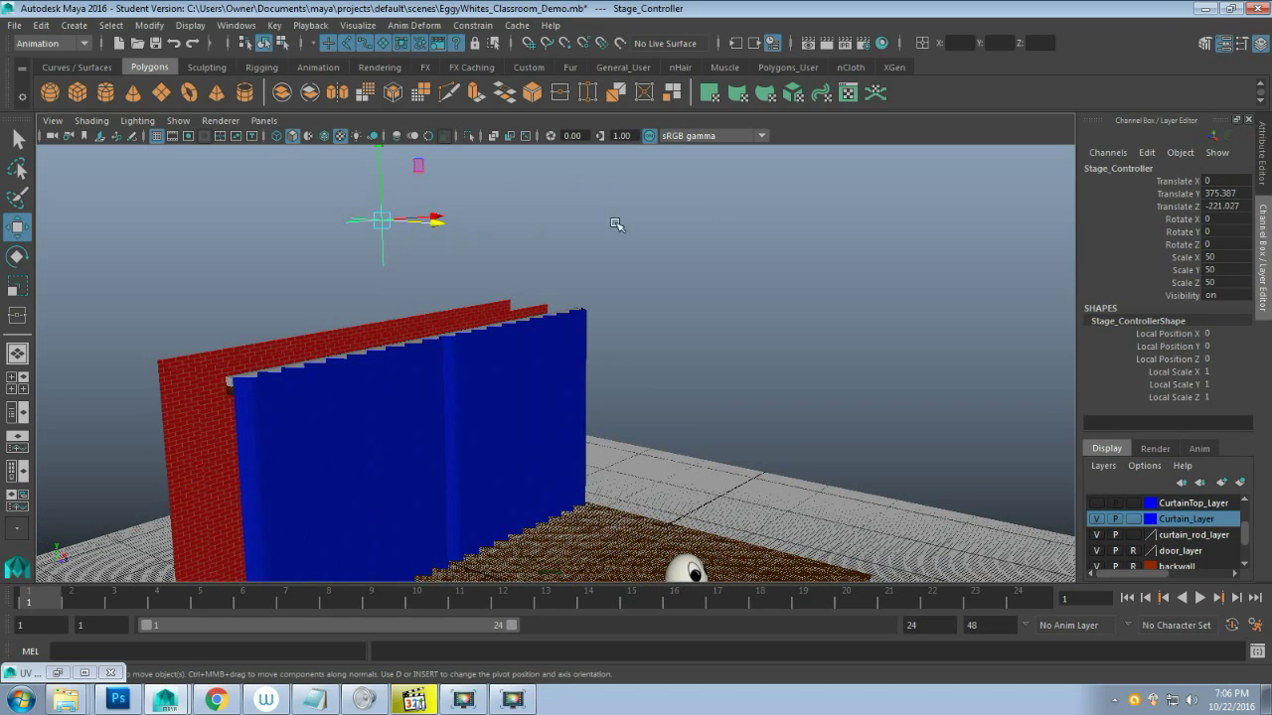
{"action": "left_click", "coordinate": [397, 216]}
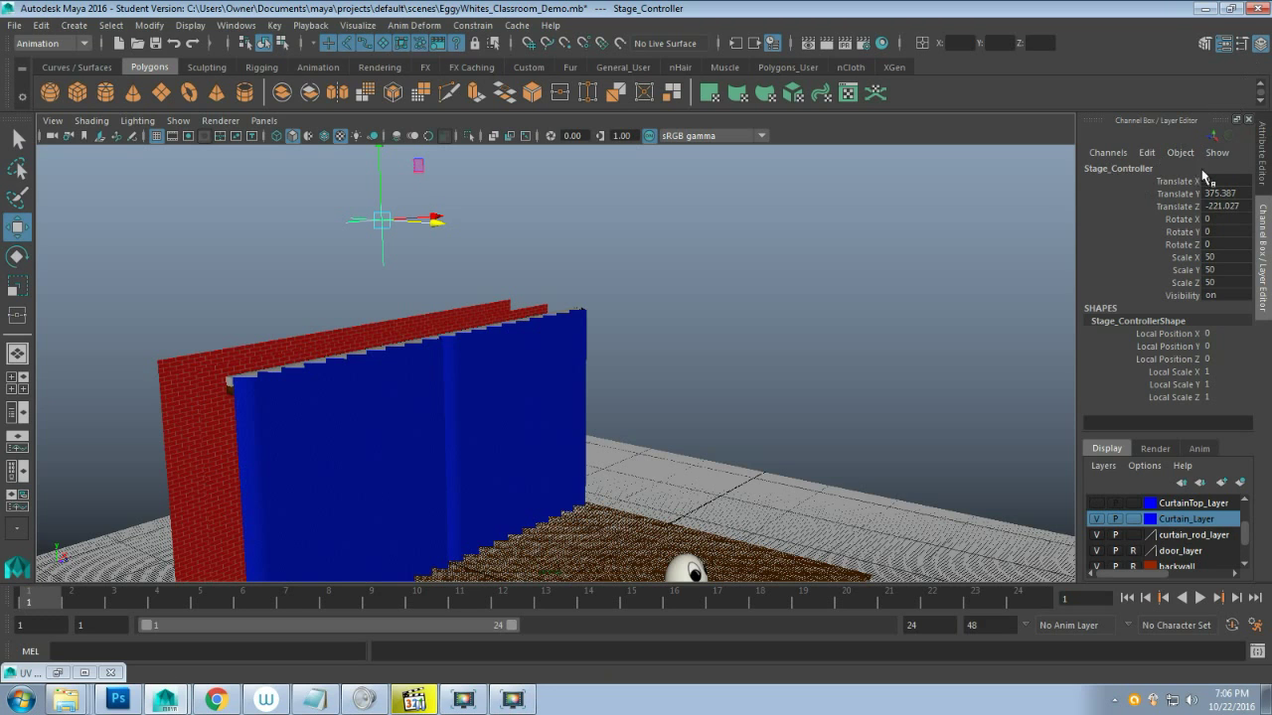
{"action": "left_click", "coordinate": [1144, 153]}
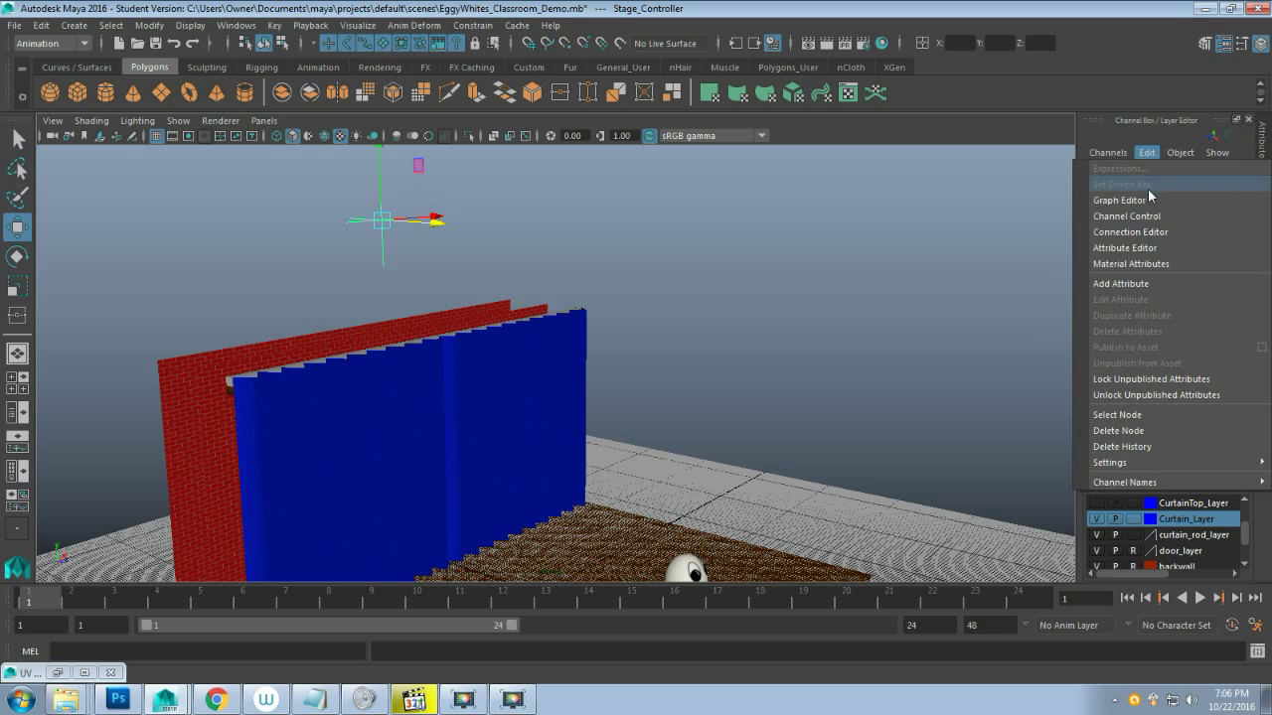
{"action": "left_click", "coordinate": [1187, 284]}
{"action": "left_click_drag", "start_coordinate": [684, 234], "coordinate": [722, 185]}
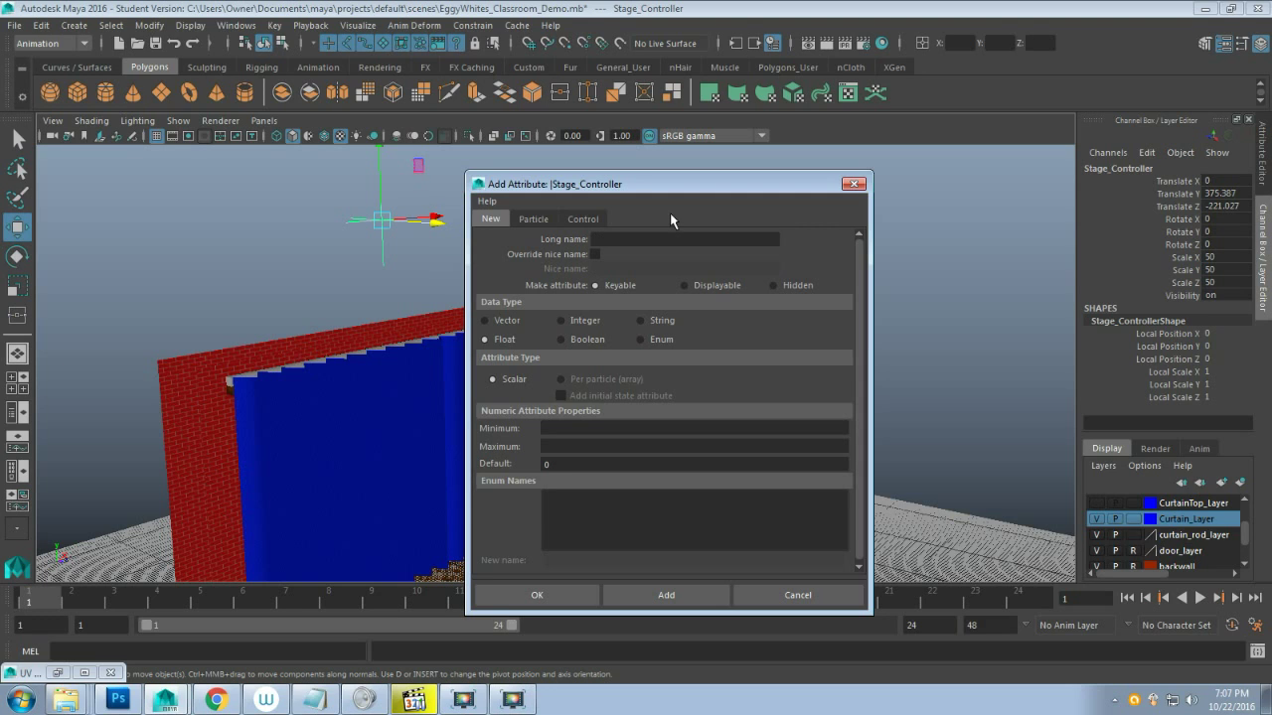
{"action": "type", "text": "Control Curtain Right"}
{"action": "key", "text": "Return"}
{"action": "left_click", "coordinate": [663, 450]}
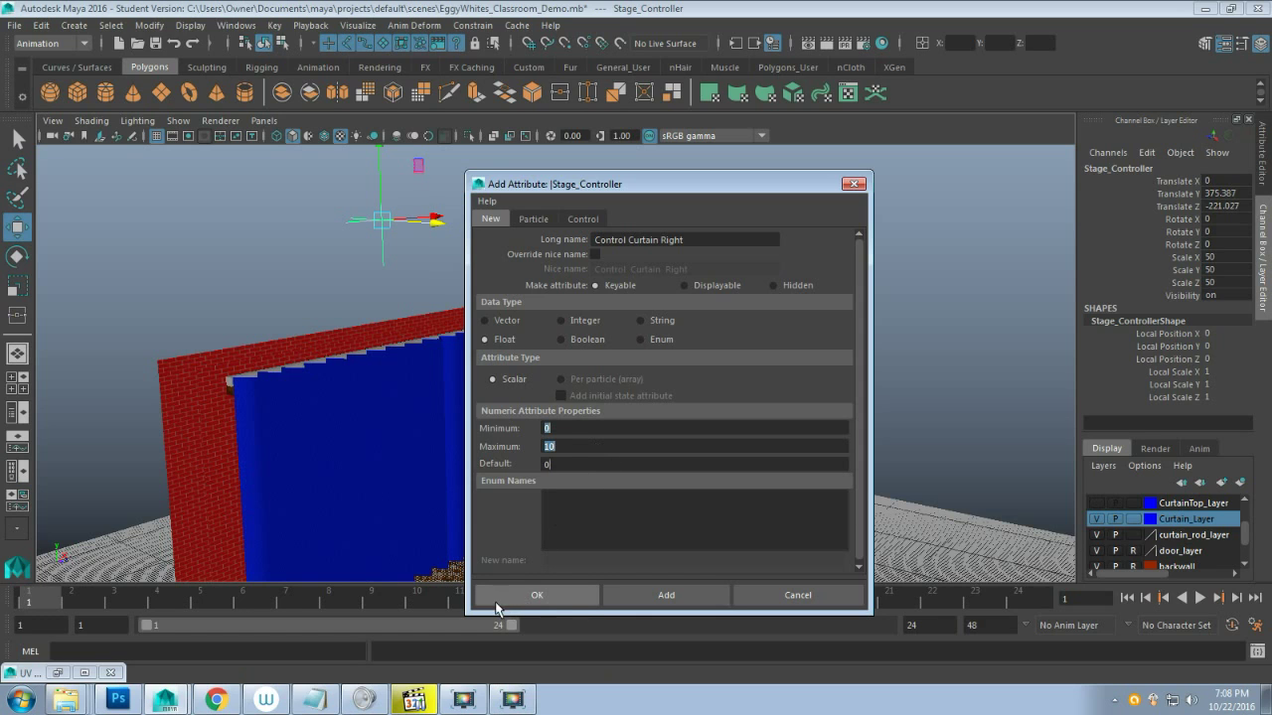
{"action": "left_click", "coordinate": [565, 599]}
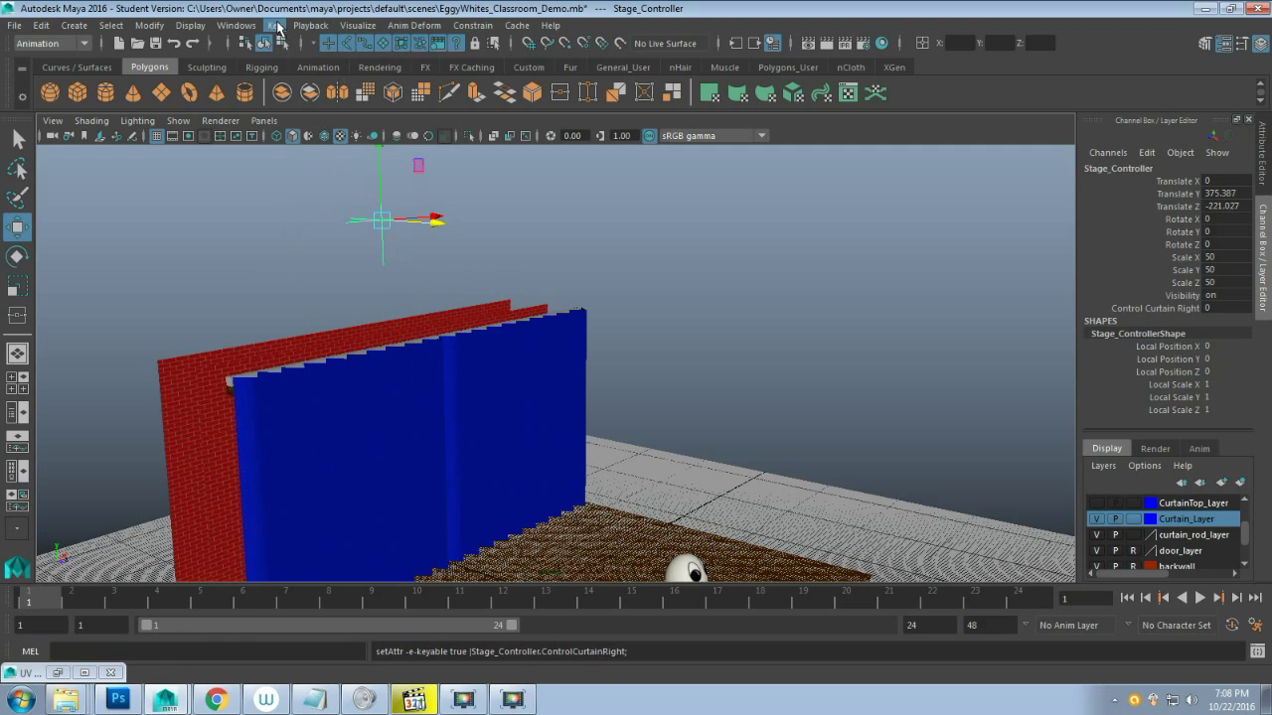
{"action": "left_click", "coordinate": [59, 45]}
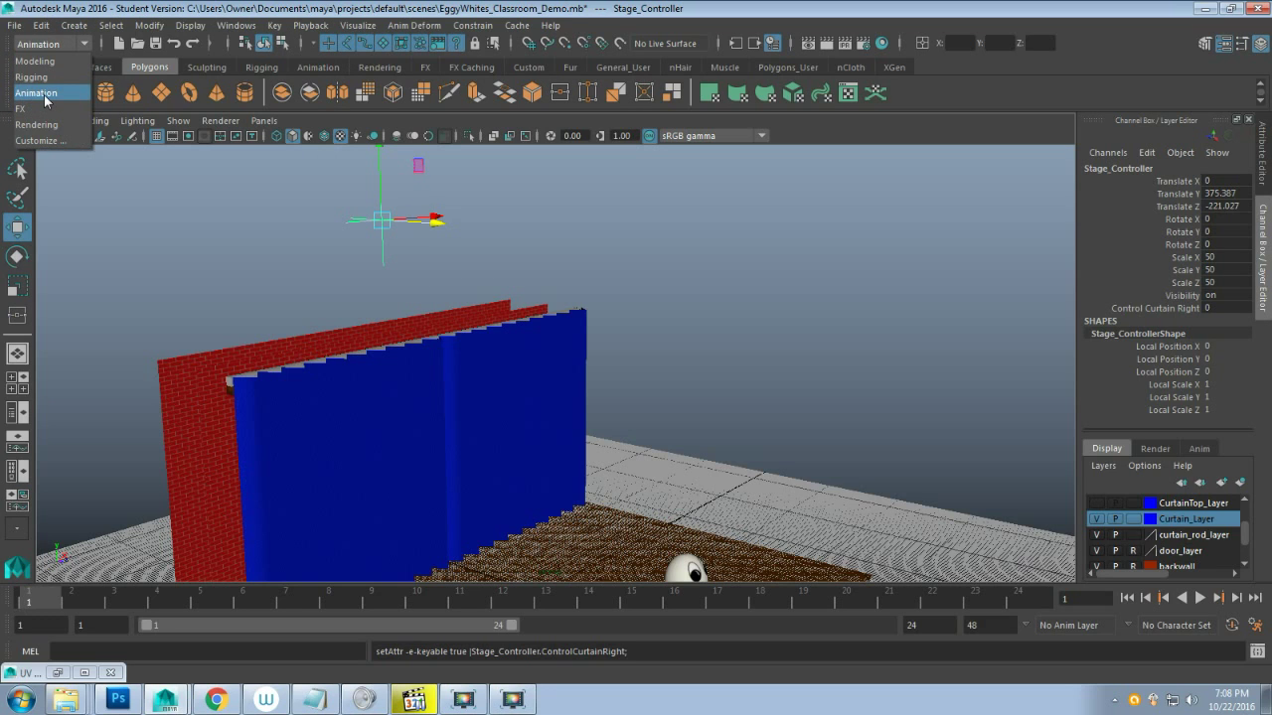
{"action": "left_click", "coordinate": [45, 95]}
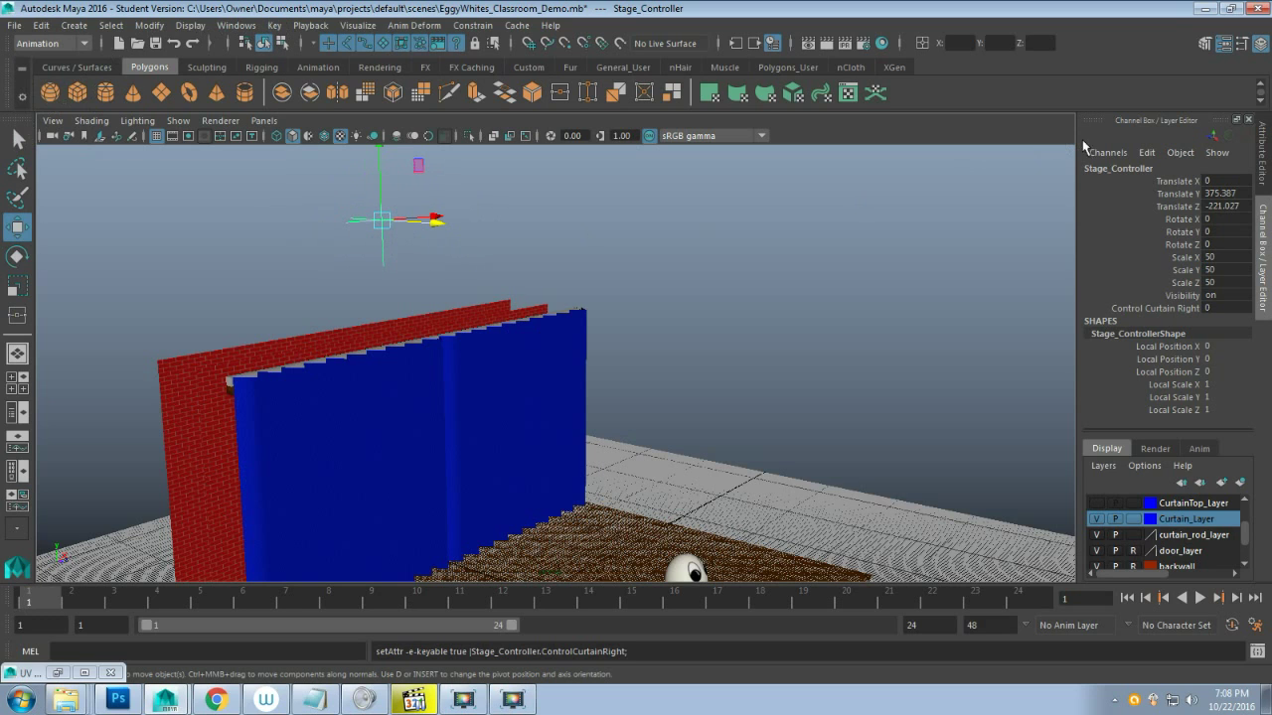
{"action": "left_click", "coordinate": [276, 26]}
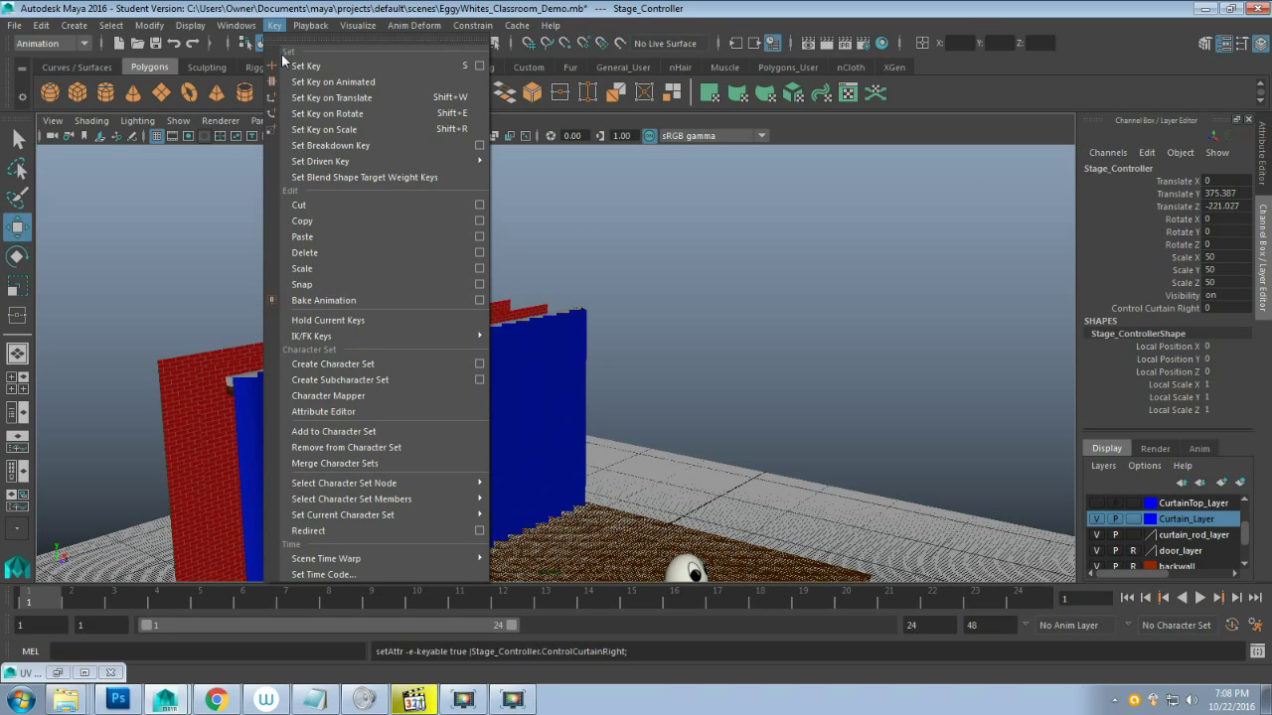
{"action": "mouse_move", "coordinate": [298, 160]}
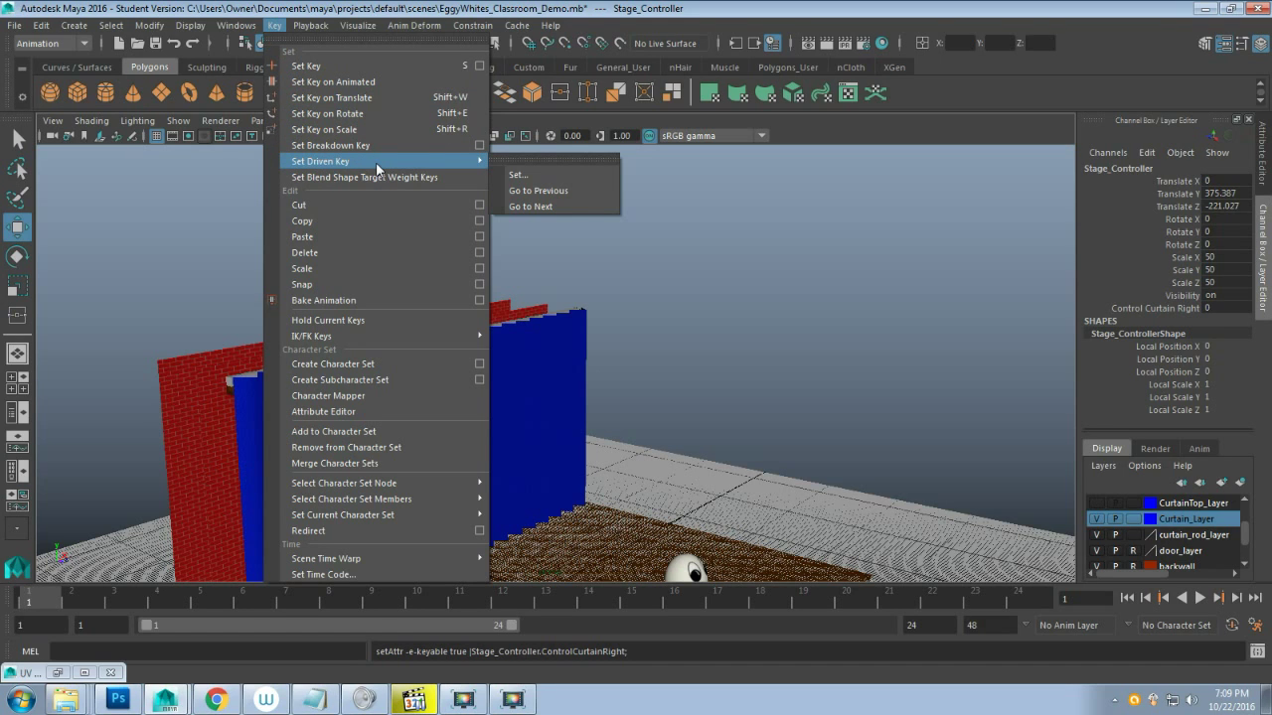
{"action": "left_click", "coordinate": [74, 565]}
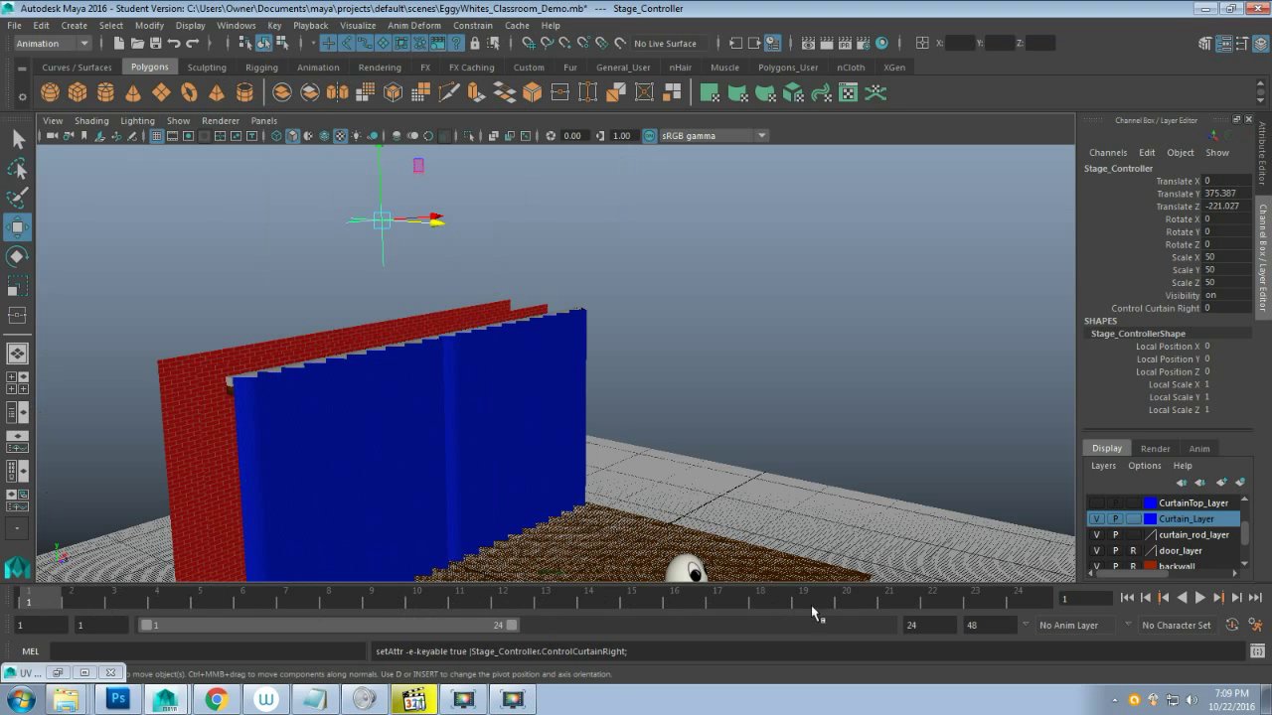
{"action": "scroll", "coordinate": [522, 537], "scroll_direction": "down", "scroll_amount": 5}
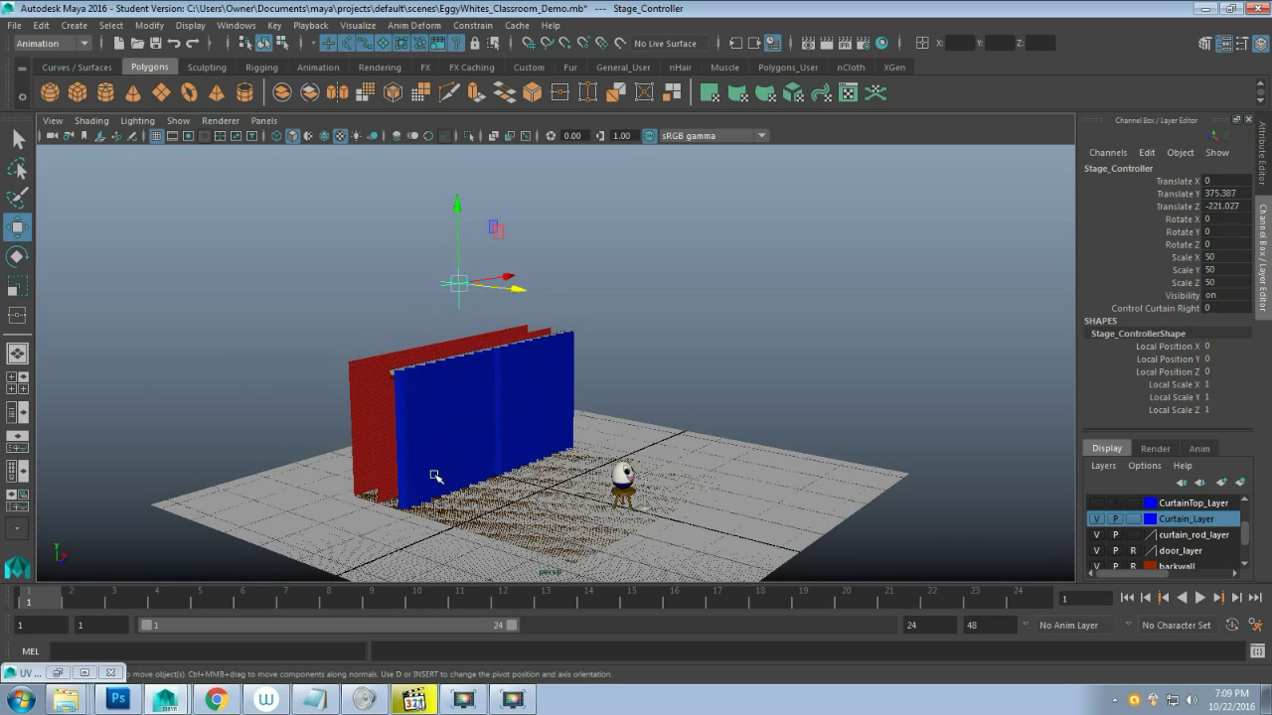
{"action": "scroll", "coordinate": [435, 483], "scroll_direction": "up", "scroll_amount": 6}
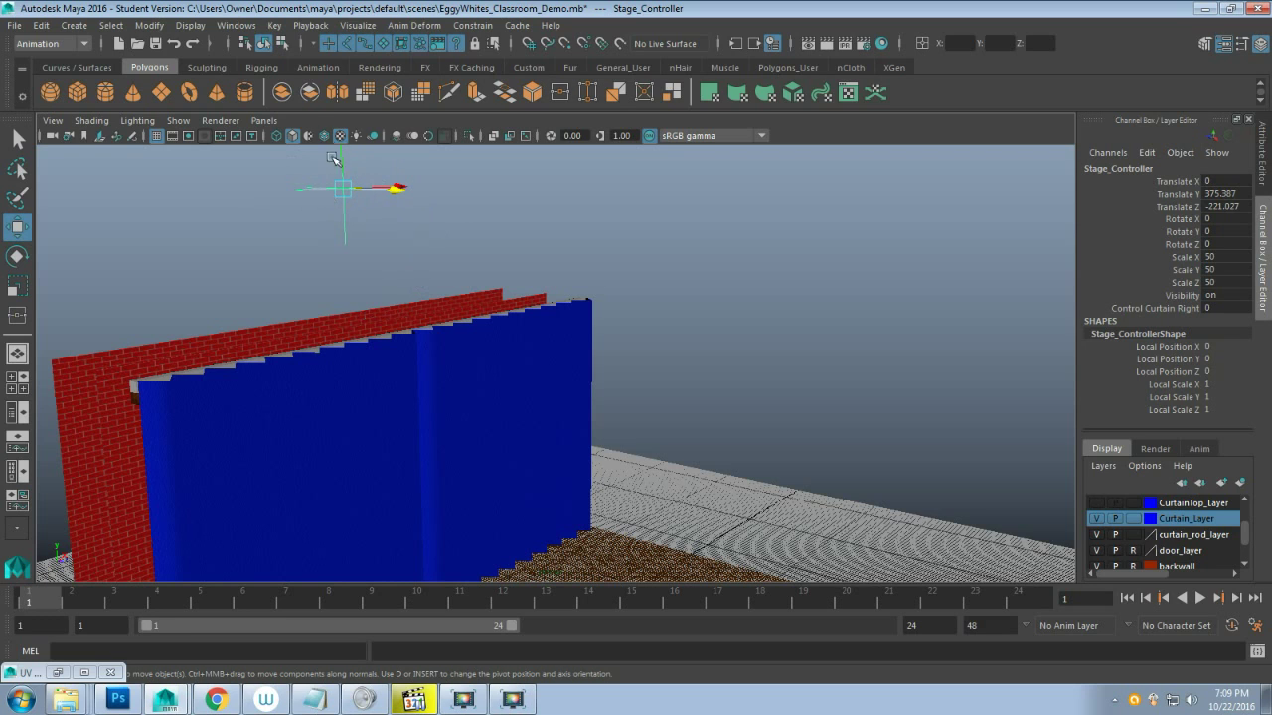
Open Set Driven Key and load Stage_Controller as the driver and Control_Cutrain_Right as the driven object
{"action": "left_click", "coordinate": [276, 26]}
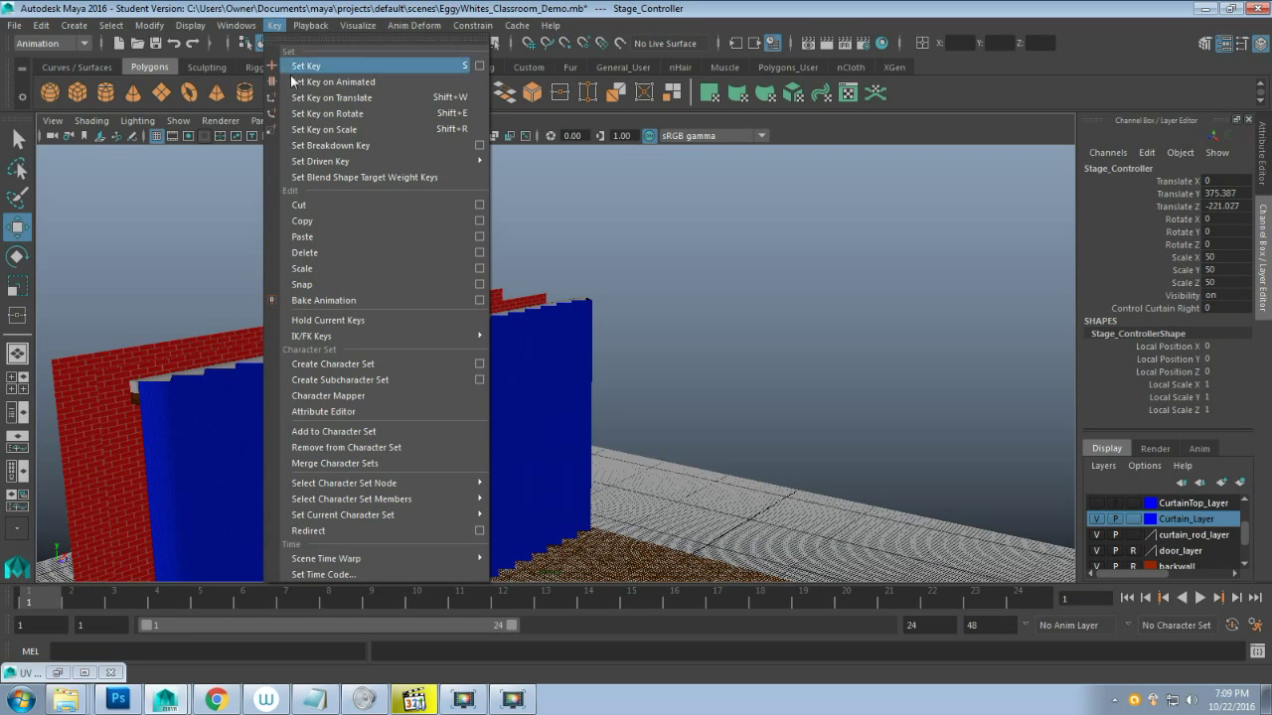
{"action": "mouse_move", "coordinate": [328, 162]}
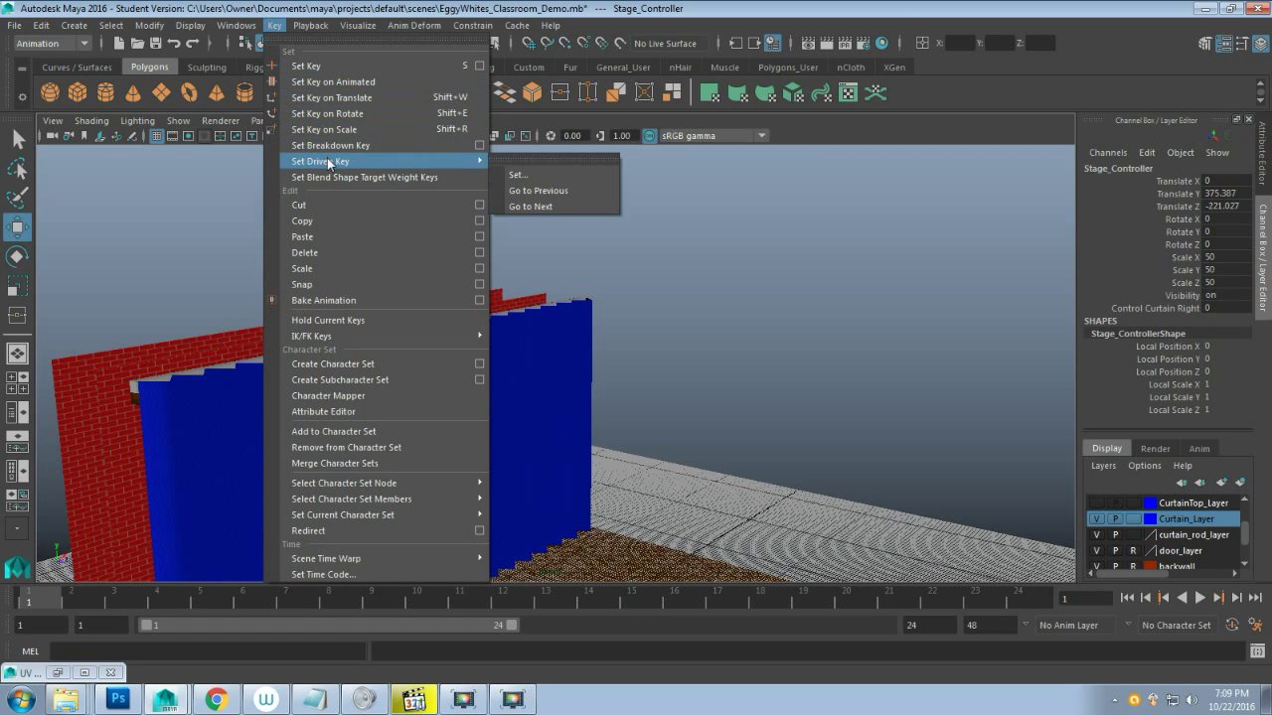
{"action": "left_click", "coordinate": [533, 174]}
{"action": "left_click_drag", "start_coordinate": [301, 174], "coordinate": [802, 156]}
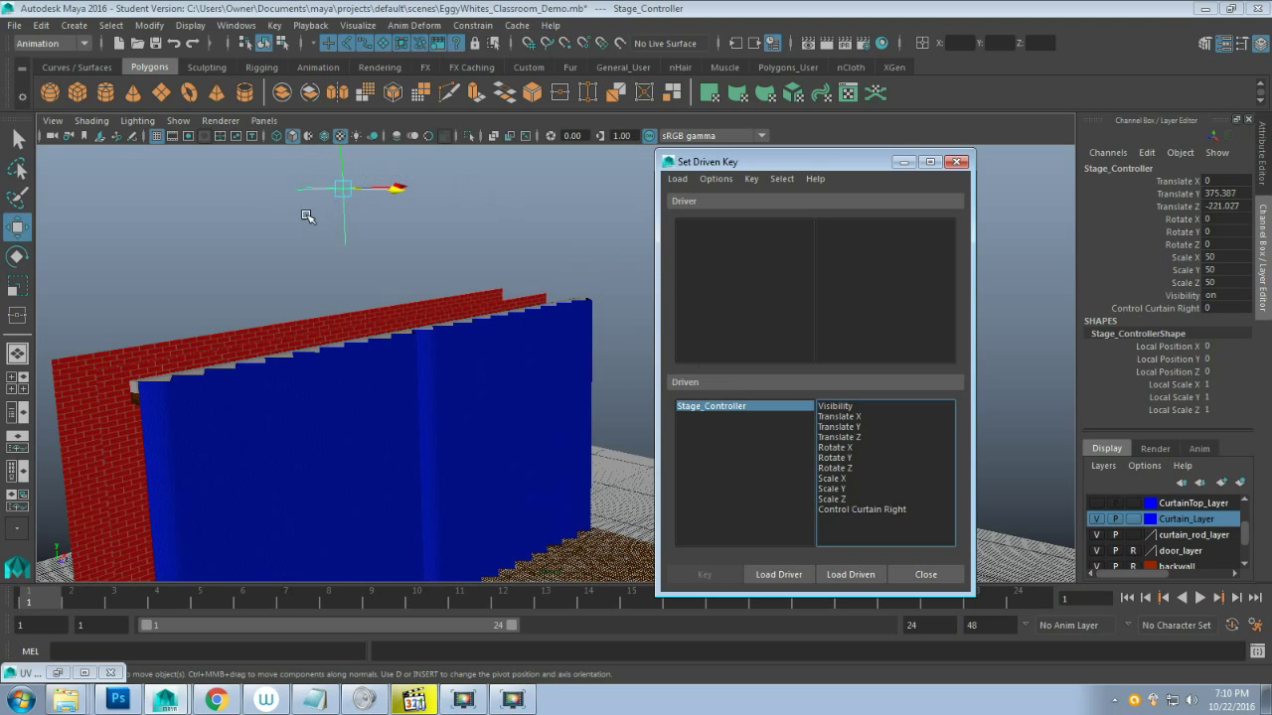
{"action": "left_click", "coordinate": [781, 578]}
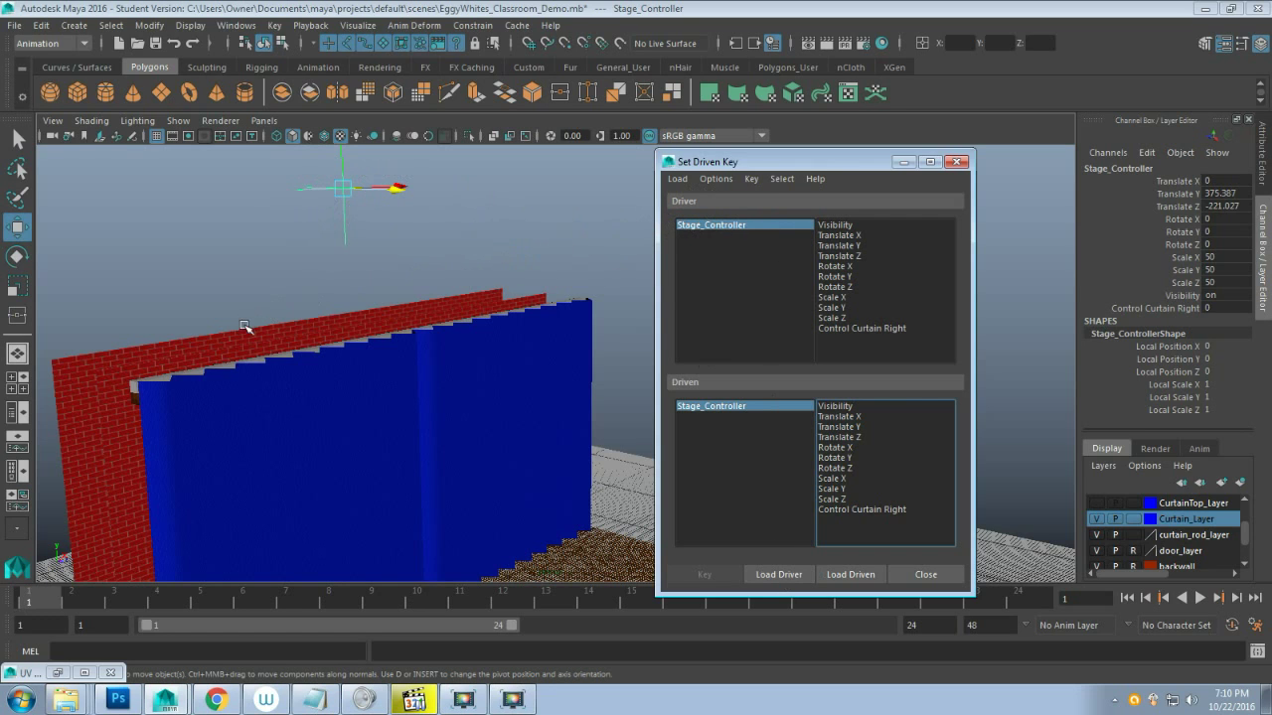
{"action": "left_click", "coordinate": [159, 376]}
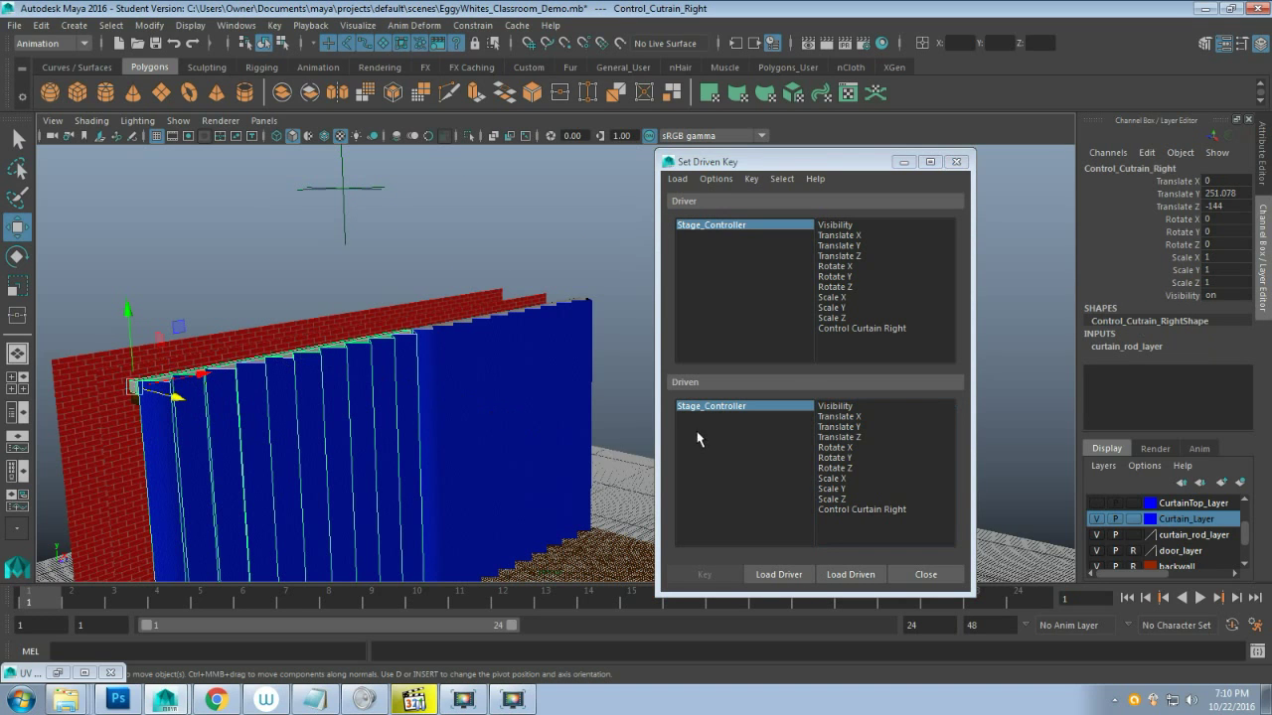
{"action": "left_click", "coordinate": [851, 574]}
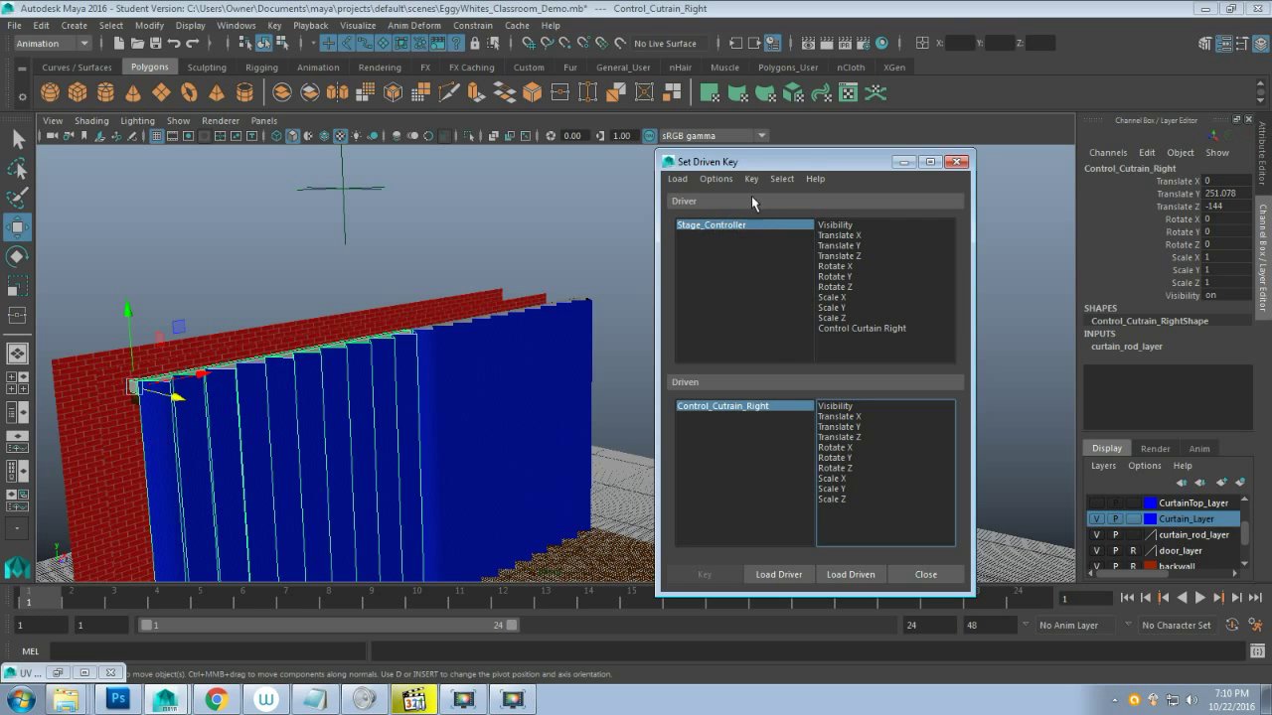
Set a driven key linking Stage_Controller's Control Curtain Right at 0 to Control_Cutrain_Right's Scale X at 1
{"action": "left_click", "coordinate": [856, 330]}
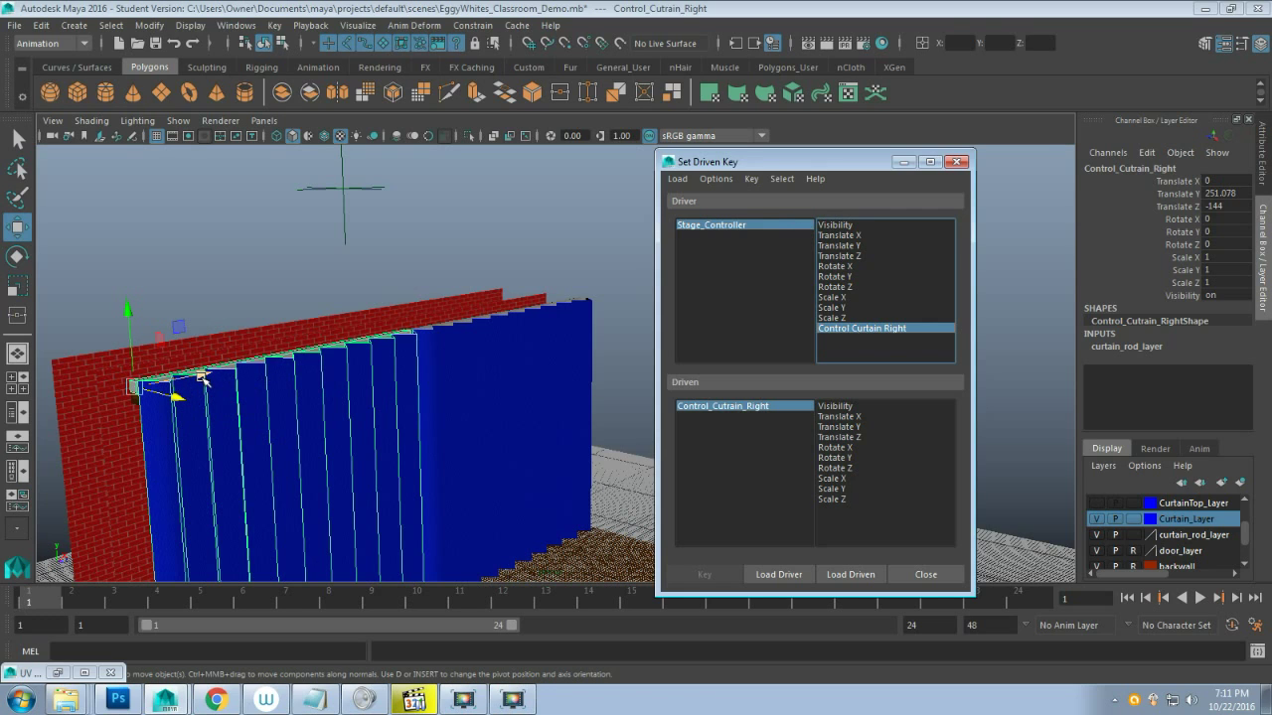
{"action": "left_click", "coordinate": [861, 329]}
{"action": "left_click", "coordinate": [211, 385]}
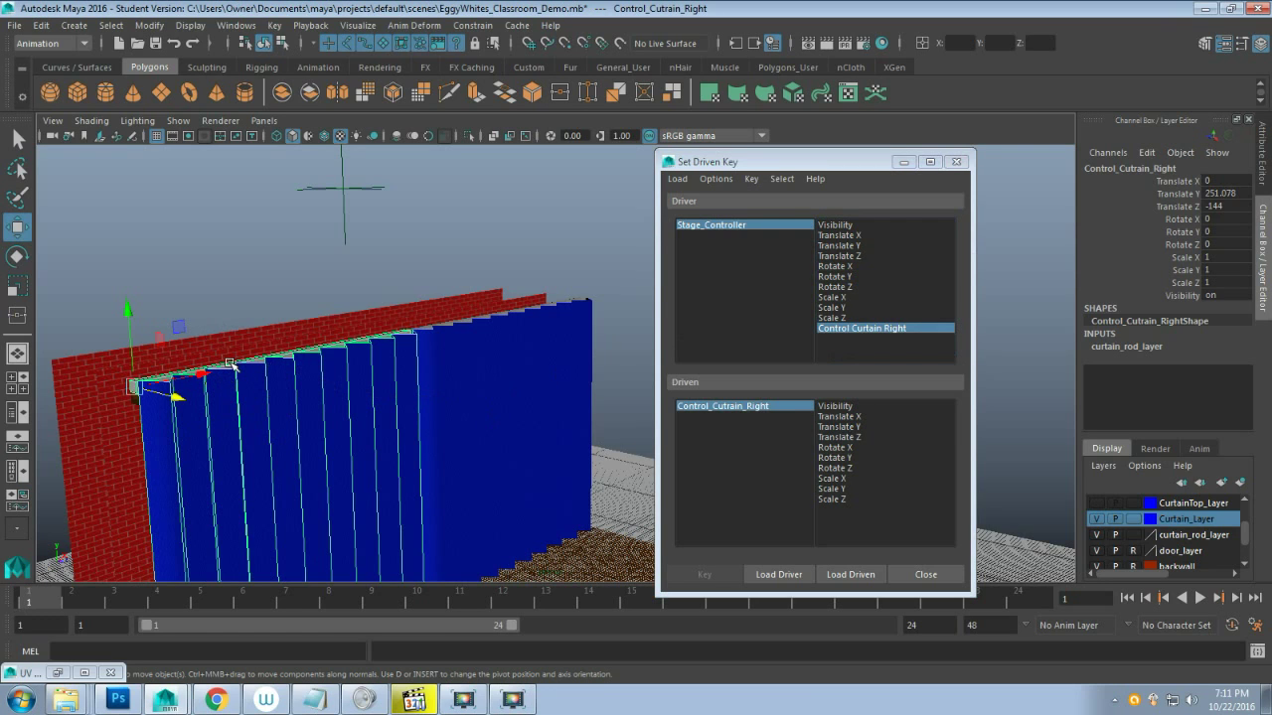
{"action": "key", "text": "r"}
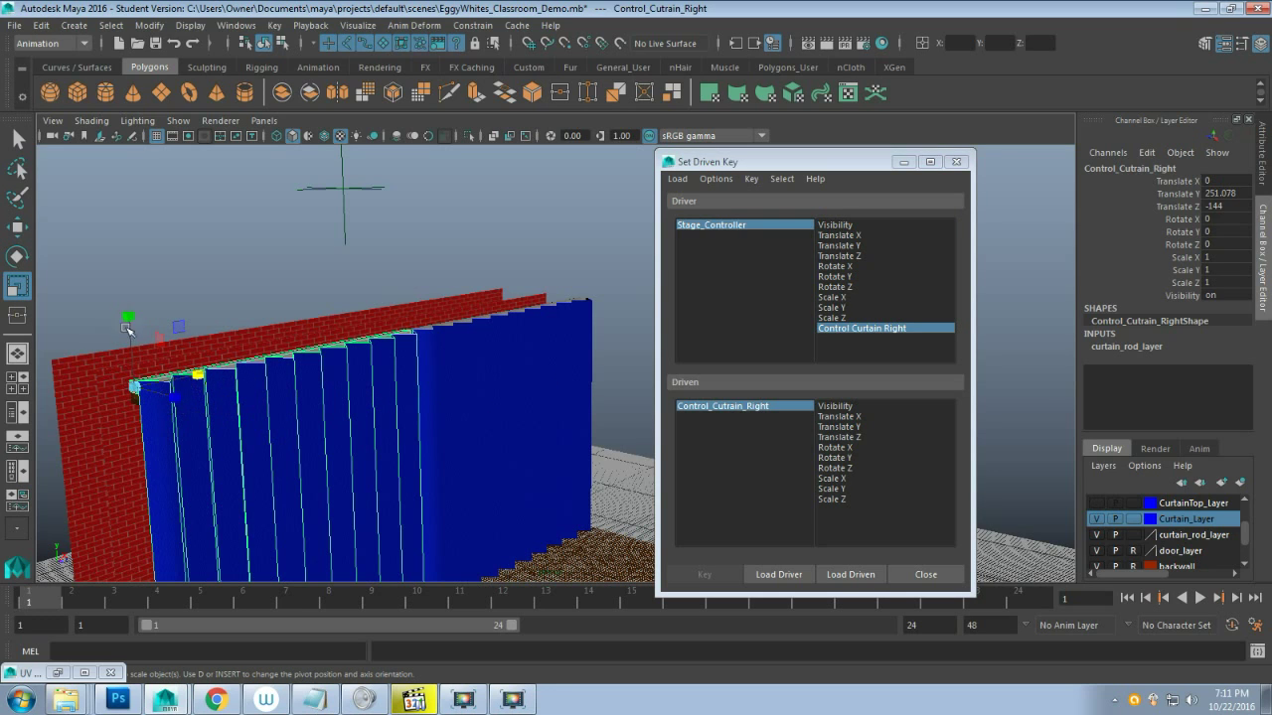
{"action": "left_click", "coordinate": [135, 387]}
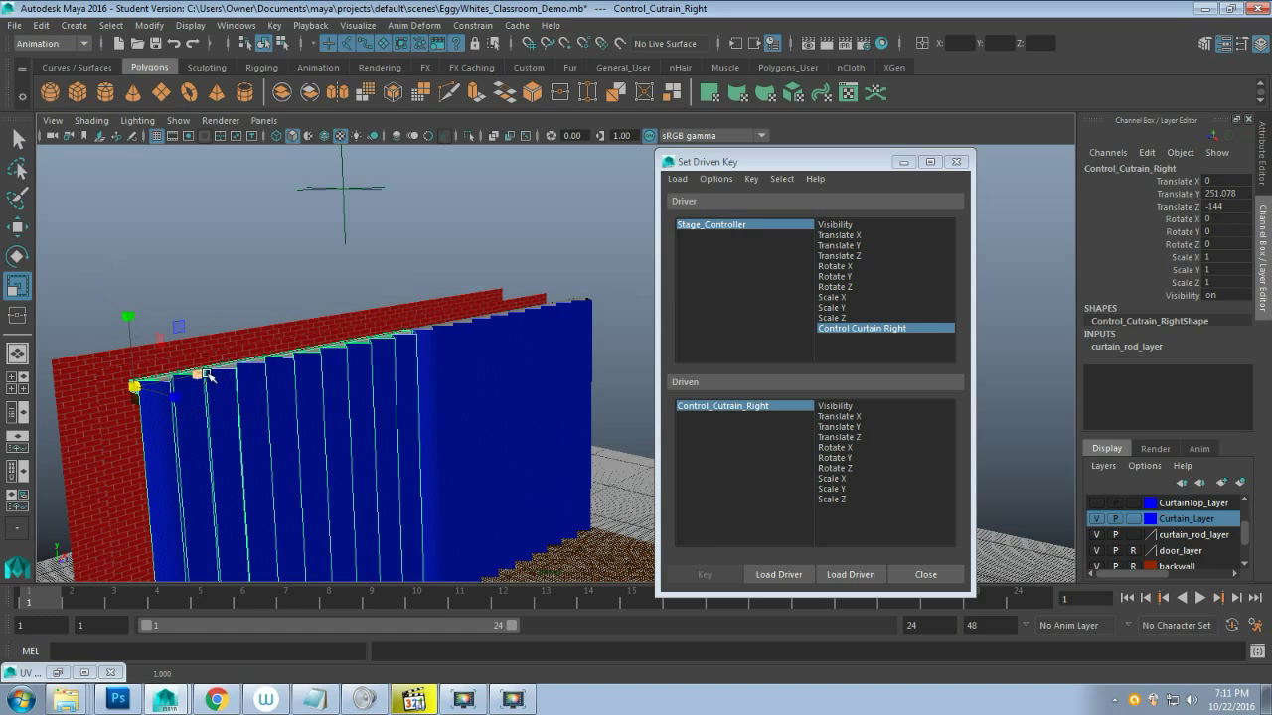
{"action": "left_click", "coordinate": [199, 374]}
{"action": "left_click", "coordinate": [878, 332]}
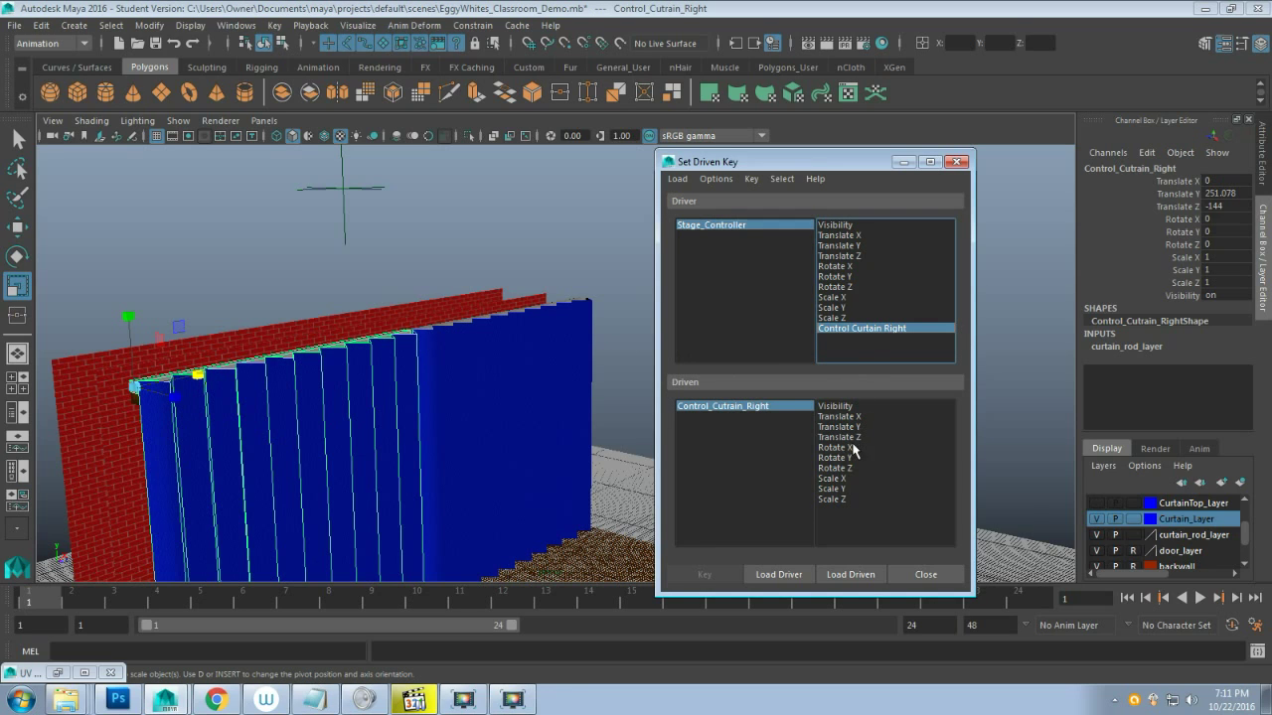
{"action": "left_click", "coordinate": [832, 479]}
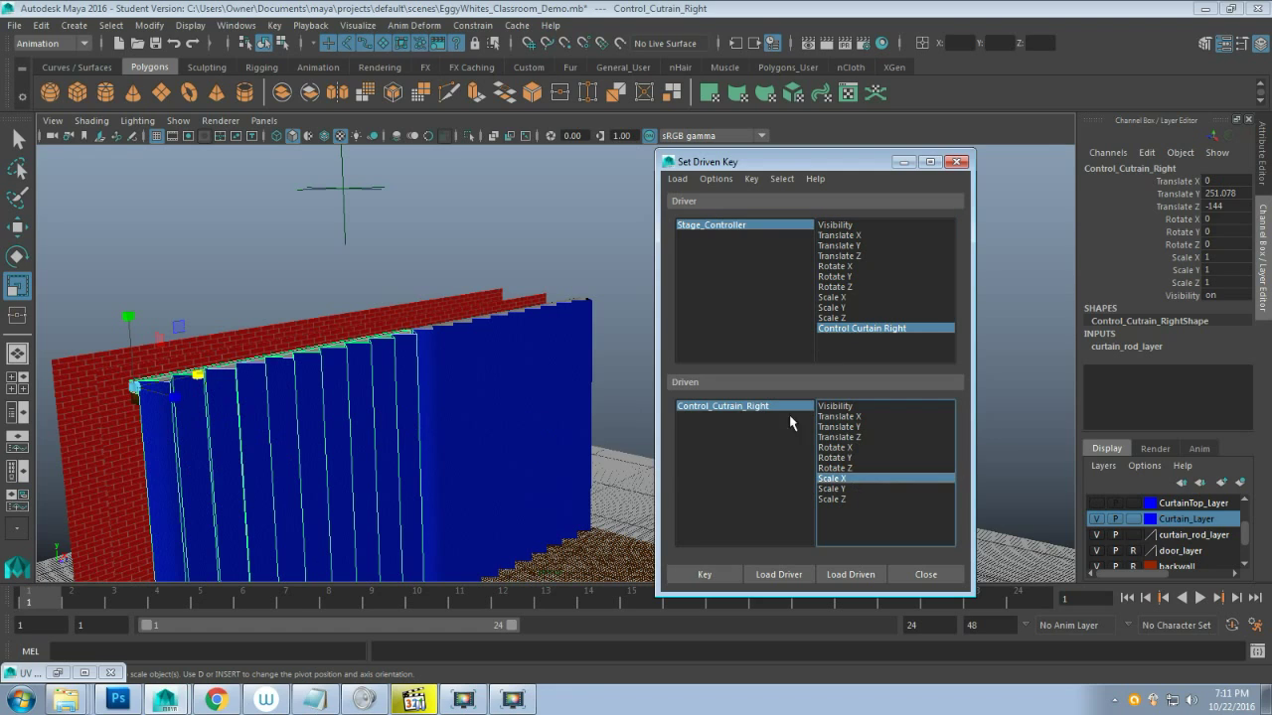
{"action": "left_click", "coordinate": [698, 575]}
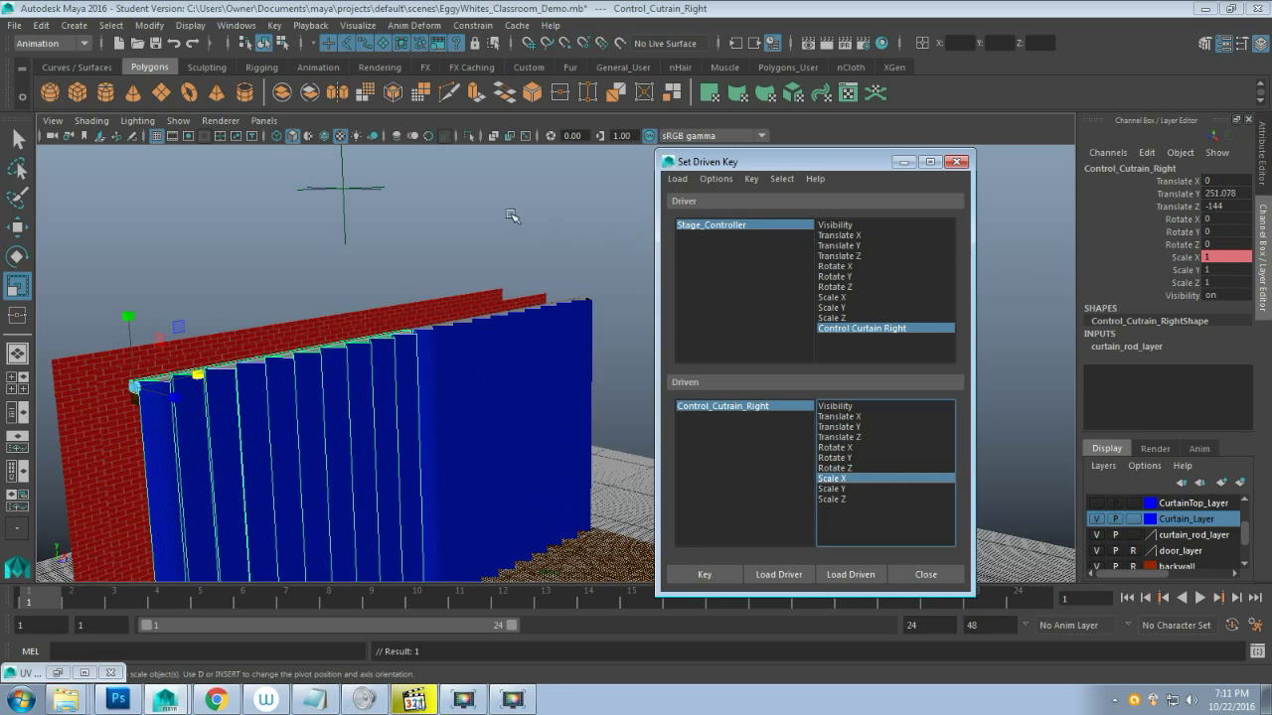
Set Stage_Controller's Control Curtain Right to 10, keeping it paired with Scale X of Control_Cutrain_Right for the driven key
{"action": "left_click", "coordinate": [346, 188]}
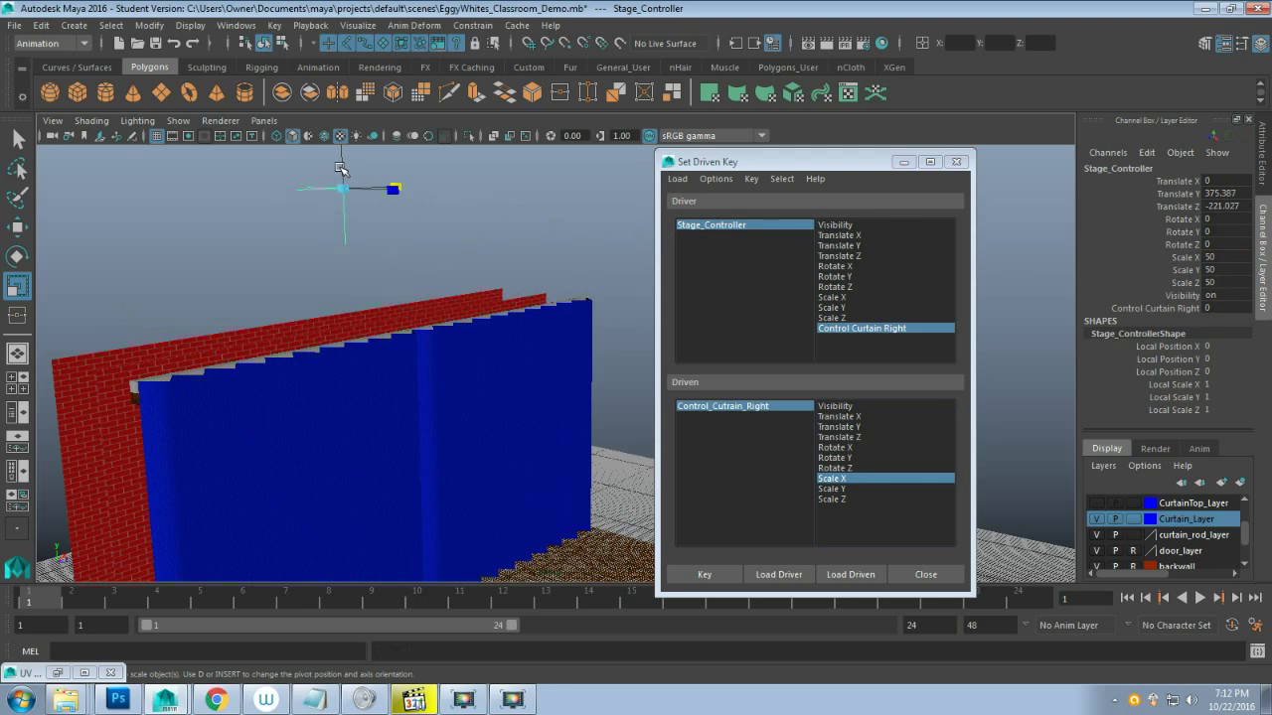
{"action": "left_click", "coordinate": [1148, 309]}
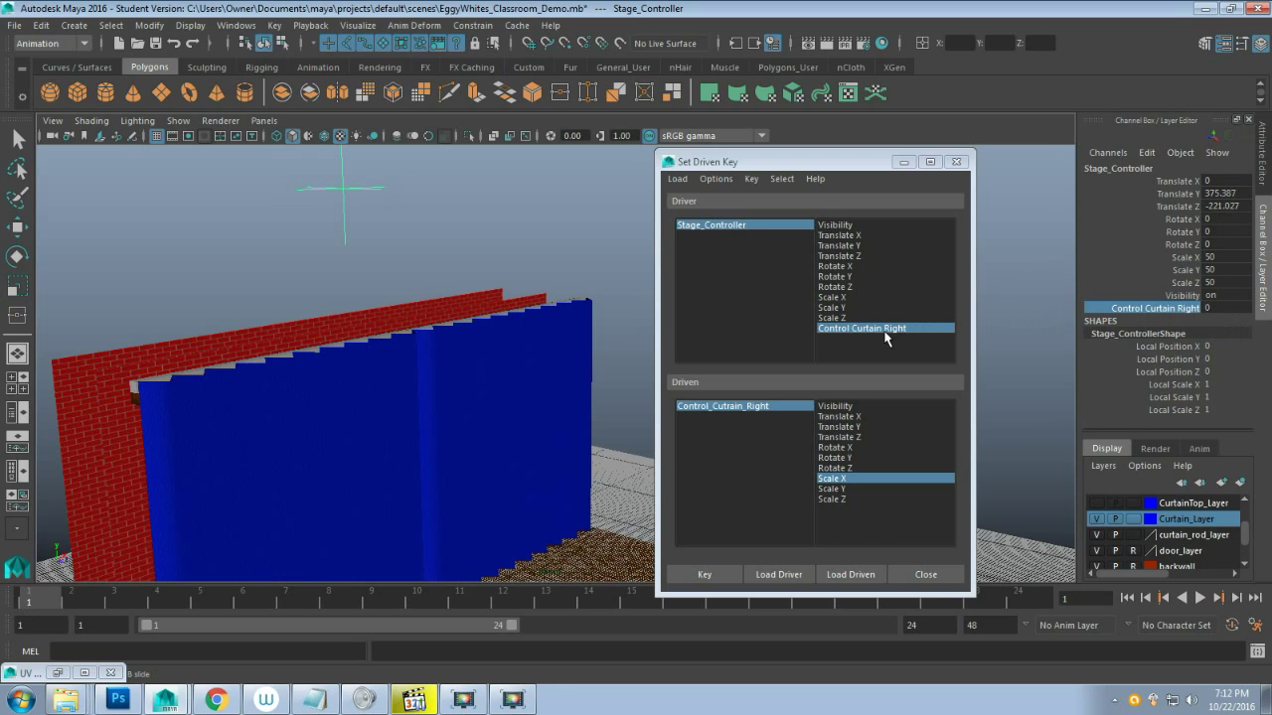
{"action": "left_click", "coordinate": [1217, 309]}
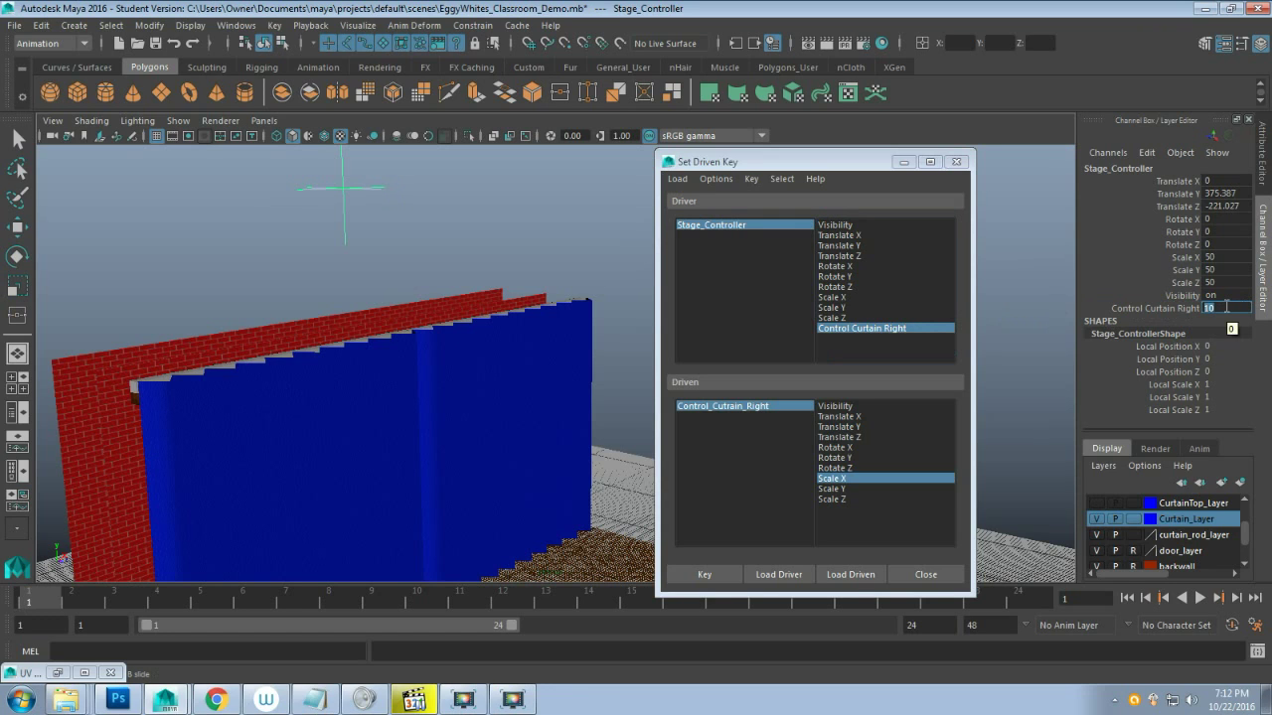
{"action": "left_click", "coordinate": [852, 328]}
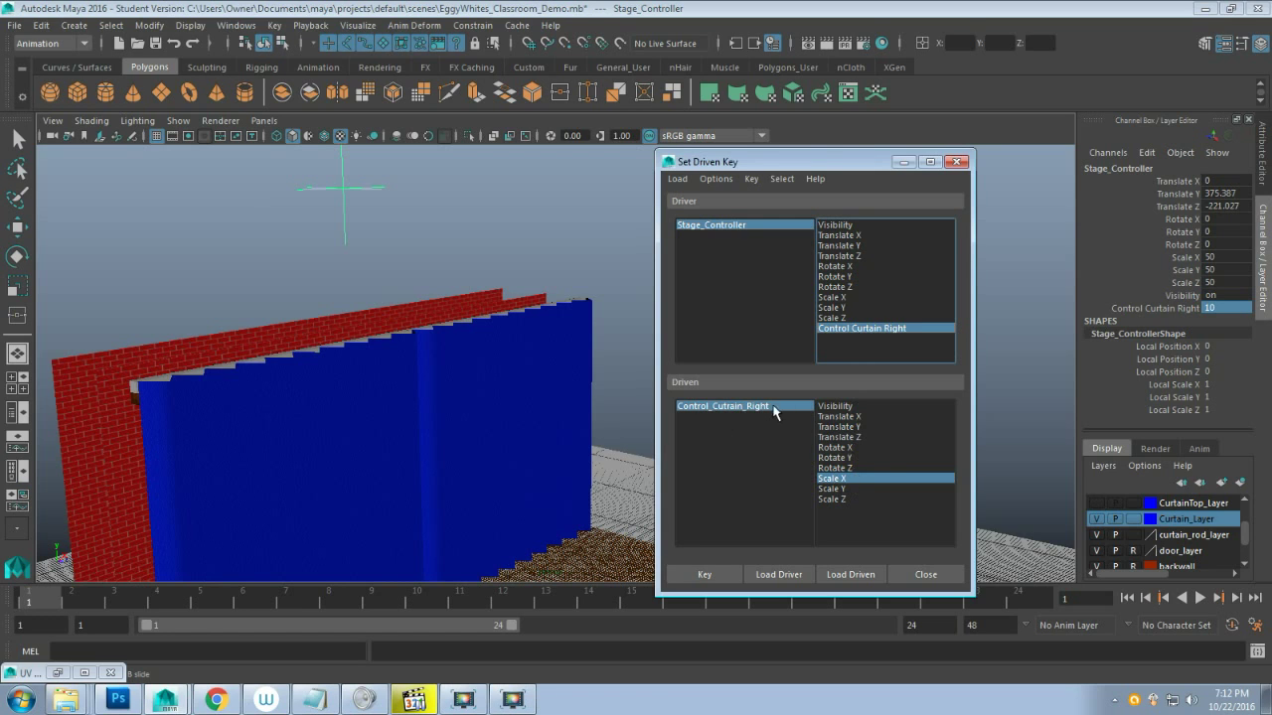
{"action": "left_click", "coordinate": [864, 479]}
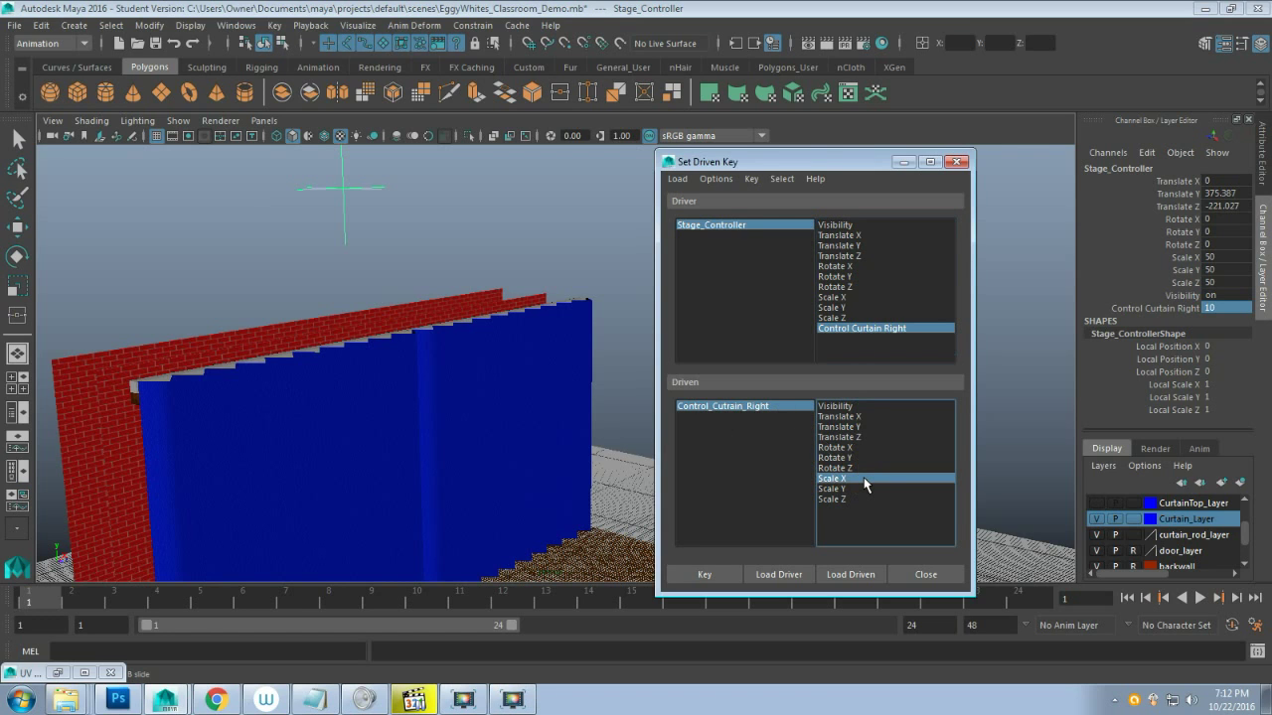
Set Control_Cutrain_Right's Scale X to 0.25 and set the second driven key for the open curtain
{"action": "left_click", "coordinate": [192, 374]}
{"action": "key", "text": "r"}
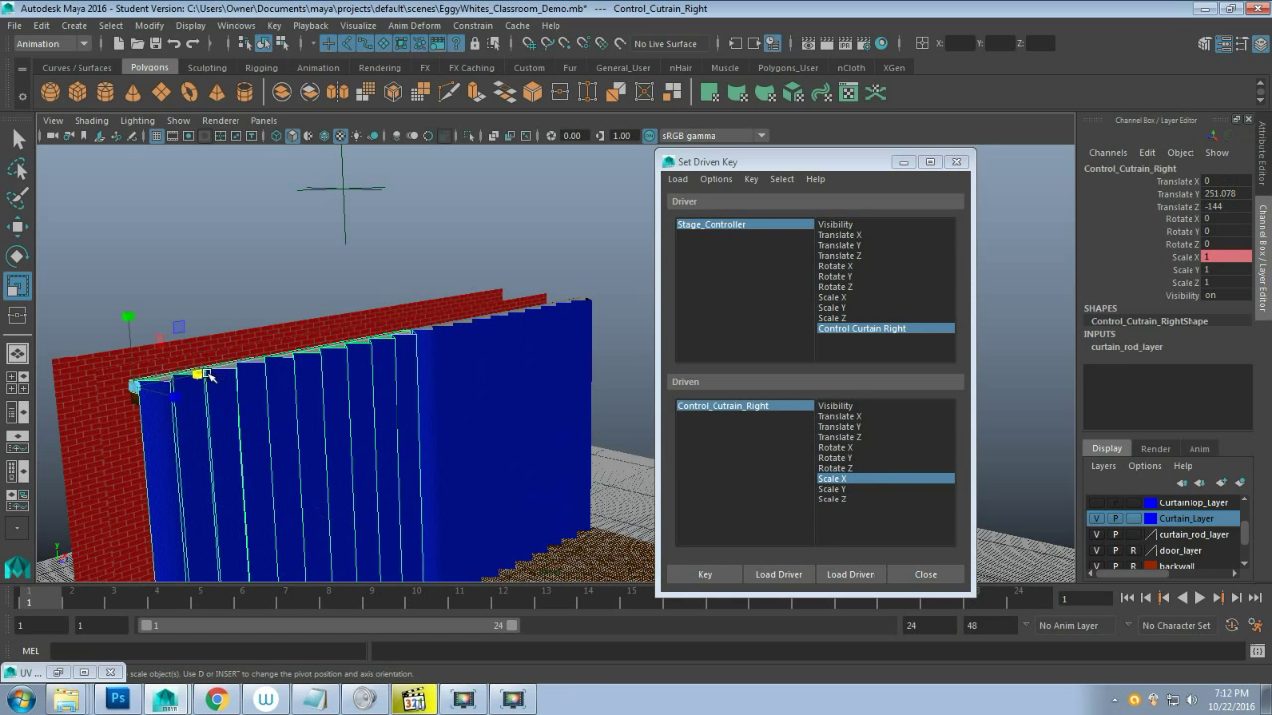
{"action": "left_click_drag", "start_coordinate": [198, 374], "coordinate": [155, 387]}
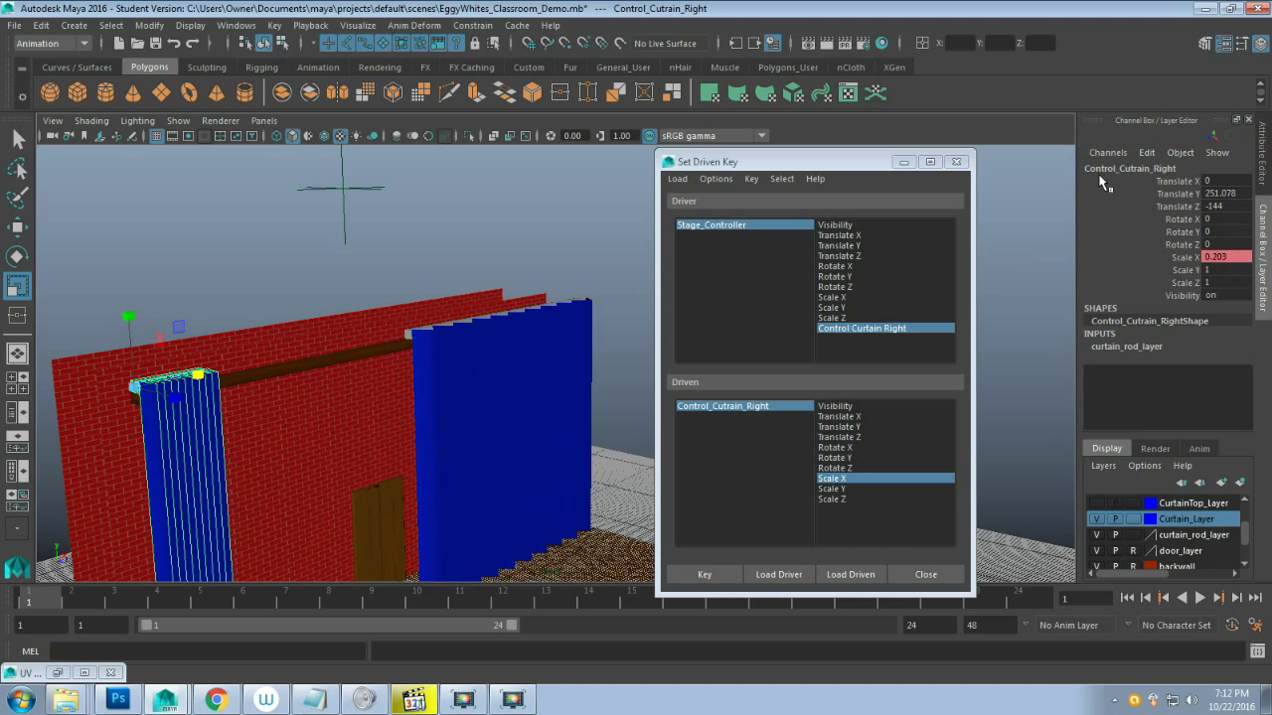
{"action": "left_click", "coordinate": [1237, 259]}
{"action": "type", "text": "0.25"}
{"action": "key", "text": "Return"}
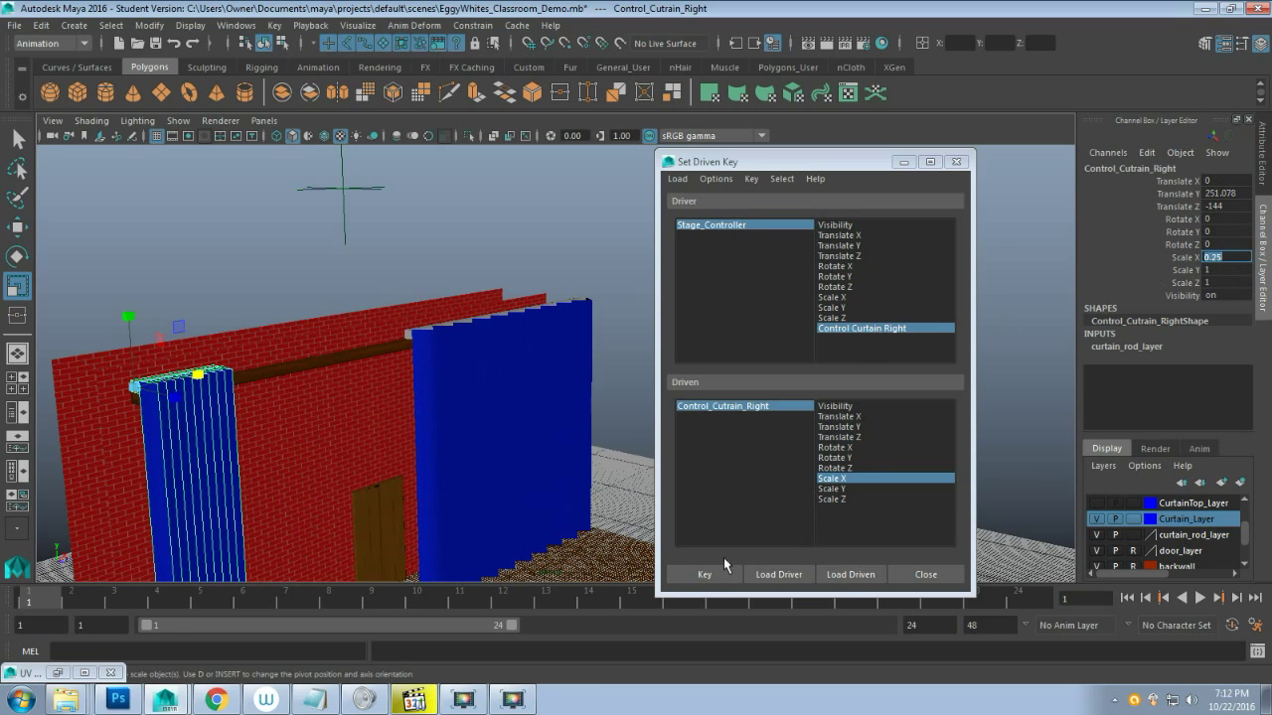
{"action": "left_click", "coordinate": [704, 576]}
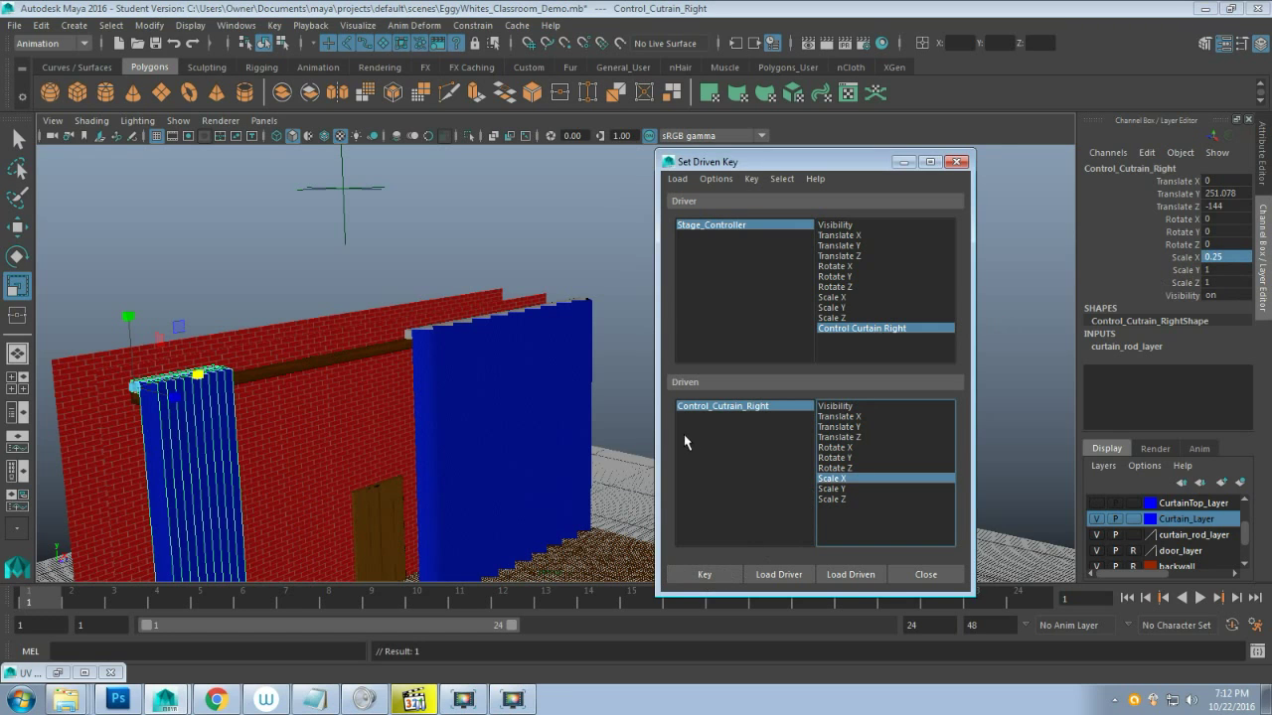
Test the curtain by sliding Stage_Controller's Control Curtain Right value back to 0, and close Set Driven Key
{"action": "left_click", "coordinate": [348, 189]}
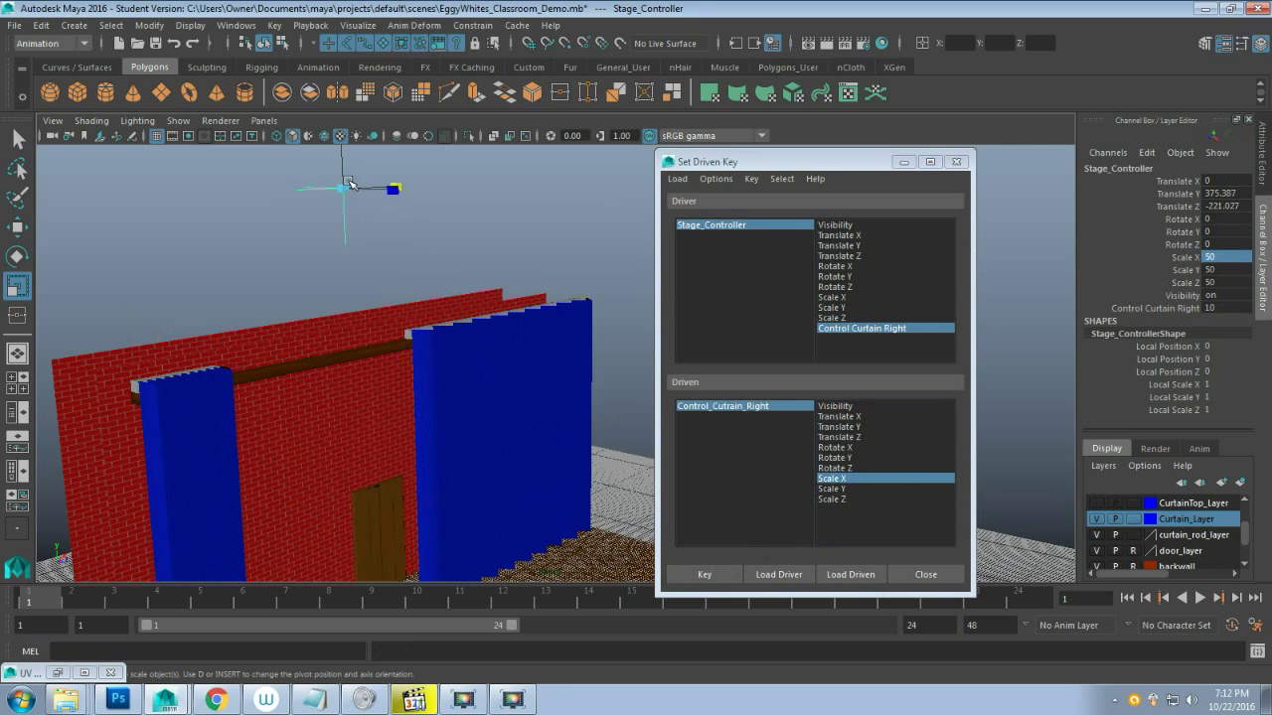
{"action": "left_click", "coordinate": [1154, 309]}
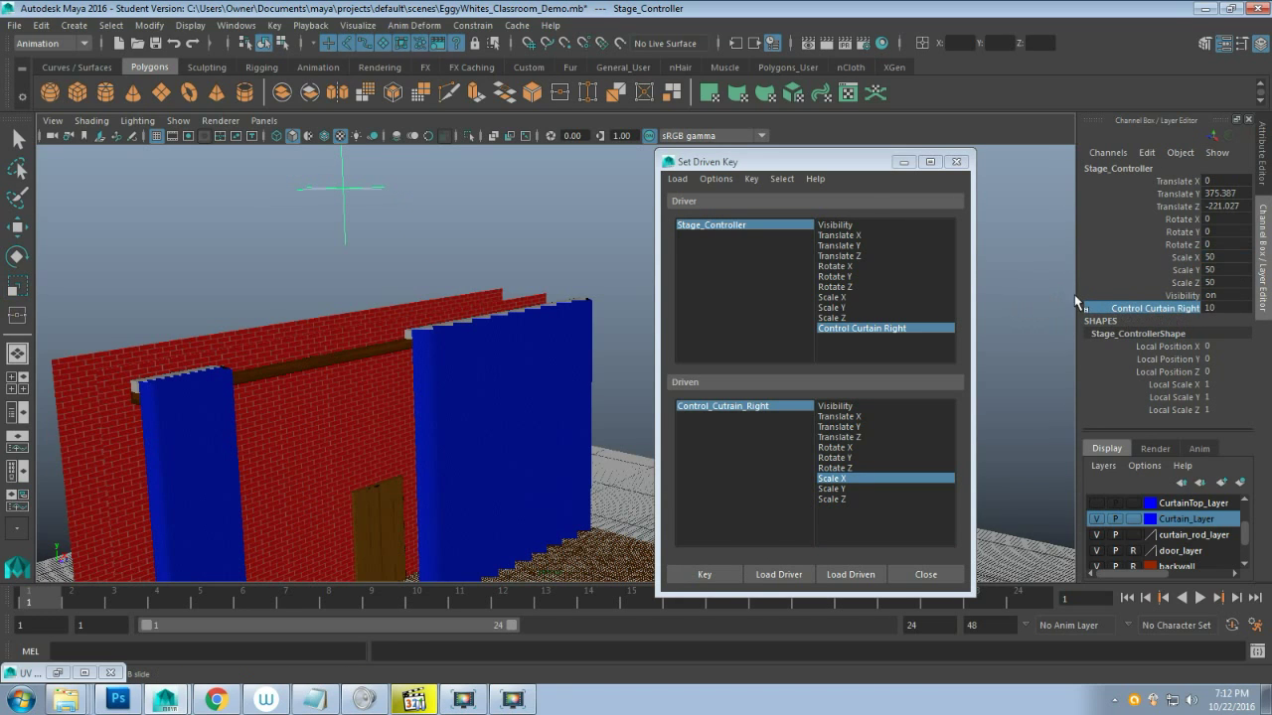
{"action": "middle_click_drag", "start_coordinate": [1029, 322], "coordinate": [895, 328]}
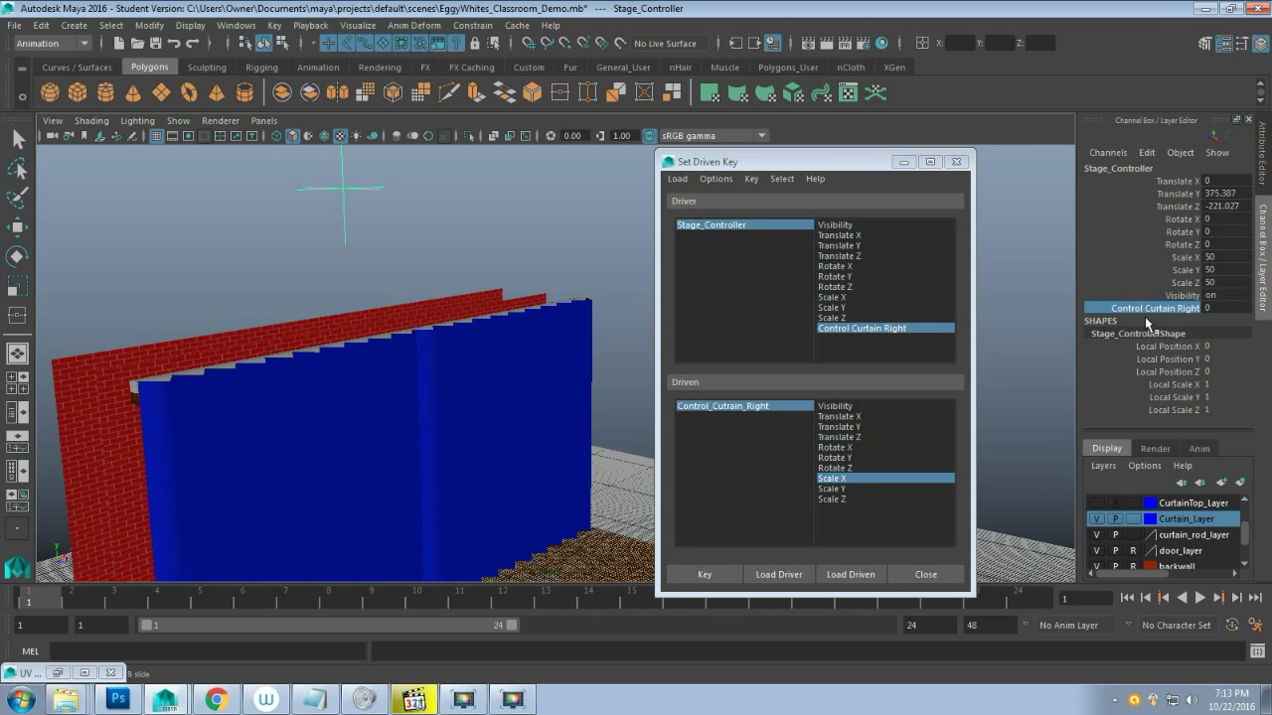
{"action": "left_click", "coordinate": [957, 162]}
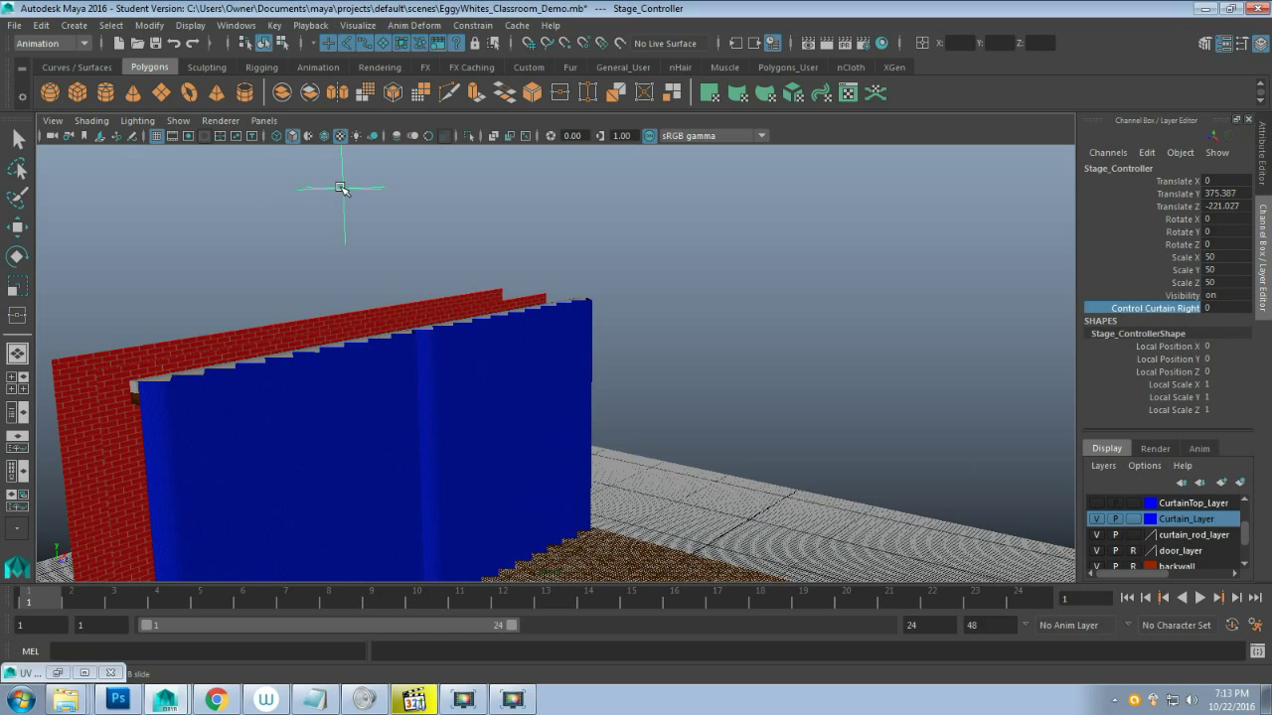
Add a keyable float attribute Control Curtain Left to Stage_Controller with minimum 0, maximum 10 and default 0
{"action": "left_click", "coordinate": [1148, 156]}
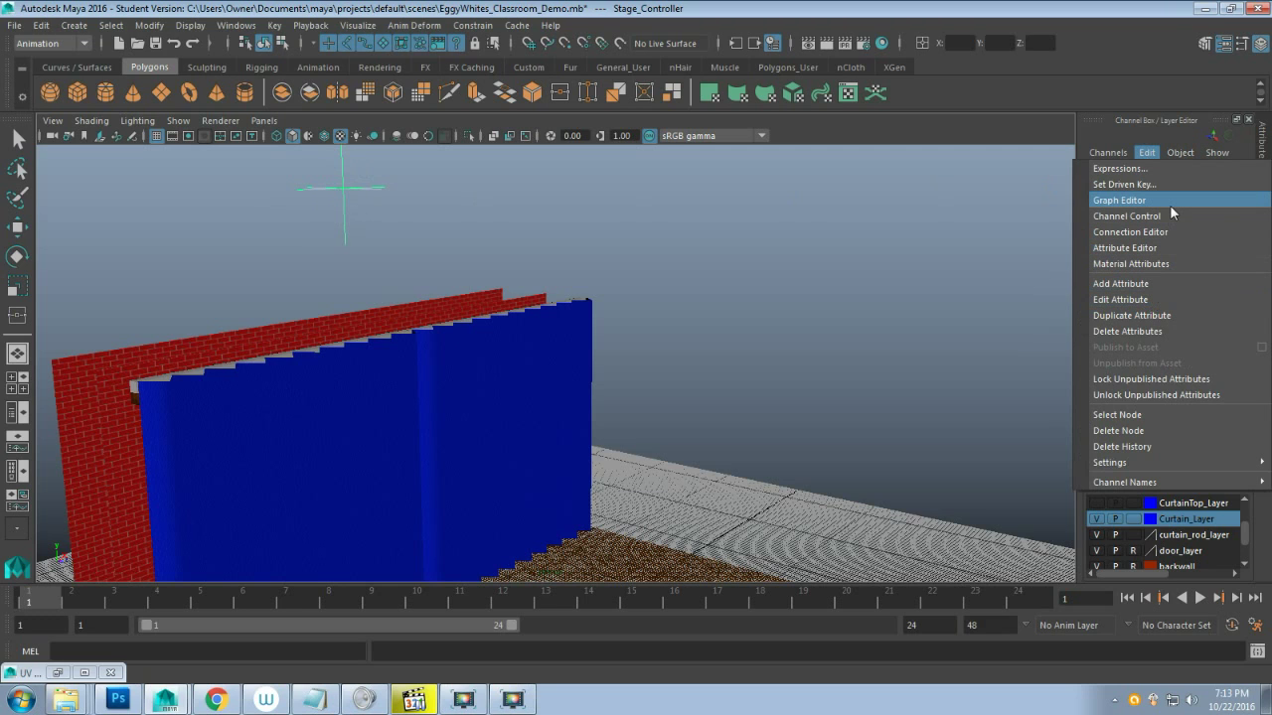
{"action": "left_click", "coordinate": [1160, 283]}
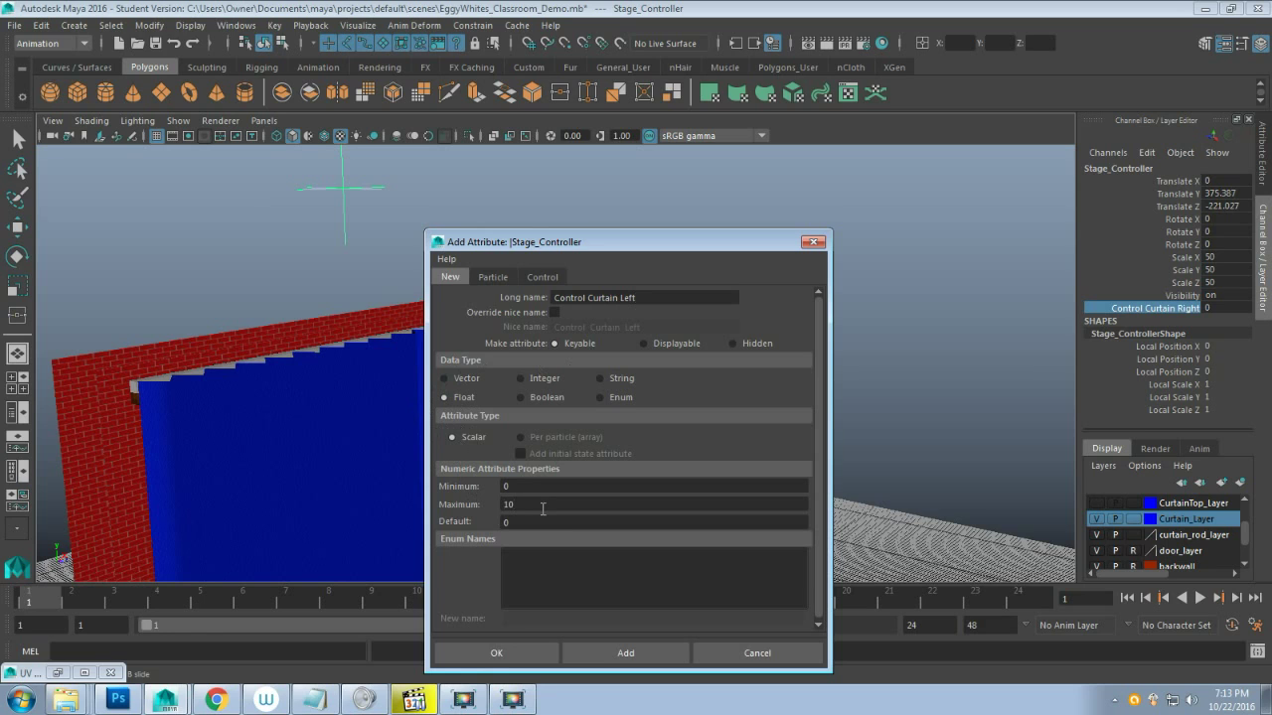
{"action": "left_click", "coordinate": [506, 657]}
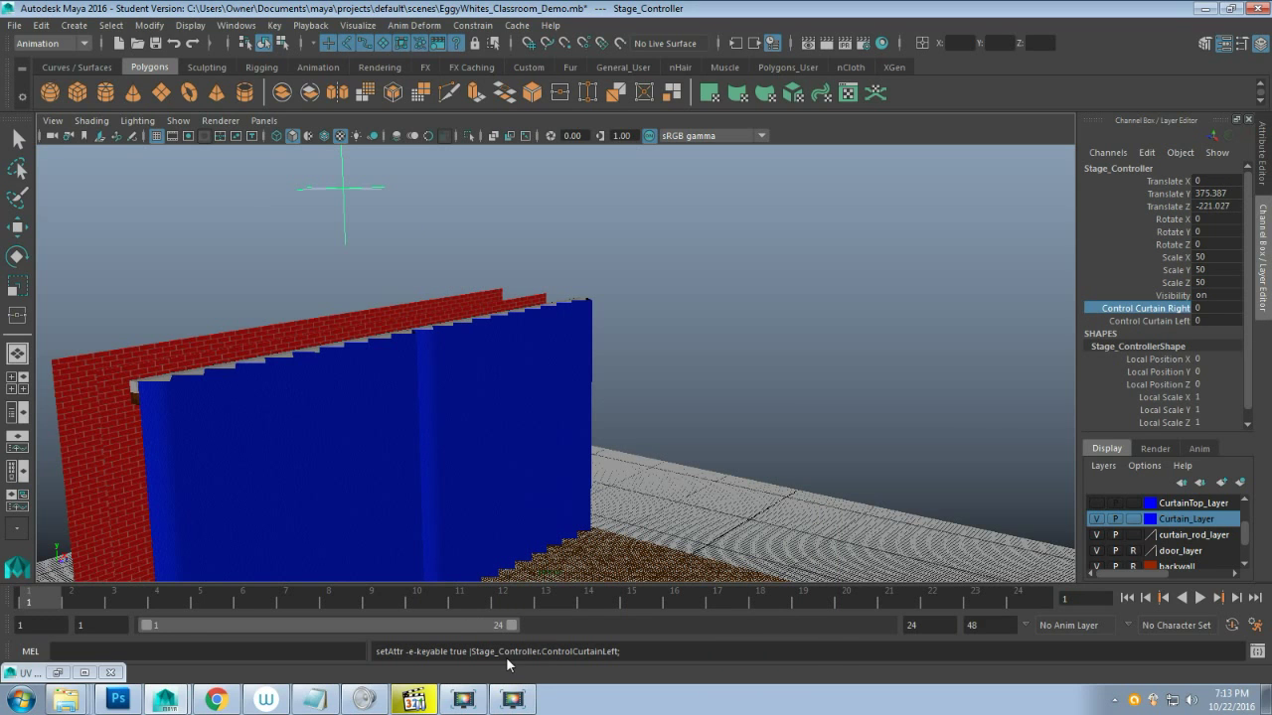
Open Set Driven Key for Stage_Controller's Control Curtain Left attribute and load Stage_Controller as the driver
{"action": "left_click", "coordinate": [1154, 321]}
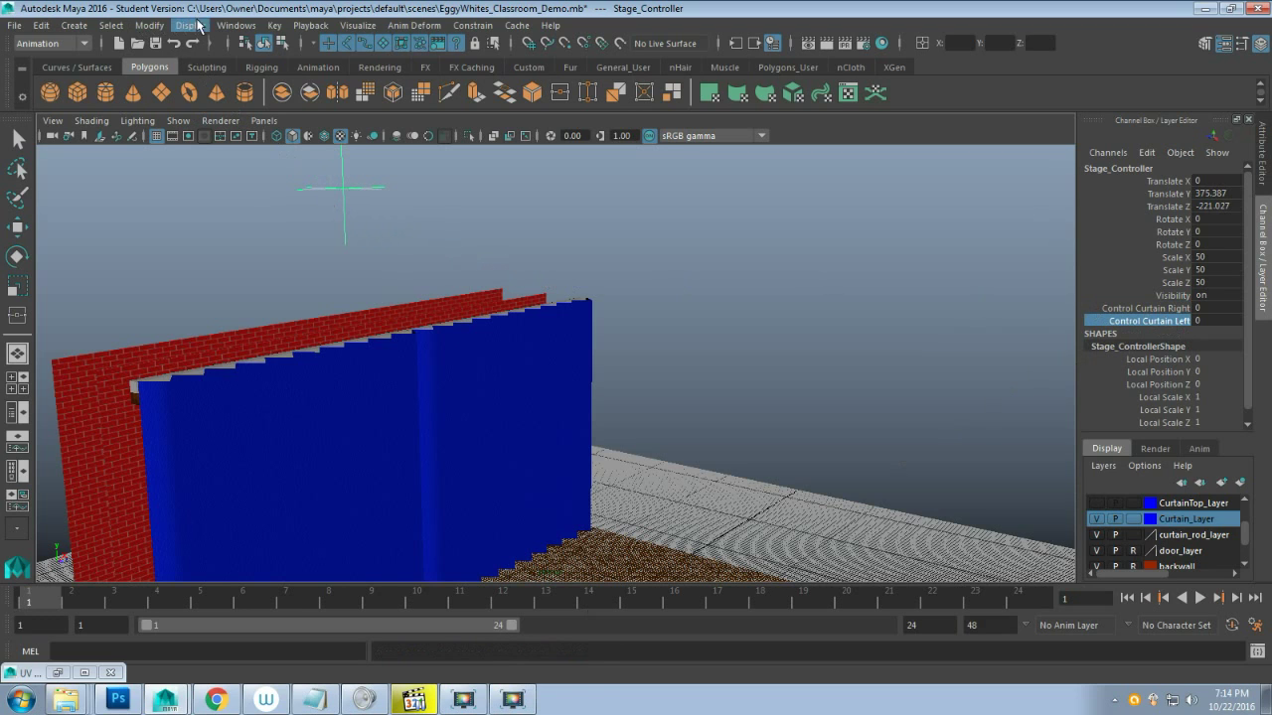
{"action": "left_click", "coordinate": [275, 27]}
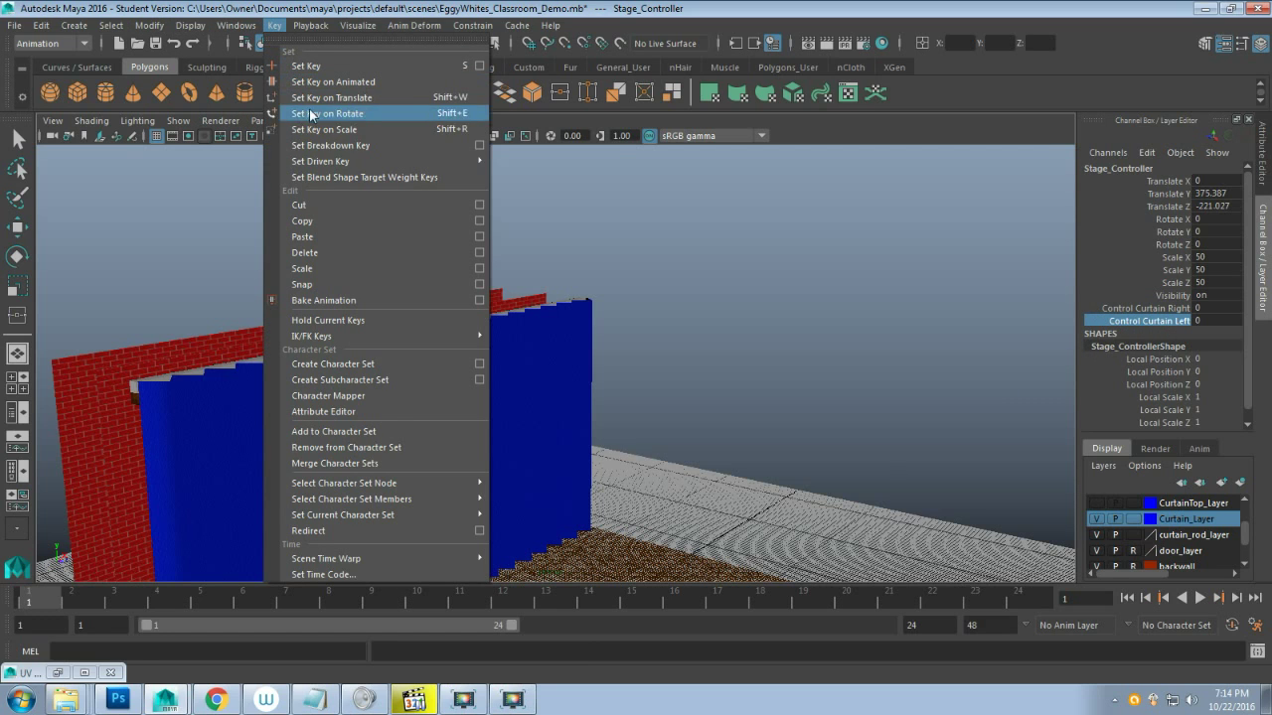
{"action": "mouse_move", "coordinate": [332, 163]}
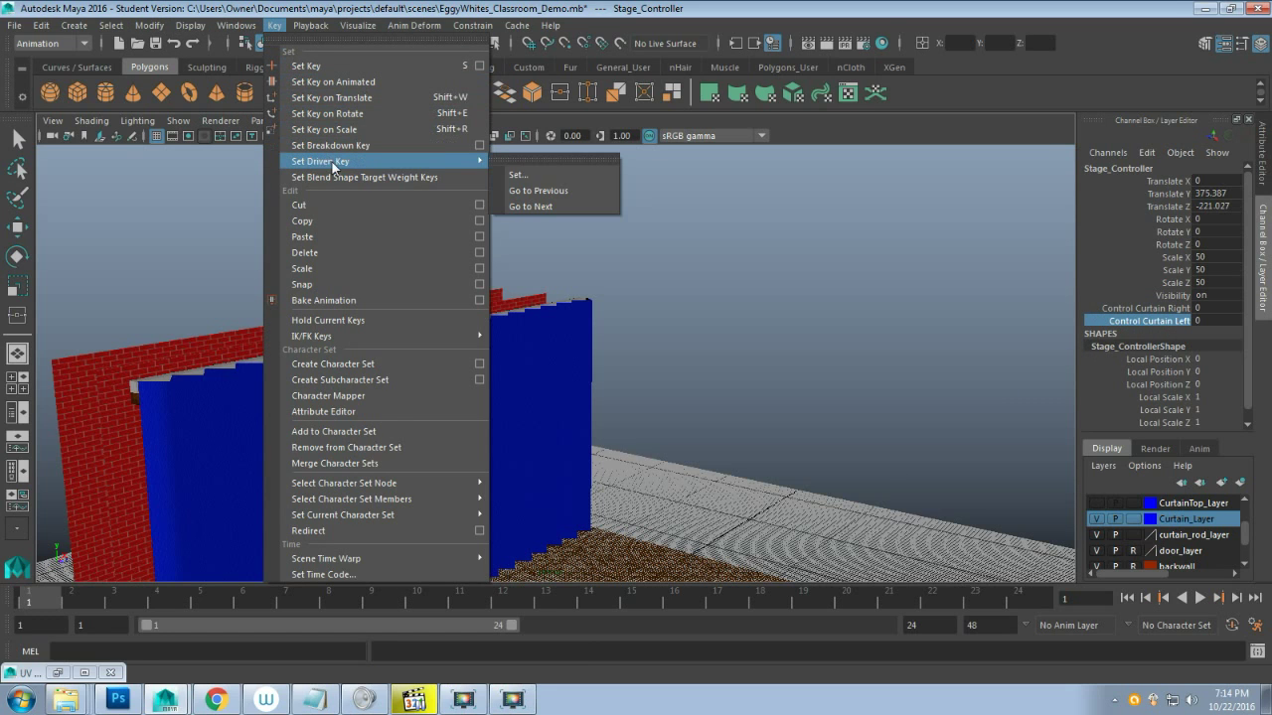
{"action": "left_click", "coordinate": [535, 174]}
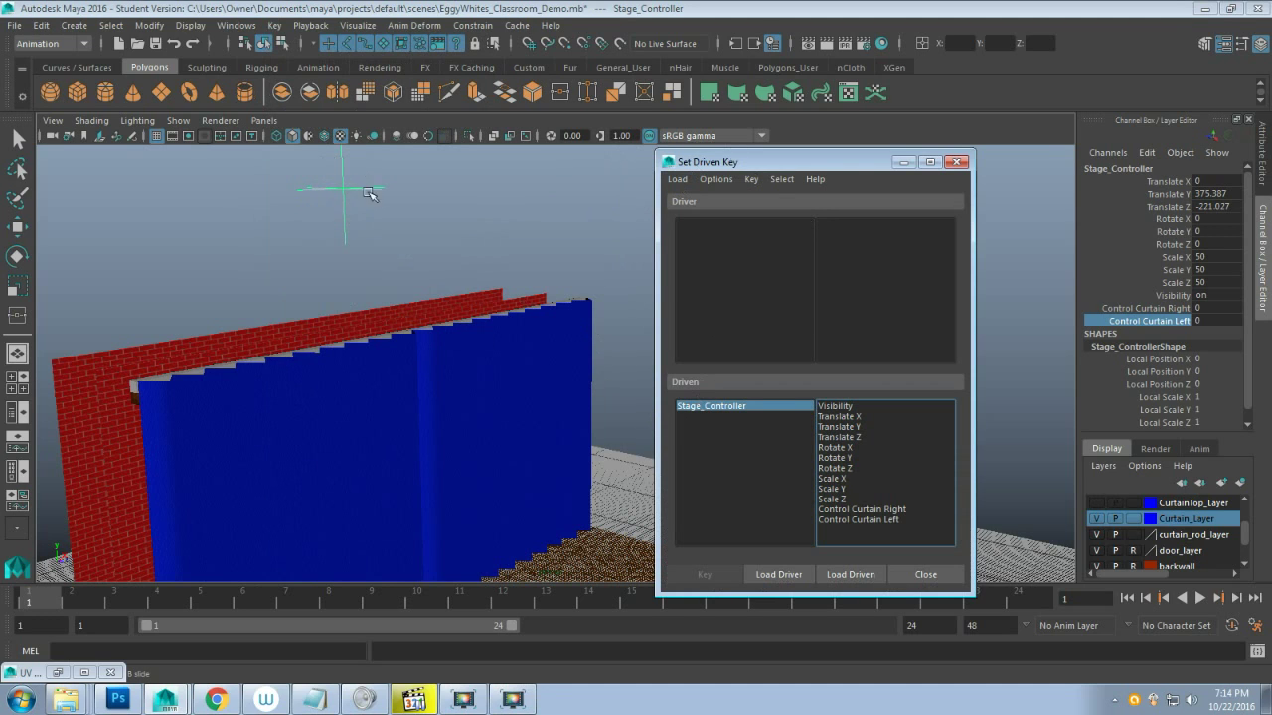
{"action": "left_click", "coordinate": [779, 577]}
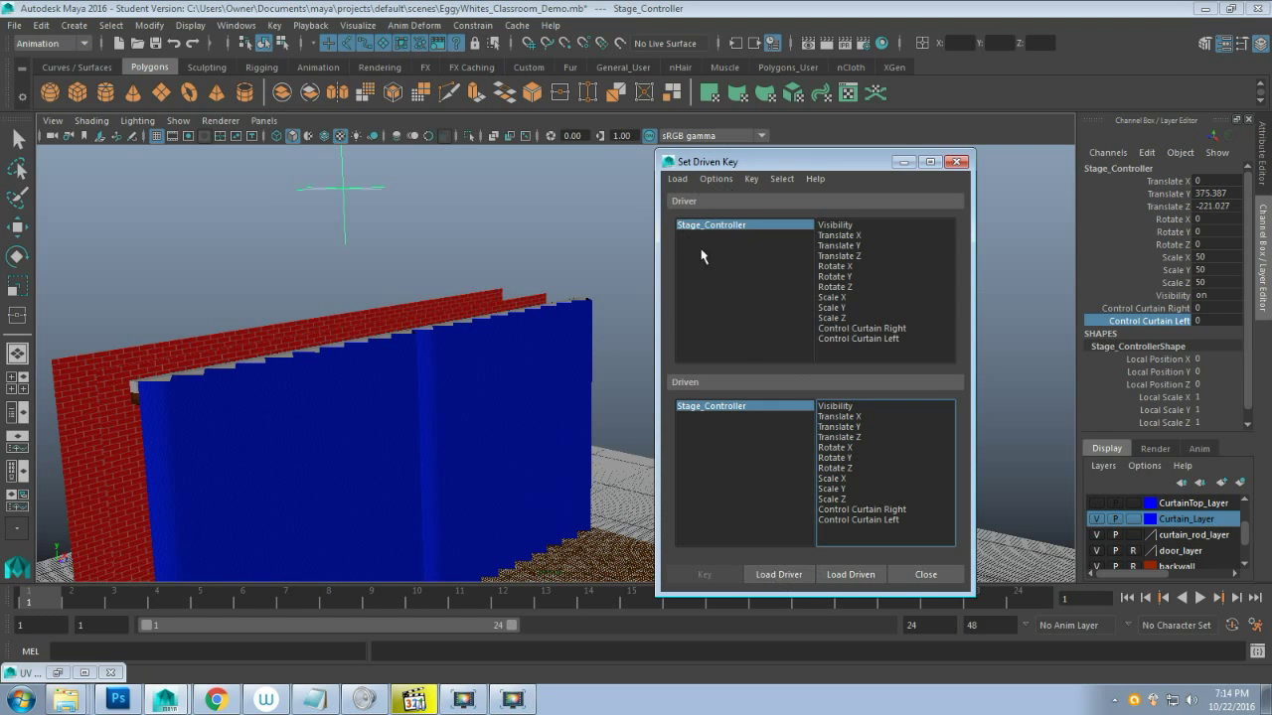
Select Control_Cutrain_Left in the scene and load it as the driven object in Set Driven Key
{"action": "scroll", "coordinate": [570, 372], "scroll_direction": "up", "scroll_amount": 2}
{"action": "left_click_drag", "start_coordinate": [526, 357], "coordinate": [454, 388], "text": "alt"}
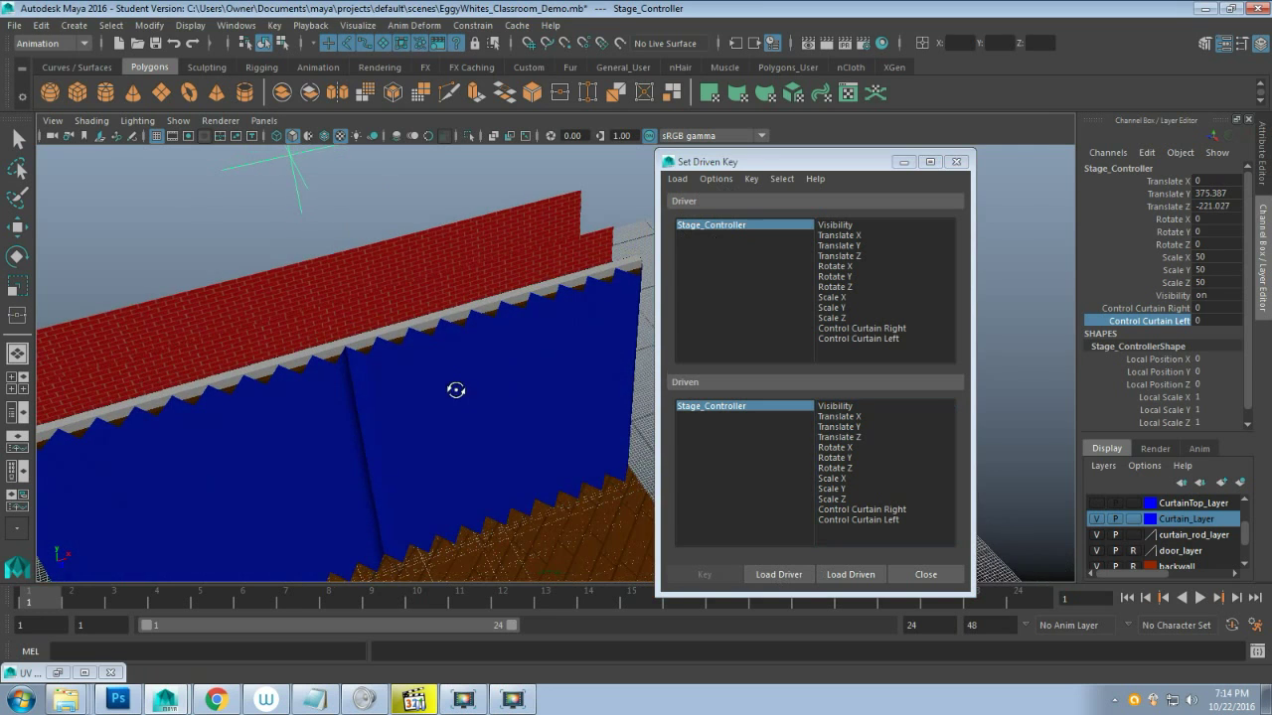
{"action": "left_click", "coordinate": [493, 302]}
{"action": "key", "text": "r"}
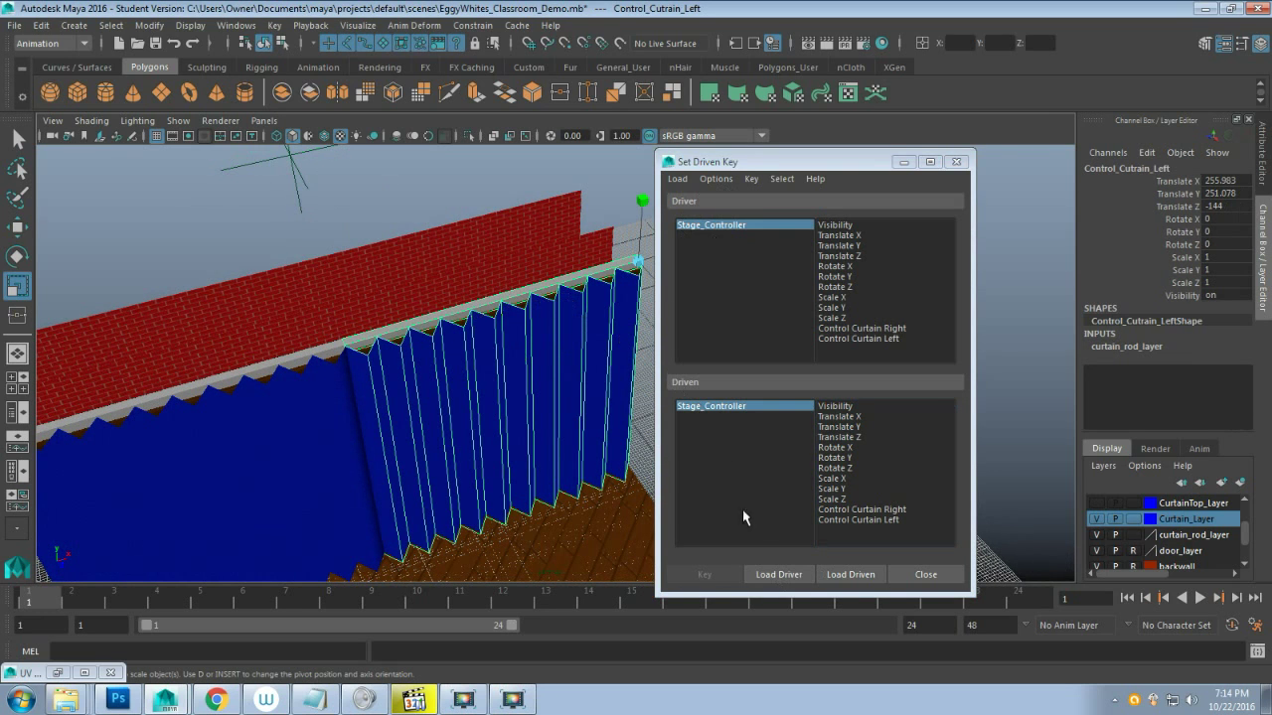
{"action": "left_click", "coordinate": [847, 576]}
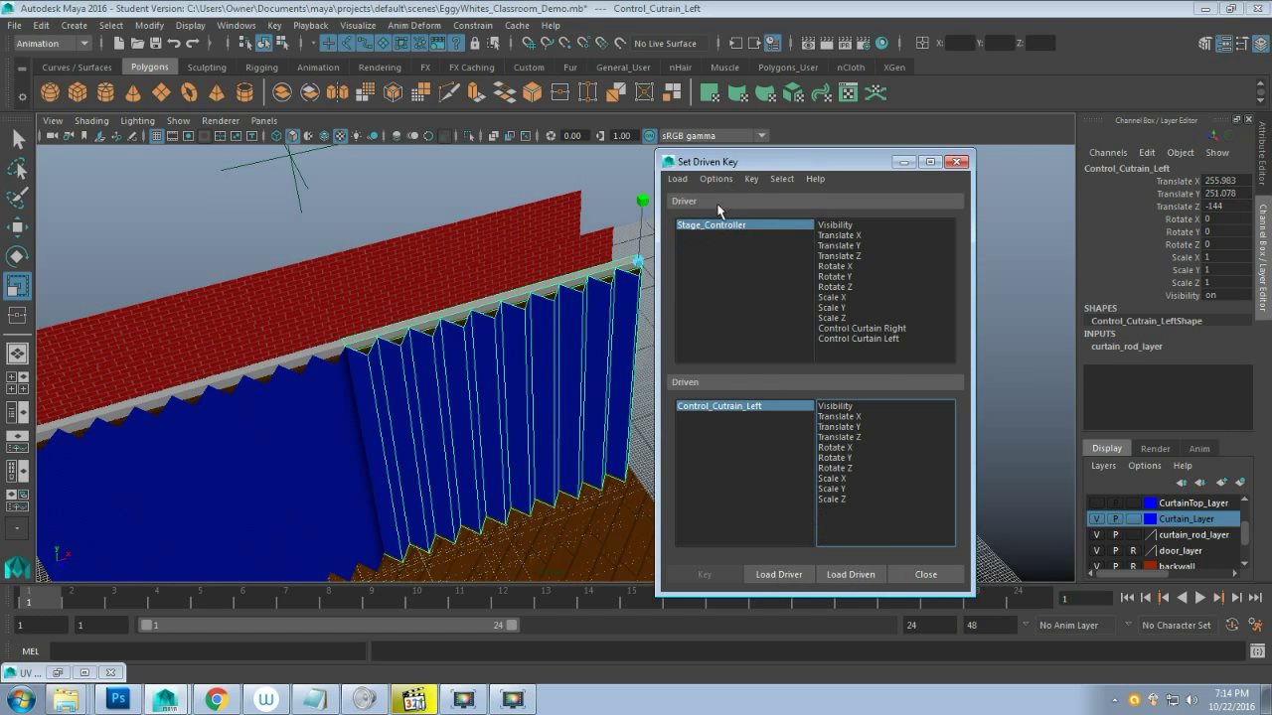
Set a driven key linking Stage_Controller's Control Curtain Left at 0 to Control_Cutrain_Left's Scale X at 1
{"action": "left_click", "coordinate": [752, 227]}
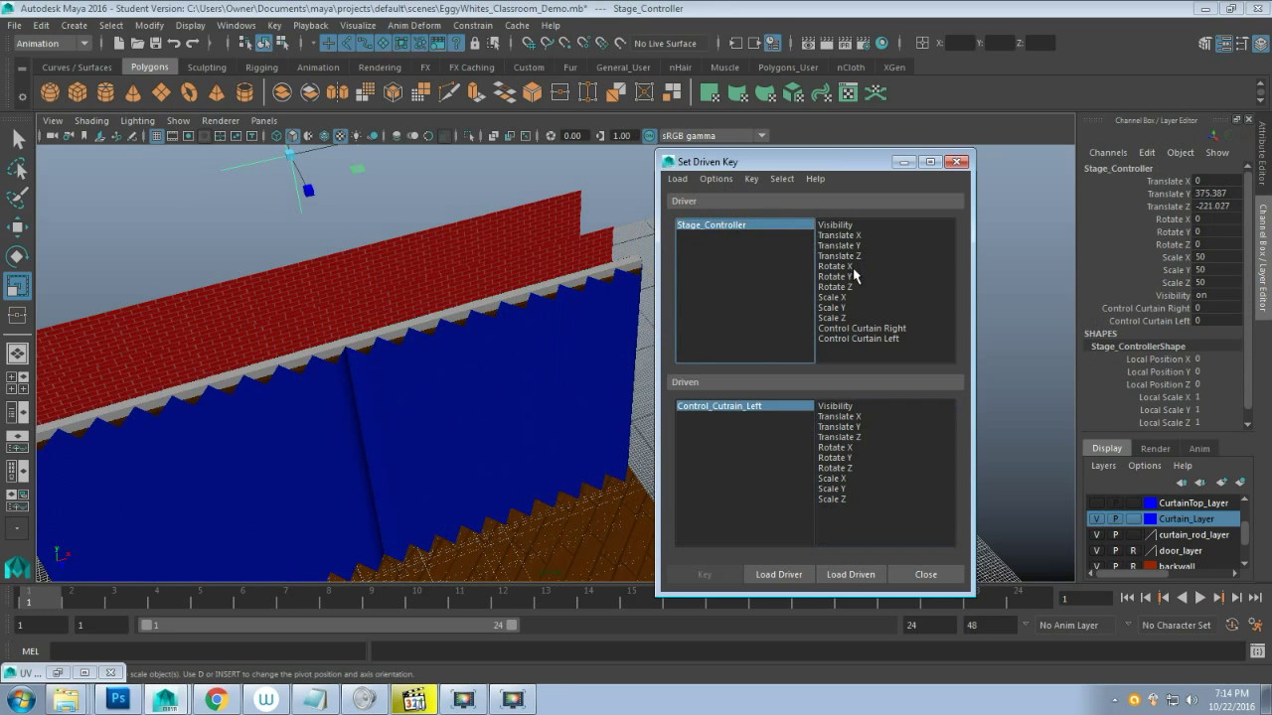
{"action": "left_click", "coordinate": [859, 339]}
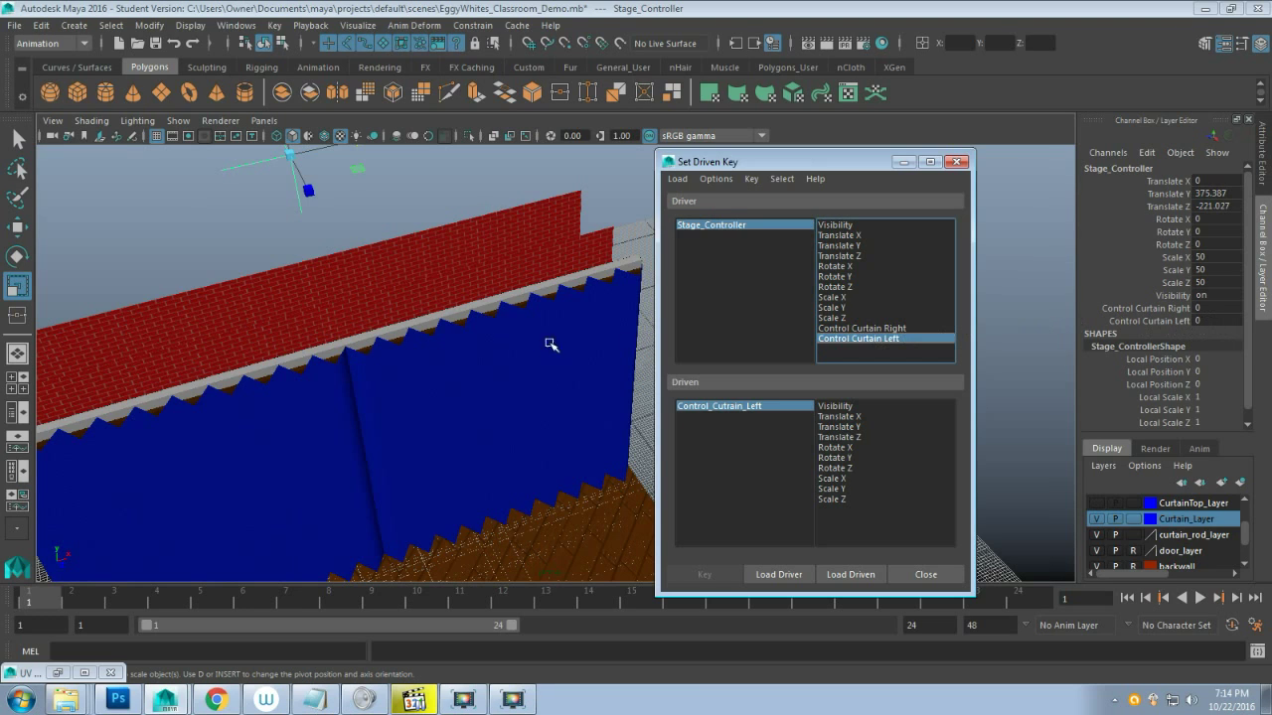
{"action": "left_click", "coordinate": [833, 479]}
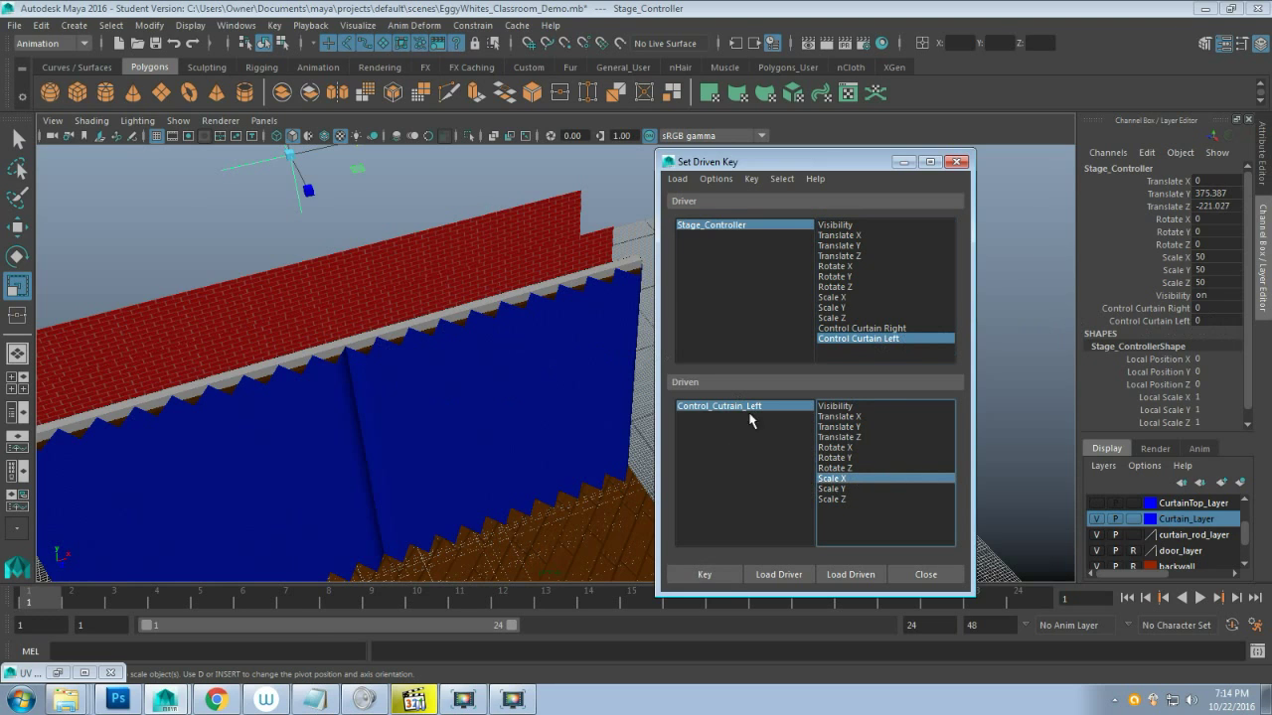
{"action": "left_click", "coordinate": [702, 575]}
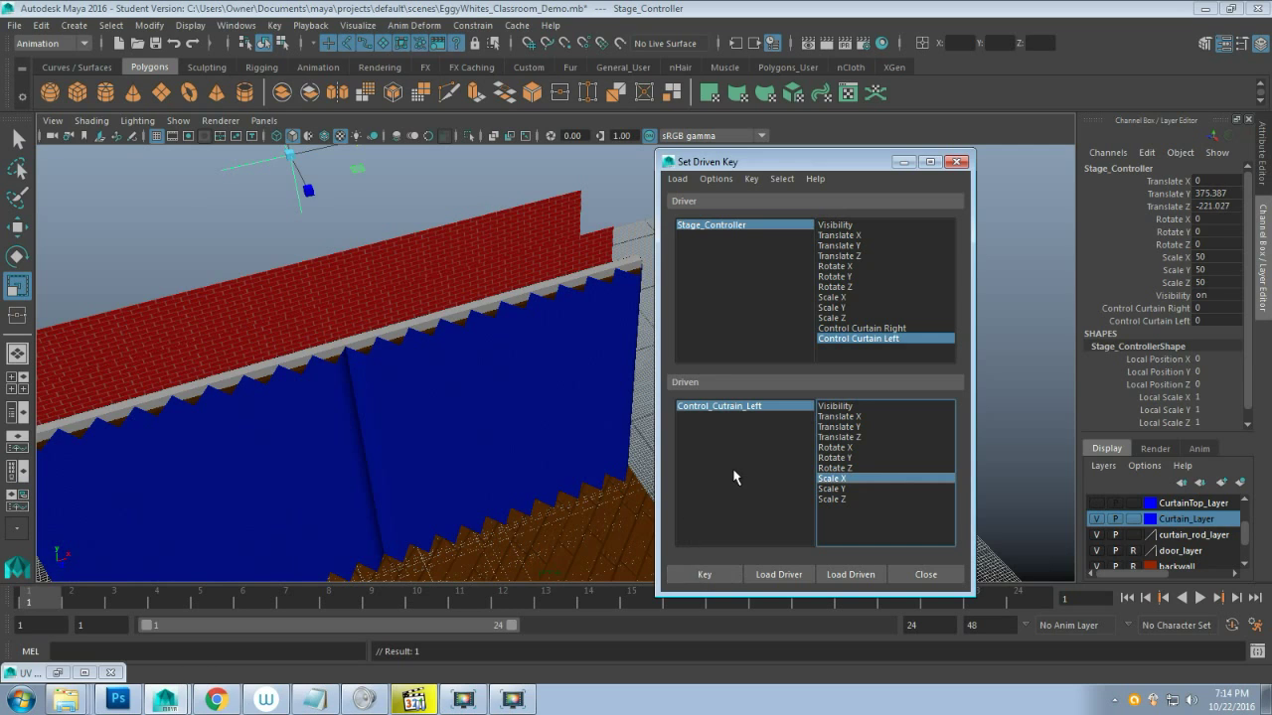
Set Stage_Controller's Control Curtain Left to 10, keeping it paired with Scale X of Control_Cutrain_Left for the driven key
{"action": "left_click", "coordinate": [490, 304]}
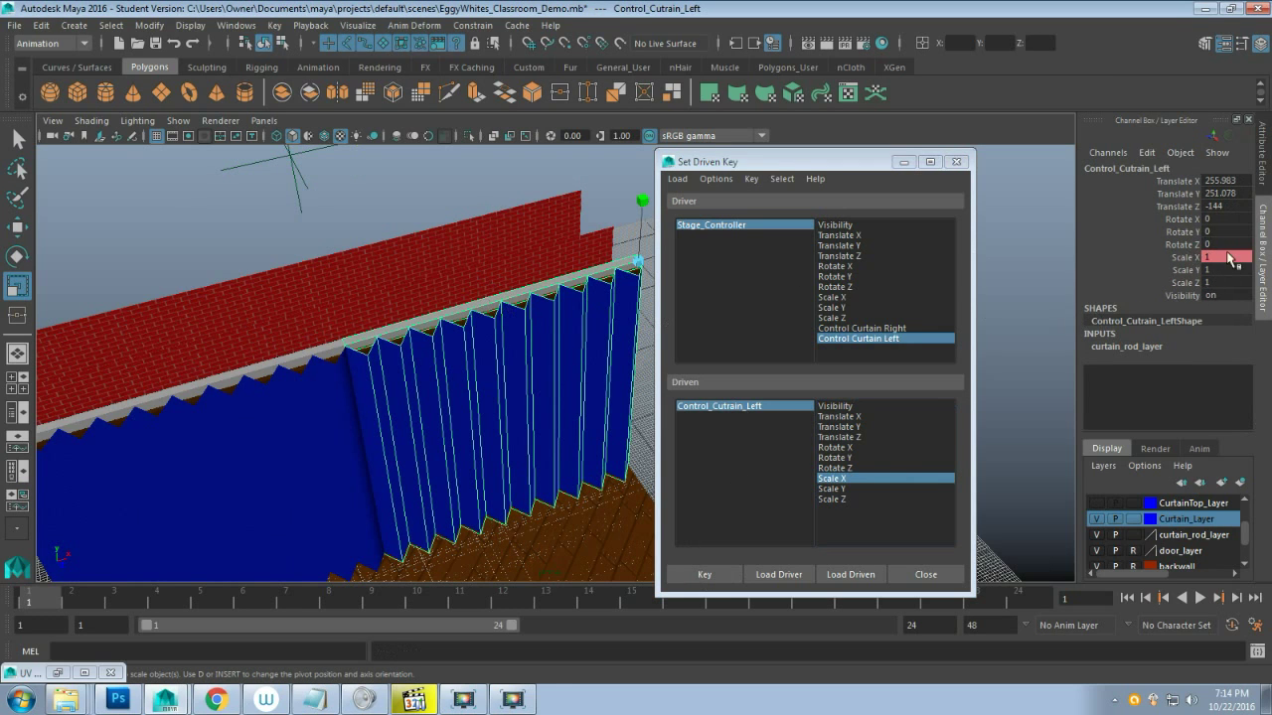
{"action": "left_click", "coordinate": [739, 226]}
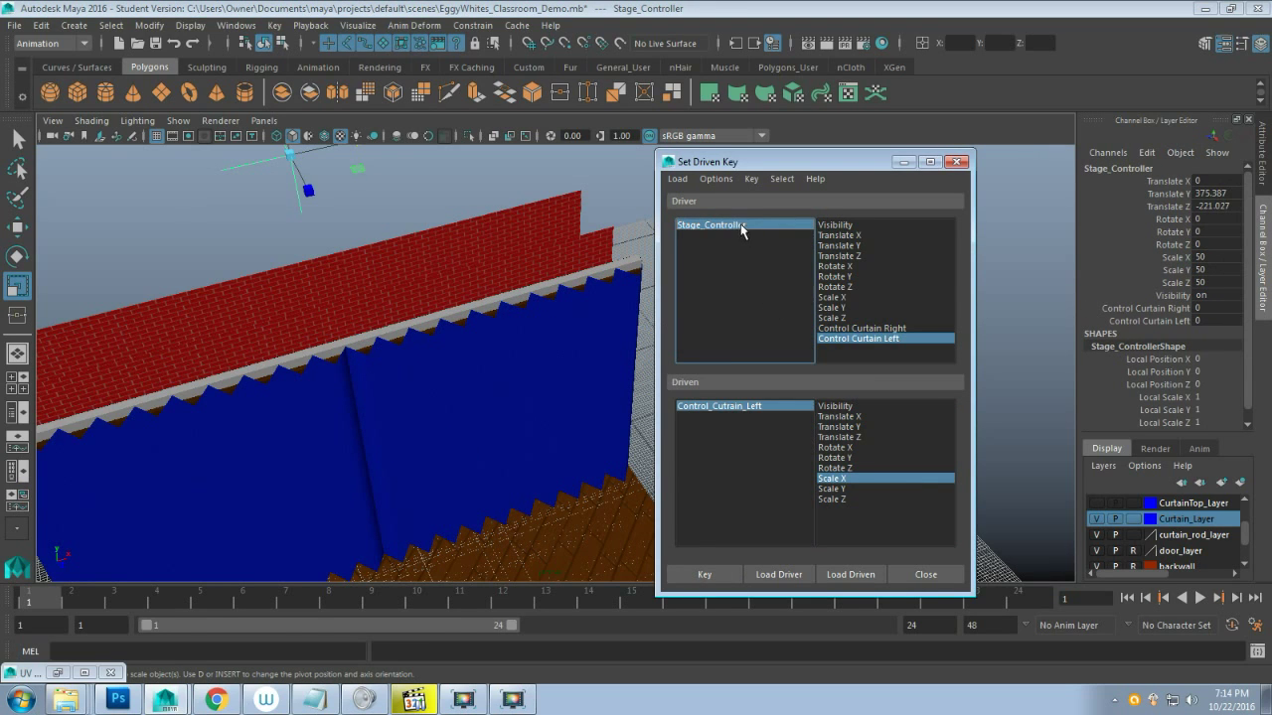
{"action": "left_click", "coordinate": [854, 343]}
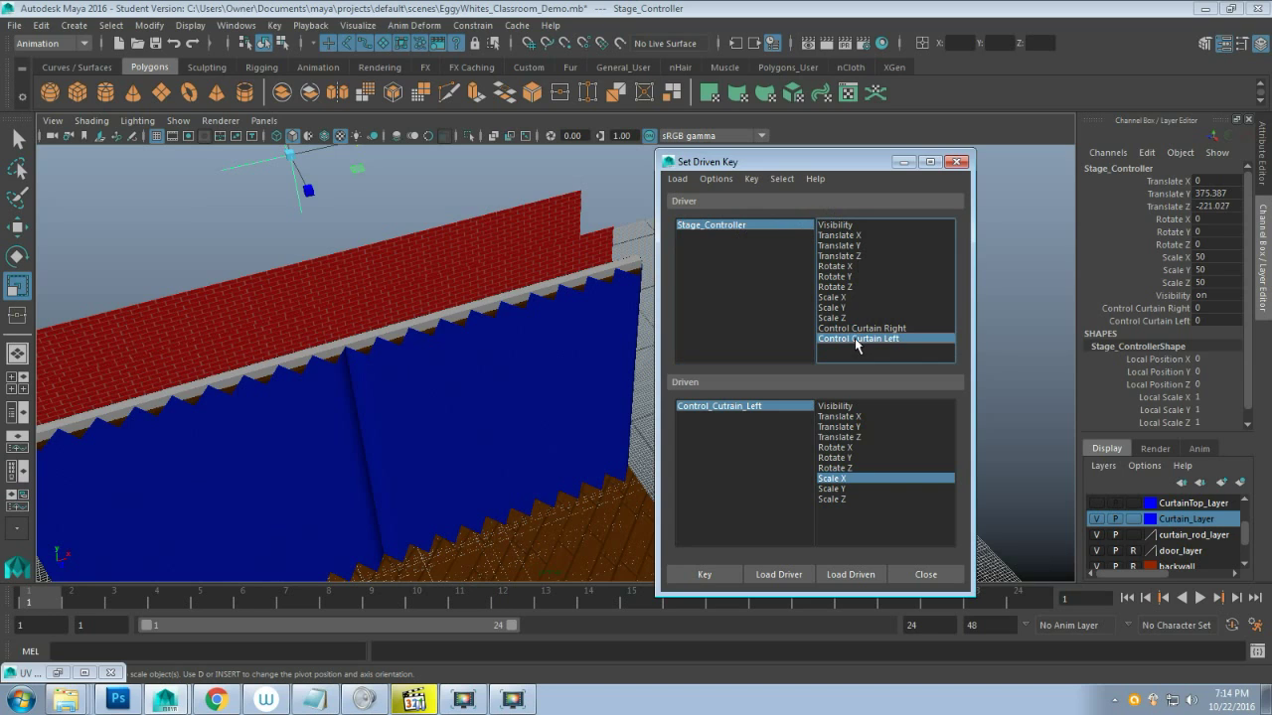
{"action": "double_click", "coordinate": [1218, 320]}
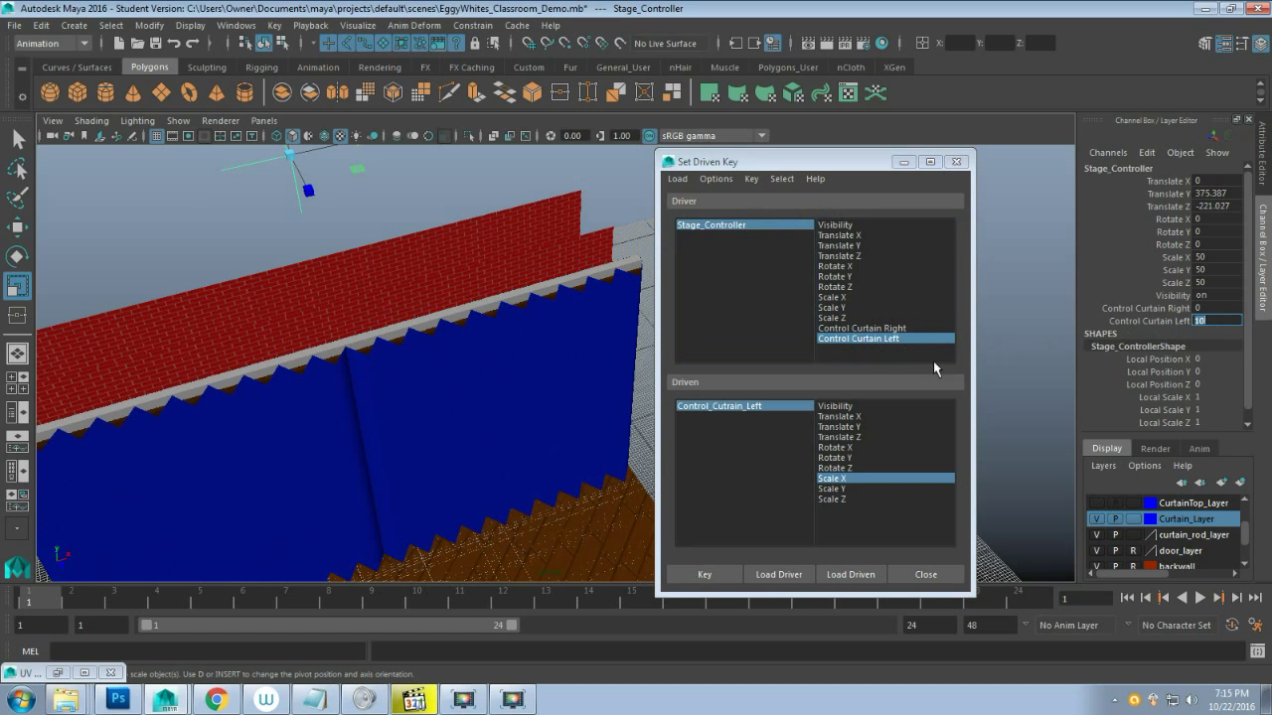
{"action": "left_click", "coordinate": [751, 406]}
{"action": "left_click", "coordinate": [833, 481]}
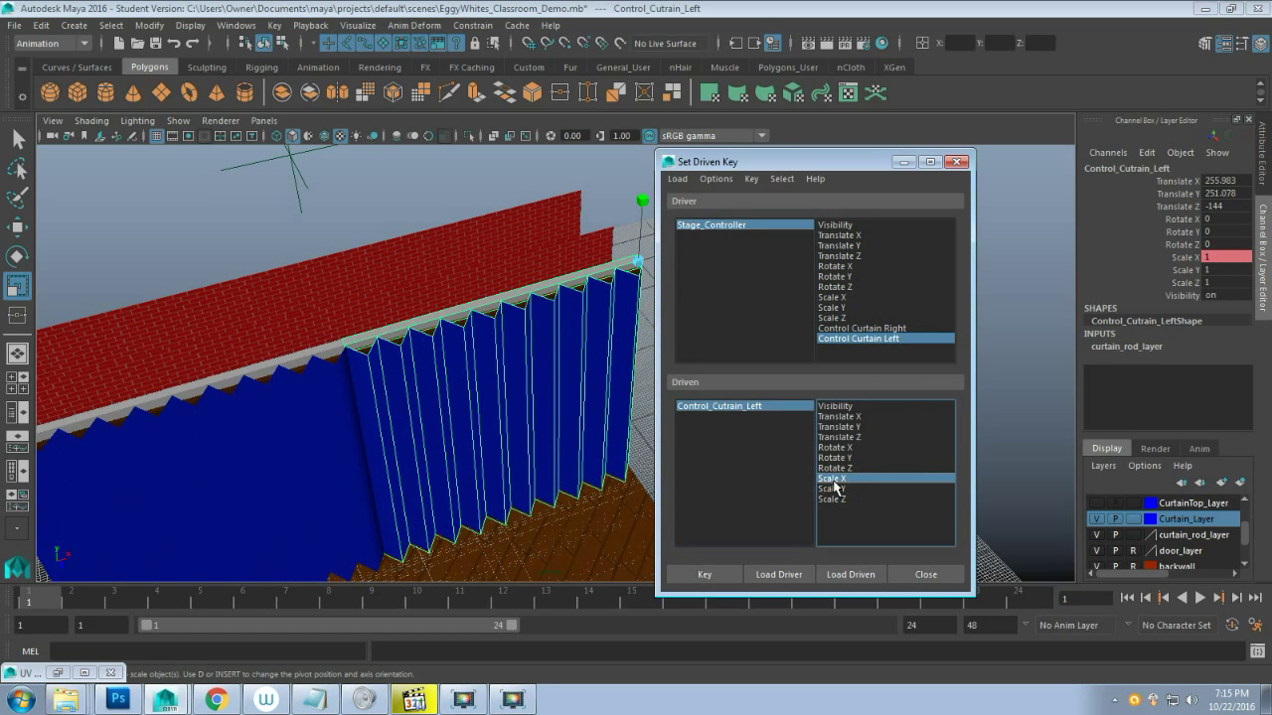
Set Control_Cutrain_Left's Scale X to 0.25 and set the second driven key for the open left curtain
{"action": "left_click", "coordinate": [1227, 256]}
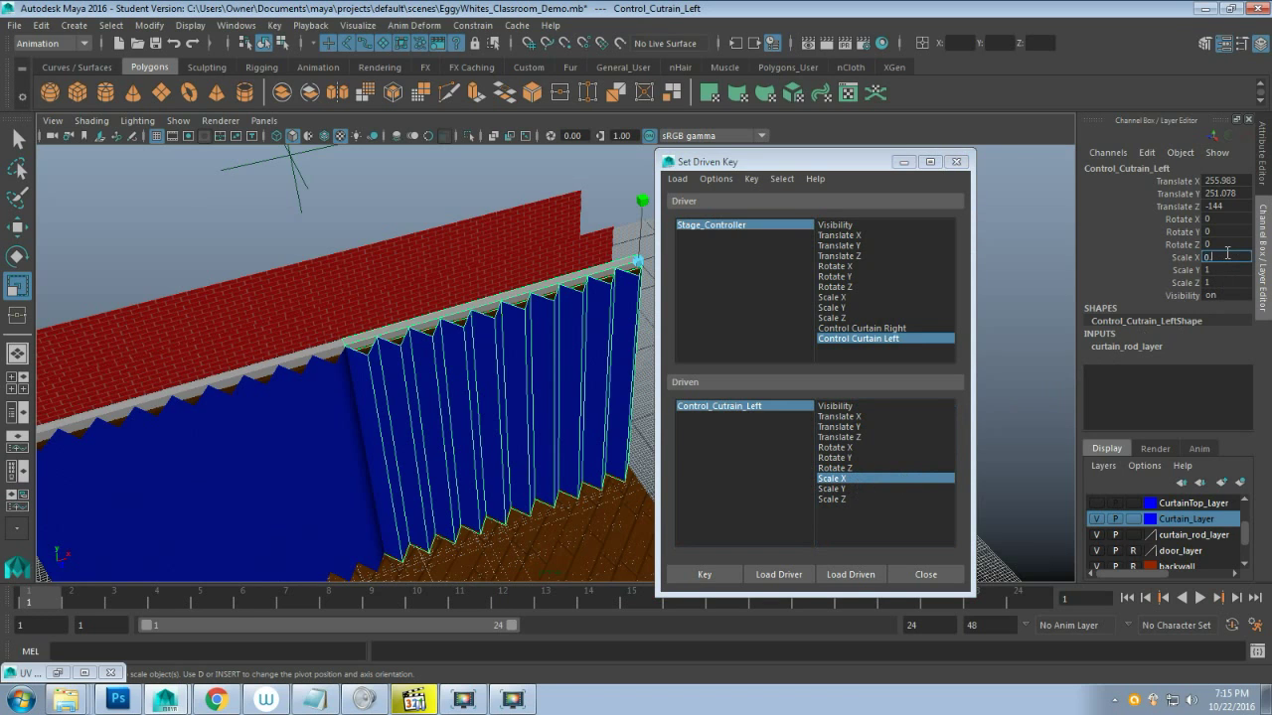
{"action": "key", "text": "Return"}
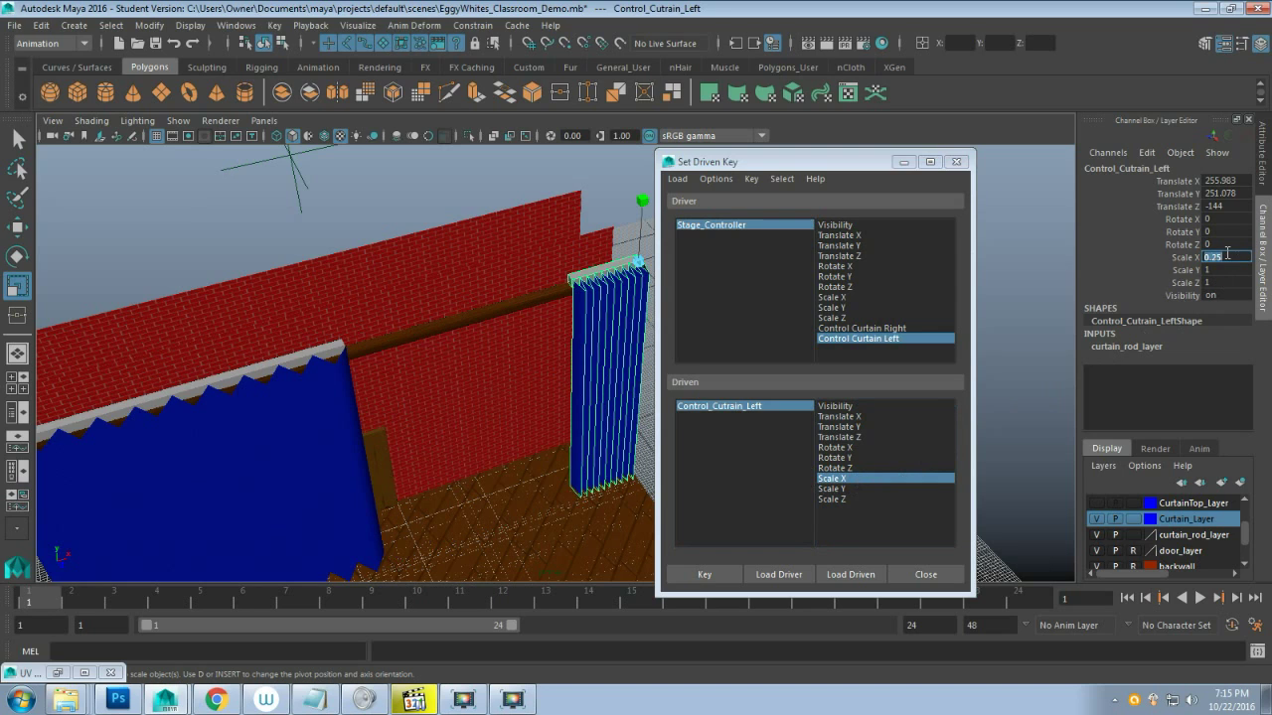
{"action": "left_click", "coordinate": [705, 575]}
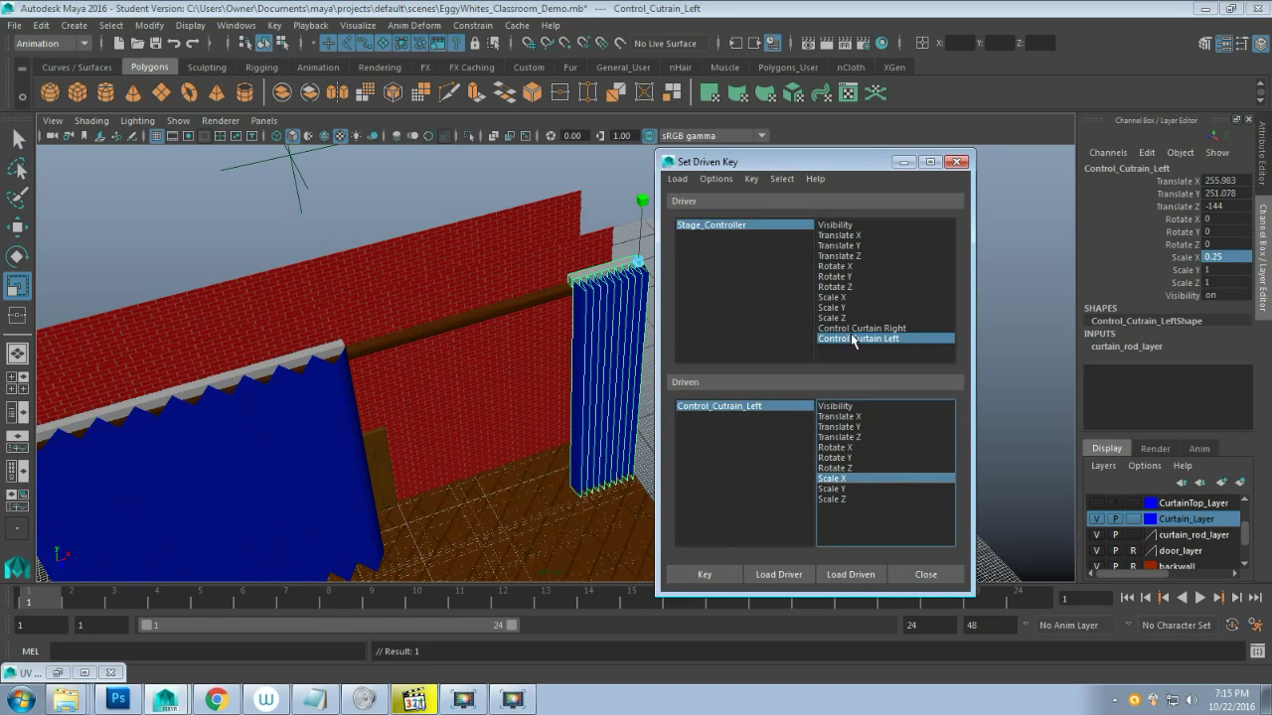
Test the left curtain by sliding Stage_Controller's Control Curtain Left value back to 0, and close Set Driven Key
{"action": "left_click", "coordinate": [294, 164]}
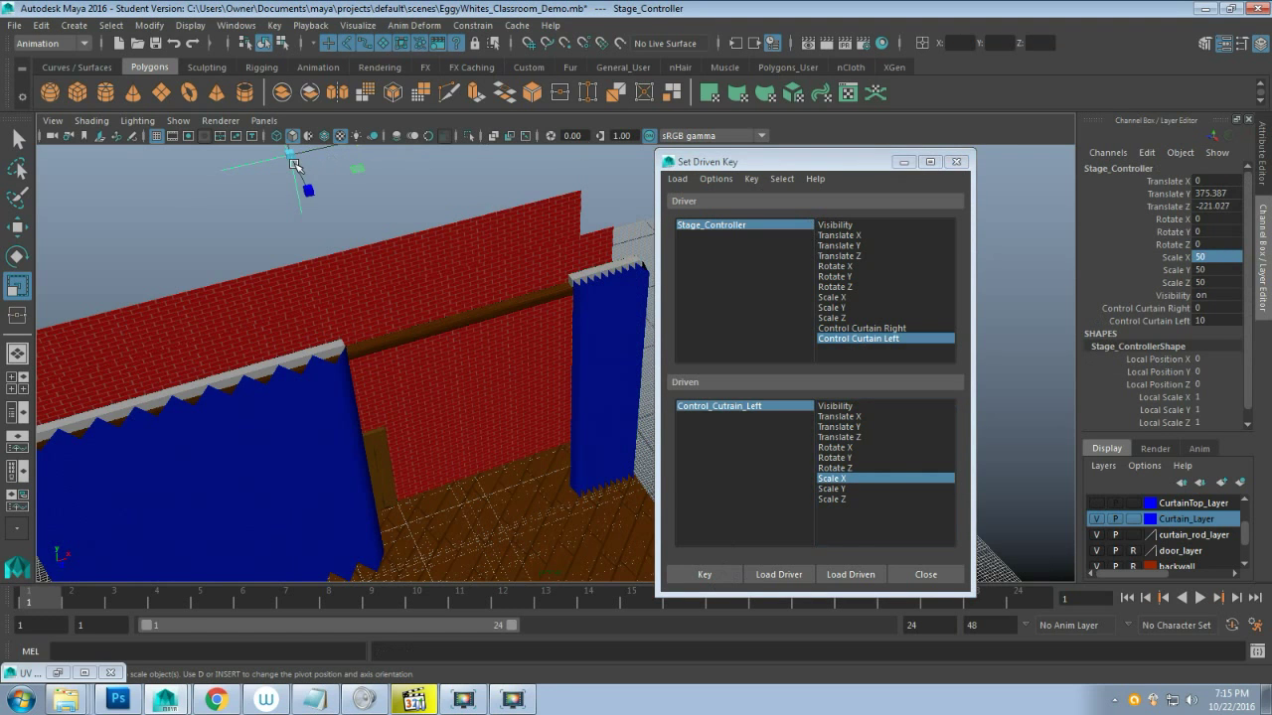
{"action": "left_click", "coordinate": [1149, 321]}
{"action": "middle_click_drag", "start_coordinate": [531, 230], "coordinate": [366, 271]}
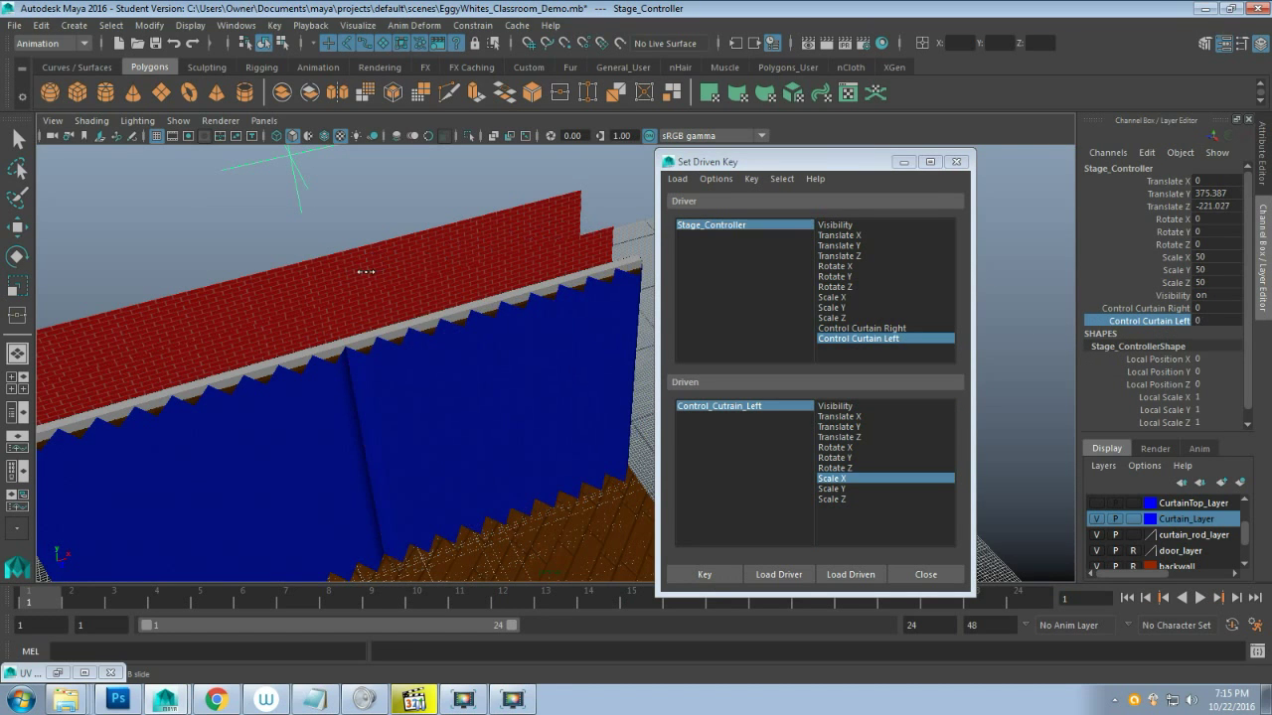
{"action": "left_click", "coordinate": [955, 161]}
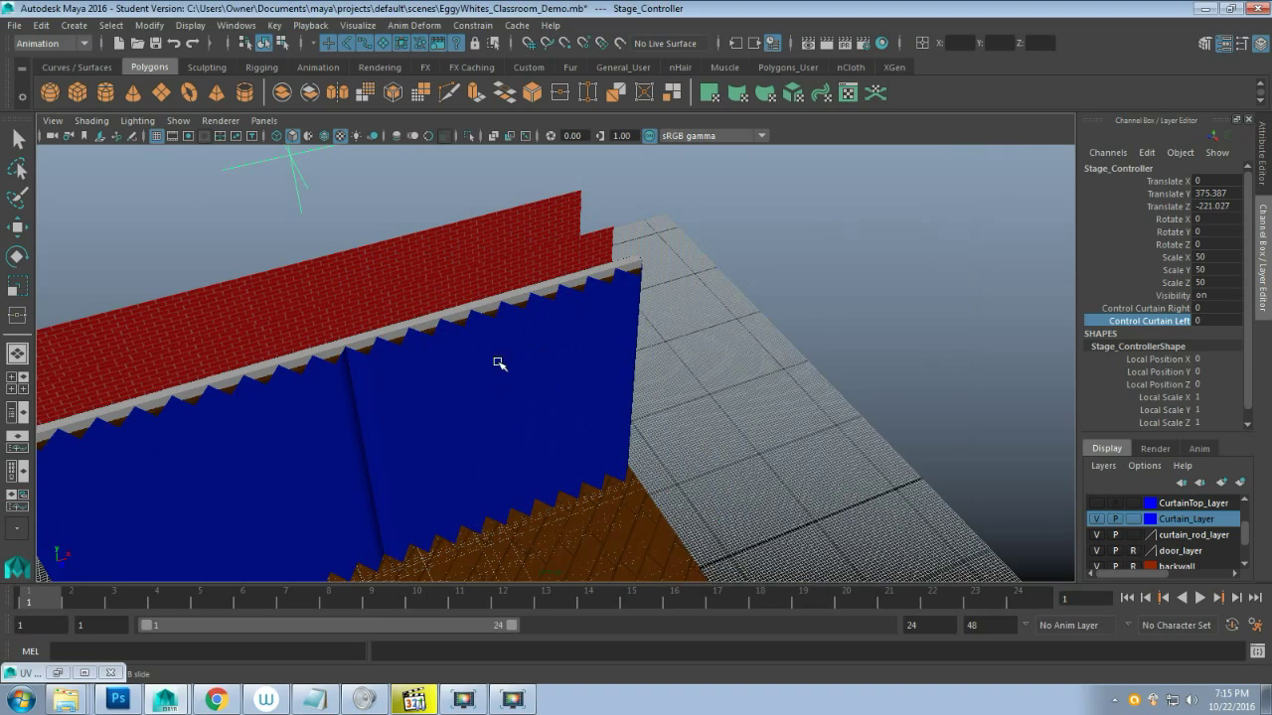
Test each curtain separately by sliding Control Curtain Right and Control Curtain Left, returning each value to 0
{"action": "scroll", "coordinate": [589, 376], "scroll_direction": "down", "scroll_amount": 5}
{"action": "left_click_drag", "start_coordinate": [520, 433], "coordinate": [564, 391], "text": "alt"}
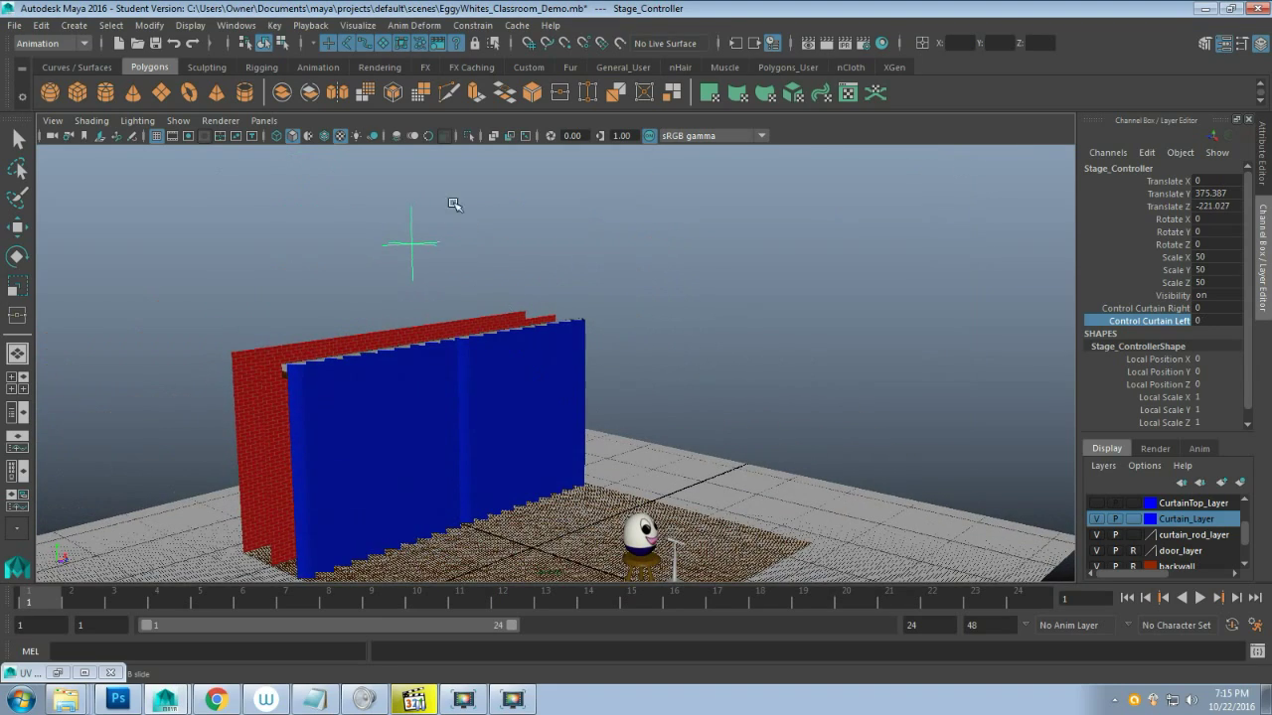
{"action": "left_click", "coordinate": [1168, 309]}
{"action": "mouse_move", "coordinate": [513, 263]}
{"action": "middle_mouse_down"}
{"action": "mouse_move", "coordinate": [610, 259]}
{"action": "mouse_move", "coordinate": [509, 260]}
{"action": "middle_mouse_up"}
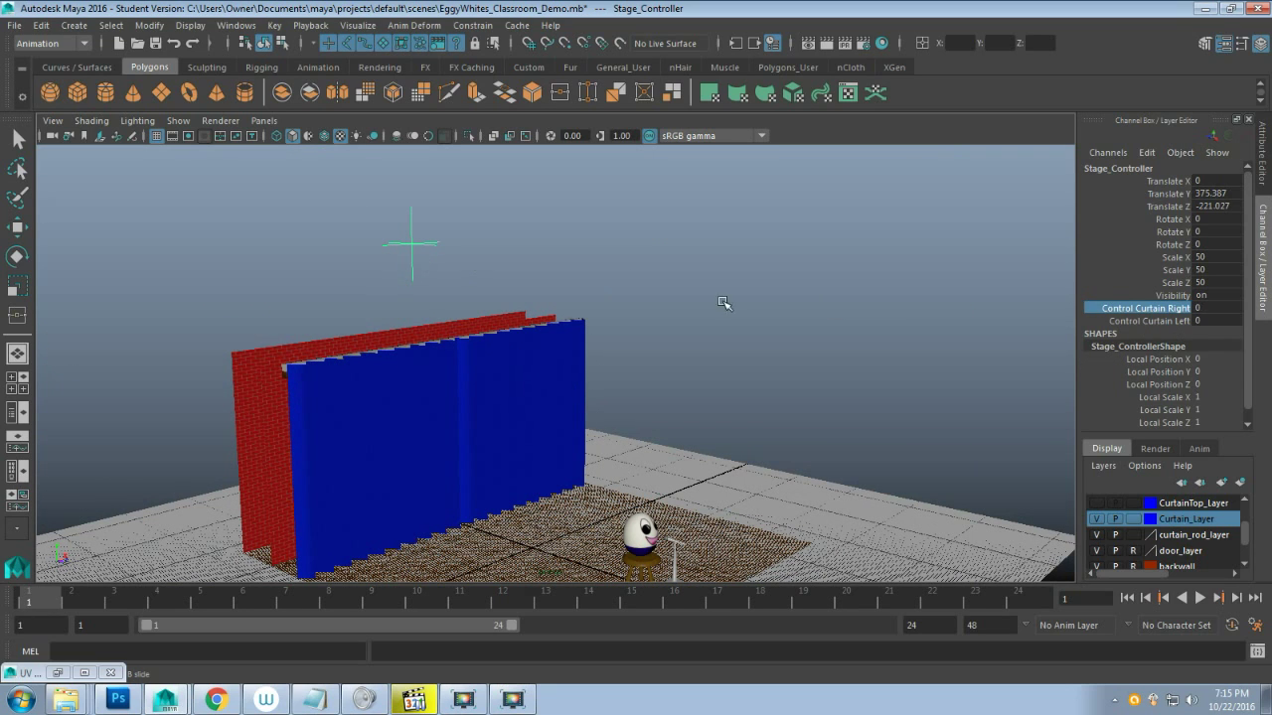
{"action": "left_click", "coordinate": [1140, 321]}
{"action": "middle_click_drag", "start_coordinate": [593, 213], "coordinate": [522, 268]}
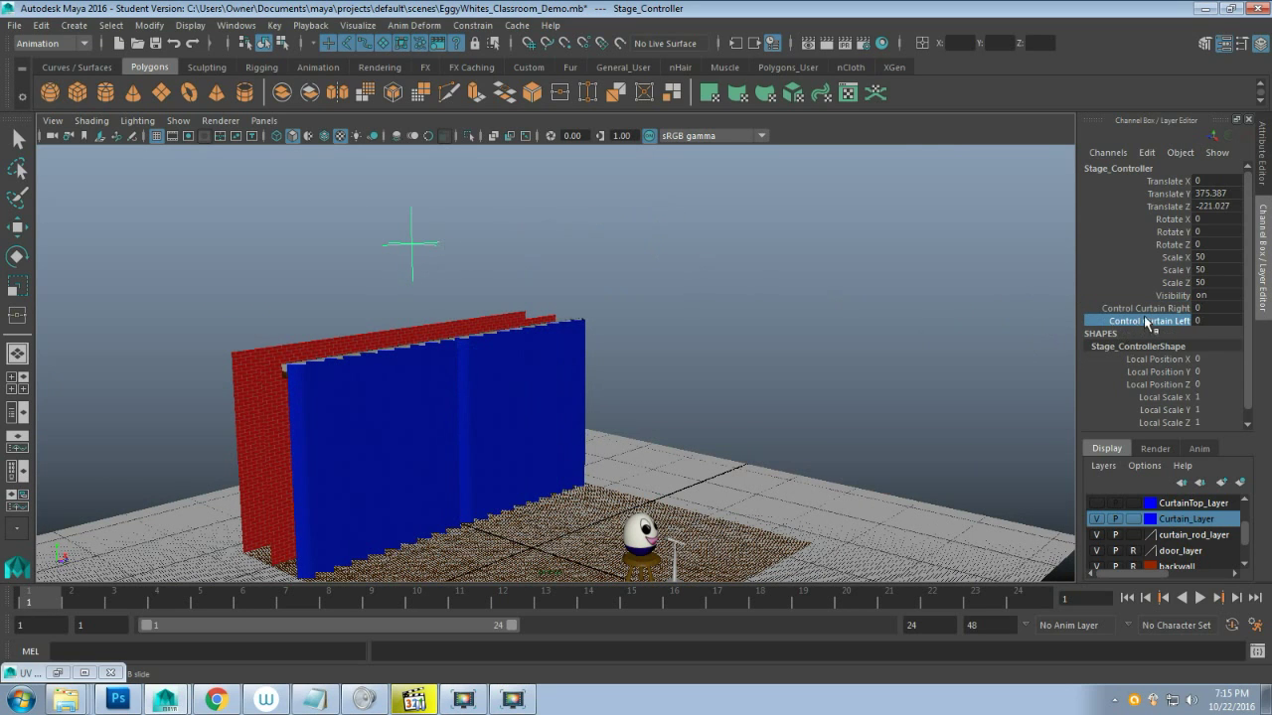
Select both Control Curtain attributes together and test opening and closing the two curtains at once, ending at 0
{"action": "left_click_drag", "start_coordinate": [1149, 324], "coordinate": [1137, 312]}
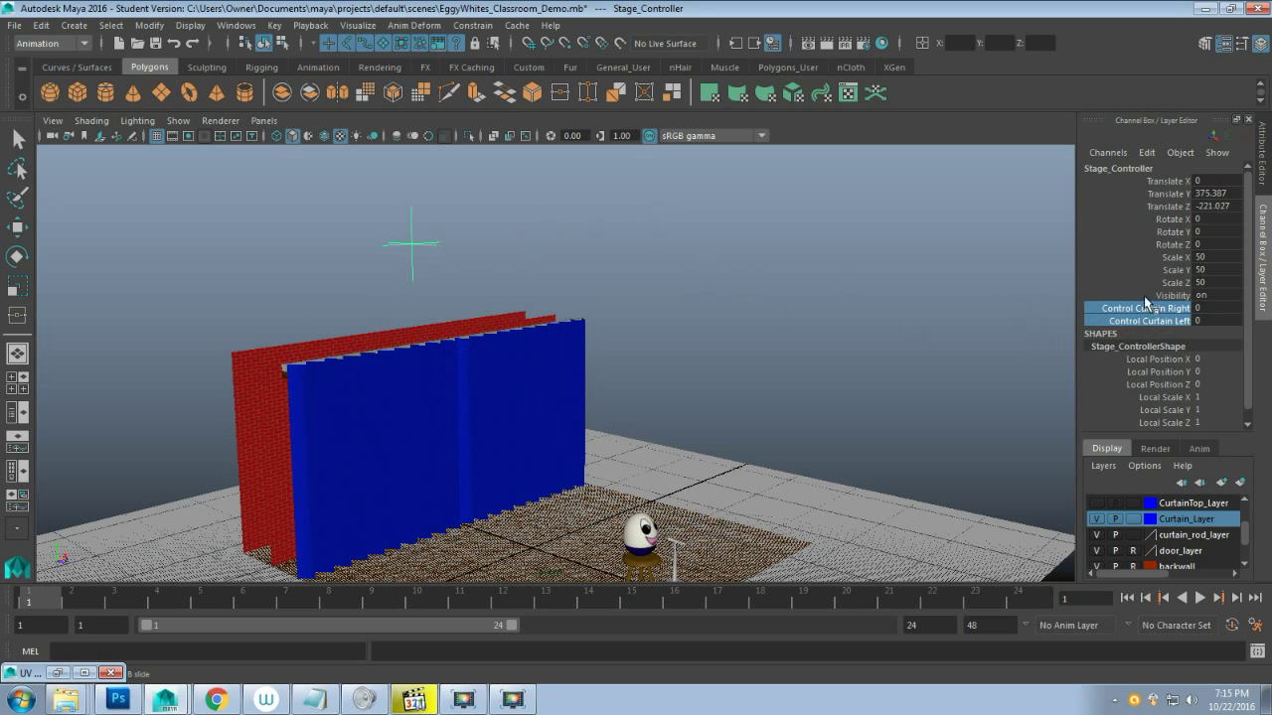
{"action": "middle_click_drag", "start_coordinate": [748, 299], "coordinate": [626, 301]}
{"action": "middle_click_drag", "start_coordinate": [844, 289], "coordinate": [613, 305]}
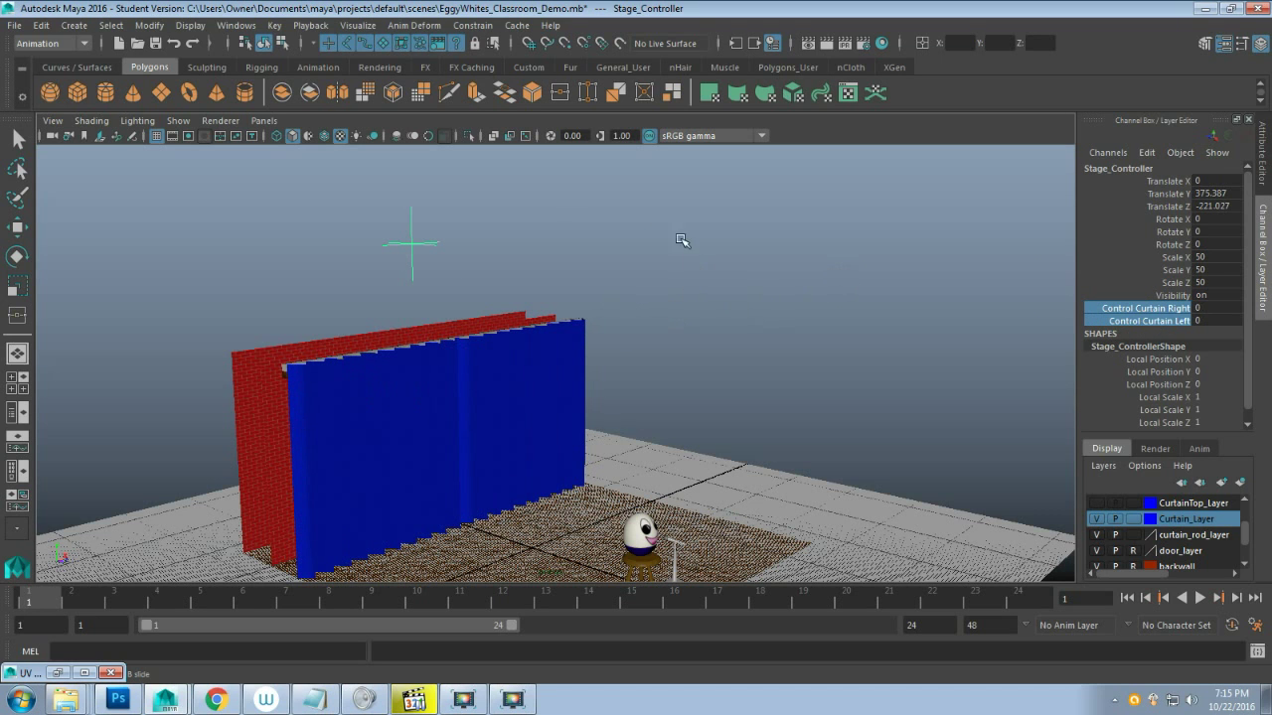
Open both curtains together with the two Control Curtain attributes so the stage door is exposed
{"action": "middle_click_drag", "start_coordinate": [644, 382], "coordinate": [643, 314], "text": "alt"}
{"action": "right_click_drag", "start_coordinate": [659, 302], "coordinate": [664, 268], "text": "alt"}
{"action": "left_click_drag", "start_coordinate": [665, 269], "coordinate": [650, 292], "text": "alt"}
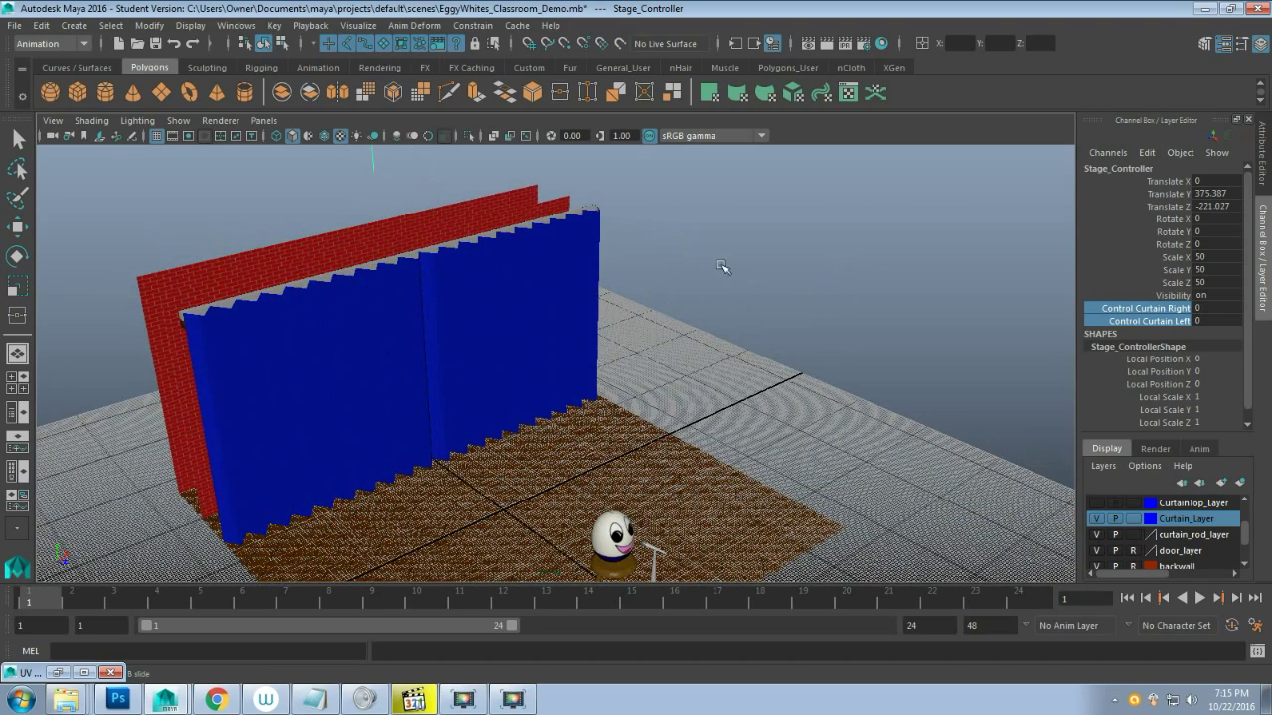
{"action": "middle_click_drag", "start_coordinate": [667, 256], "coordinate": [771, 240]}
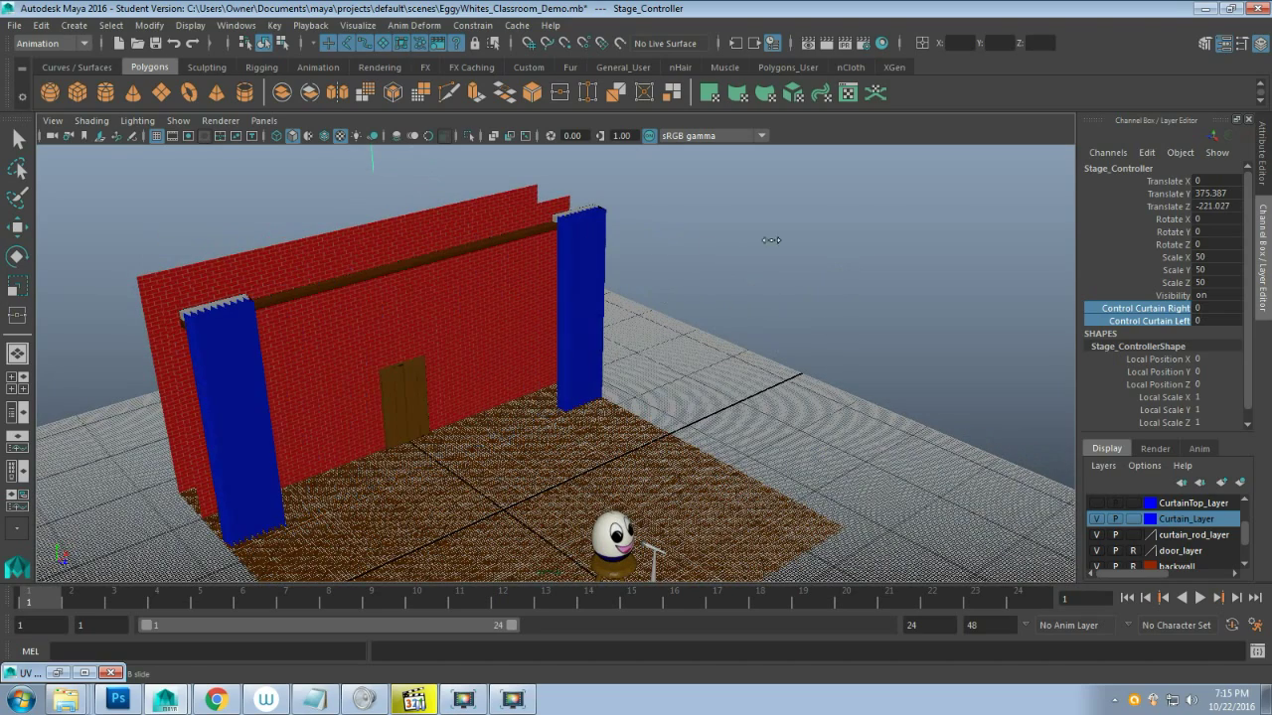
Take door_layer out of reference mode so its geometry can be selected, and select the stage door
{"action": "key", "text": "r"}
{"action": "left_click", "coordinate": [425, 419]}
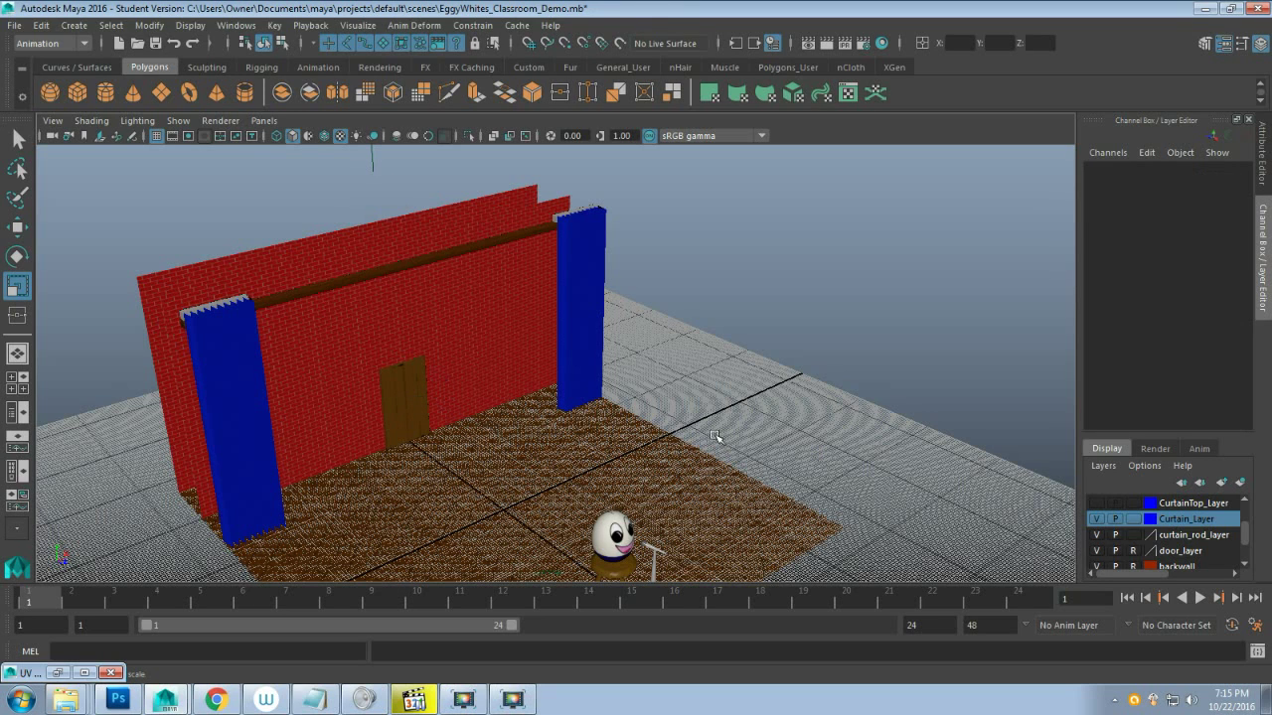
{"action": "scroll", "coordinate": [1179, 534], "scroll_direction": "down", "scroll_amount": 2}
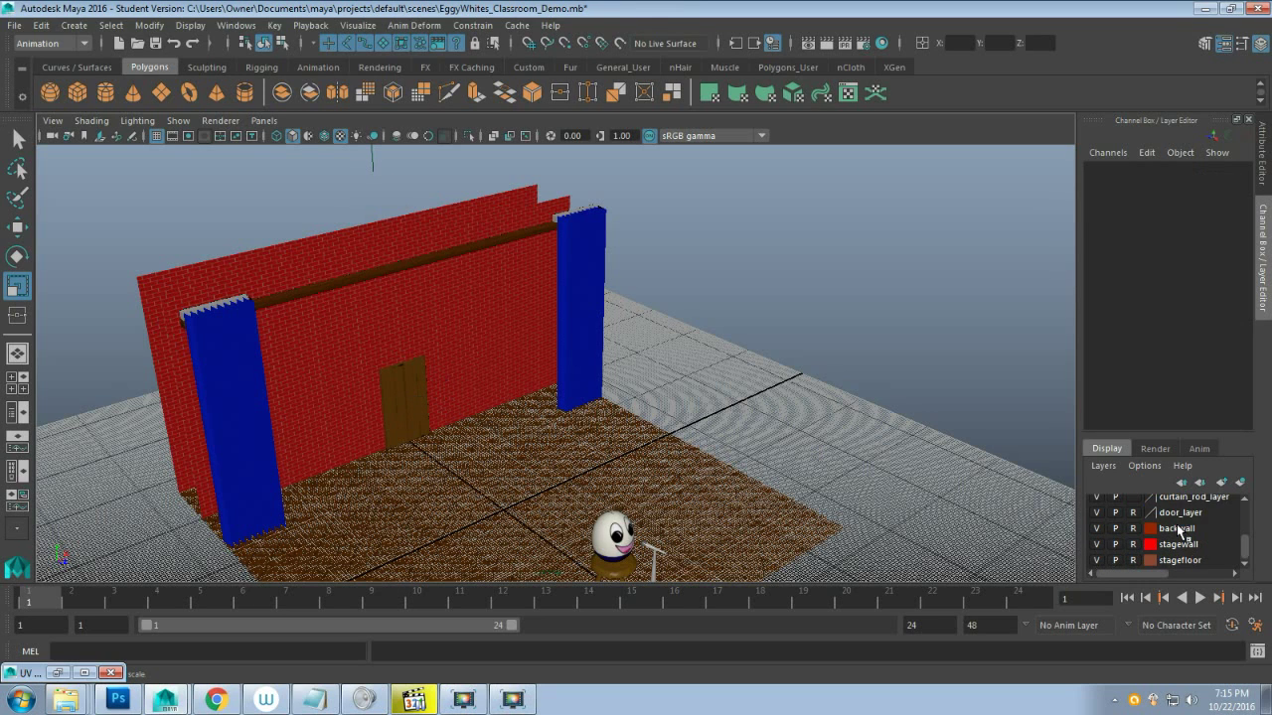
{"action": "left_click", "coordinate": [1133, 513]}
{"action": "left_click", "coordinate": [415, 415]}
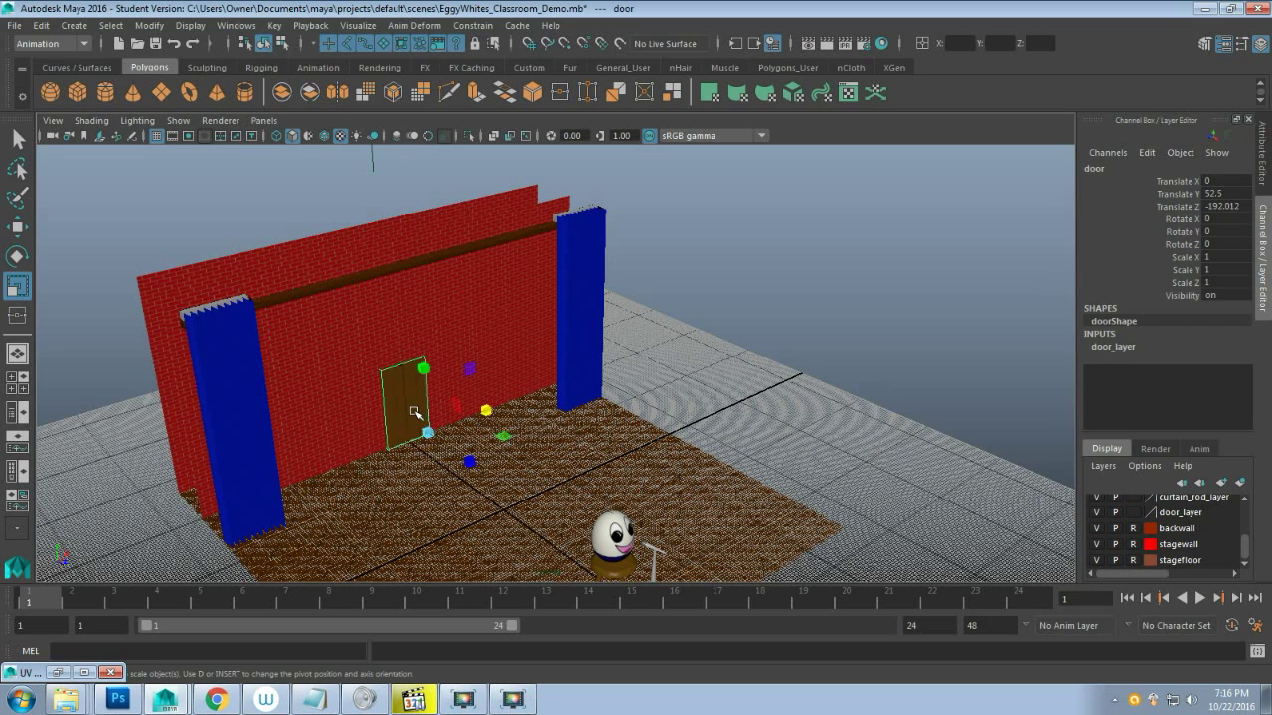
Add a keyable float attribute named Control Door Open to Stage_Controller, with minimum 0 and maximum 10
{"action": "left_click_drag", "start_coordinate": [621, 338], "coordinate": [627, 391], "text": "alt"}
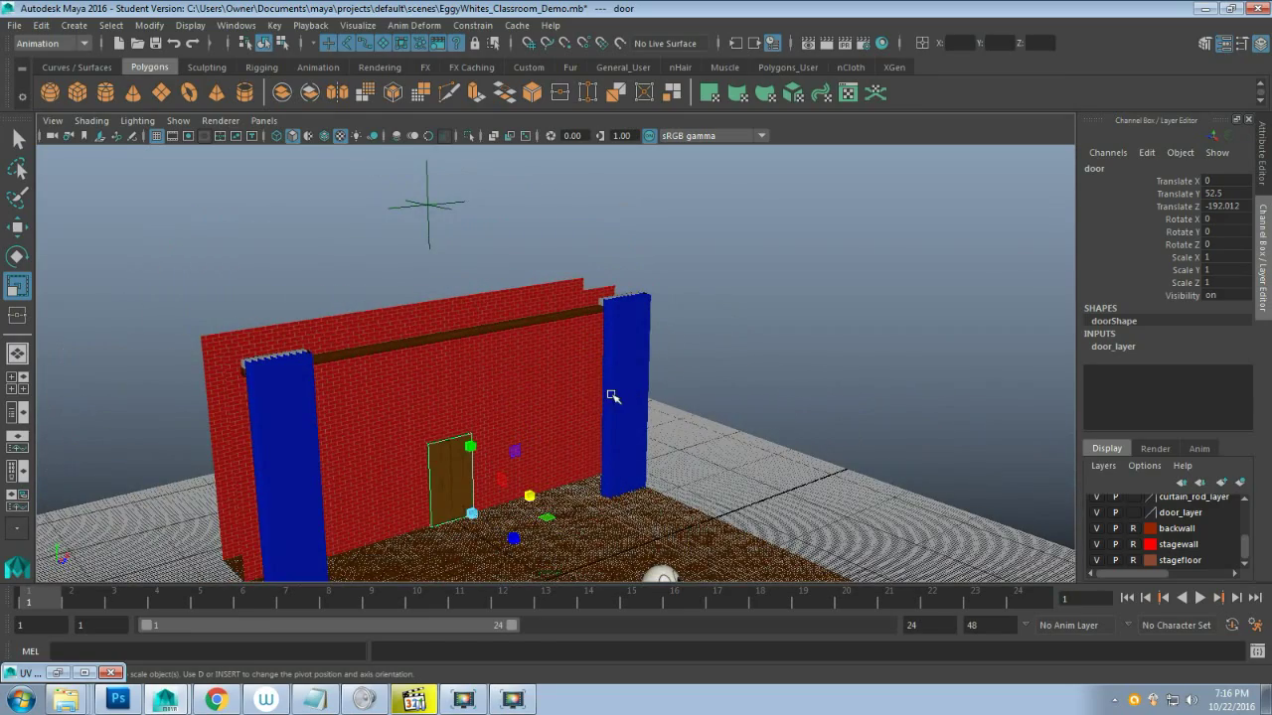
{"action": "left_click", "coordinate": [428, 205]}
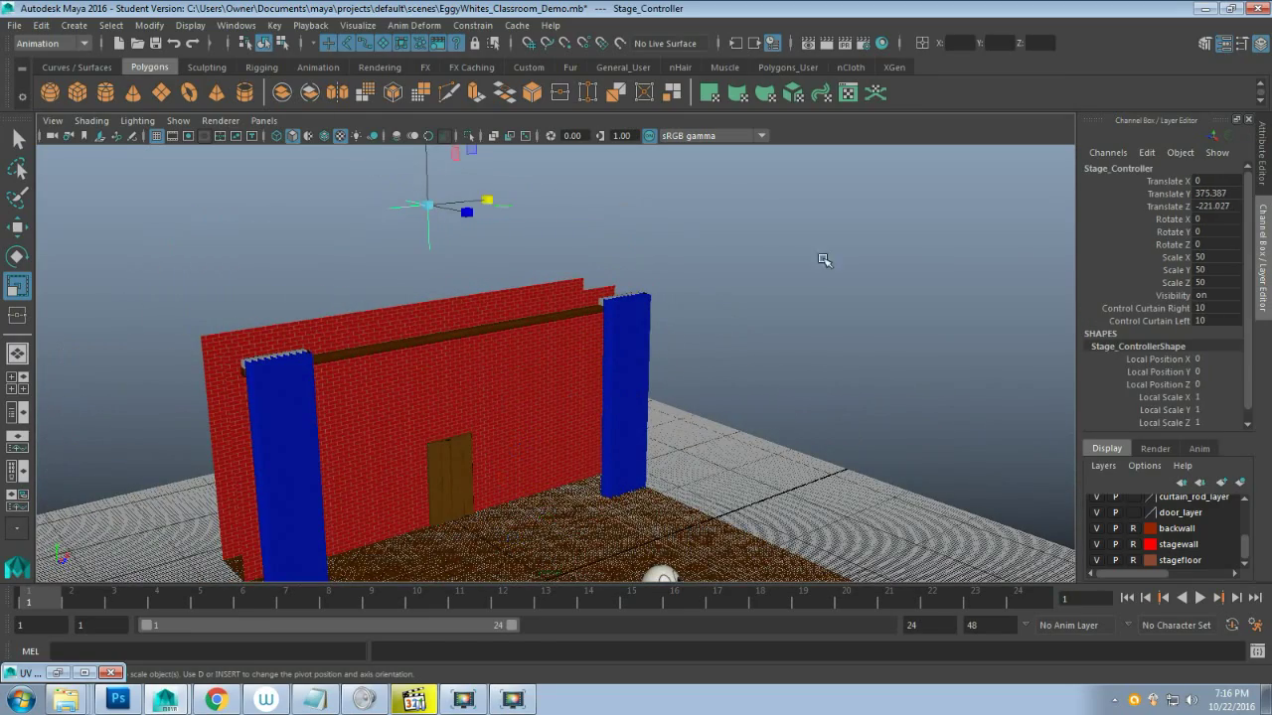
{"action": "left_click", "coordinate": [1149, 153]}
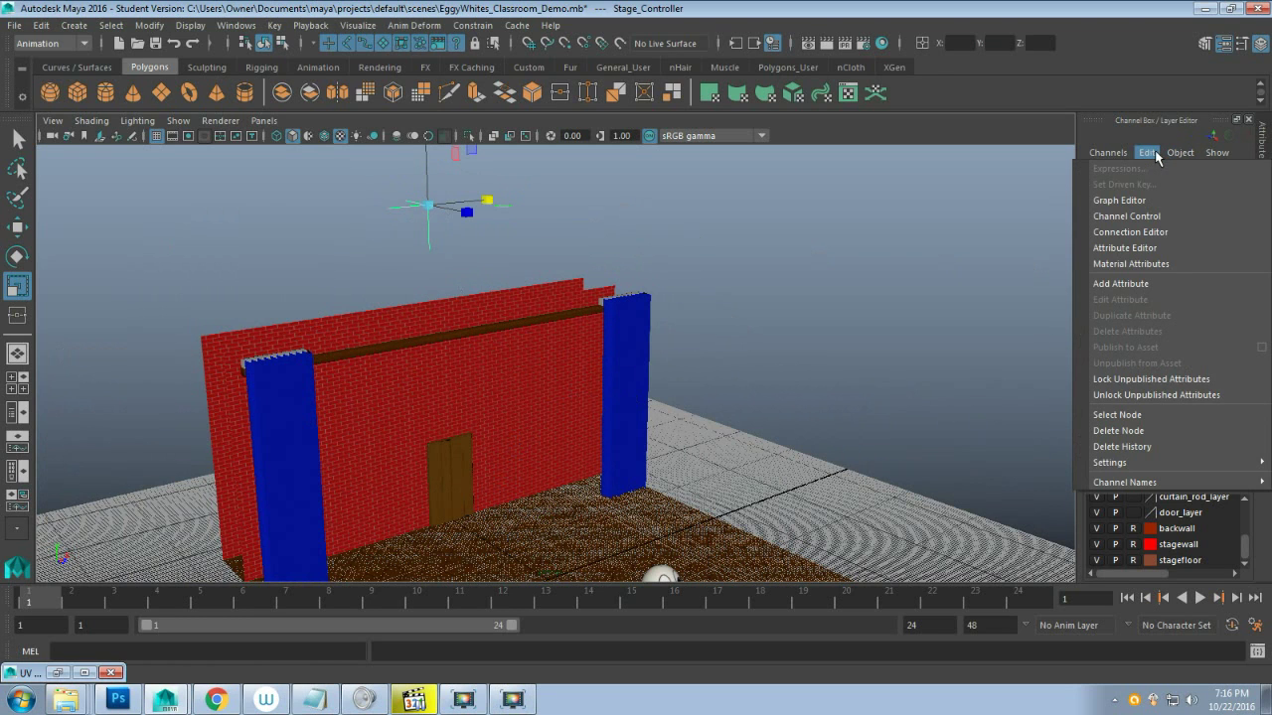
{"action": "left_click", "coordinate": [1164, 284]}
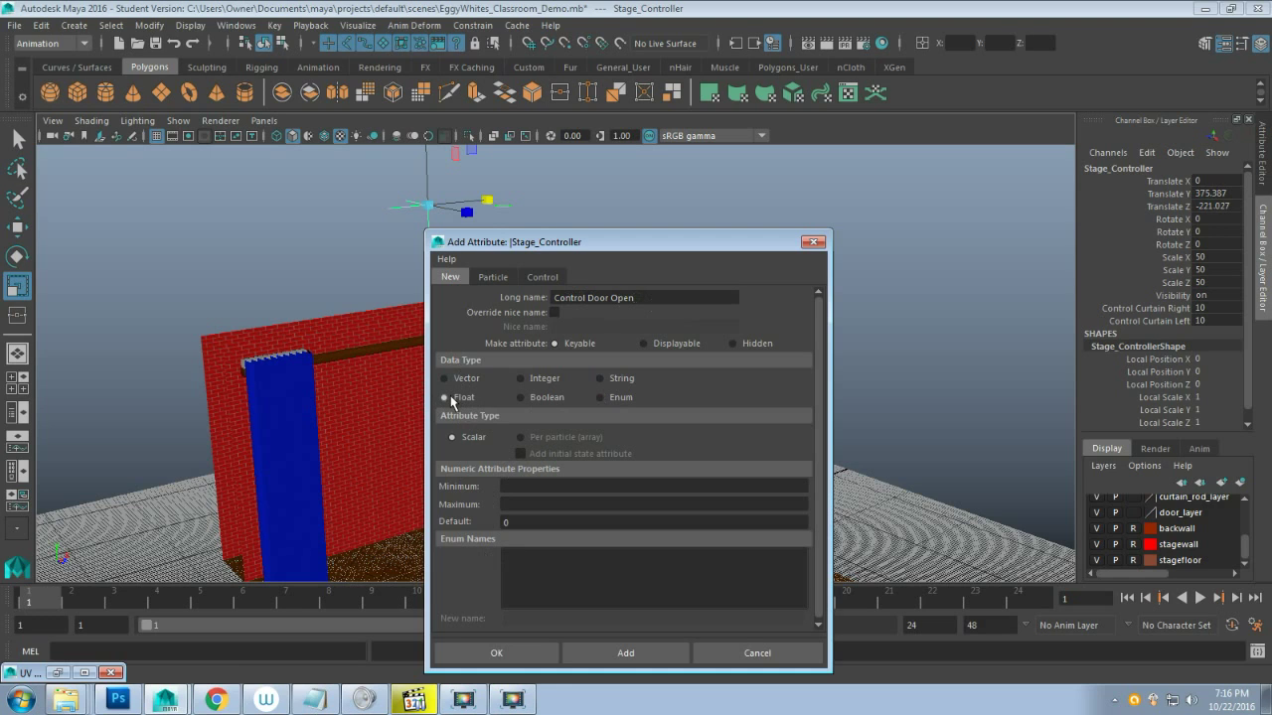
{"action": "left_click", "coordinate": [535, 487]}
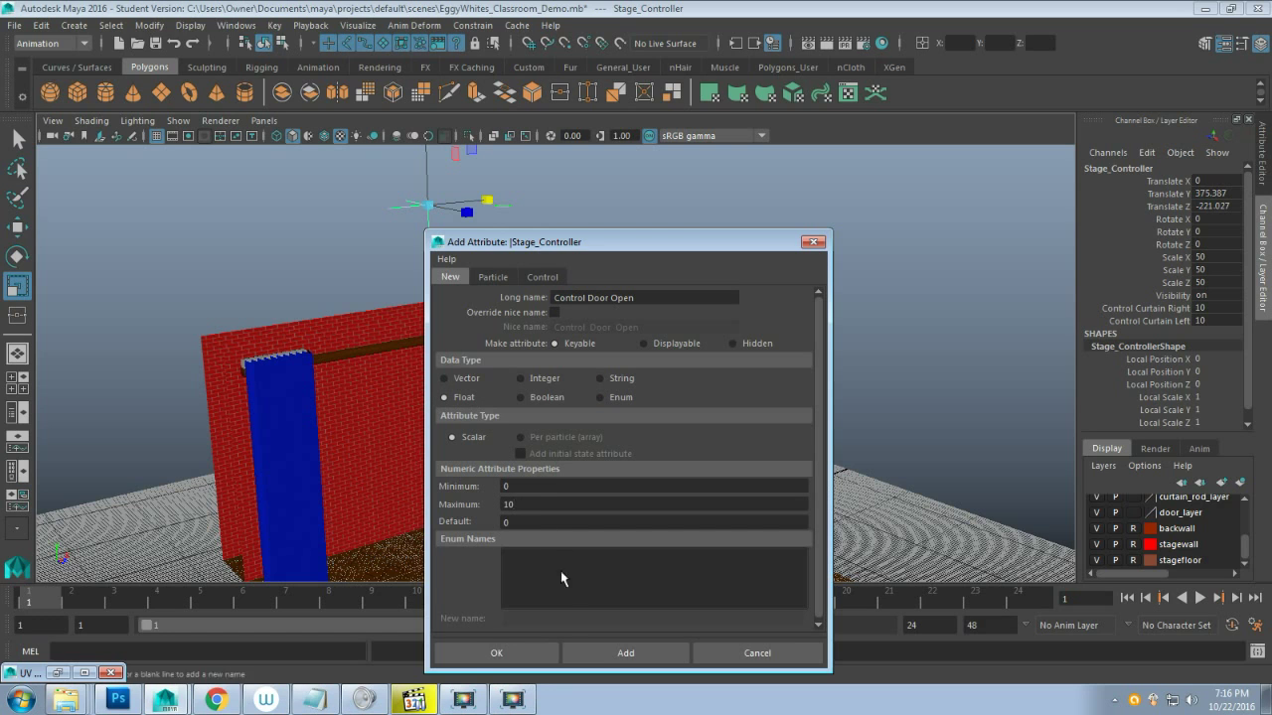
{"action": "left_click", "coordinate": [494, 653]}
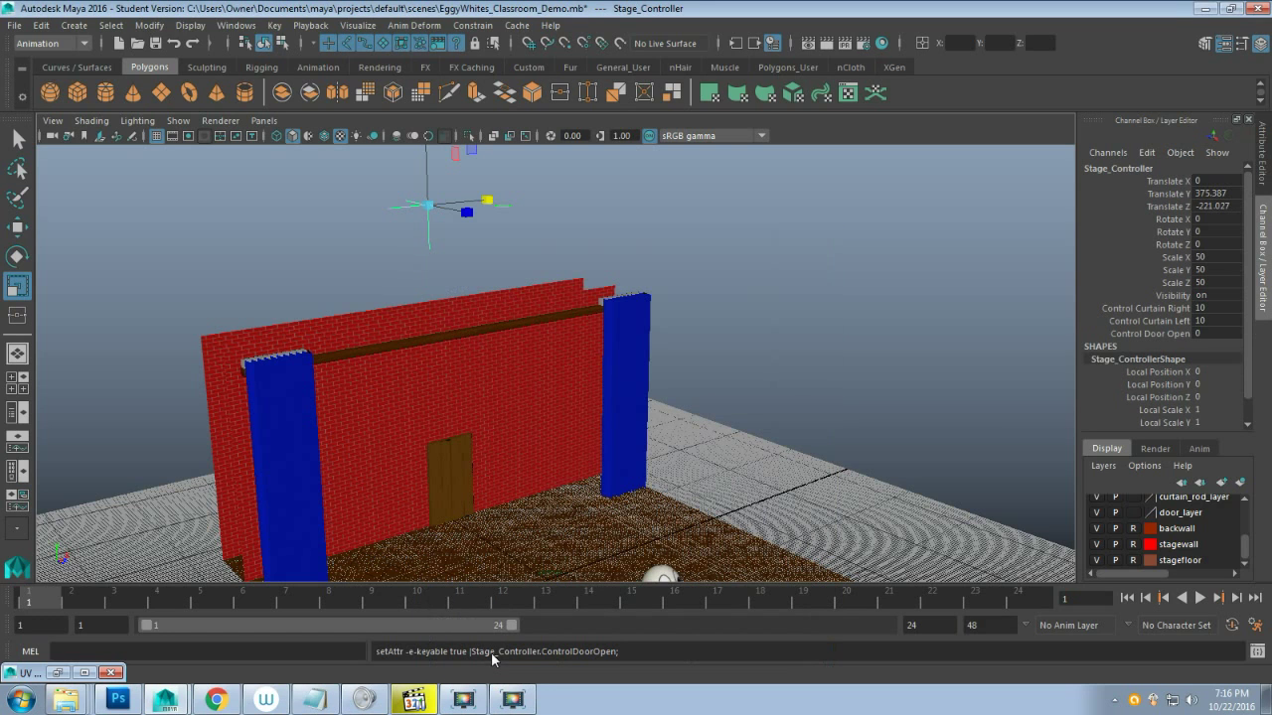
Open Set Driven Key and load Stage_Controller as the driver and the door as the driven object
{"action": "left_click", "coordinate": [1147, 335]}
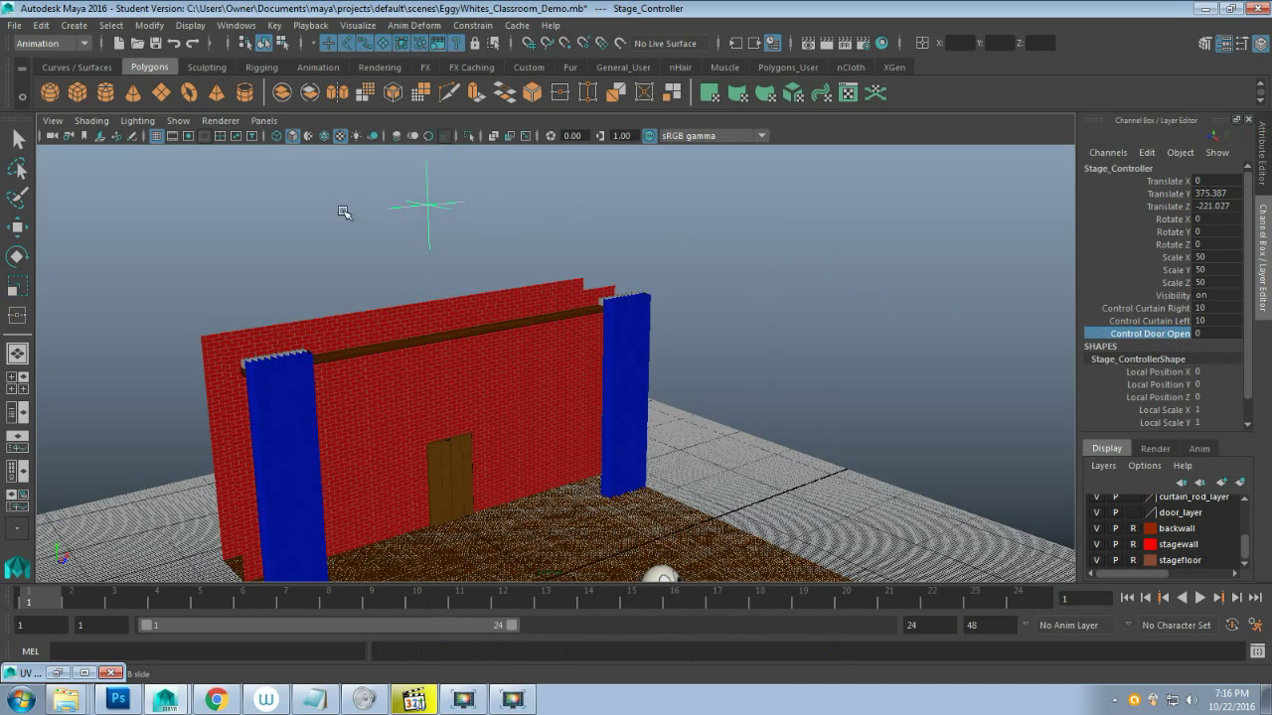
{"action": "left_click", "coordinate": [274, 25]}
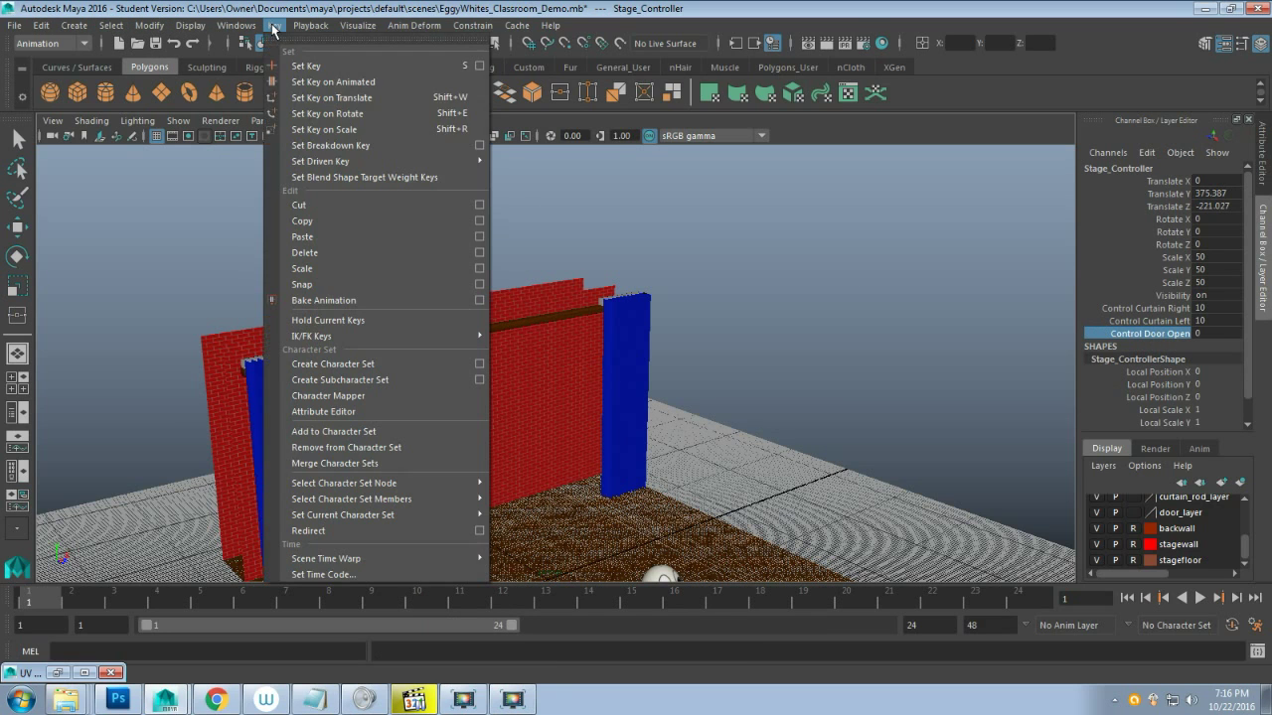
{"action": "mouse_move", "coordinate": [393, 167]}
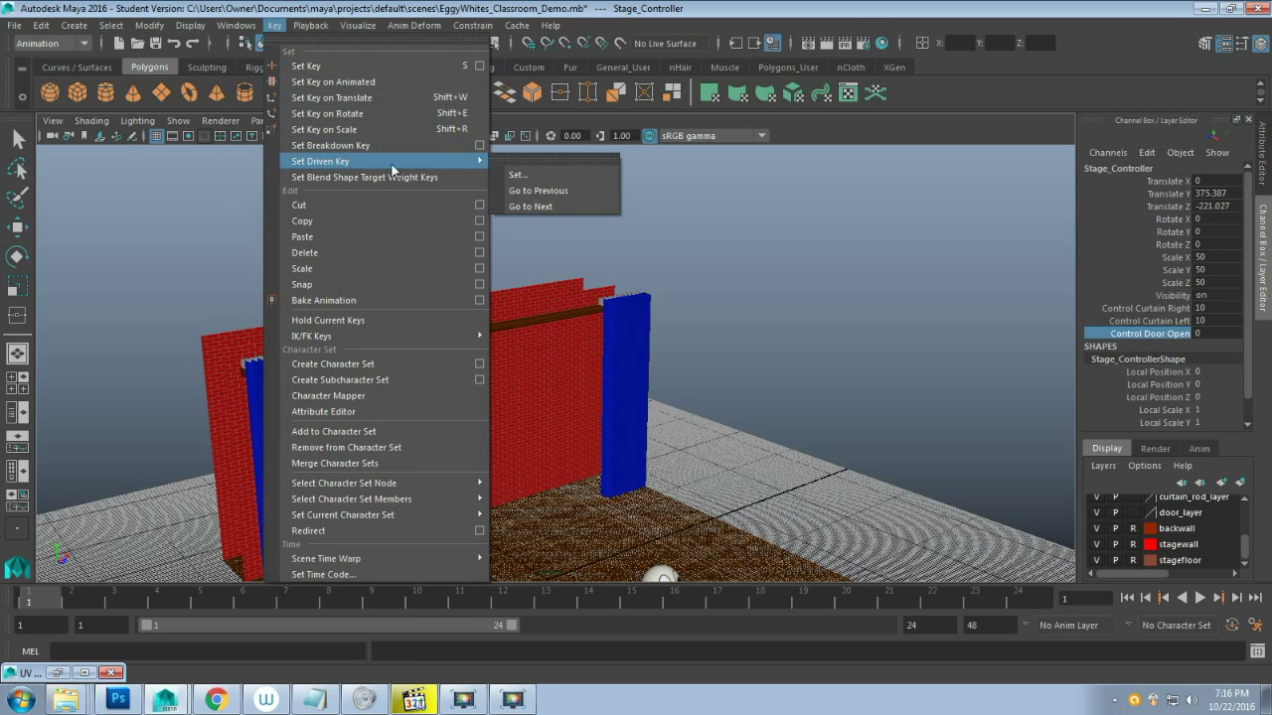
{"action": "left_click", "coordinate": [534, 177]}
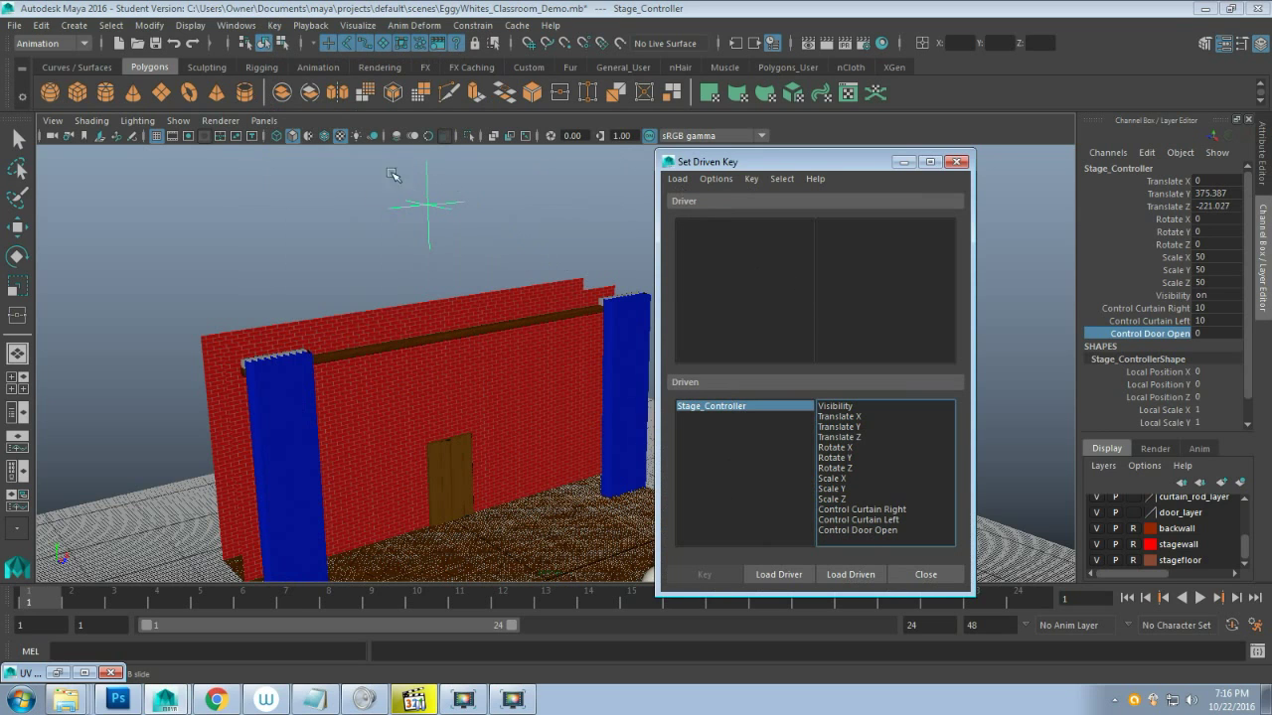
{"action": "left_click", "coordinate": [779, 574]}
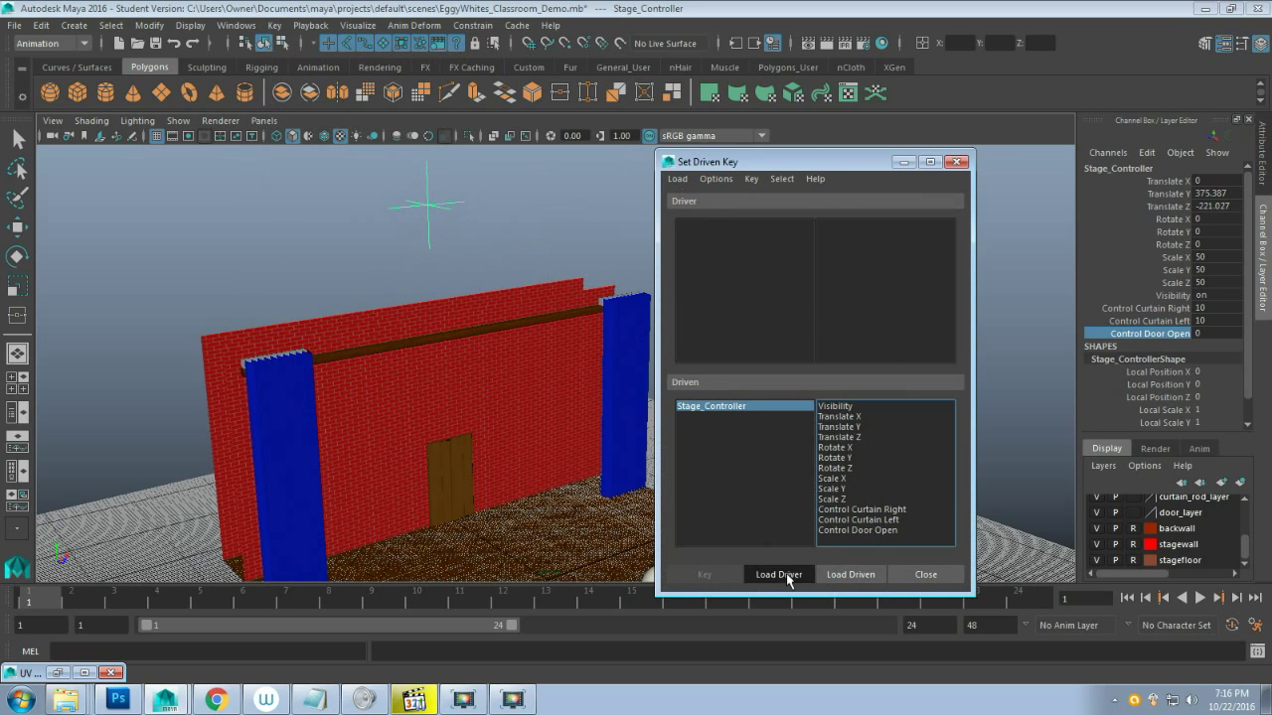
{"action": "left_click", "coordinate": [449, 491]}
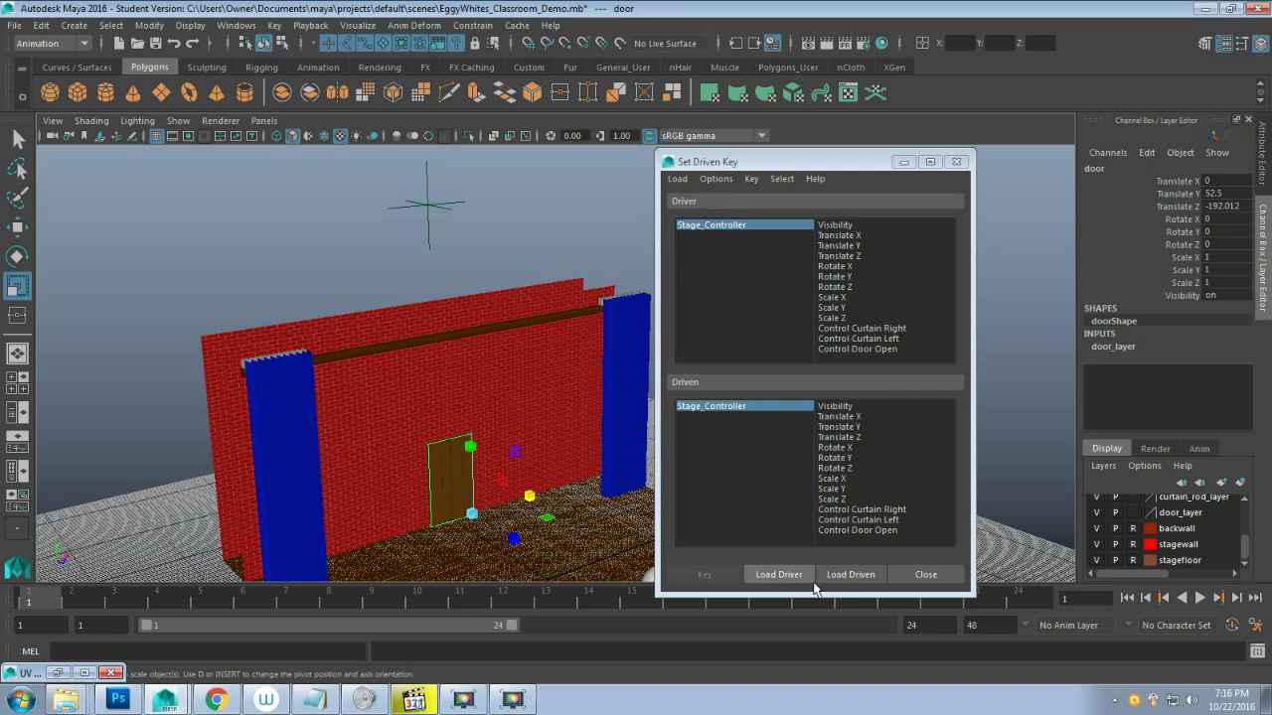
{"action": "left_click", "coordinate": [851, 576]}
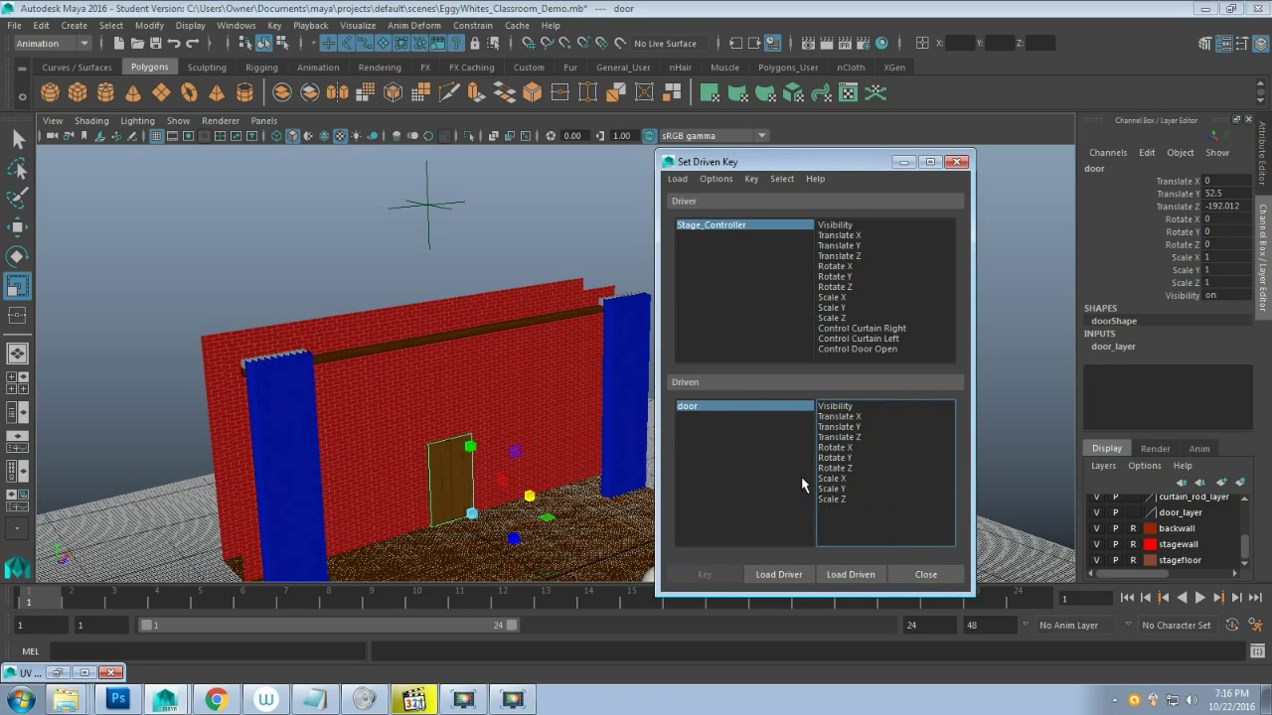
Key the closed door by pairing Stage_Controller's Control Door Open at 0 with the door's Rotate Y at 0
{"action": "left_click", "coordinate": [864, 350]}
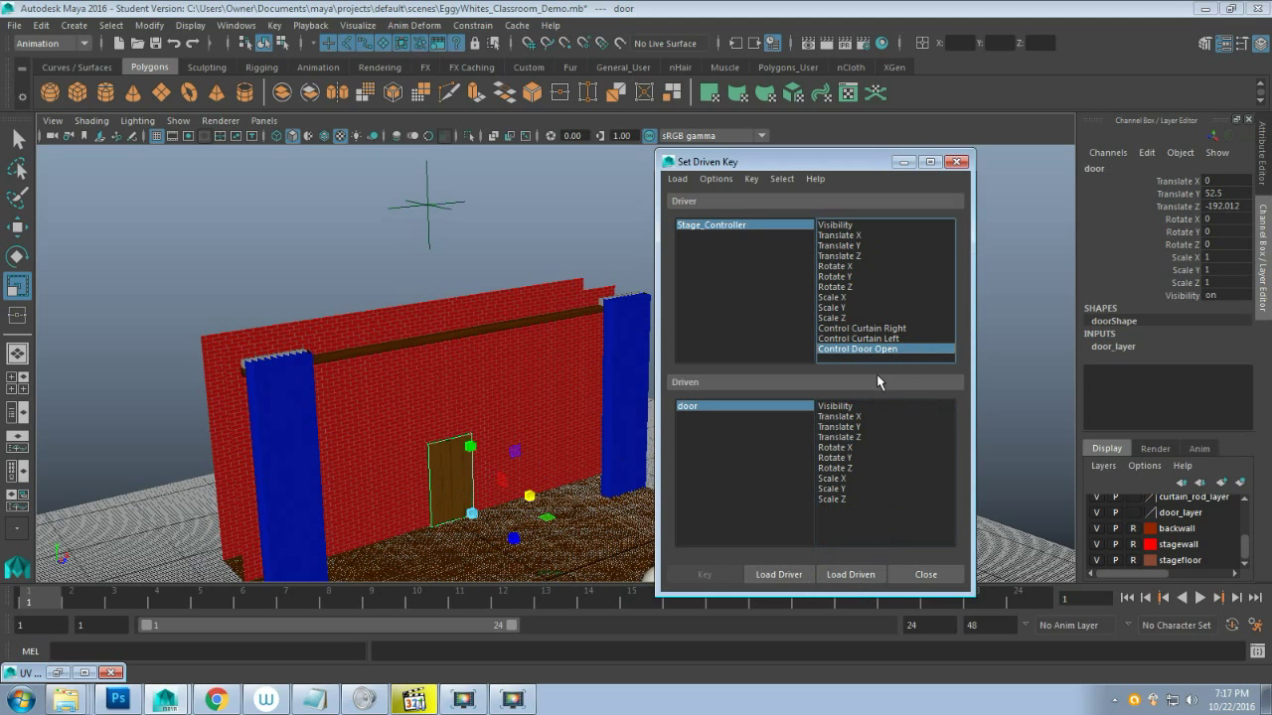
{"action": "left_click", "coordinate": [751, 226]}
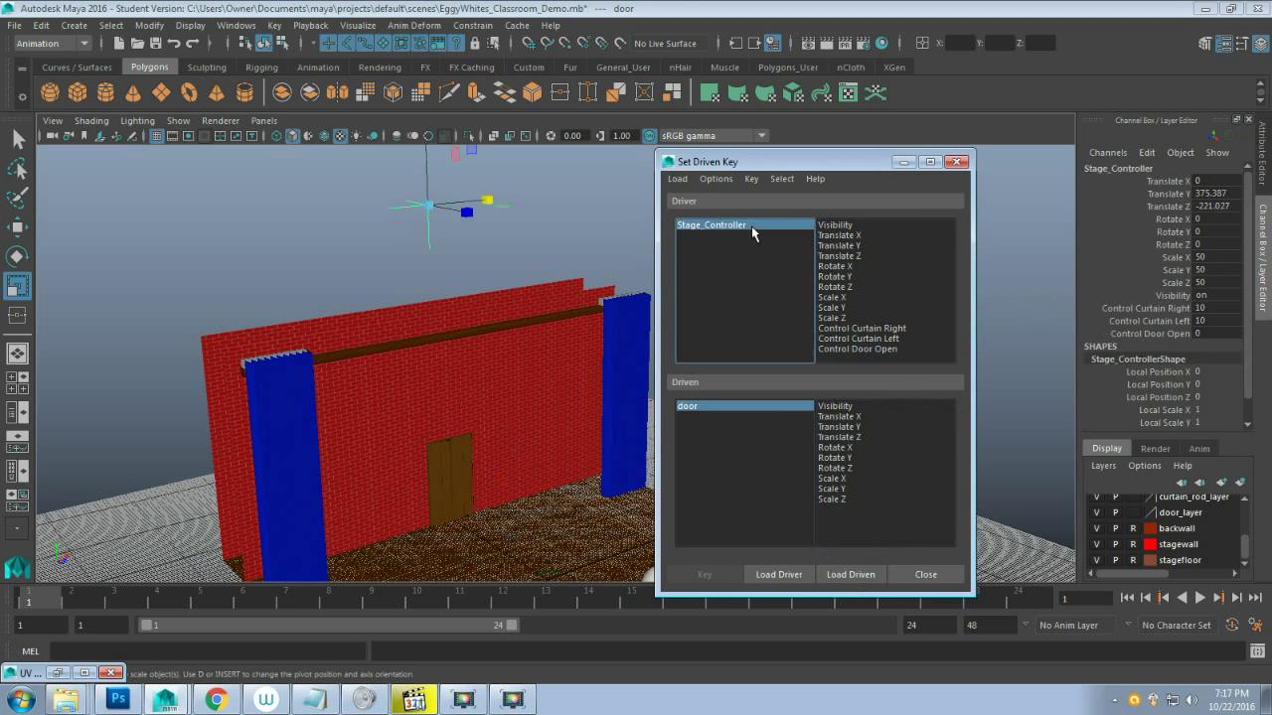
{"action": "left_click", "coordinate": [894, 349]}
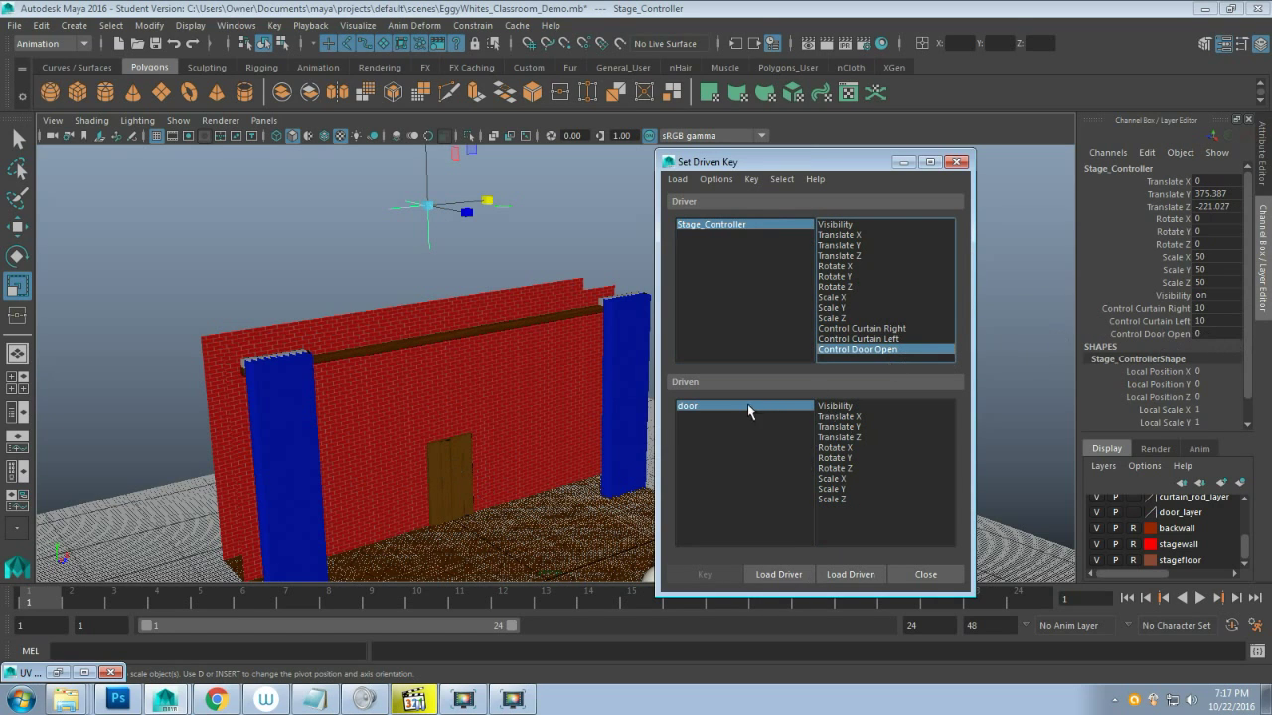
{"action": "left_click", "coordinate": [459, 477]}
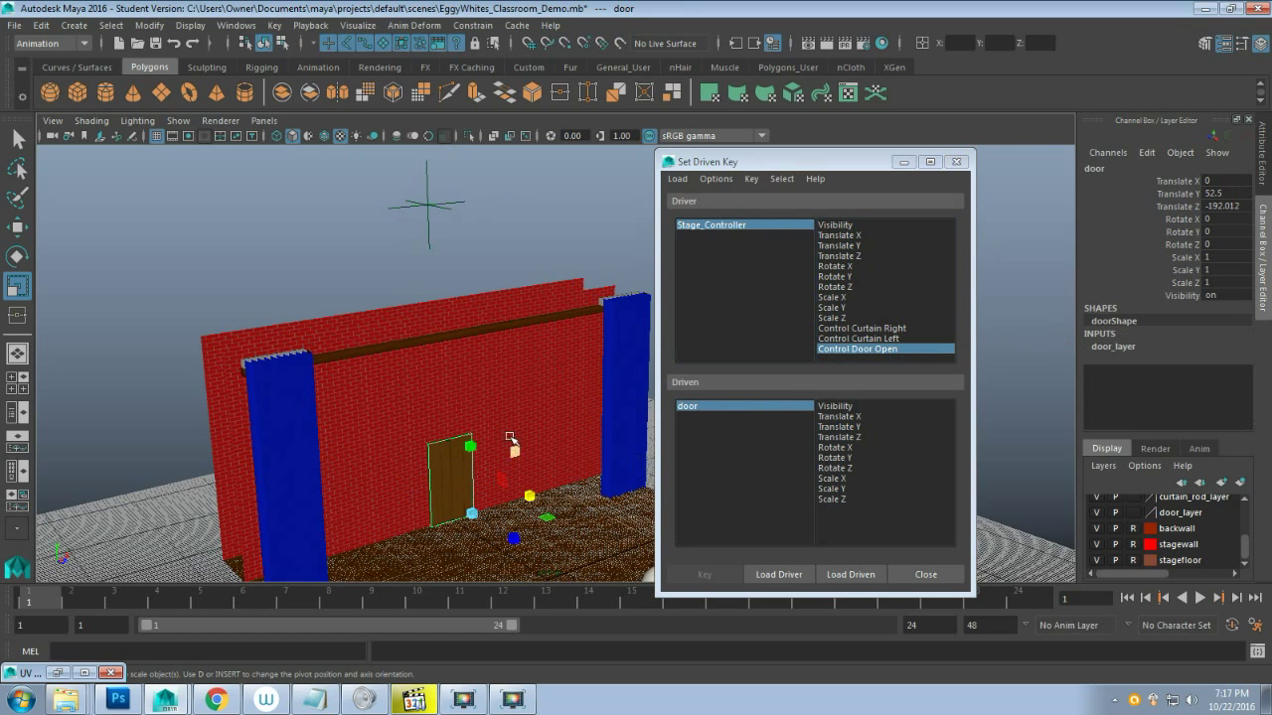
{"action": "key", "text": "e"}
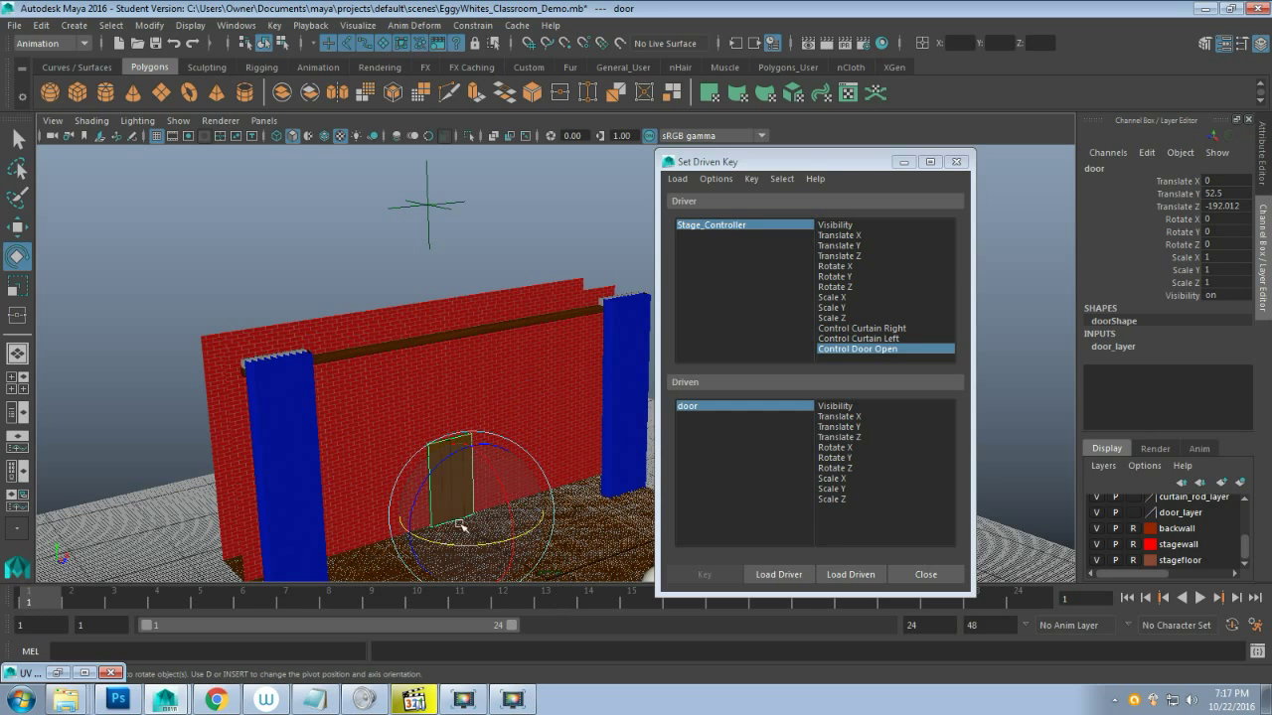
{"action": "mouse_move", "coordinate": [444, 545]}
{"action": "left_mouse_down"}
{"action": "mouse_move", "coordinate": [563, 522]}
{"action": "mouse_move", "coordinate": [611, 489]}
{"action": "mouse_move", "coordinate": [536, 522]}
{"action": "mouse_move", "coordinate": [452, 533]}
{"action": "left_mouse_up"}
{"action": "left_click", "coordinate": [840, 458]}
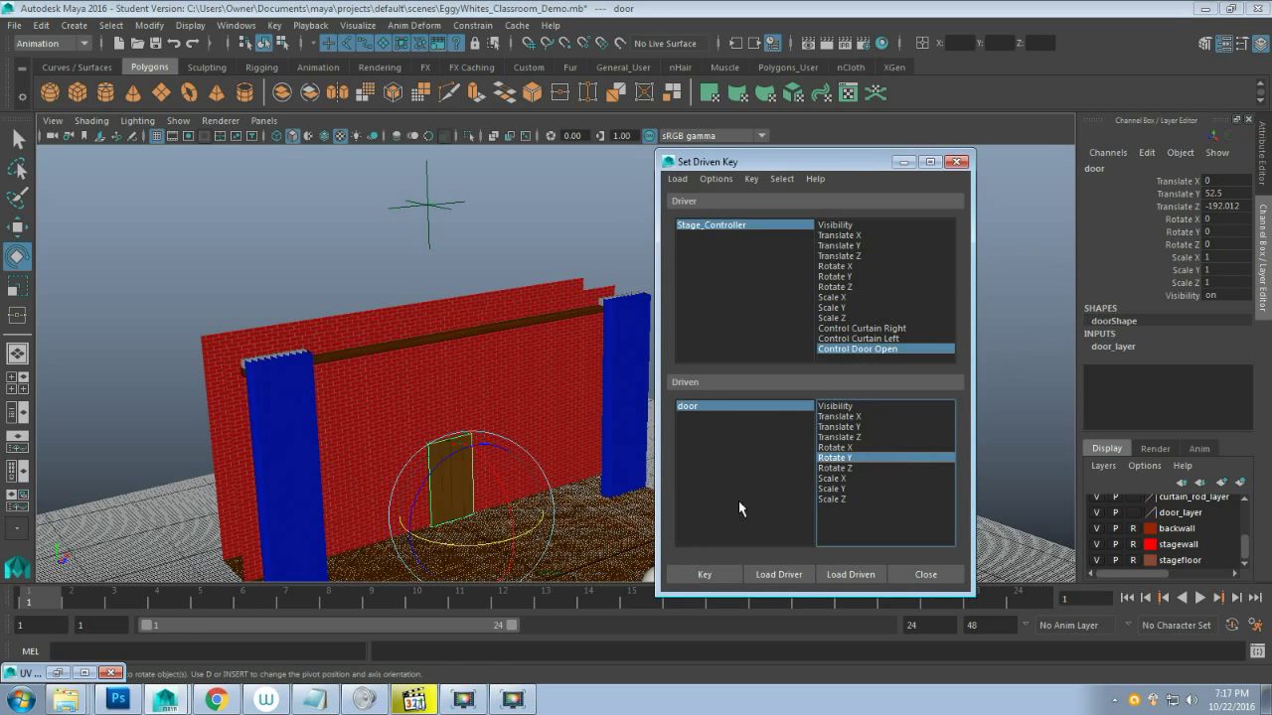
{"action": "left_click", "coordinate": [694, 573]}
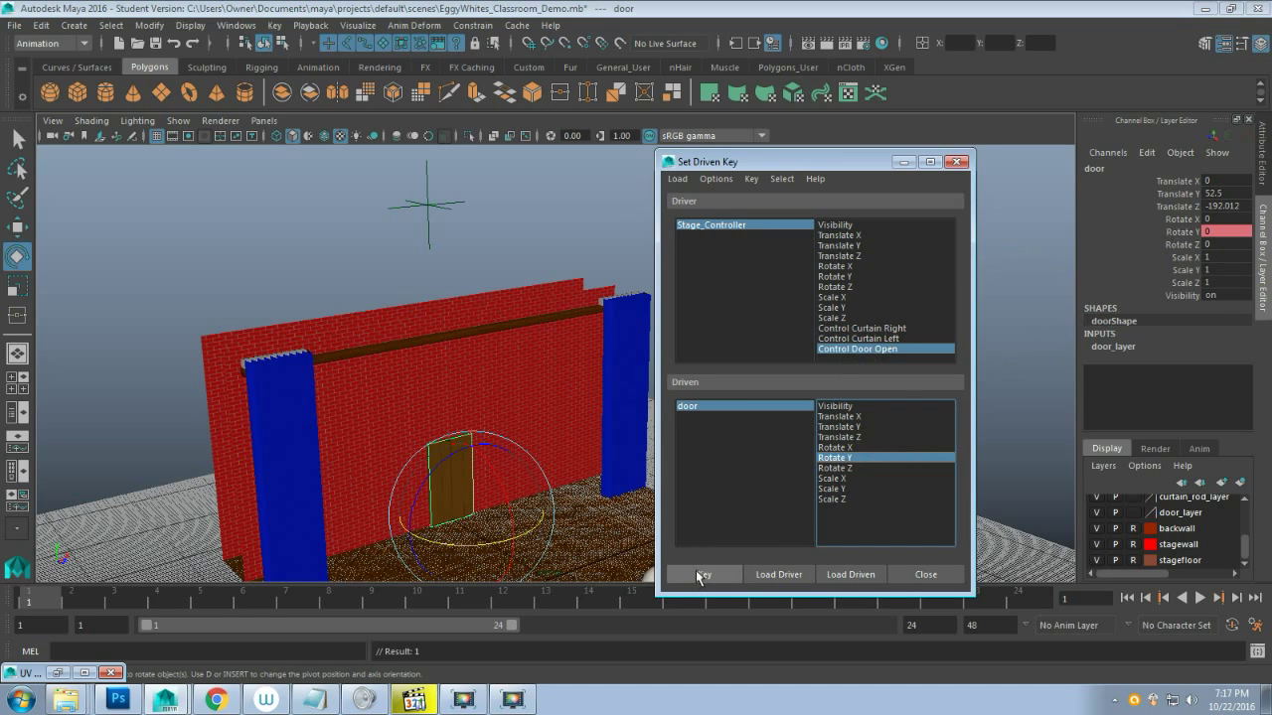
Select Stage_Controller with its Control Door Open attribute as driver and set that attribute to 10
{"action": "left_click", "coordinate": [874, 351]}
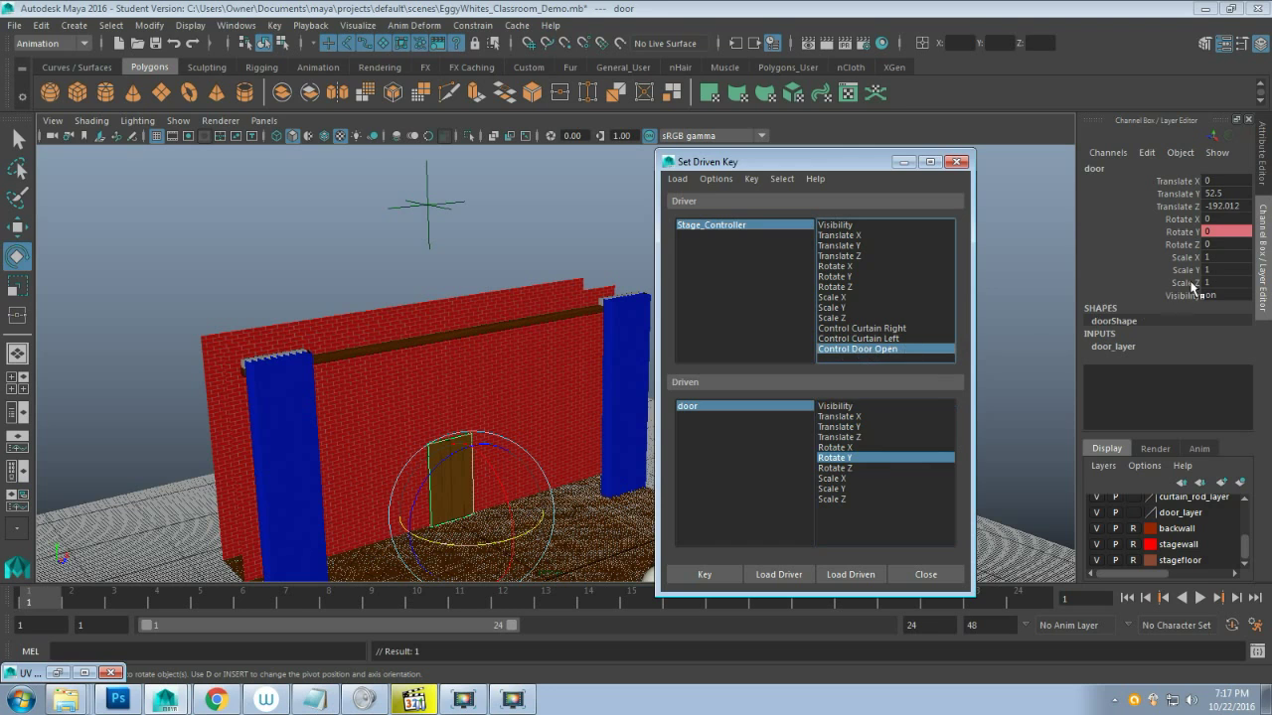
{"action": "left_click", "coordinate": [771, 227]}
{"action": "left_click", "coordinate": [866, 349]}
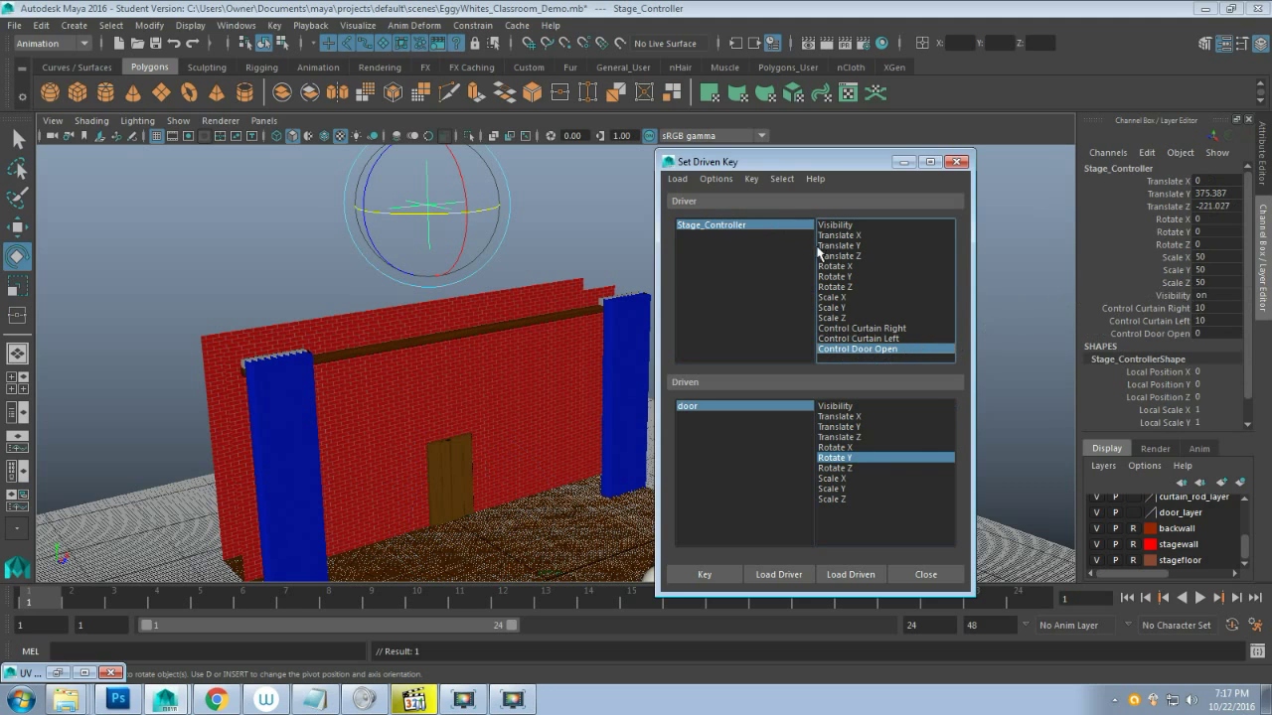
{"action": "left_click", "coordinate": [757, 229]}
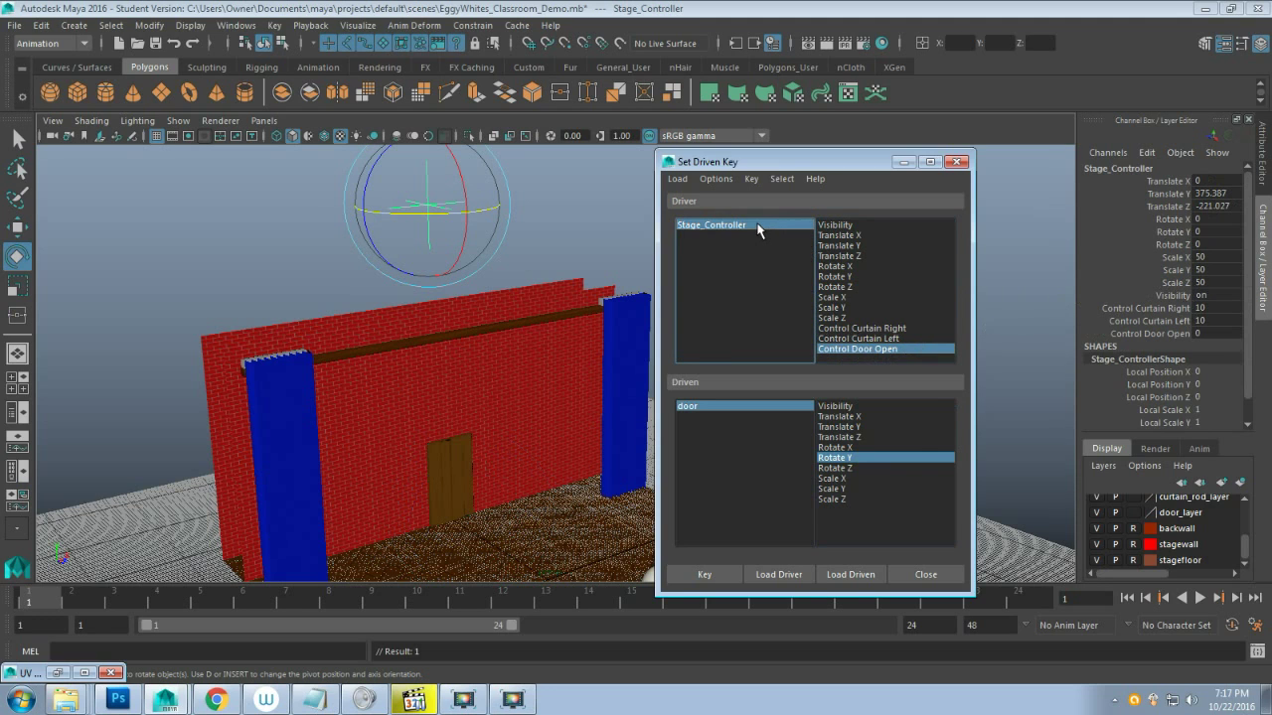
{"action": "left_click", "coordinate": [859, 348]}
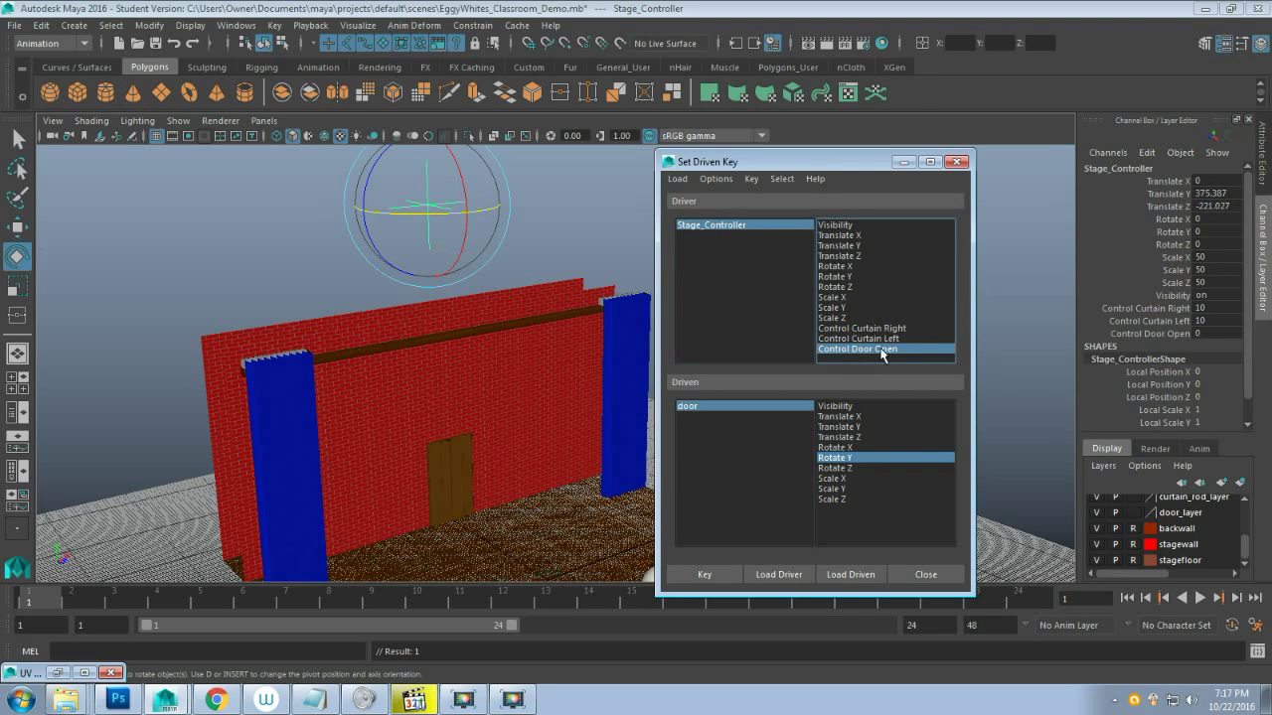
{"action": "double_click", "coordinate": [1221, 333]}
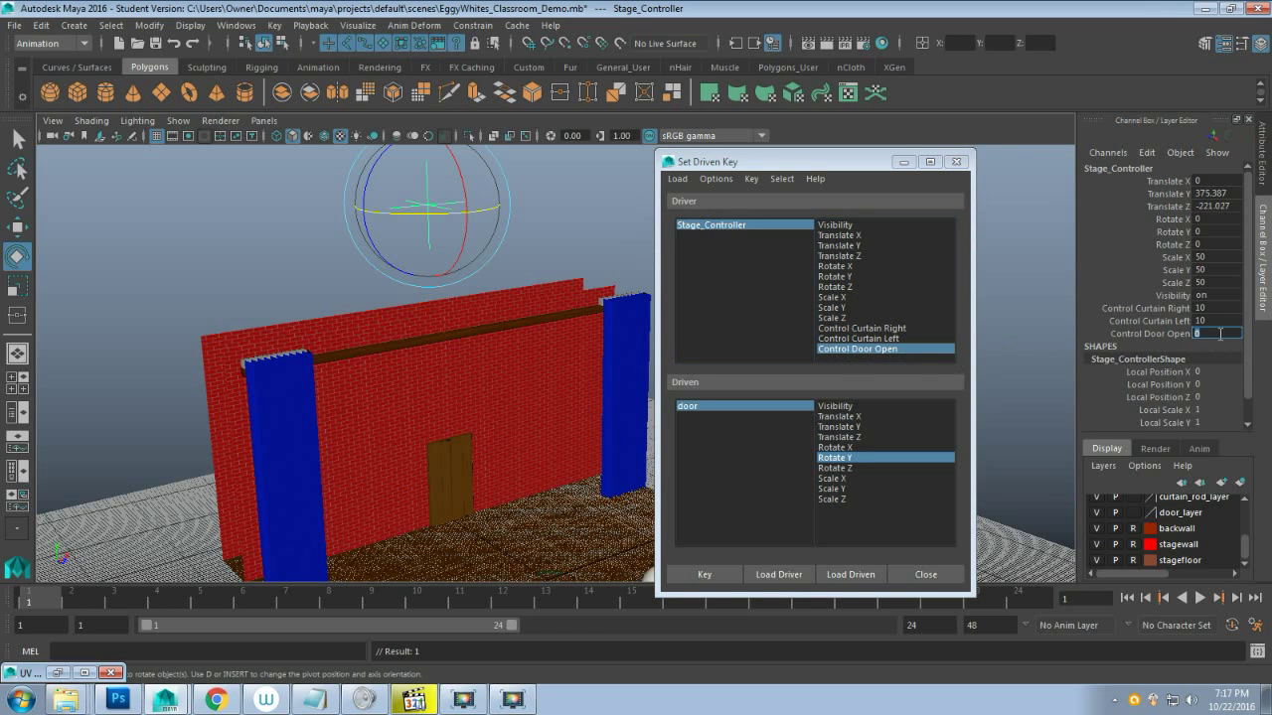
{"action": "key", "text": "Return"}
Rotate the door open to 150 degrees in Y and key its Rotate Y against Control Door Open
{"action": "left_click", "coordinate": [738, 406]}
{"action": "left_click", "coordinate": [835, 459]}
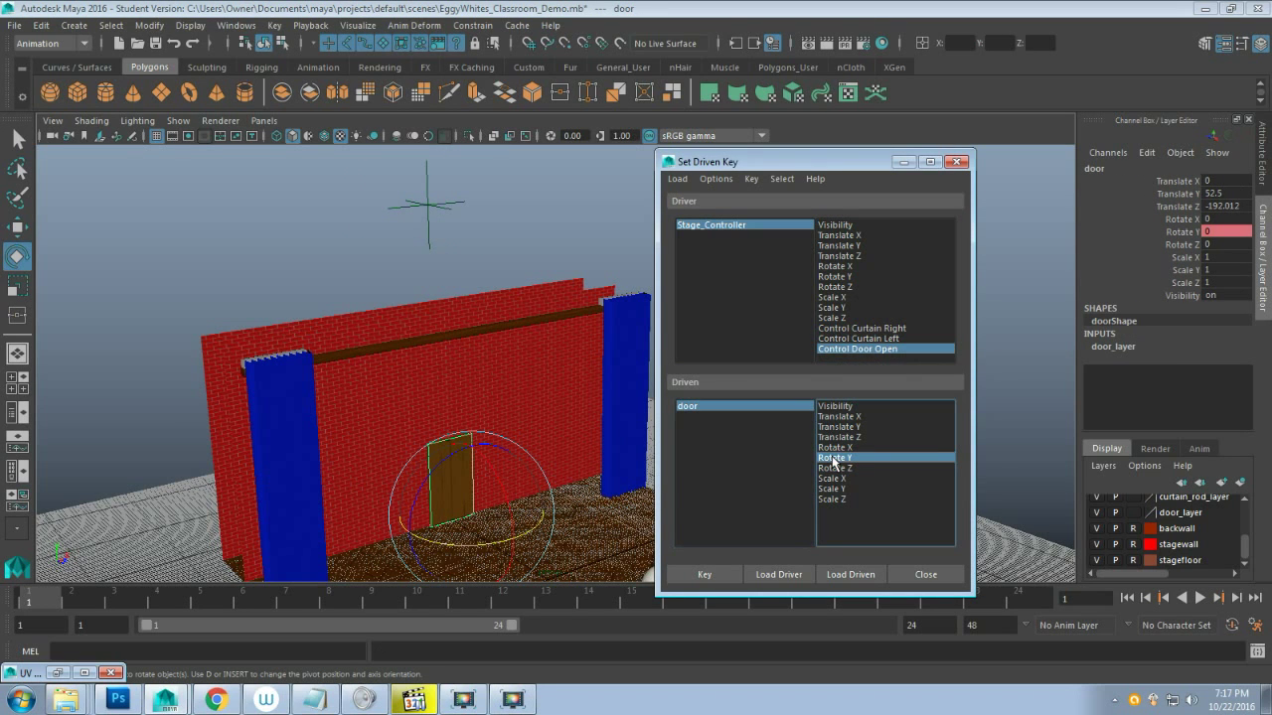
{"action": "left_click", "coordinate": [1225, 233]}
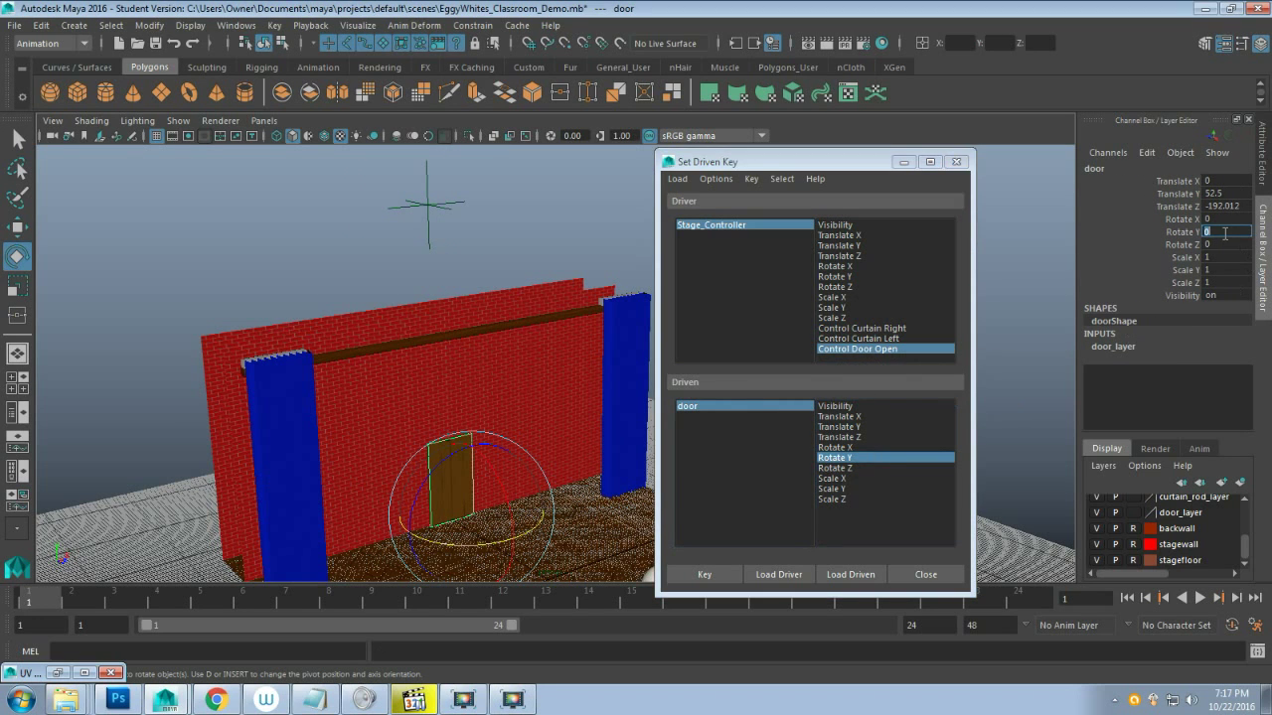
{"action": "left_click", "coordinate": [844, 459]}
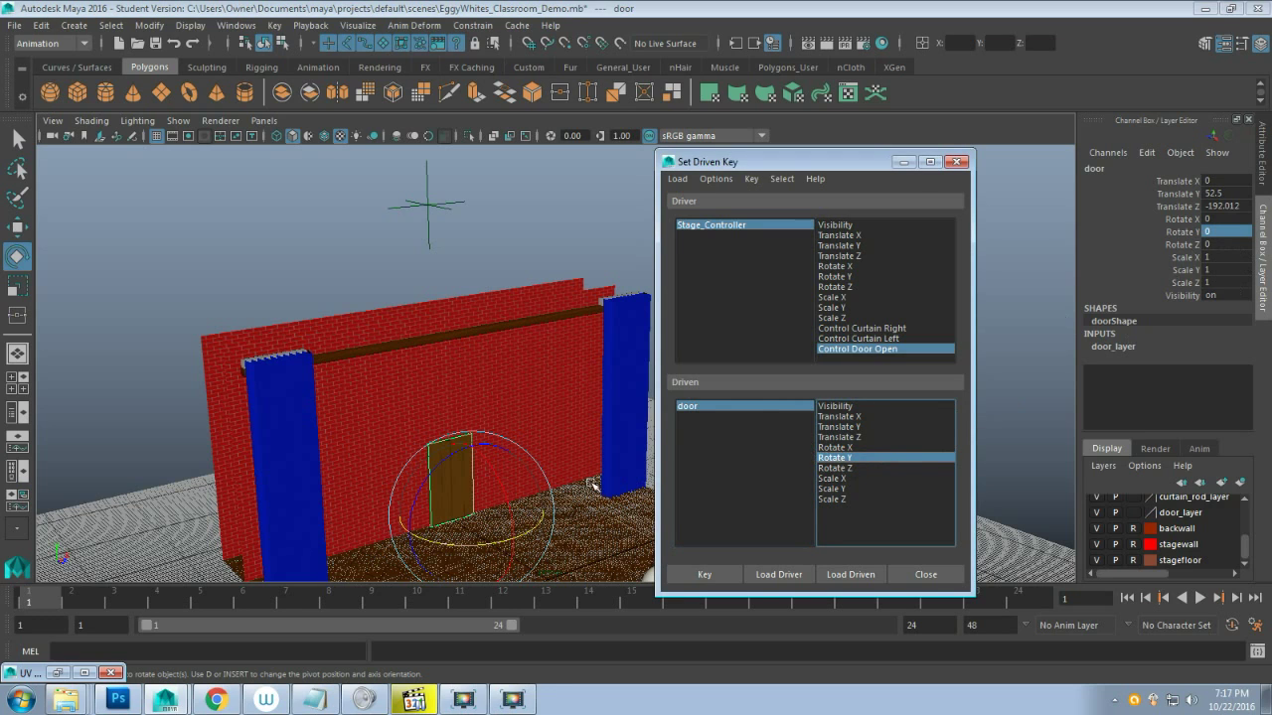
{"action": "left_click_drag", "start_coordinate": [465, 546], "coordinate": [617, 504]}
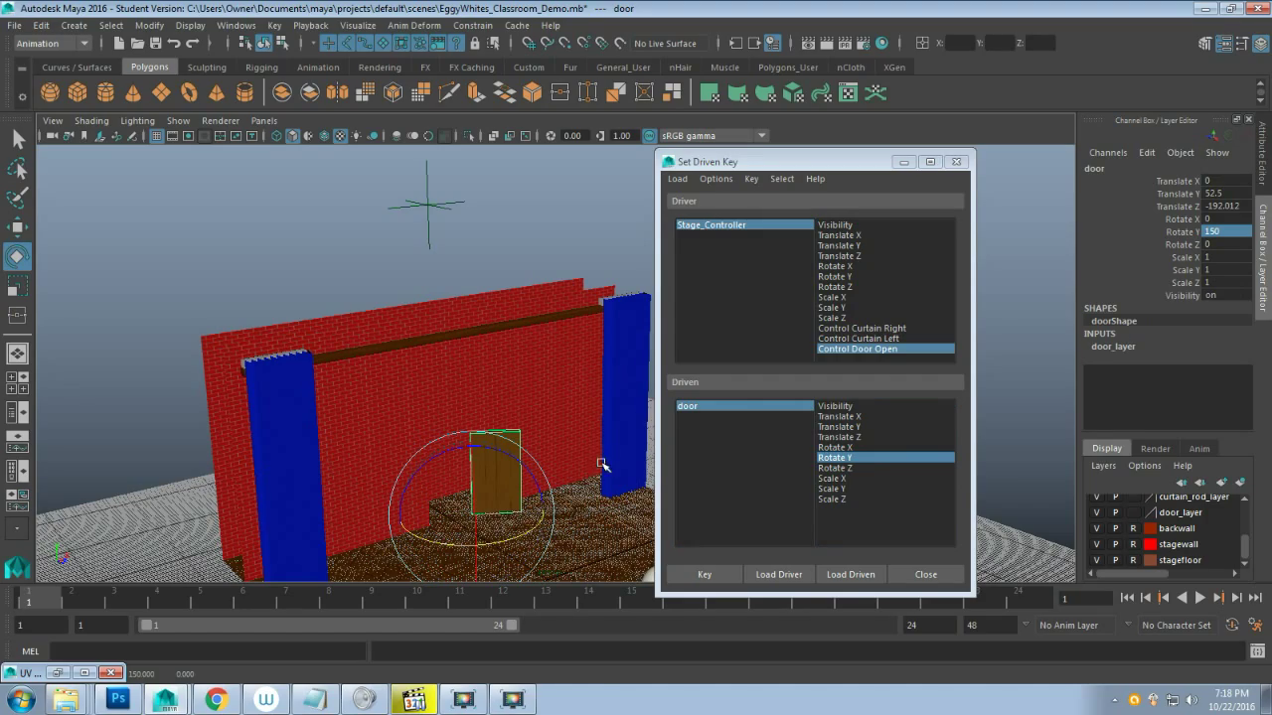
{"action": "left_click_drag", "start_coordinate": [600, 447], "coordinate": [577, 457], "text": "alt"}
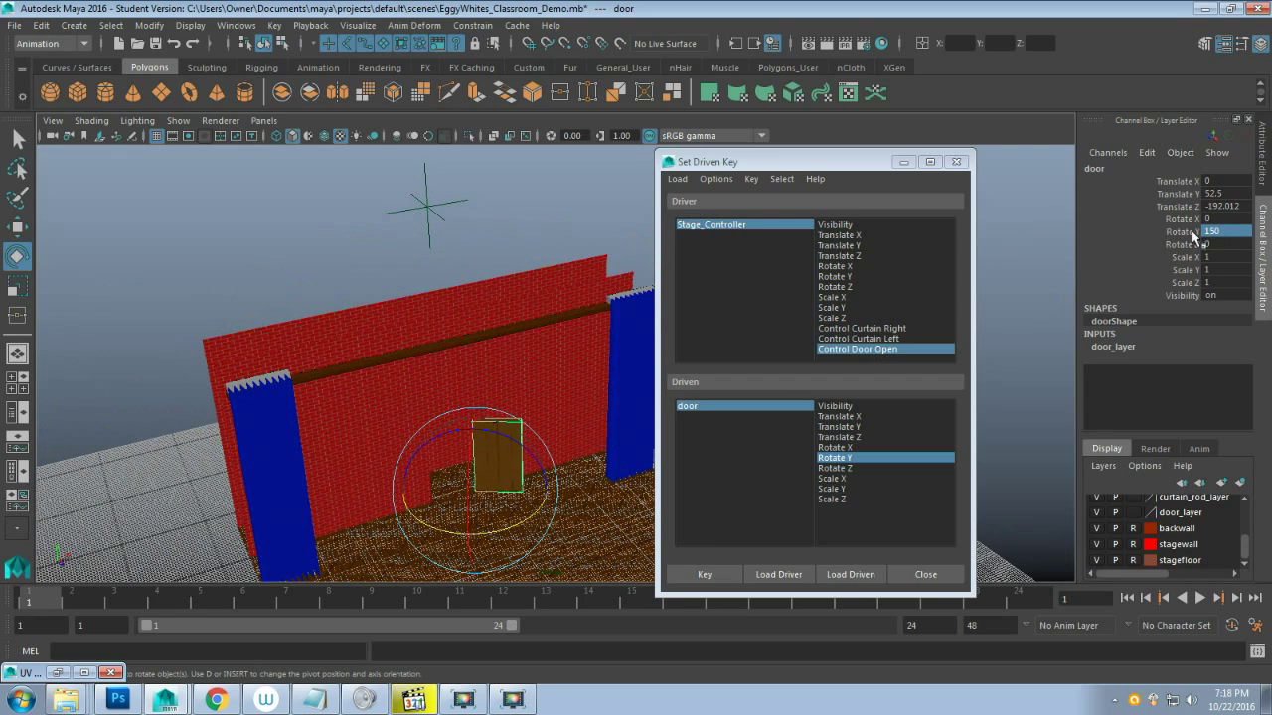
{"action": "left_click", "coordinate": [706, 573]}
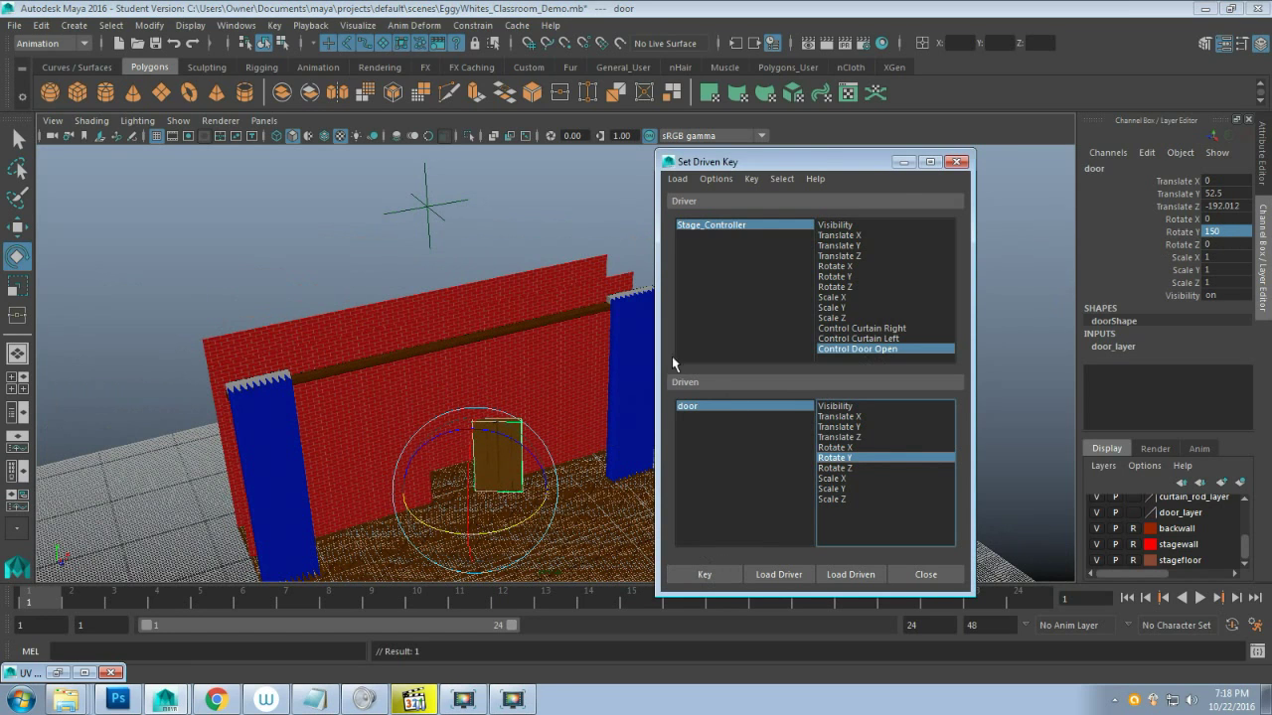
Test the door by sliding Stage_Controller's Control Door Open value to 0, and close the Set Driven Key window
{"action": "left_click", "coordinate": [433, 209]}
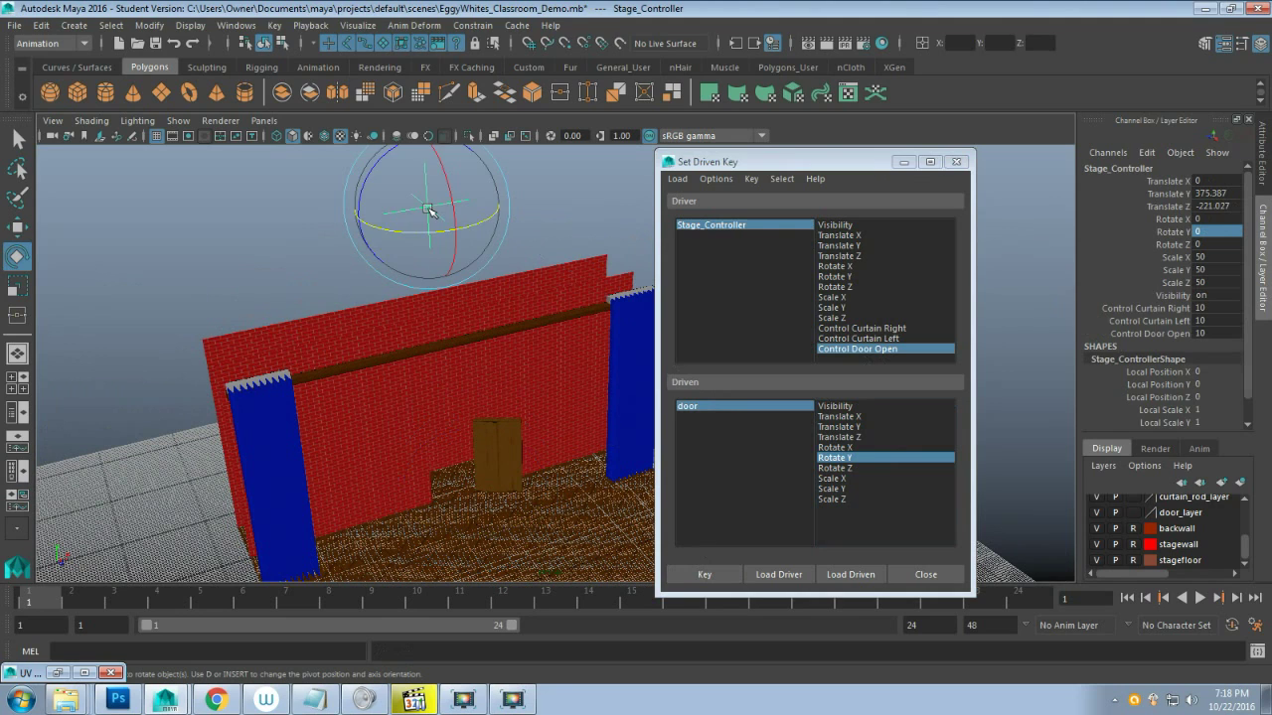
{"action": "left_click", "coordinate": [1133, 334]}
{"action": "middle_click_drag", "start_coordinate": [803, 310], "coordinate": [715, 330]}
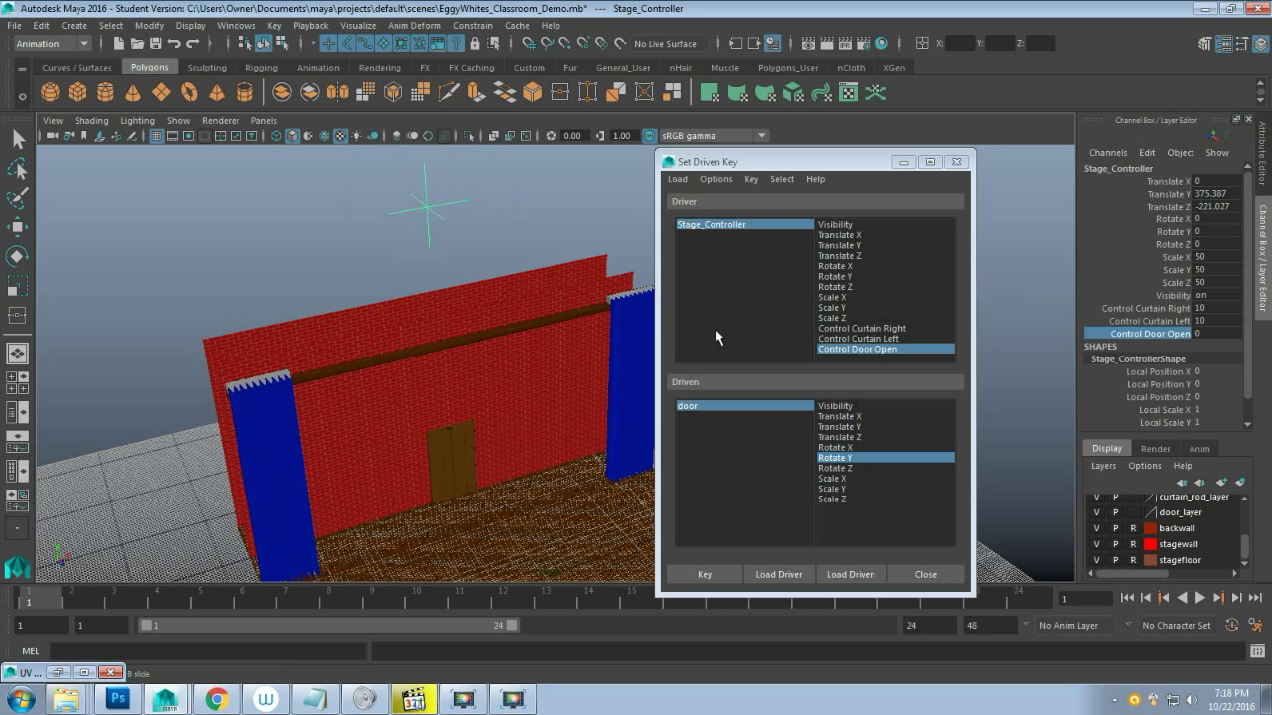
{"action": "left_click", "coordinate": [923, 575]}
Close both stage curtains by sliding Stage_Controller's Control Curtain Right and Control Curtain Left together to 0
{"action": "scroll", "coordinate": [786, 421], "scroll_direction": "down", "scroll_amount": 4}
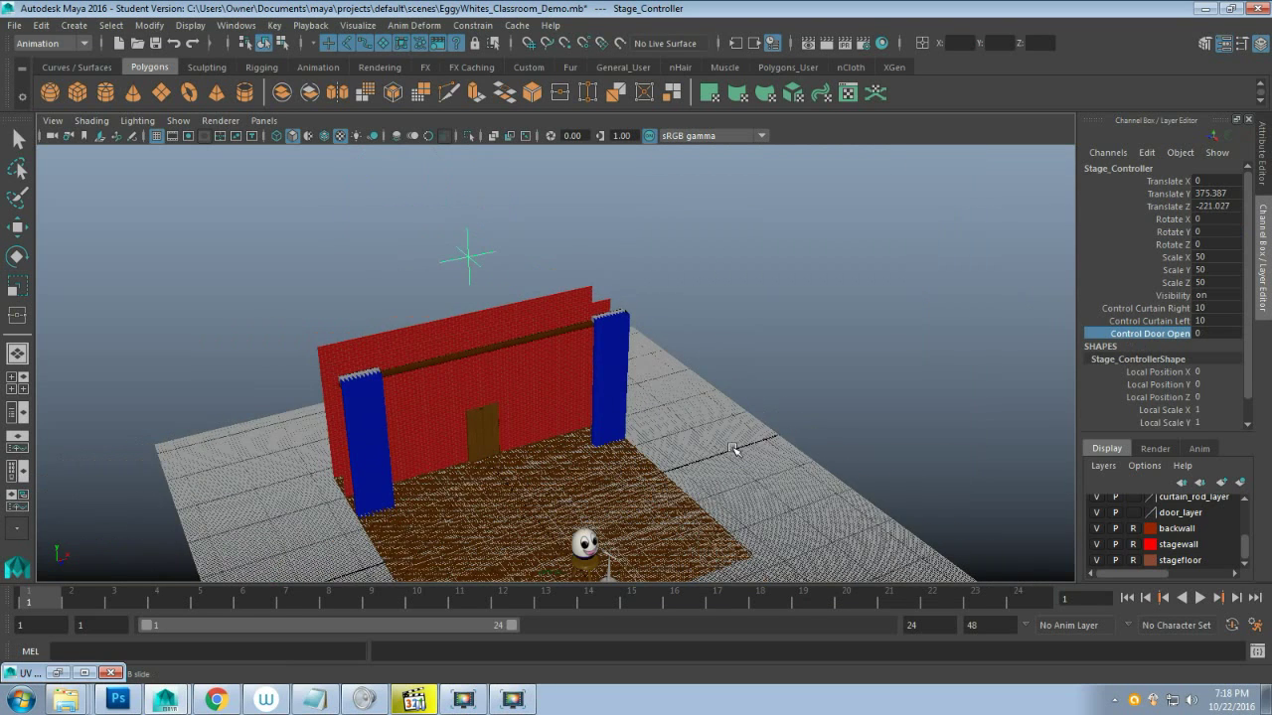
{"action": "left_click_drag", "start_coordinate": [738, 450], "coordinate": [752, 425], "text": "alt"}
{"action": "left_click", "coordinate": [711, 442]}
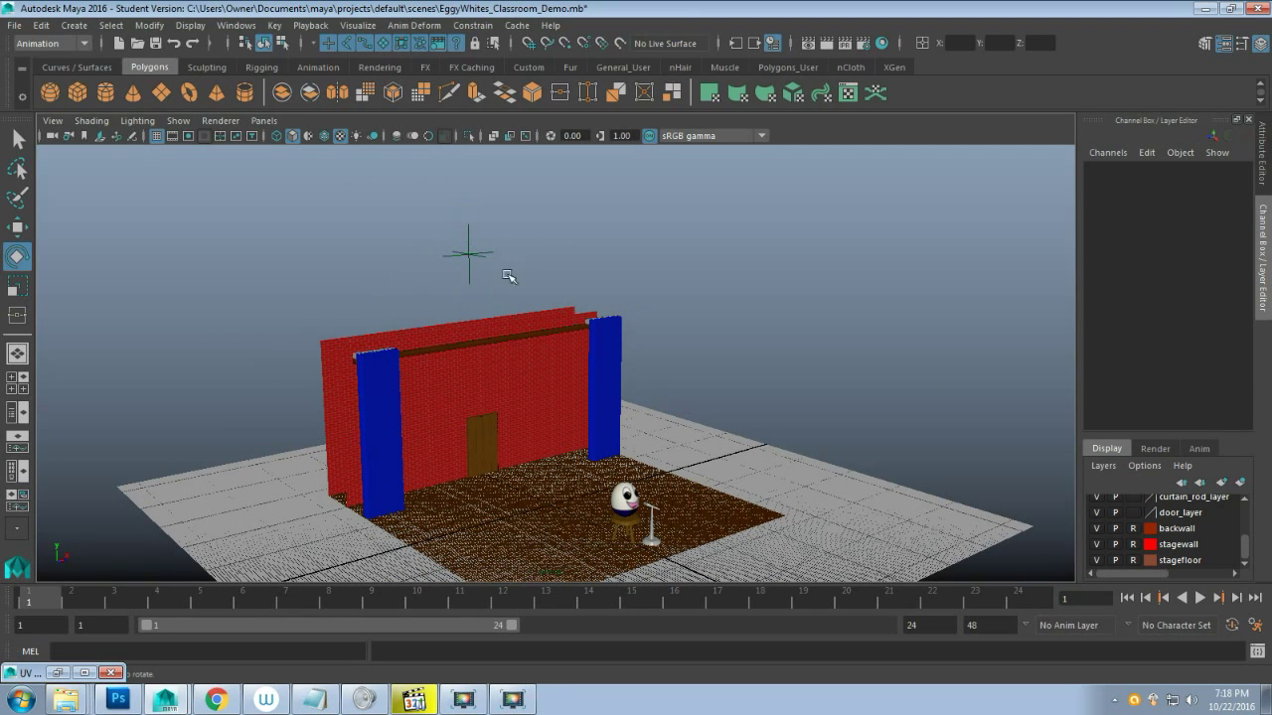
{"action": "left_click", "coordinate": [467, 256]}
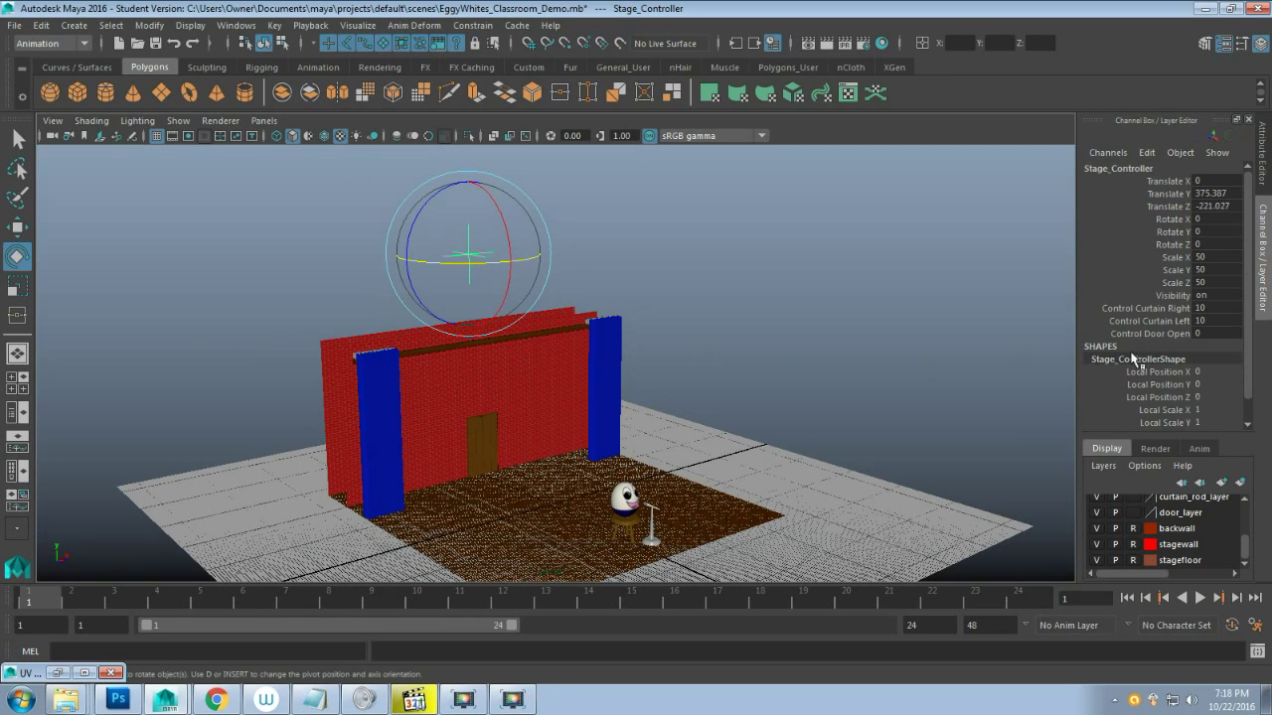
{"action": "left_click", "coordinate": [1142, 308]}
{"action": "left_click", "coordinate": [1142, 321], "text": "shift"}
{"action": "middle_click_drag", "start_coordinate": [828, 384], "coordinate": [696, 375]}
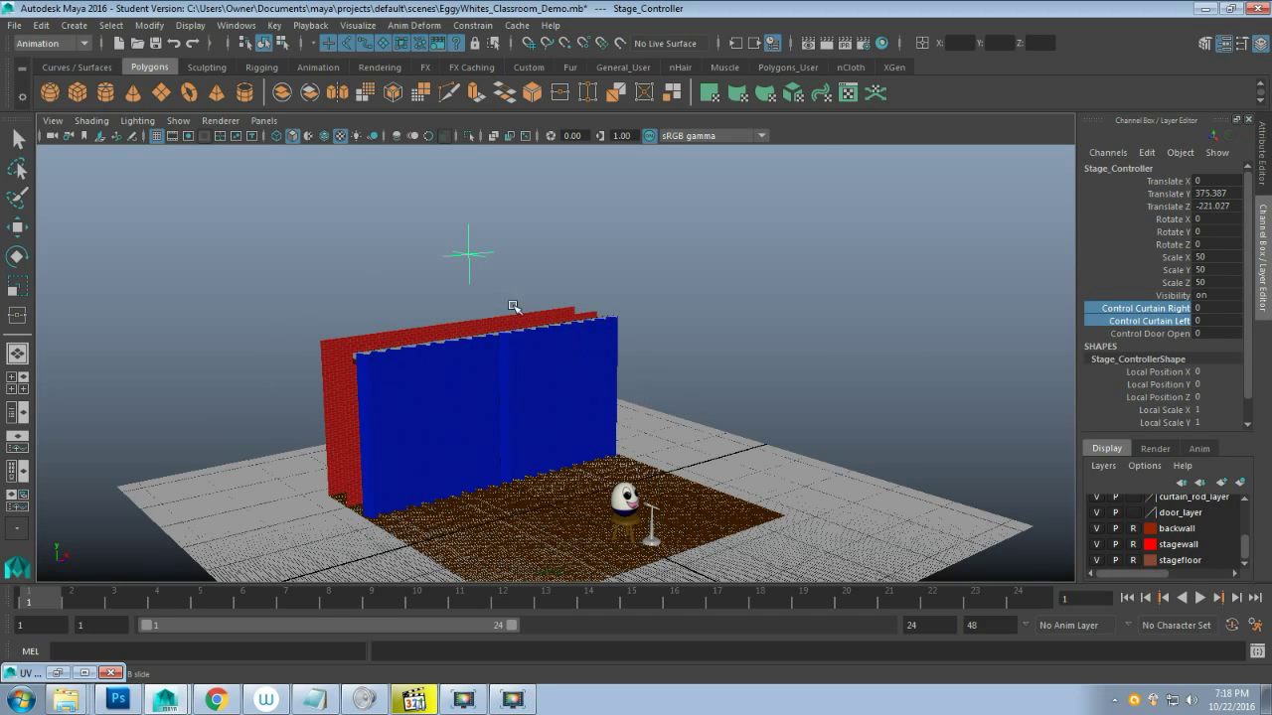
{"action": "mouse_move", "coordinate": [371, 476]}
{"action": "left_mouse_down", "text": "alt"}
{"action": "mouse_move", "coordinate": [474, 480]}
{"action": "mouse_move", "coordinate": [366, 469]}
{"action": "left_mouse_up", "text": "alt"}
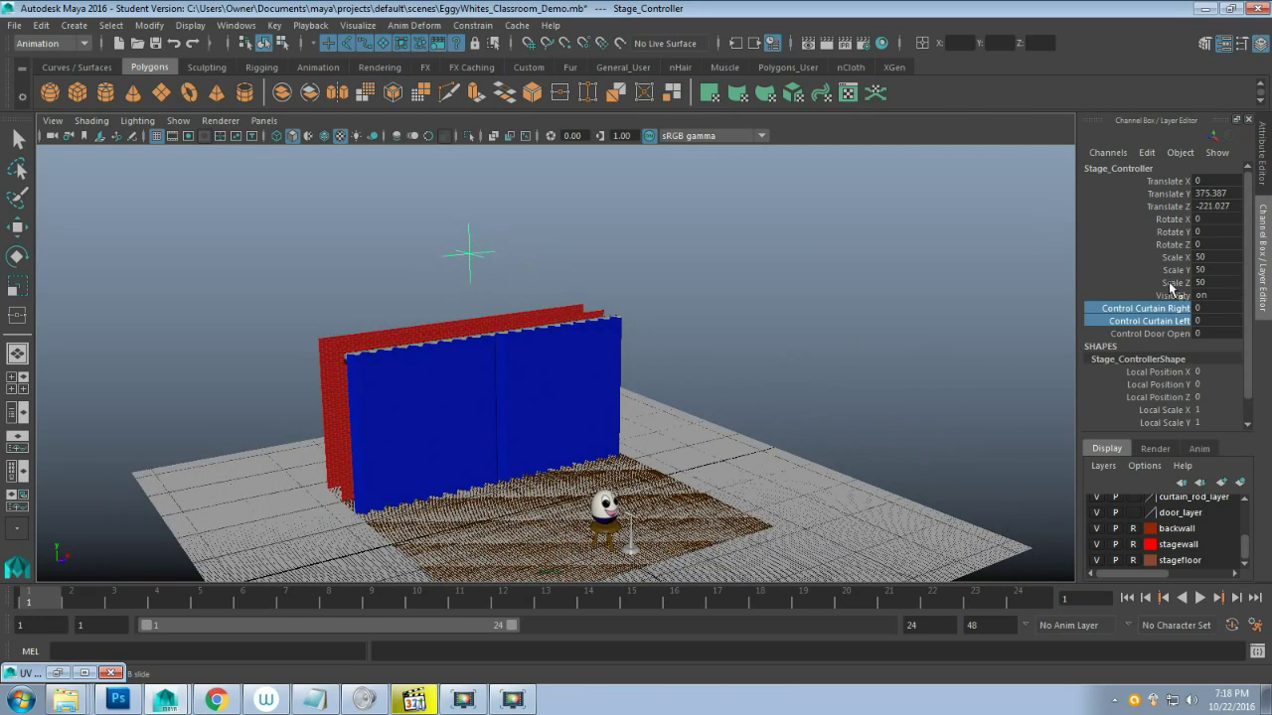
{"action": "left_click", "coordinate": [1137, 309]}
{"action": "left_click", "coordinate": [1137, 321]}
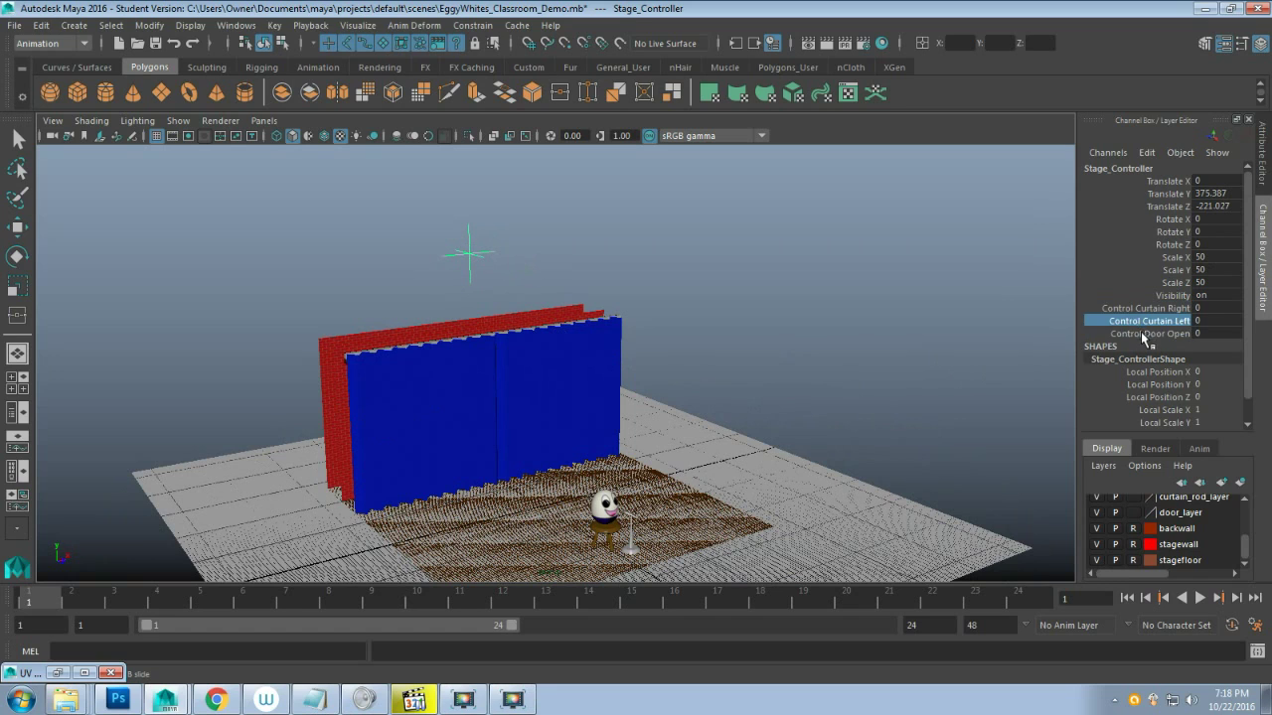
{"action": "left_click", "coordinate": [1148, 334]}
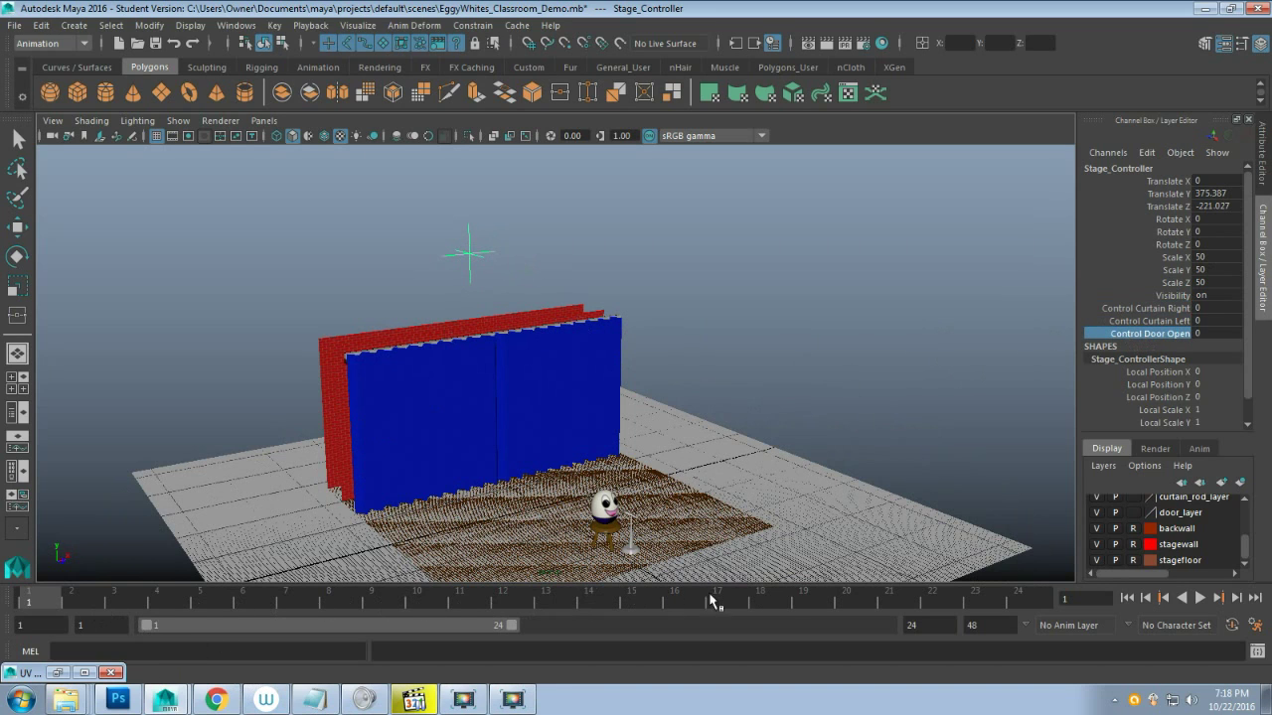